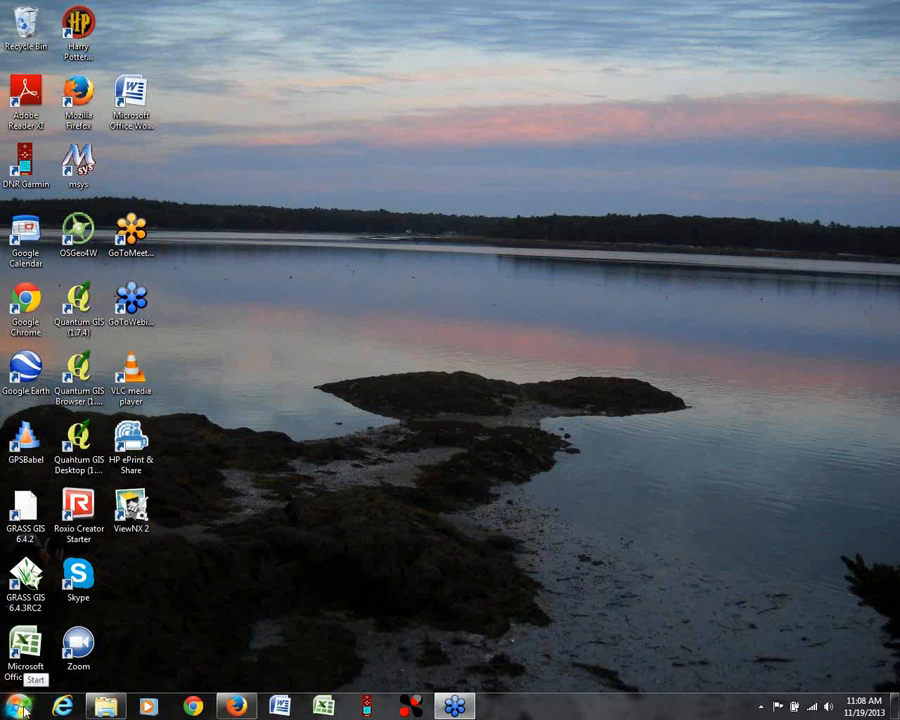
Step: Open MapSource and move its window higher on the desktop
{"action": "left_click", "coordinate": [20, 707]}
{"action": "left_click", "coordinate": [52, 592]}
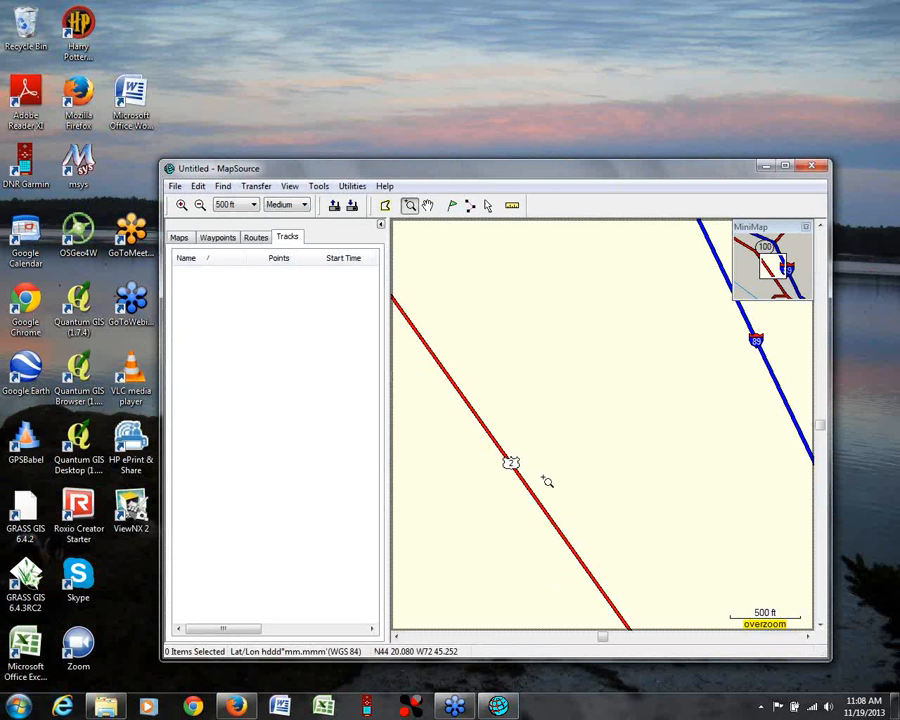
{"action": "left_click_drag", "start_coordinate": [590, 172], "coordinate": [574, 55]}
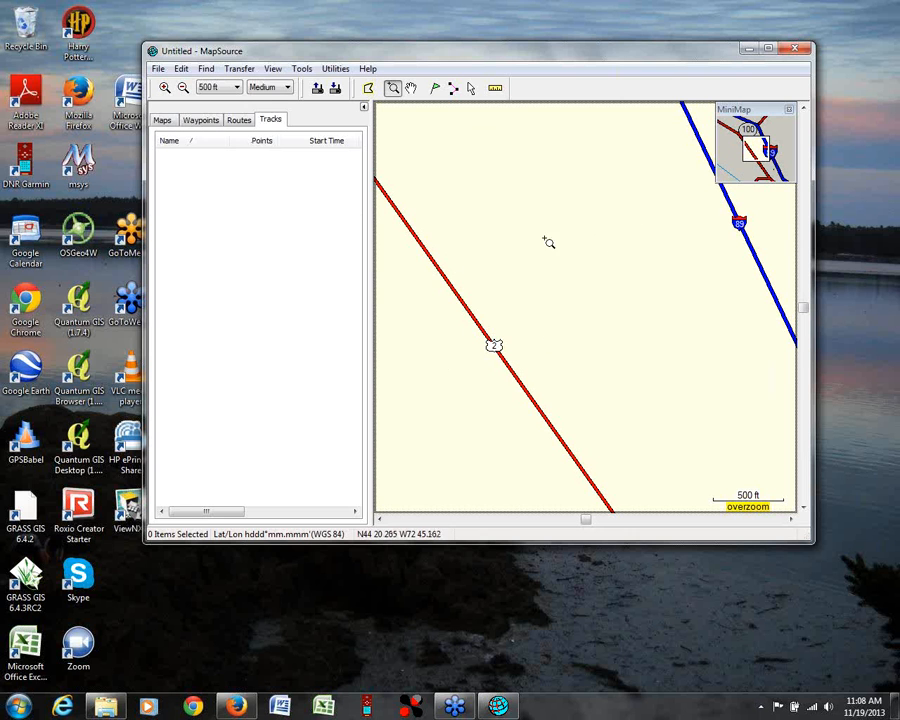
Step: Receive only the tracks from the connected GPS60 device and bring the whole track loop into view on the map
{"action": "left_click", "coordinate": [233, 70]}
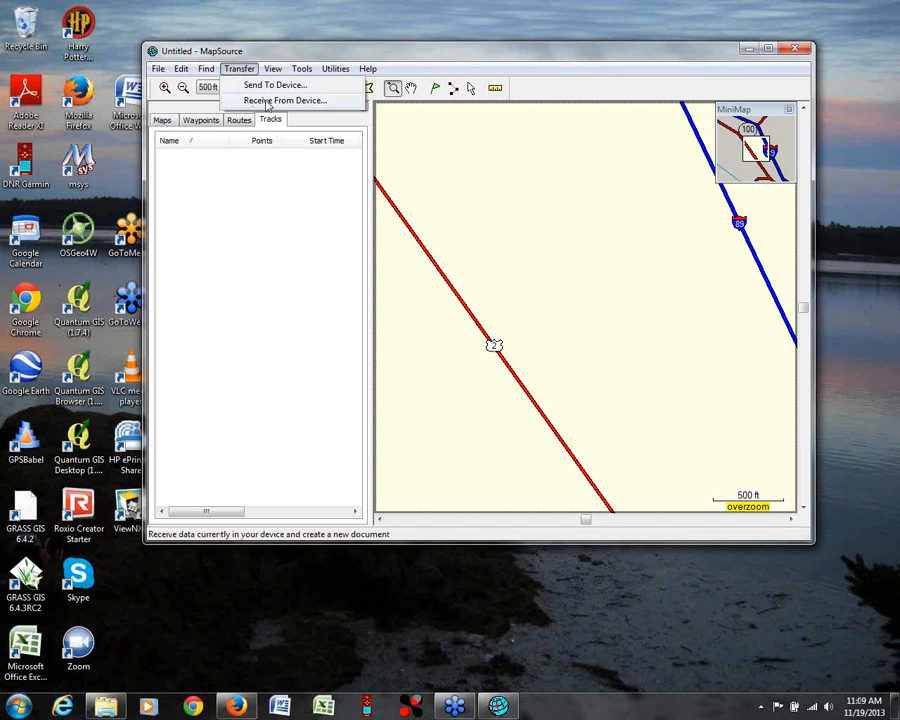
{"action": "left_click", "coordinate": [267, 104]}
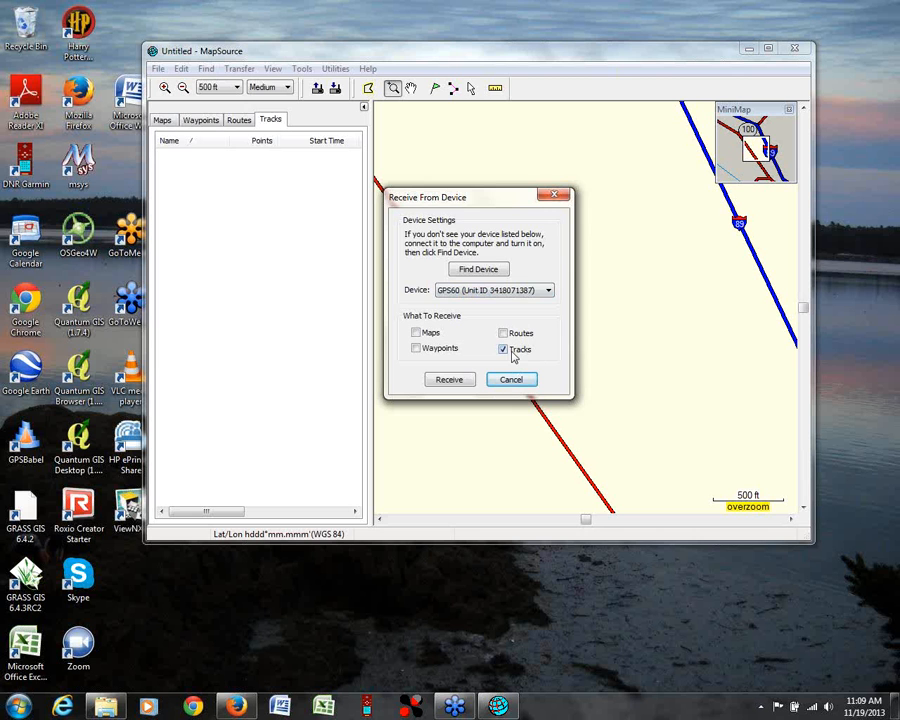
{"action": "left_click", "coordinate": [446, 380]}
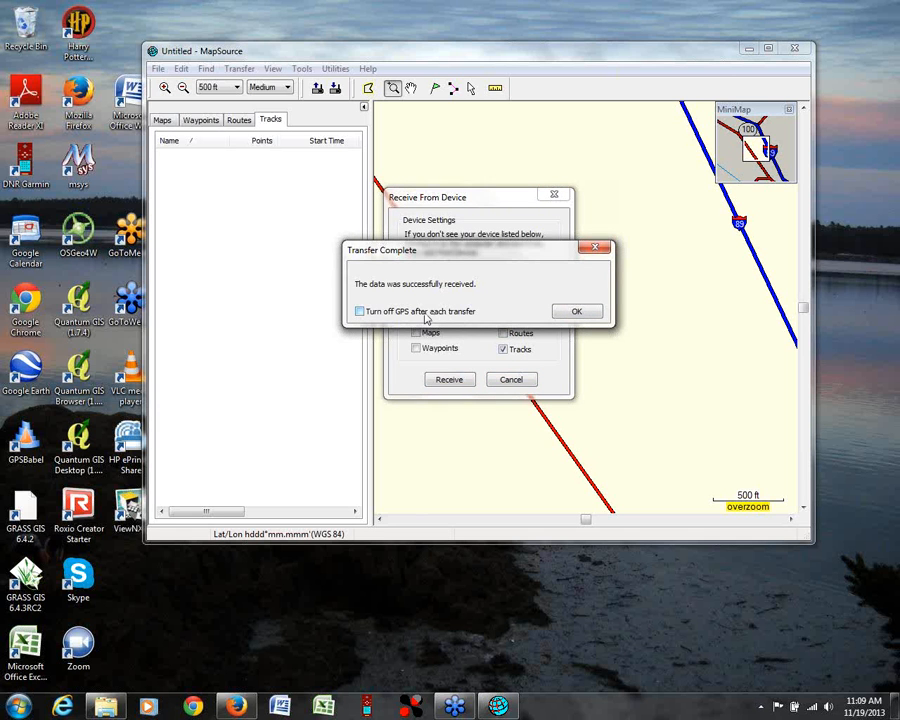
{"action": "left_click", "coordinate": [578, 312]}
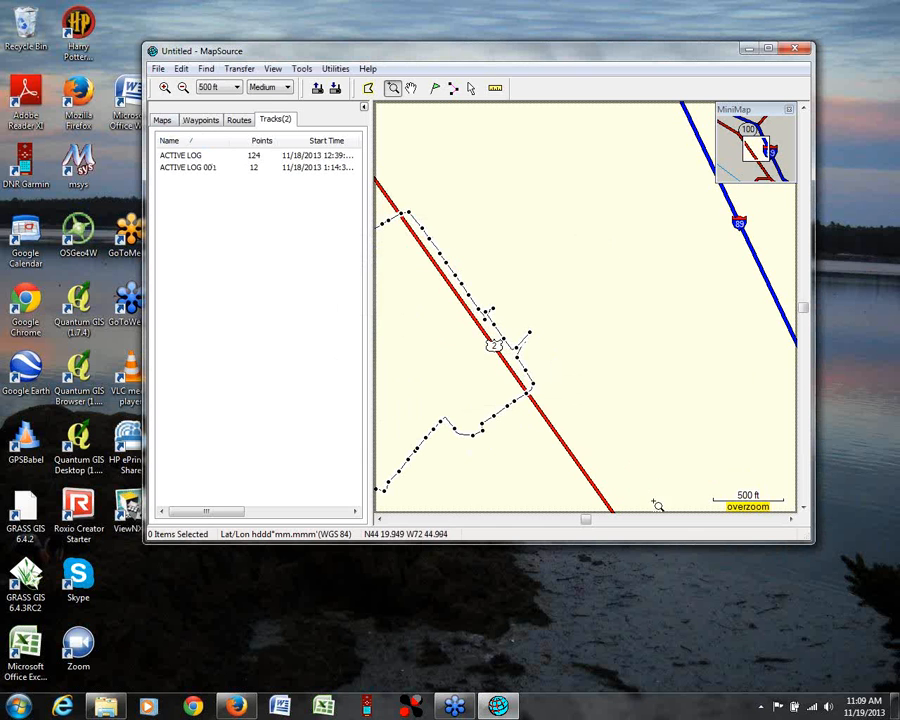
{"action": "left_click", "coordinate": [410, 88]}
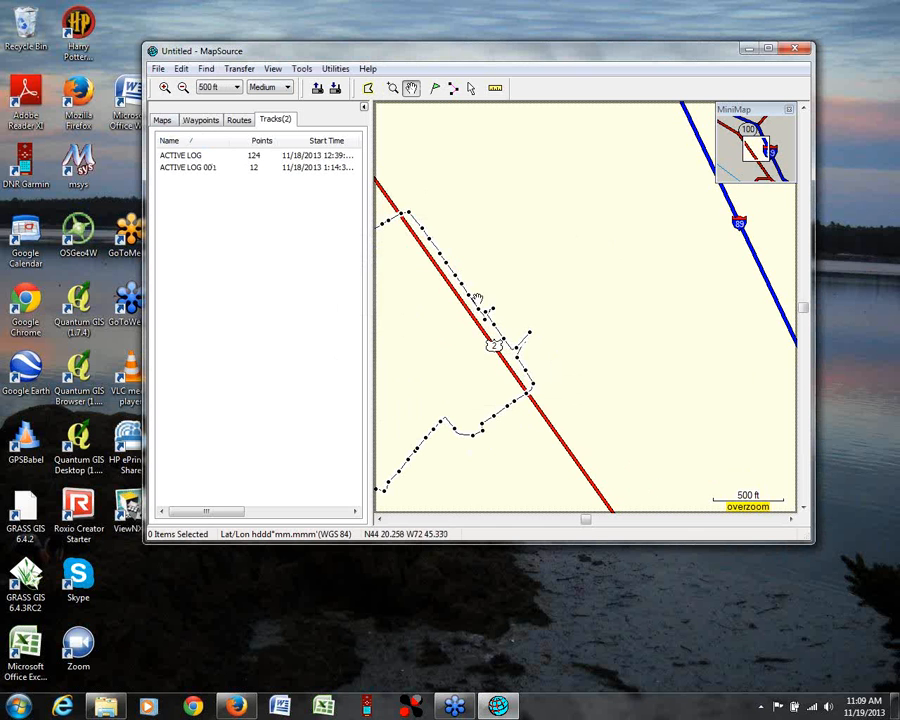
{"action": "left_click_drag", "start_coordinate": [460, 356], "coordinate": [670, 262]}
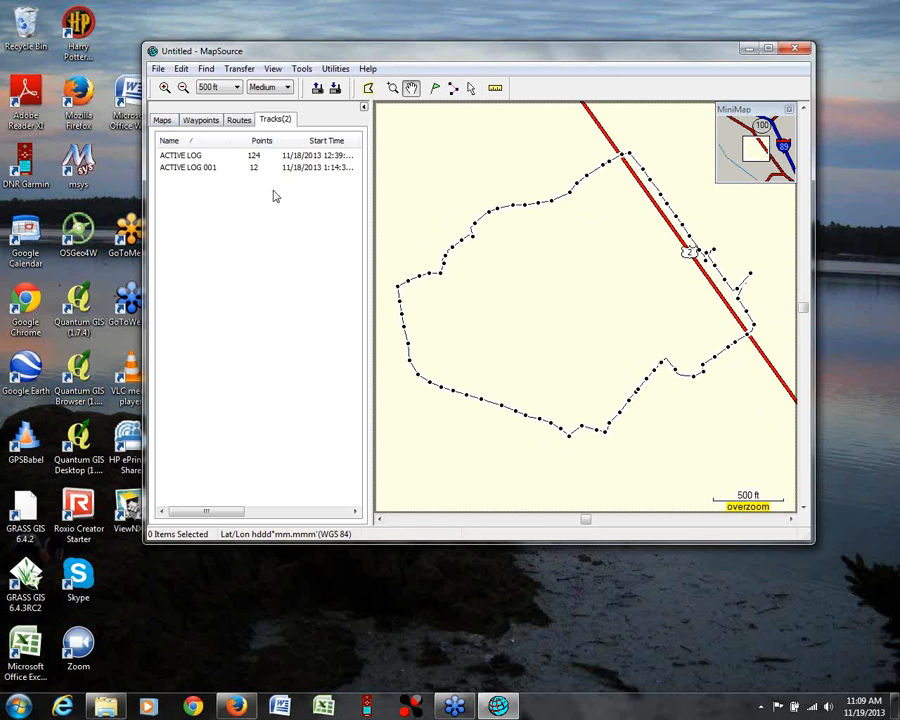
Step: Receive only the waypoints from the GPS60 device, adding them to the current document
{"action": "left_click", "coordinate": [200, 120]}
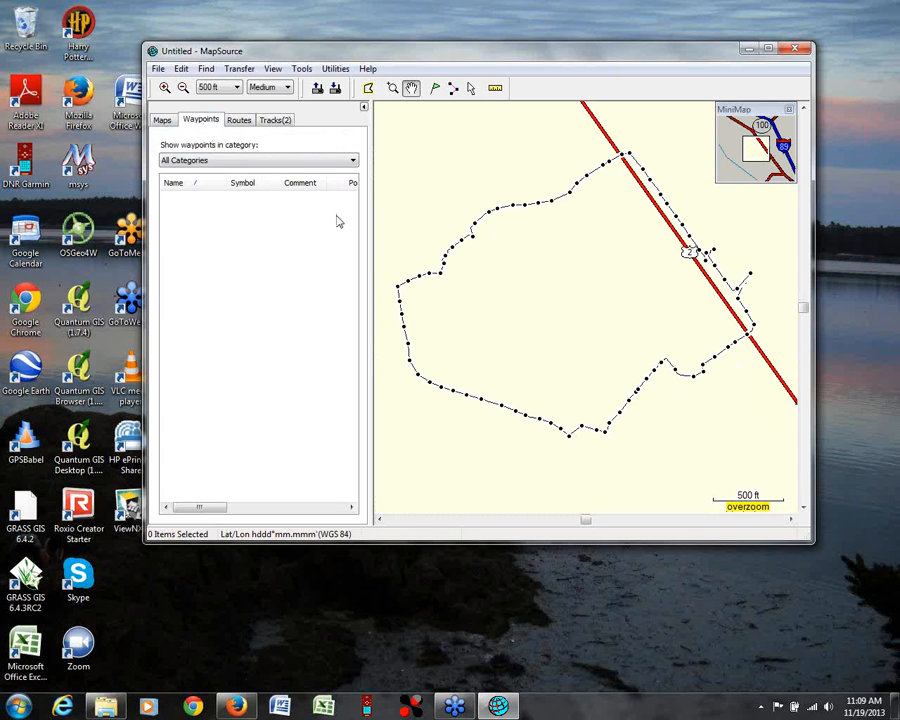
{"action": "left_click", "coordinate": [242, 69]}
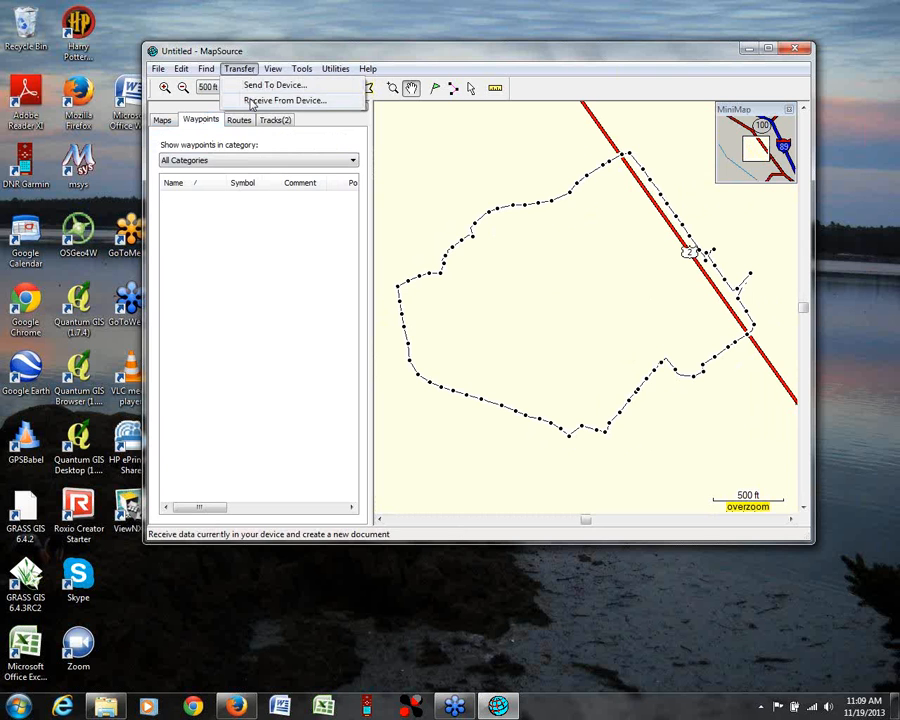
{"action": "left_click", "coordinate": [252, 101]}
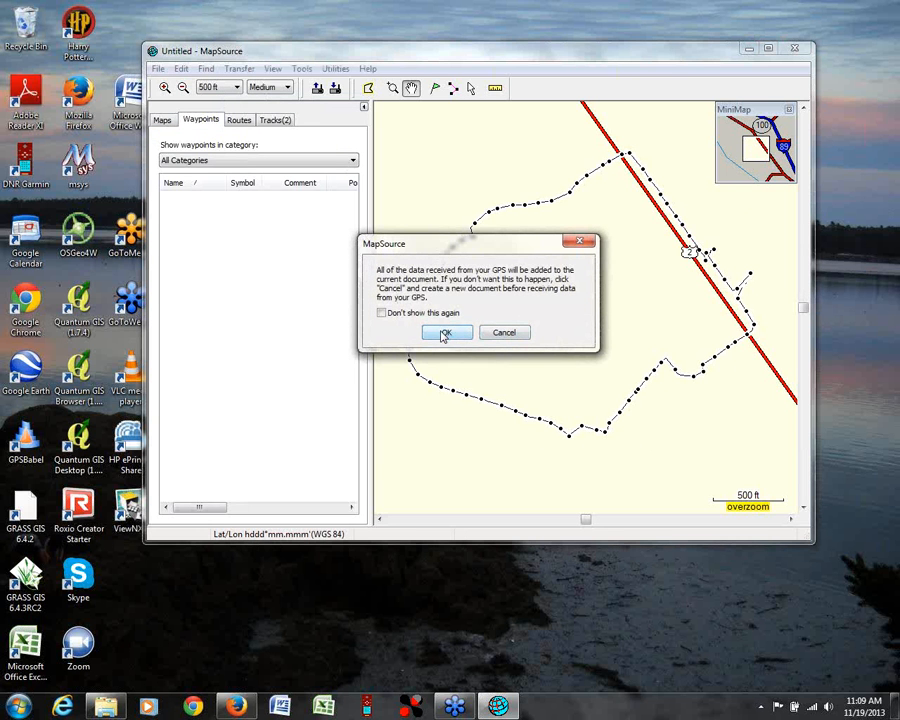
{"action": "left_click", "coordinate": [444, 334]}
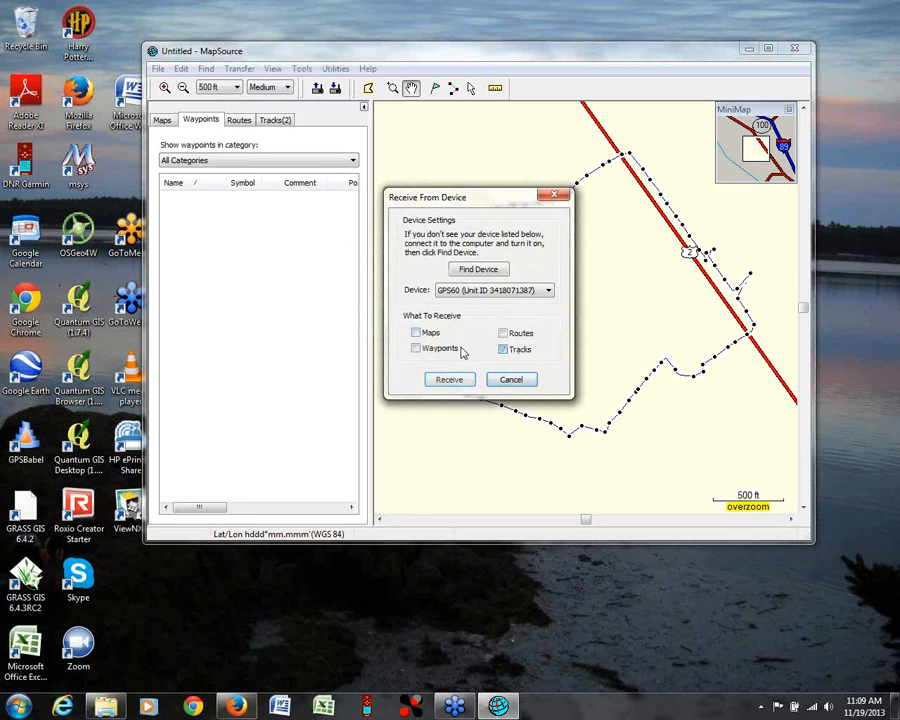
{"action": "left_click", "coordinate": [420, 351]}
{"action": "left_click", "coordinate": [460, 384]}
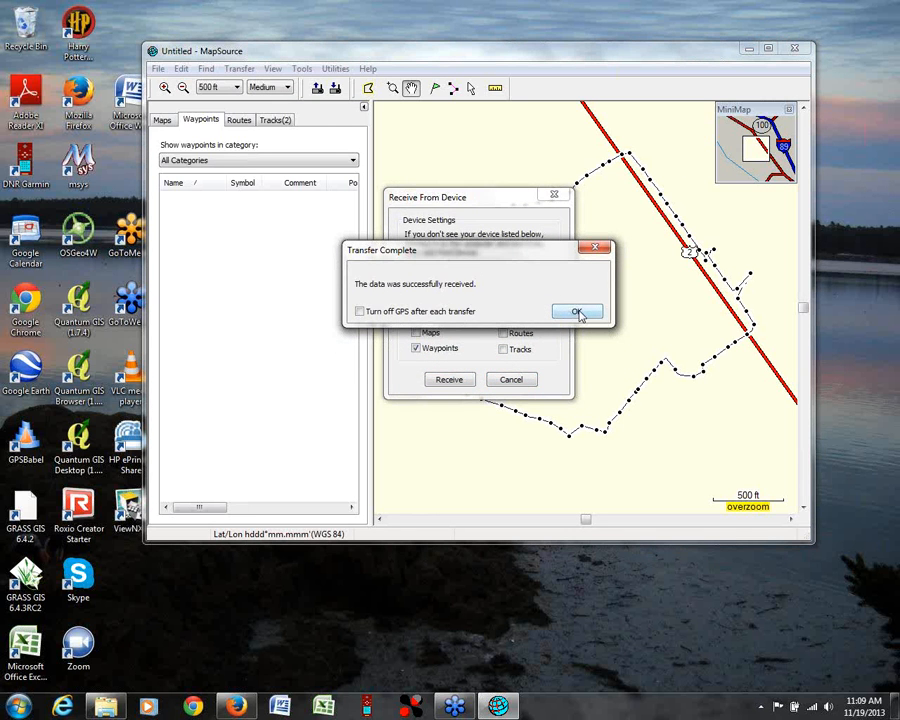
{"action": "left_click", "coordinate": [578, 313]}
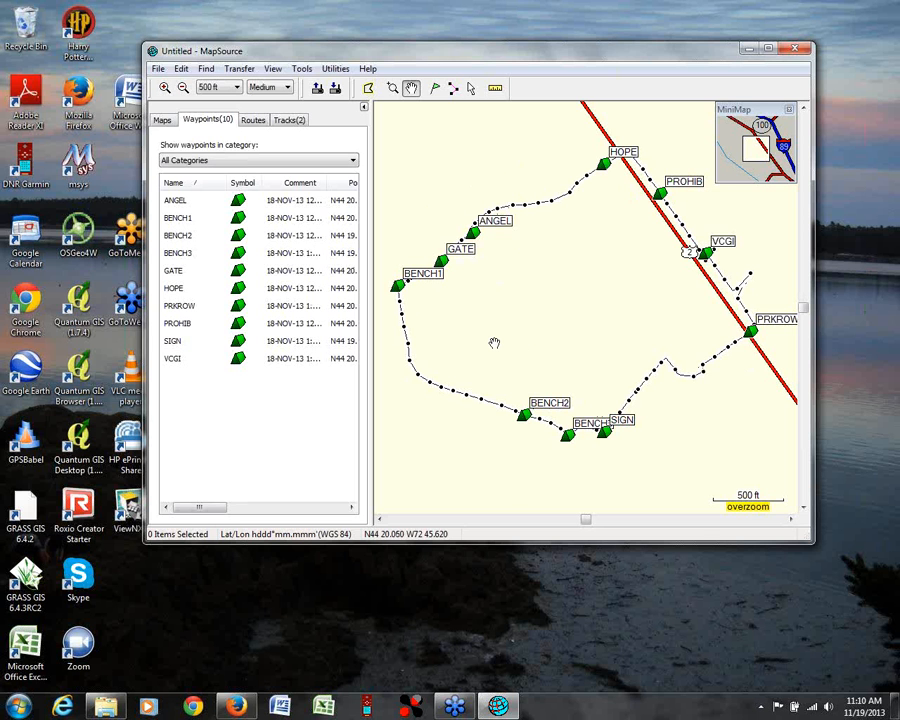
Step: Save the waypoint data in the gps folder as webinar1_pts.gpx, using GPS eXchange Format (*.gpx)
{"action": "left_click", "coordinate": [160, 70]}
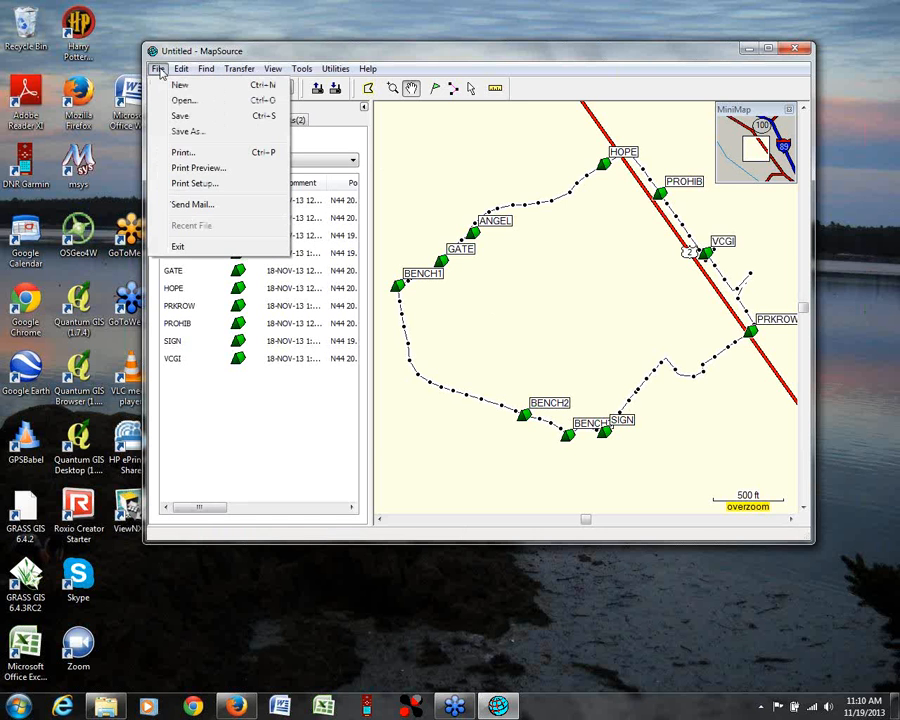
{"action": "left_click", "coordinate": [176, 131]}
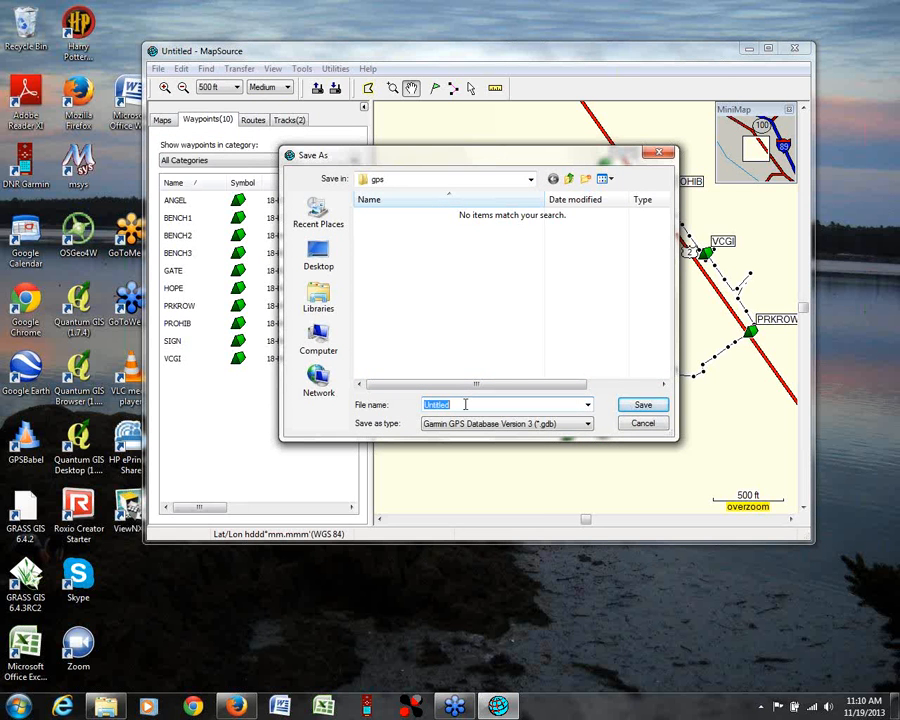
{"action": "type", "text": "webinar1_pts"}
{"action": "left_click", "coordinate": [587, 424]}
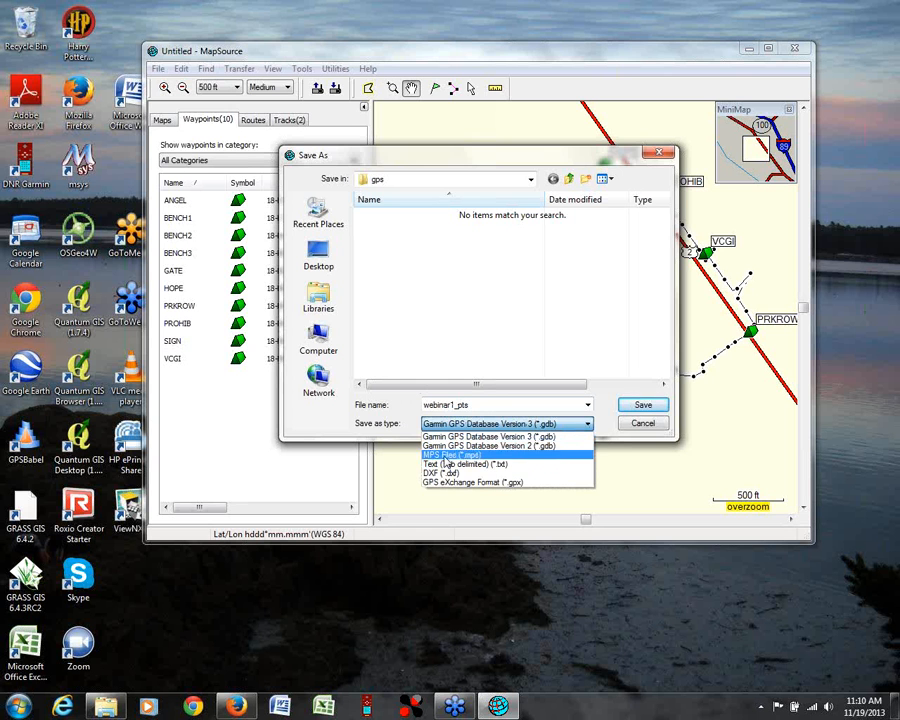
{"action": "left_click", "coordinate": [490, 483]}
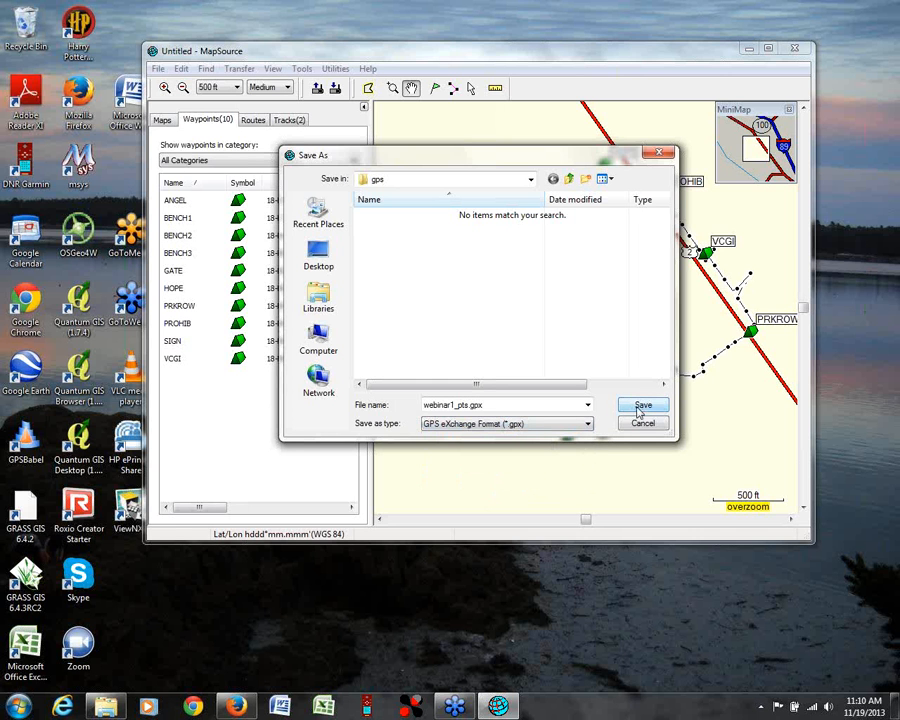
{"action": "left_click", "coordinate": [588, 424]}
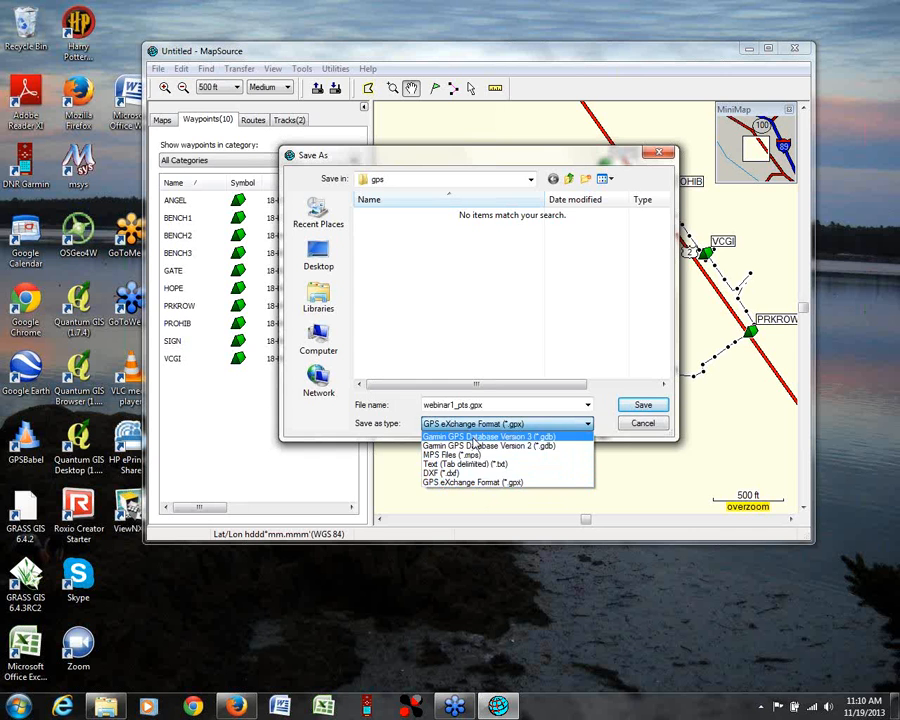
{"action": "left_click", "coordinate": [450, 482]}
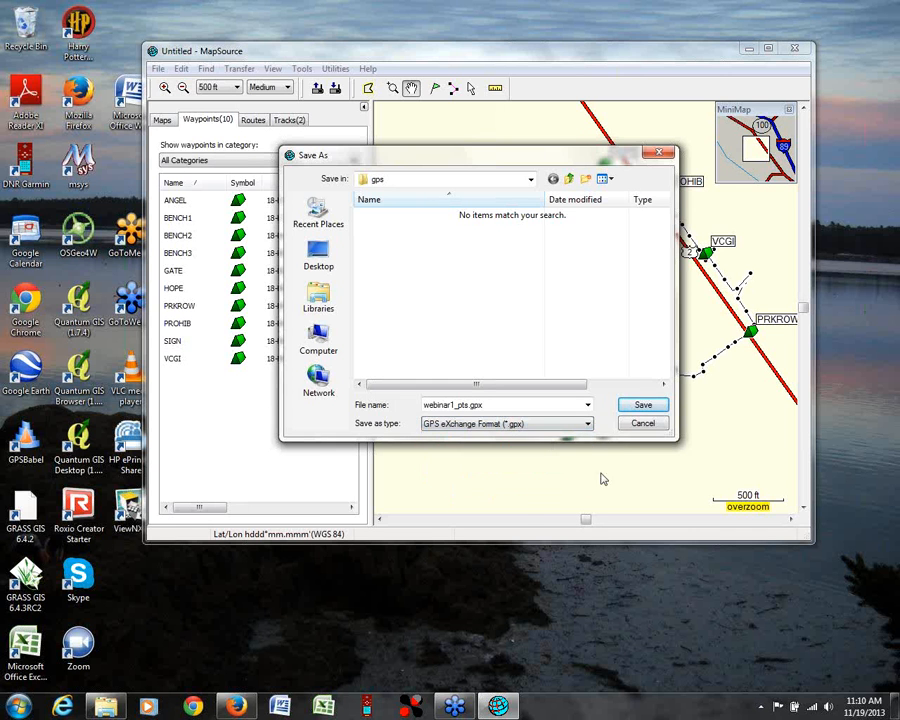
{"action": "left_click", "coordinate": [640, 405]}
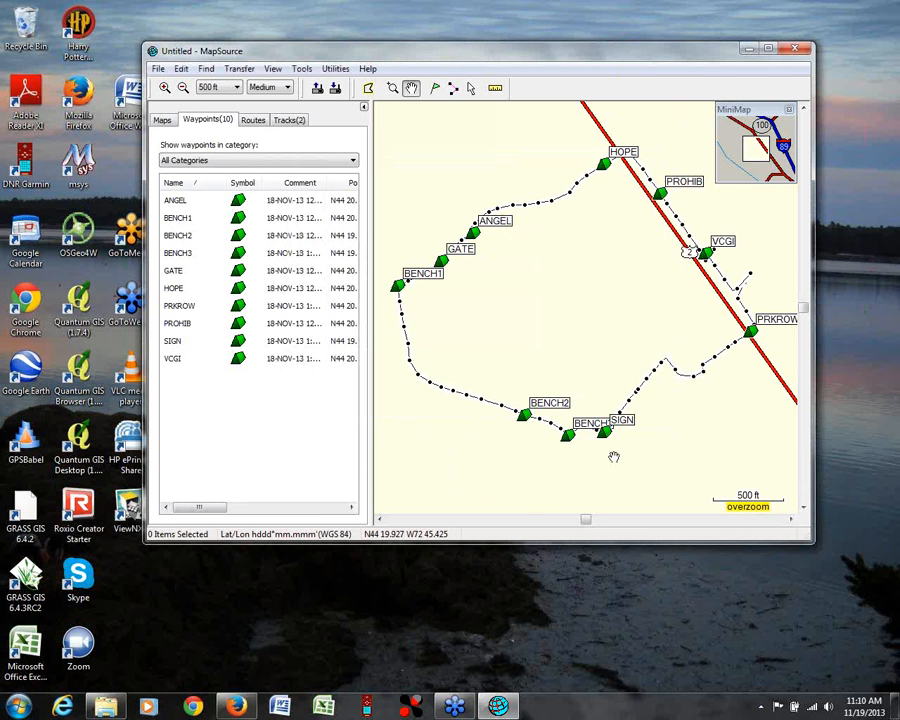
Step: Show the tracks and save the data in the gps folder as webinar1_trk.gpx, in GPS eXchange Format (*.gpx)
{"action": "left_click", "coordinate": [289, 120]}
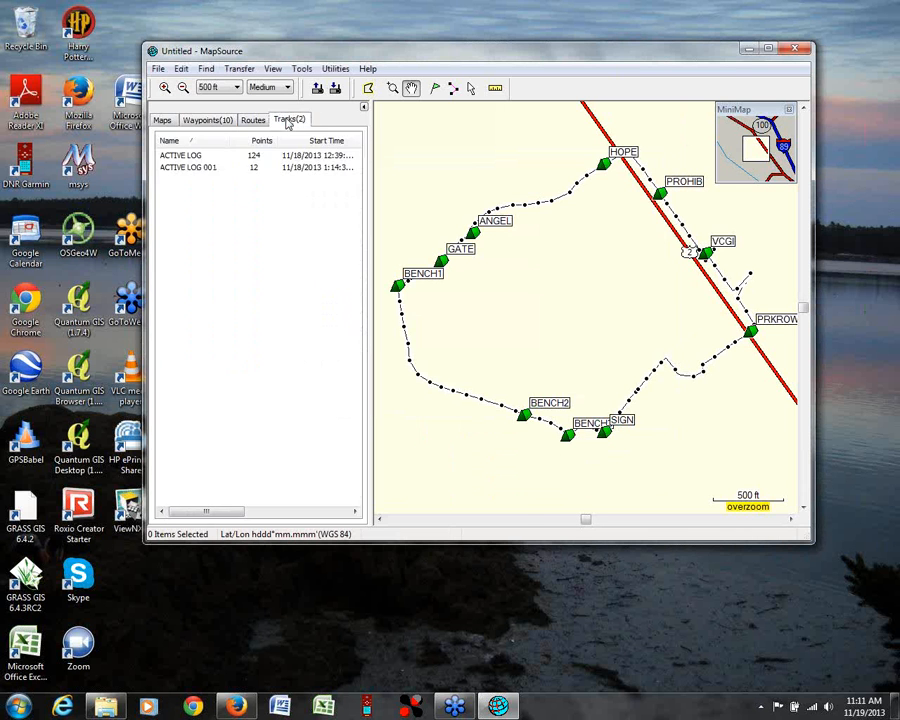
{"action": "left_click", "coordinate": [158, 68]}
{"action": "left_click", "coordinate": [181, 132]}
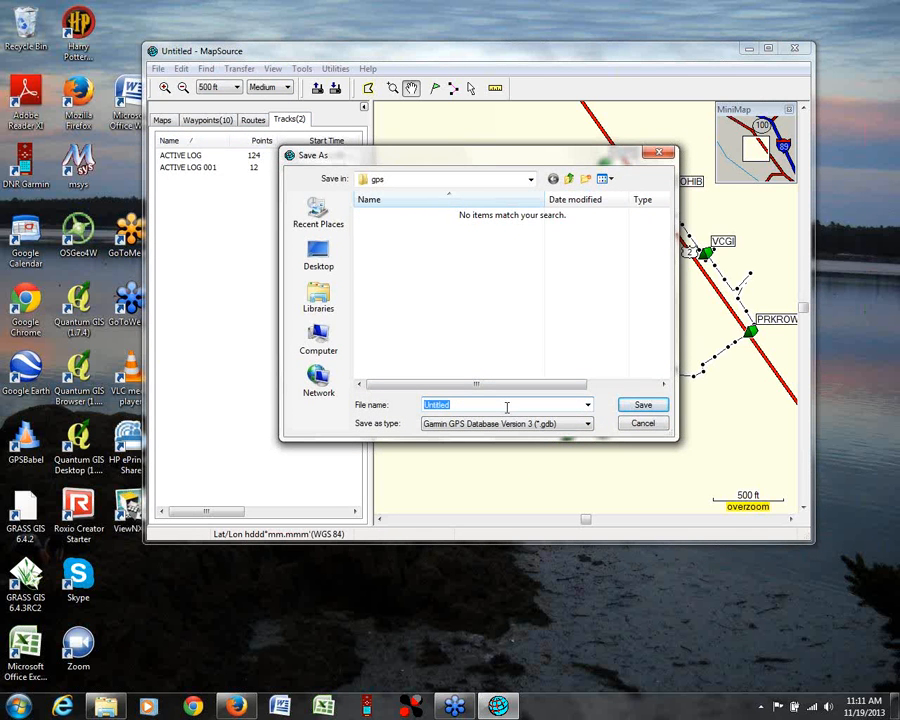
{"action": "type", "text": "webinar1"}
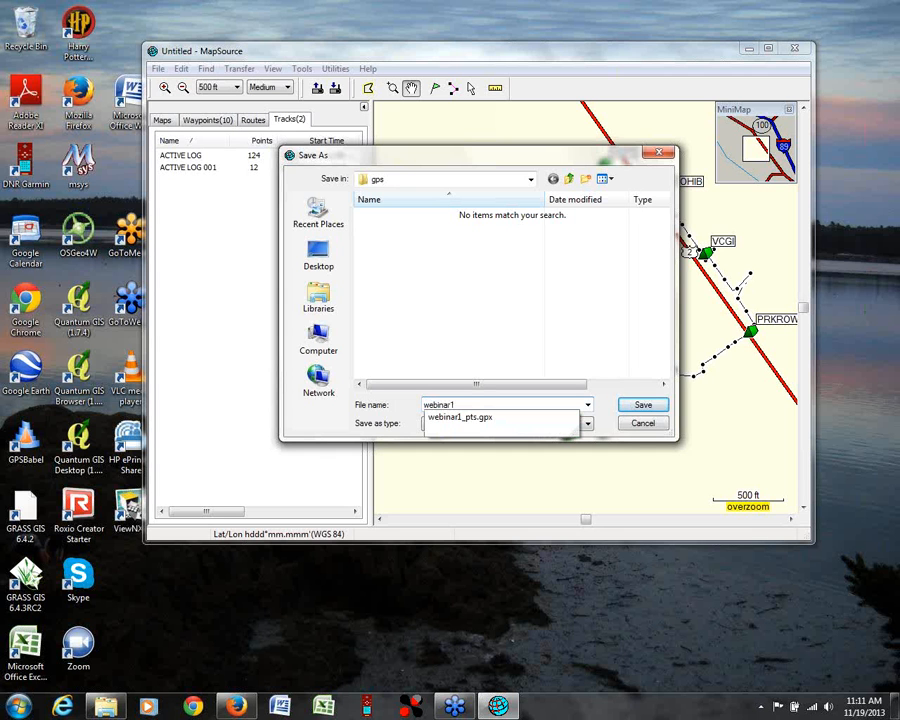
{"action": "type", "text": "_trk"}
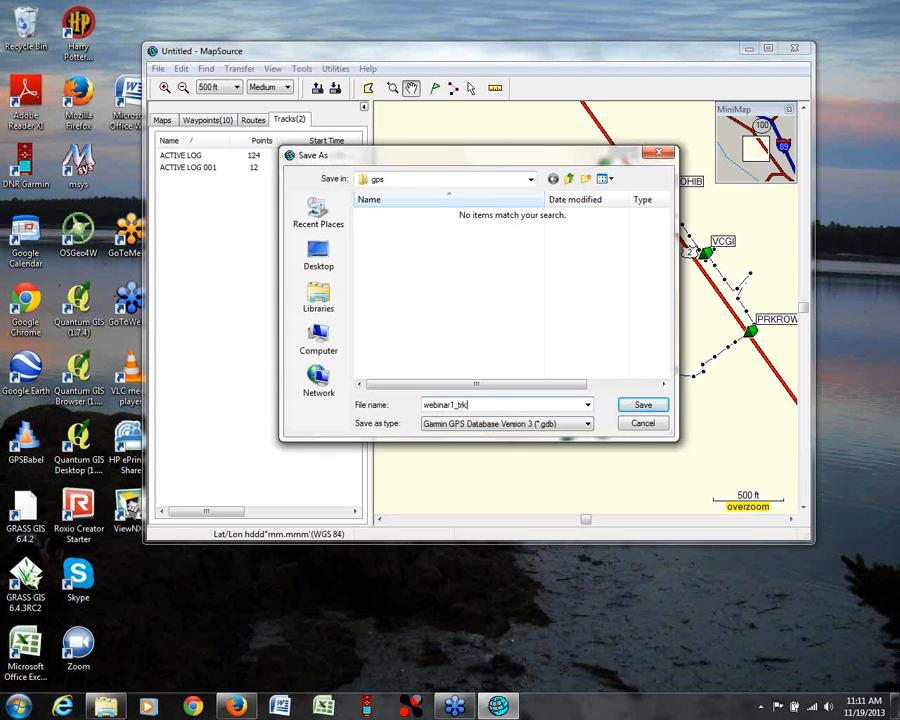
{"action": "left_click", "coordinate": [505, 423]}
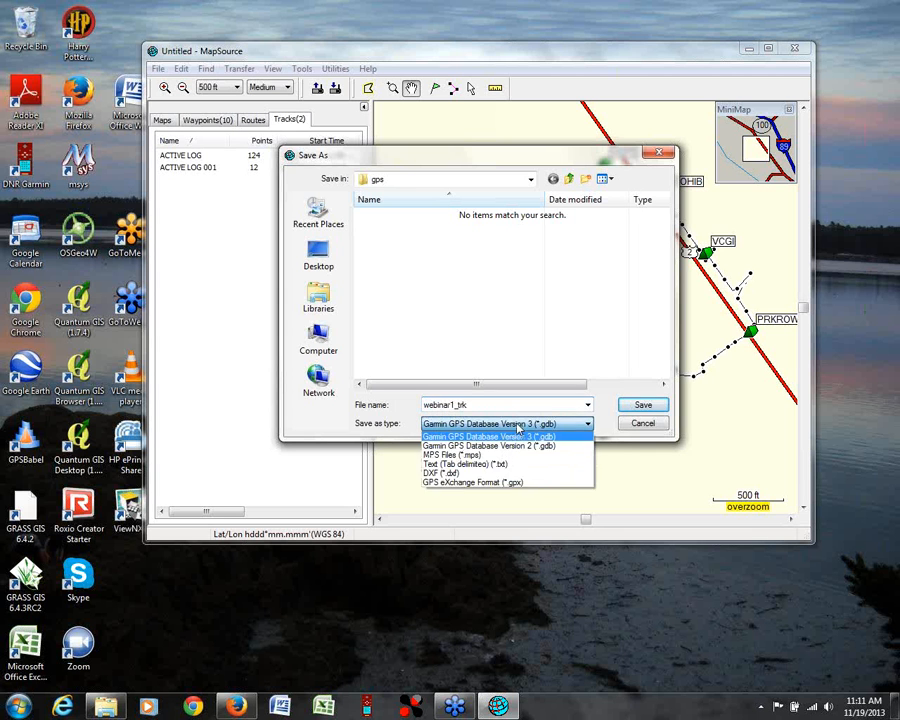
{"action": "left_click", "coordinate": [510, 484]}
{"action": "left_click", "coordinate": [640, 405]}
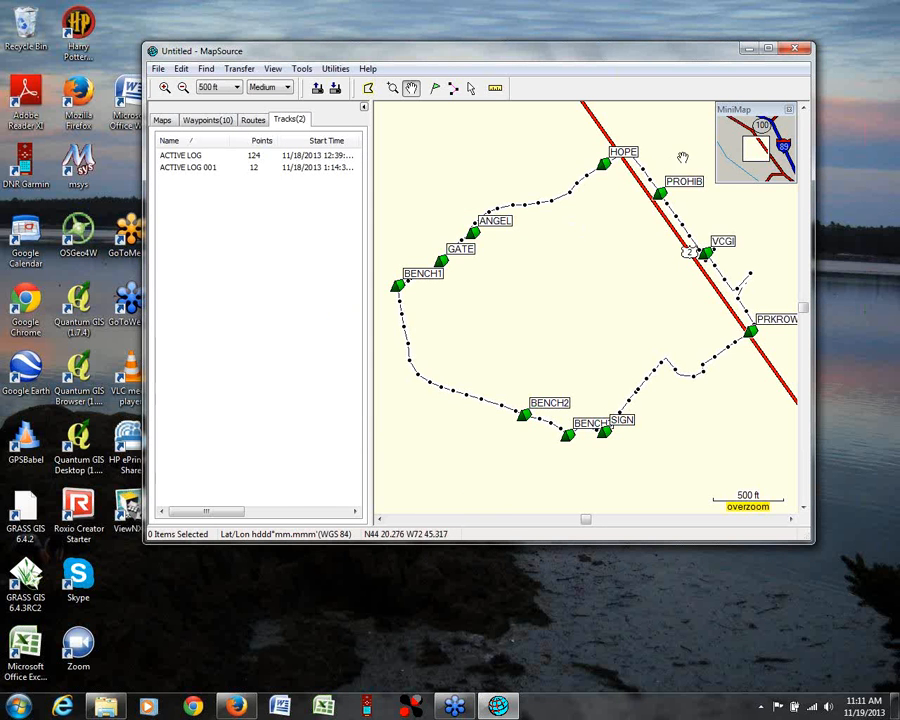
Step: Check the gps folder for the exported GPX files and close MapSource without saving changes to the untitled document
{"action": "left_click", "coordinate": [105, 707]}
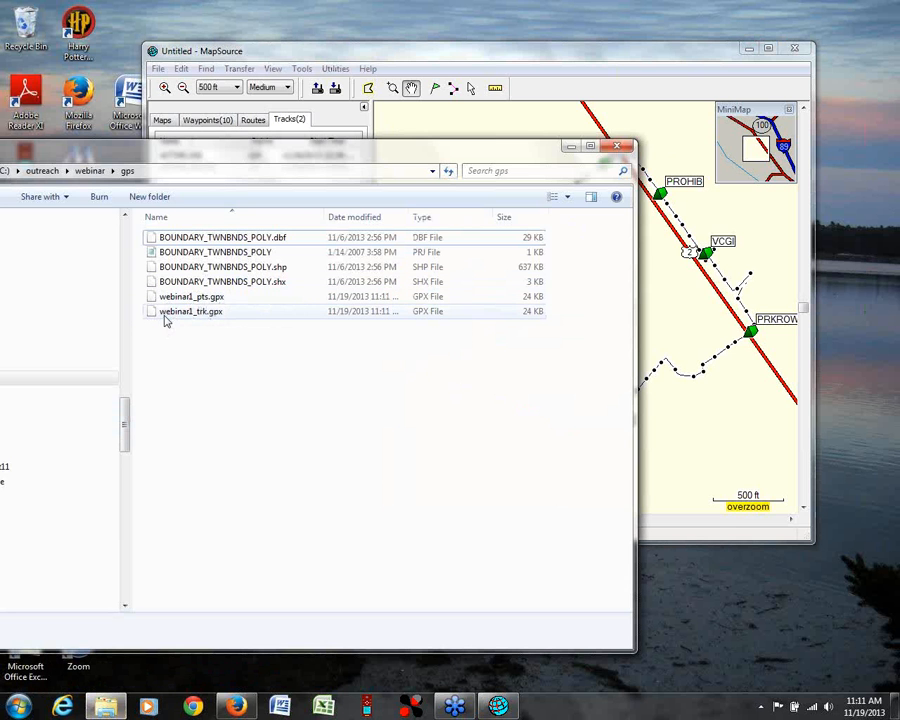
{"action": "left_click", "coordinate": [570, 147]}
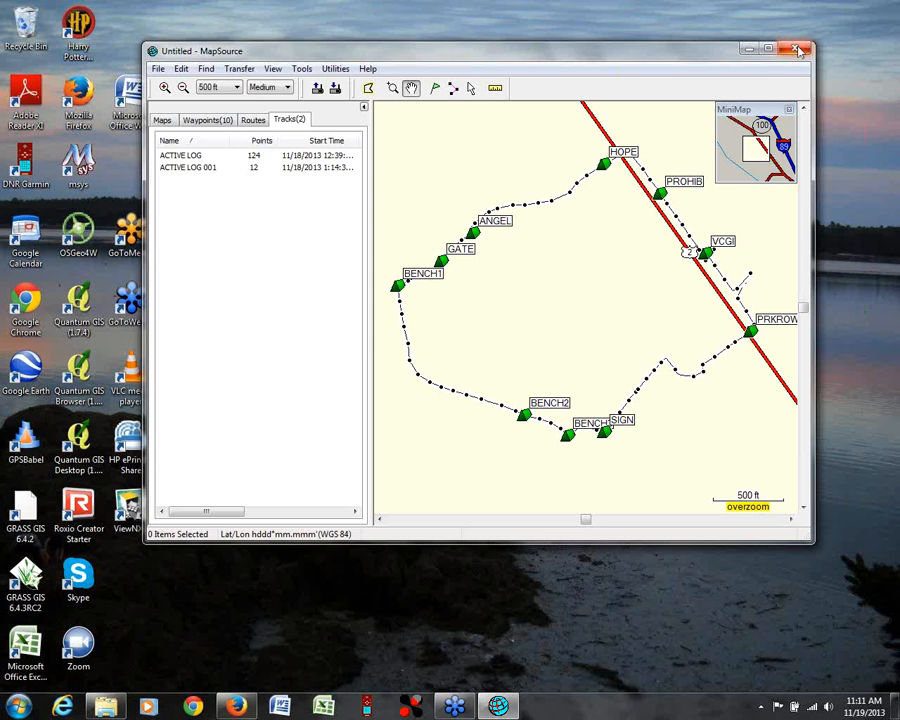
{"action": "left_click", "coordinate": [797, 49]}
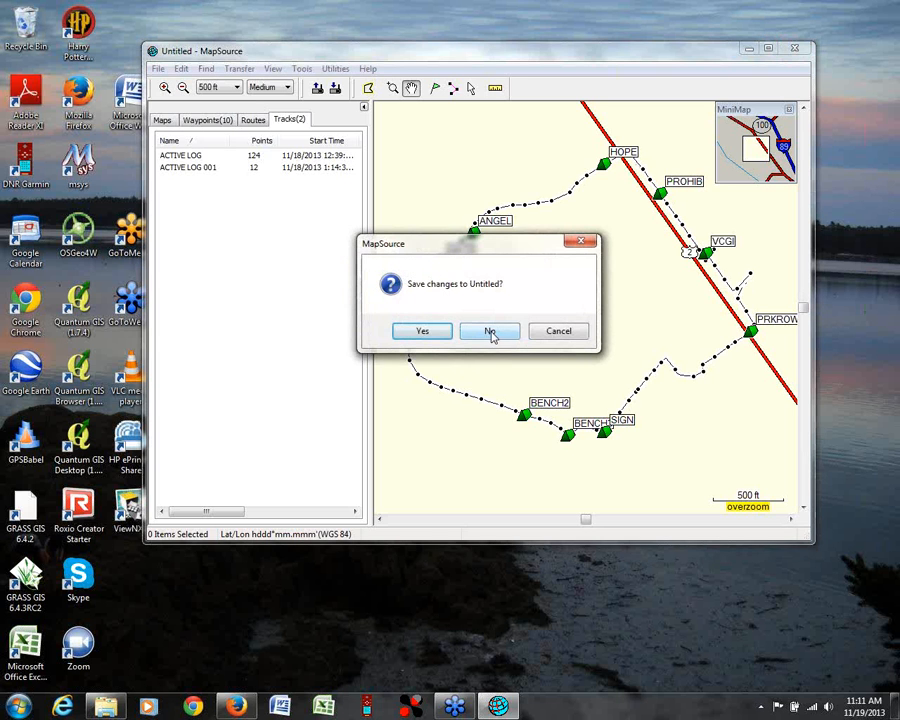
{"action": "left_click", "coordinate": [490, 332]}
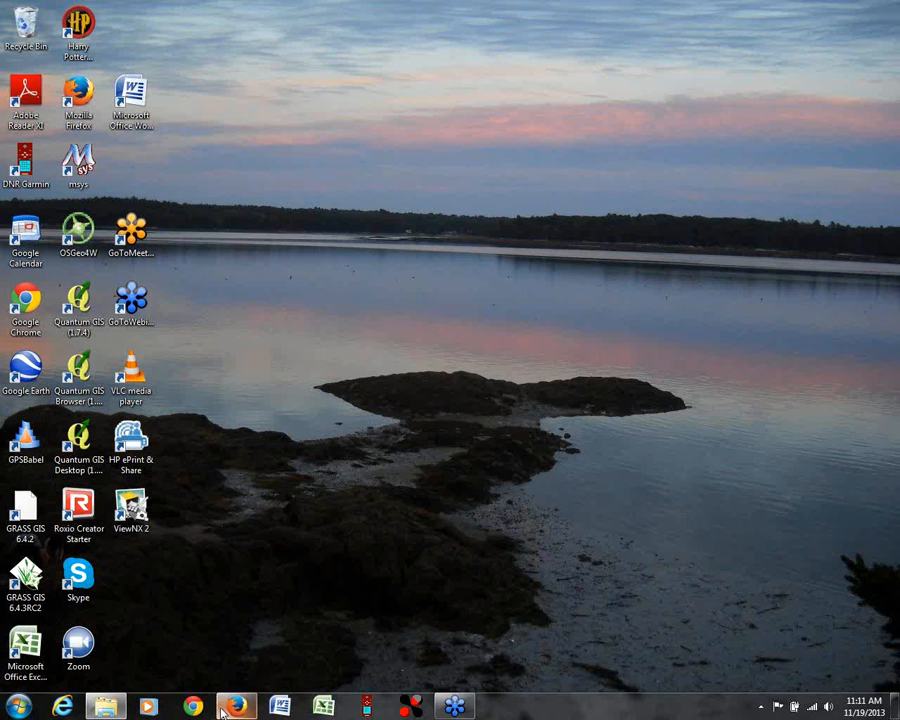
Step: Open DNR GPS, allow the unverified program to run, and move its window higher on the desktop
{"action": "left_click", "coordinate": [367, 707]}
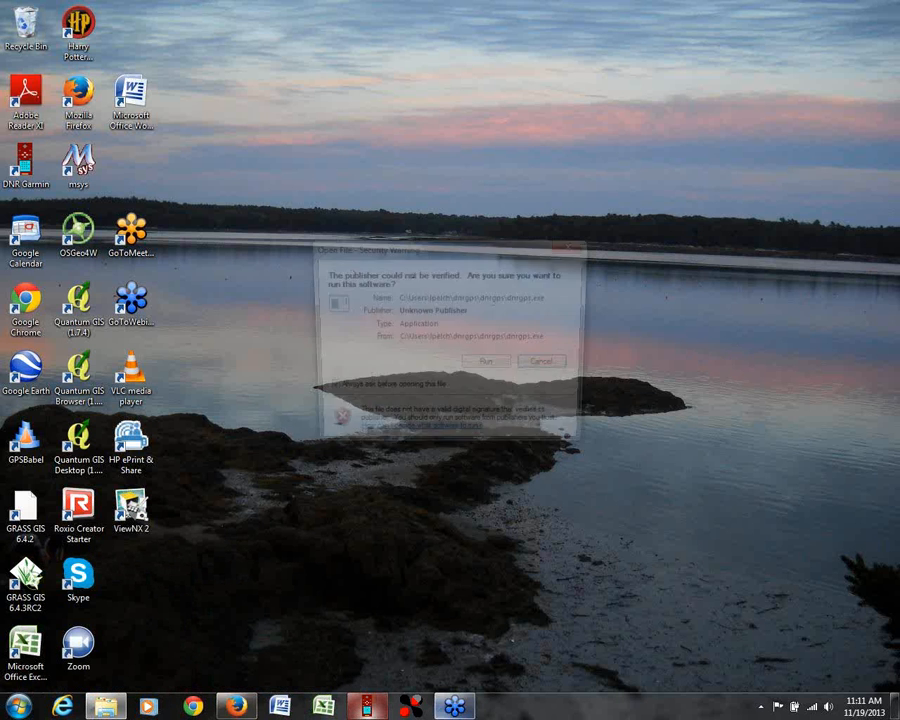
{"action": "left_click", "coordinate": [489, 365]}
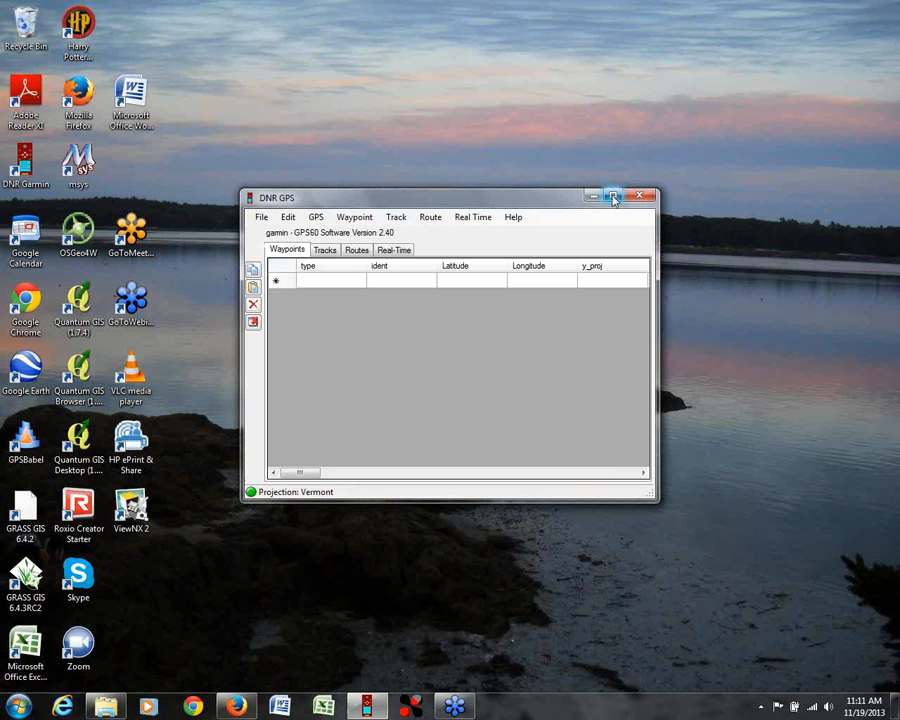
{"action": "left_click_drag", "start_coordinate": [438, 197], "coordinate": [463, 100]}
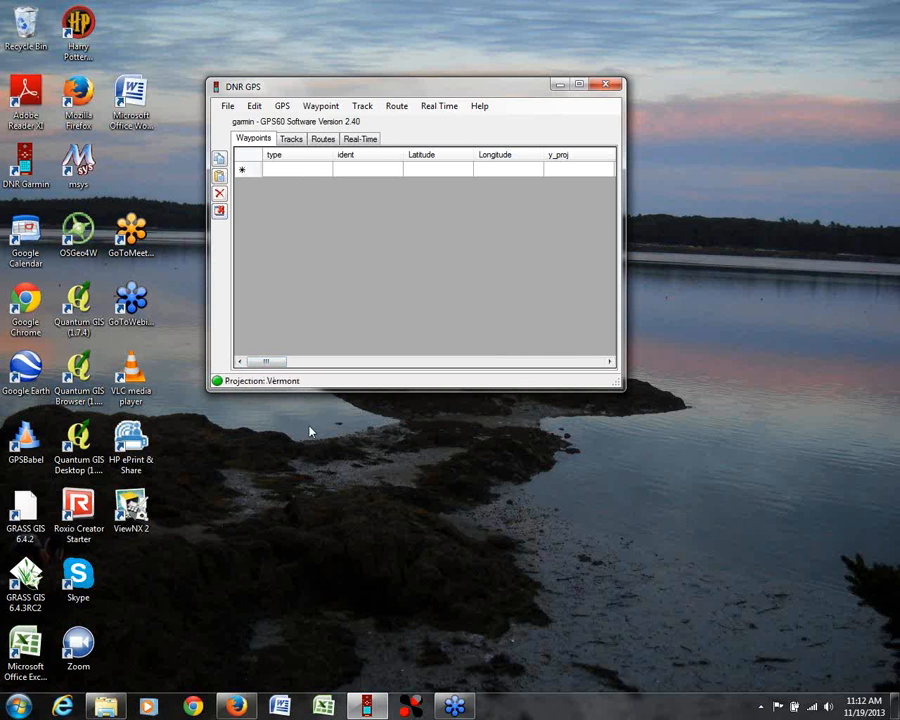
{"action": "left_click", "coordinate": [278, 108]}
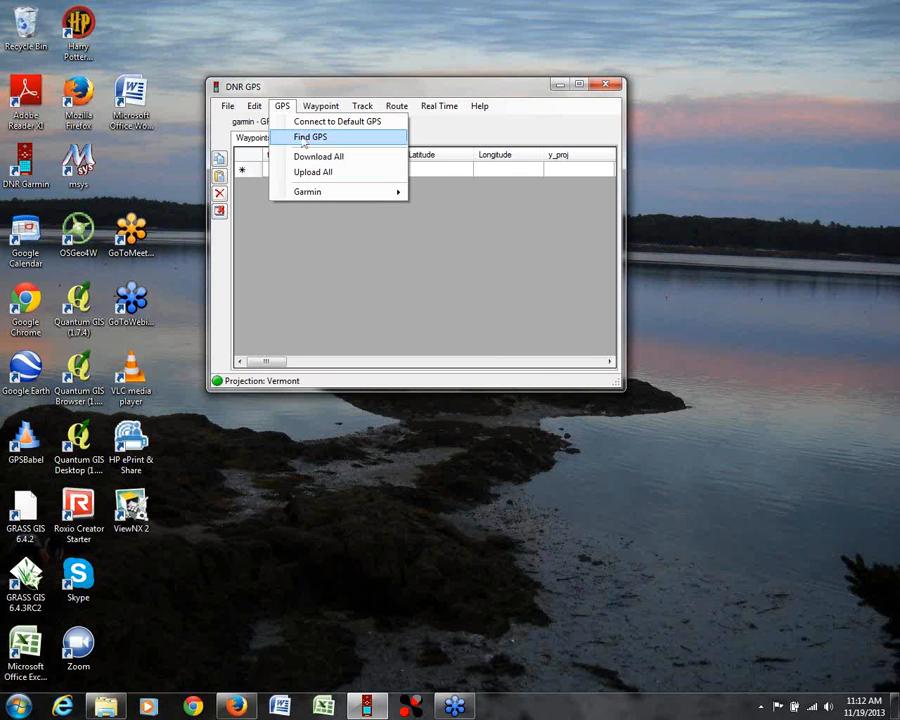
{"action": "left_click", "coordinate": [321, 285]}
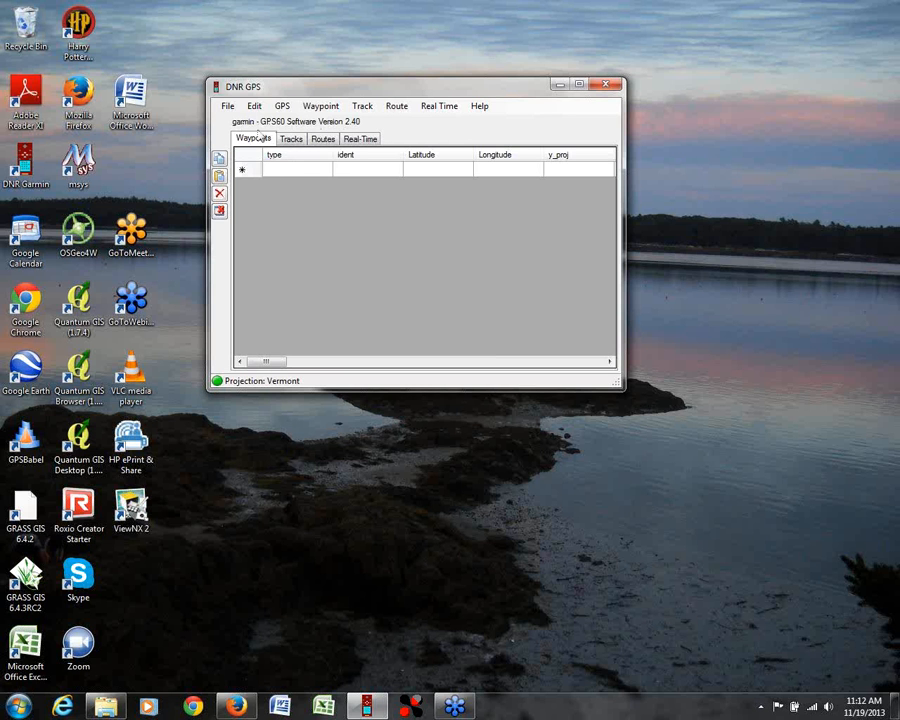
Step: Open the projection settings, move the dialog higher, and choose NAD83 as the datum
{"action": "left_click", "coordinate": [228, 106]}
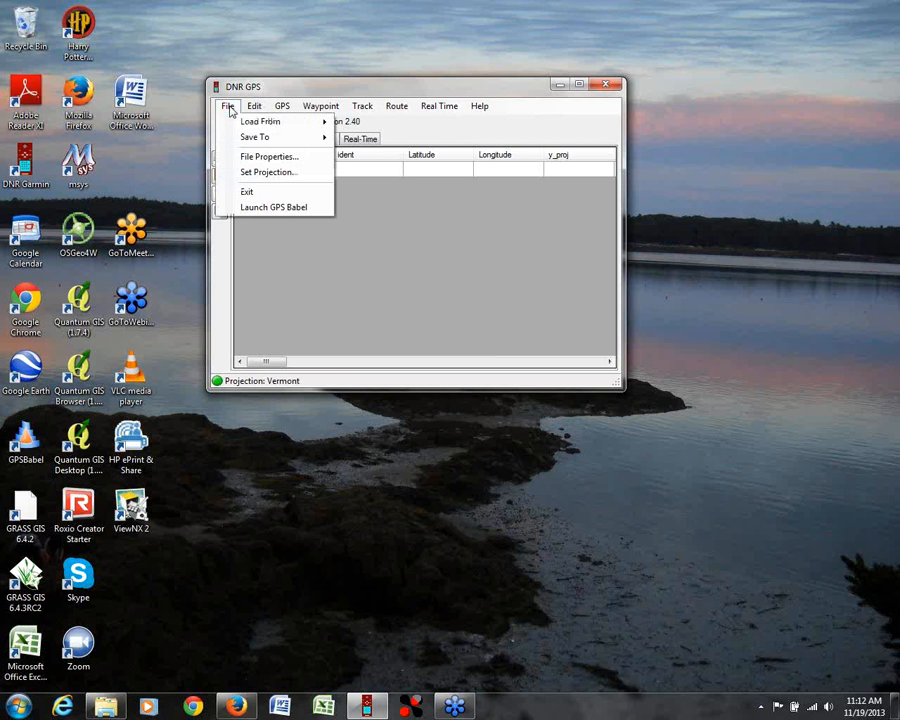
{"action": "left_click", "coordinate": [249, 174]}
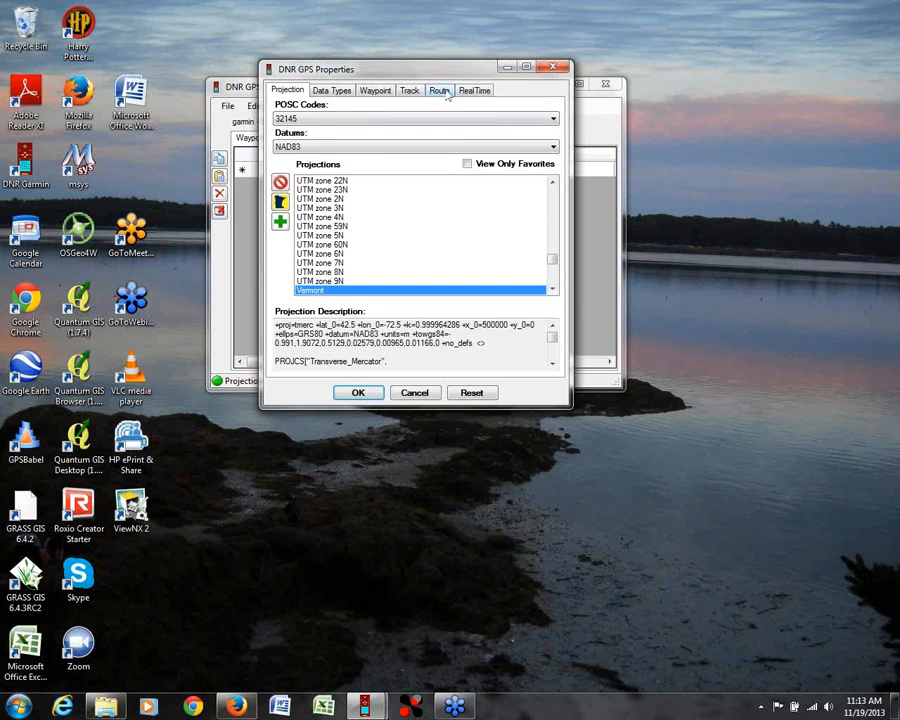
{"action": "left_click_drag", "start_coordinate": [413, 70], "coordinate": [447, 56]}
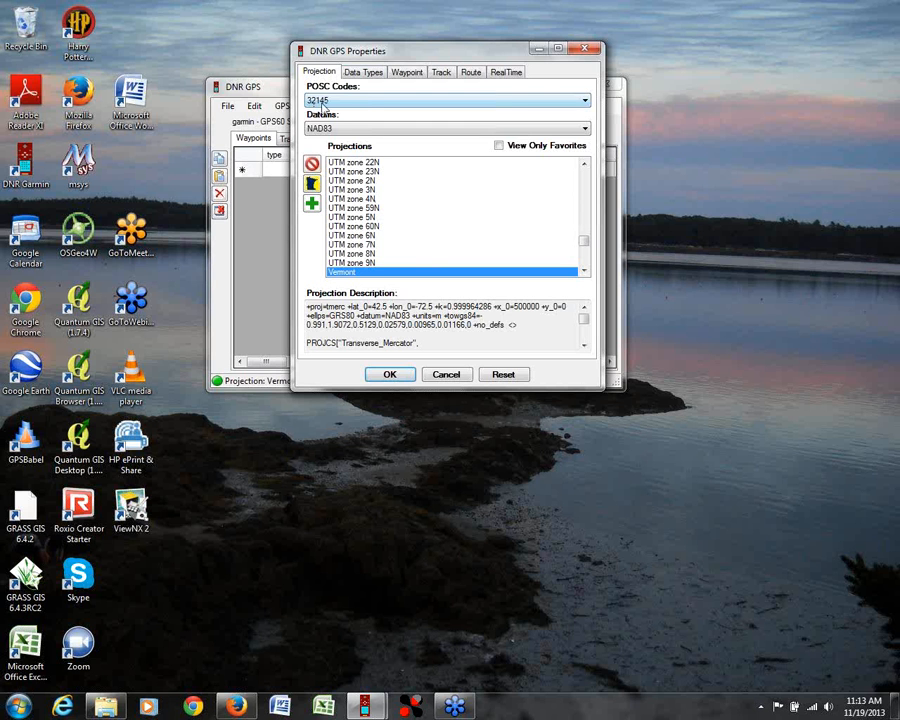
{"action": "left_click", "coordinate": [584, 131]}
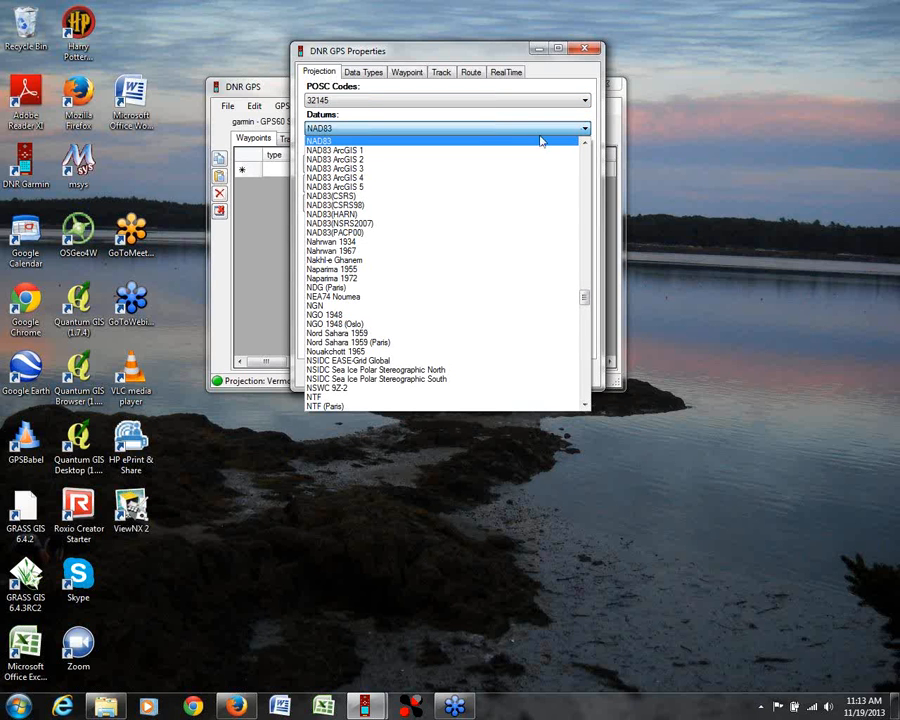
{"action": "left_click", "coordinate": [316, 144]}
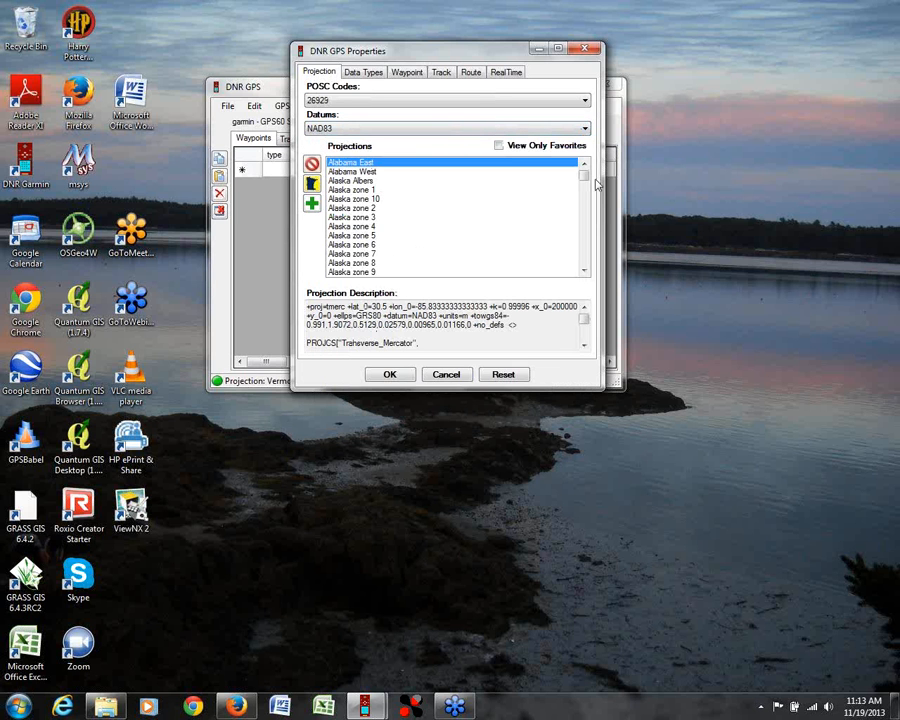
Step: Try the New Hampshire projection and its US-feet variant, New Hampshire (ftUS), in the projection list
{"action": "left_click_drag", "start_coordinate": [583, 173], "coordinate": [582, 170]}
{"action": "left_click_drag", "start_coordinate": [585, 180], "coordinate": [585, 231]}
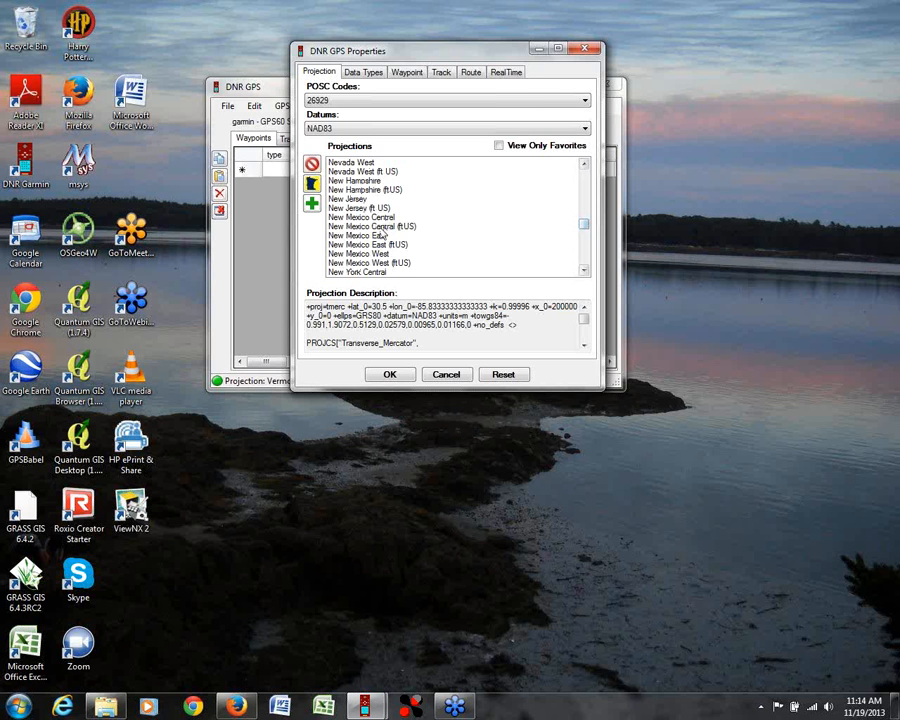
{"action": "left_click", "coordinate": [387, 181]}
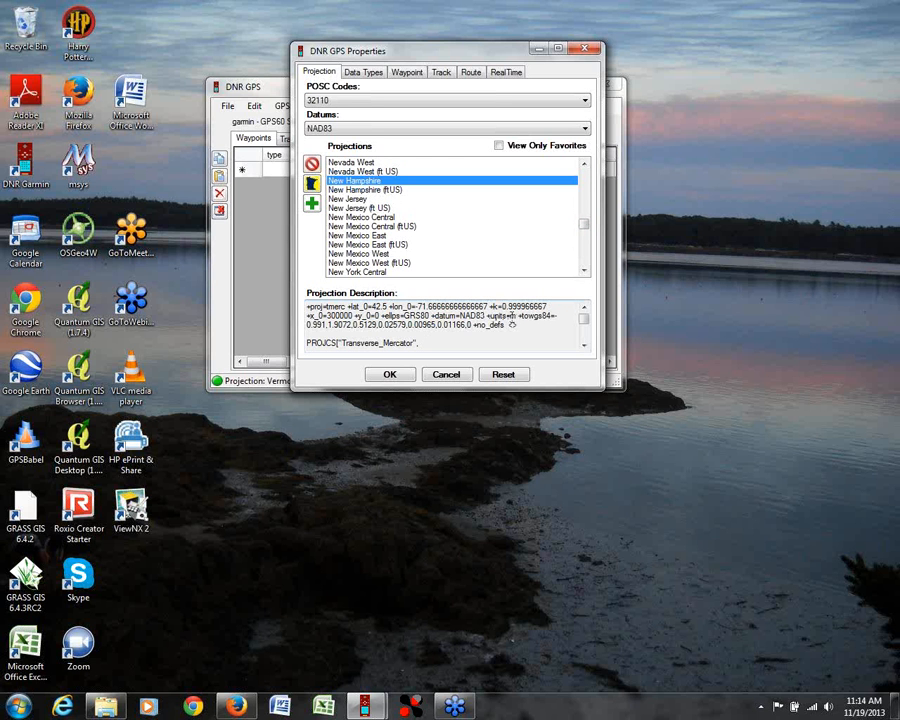
{"action": "key", "text": "Down"}
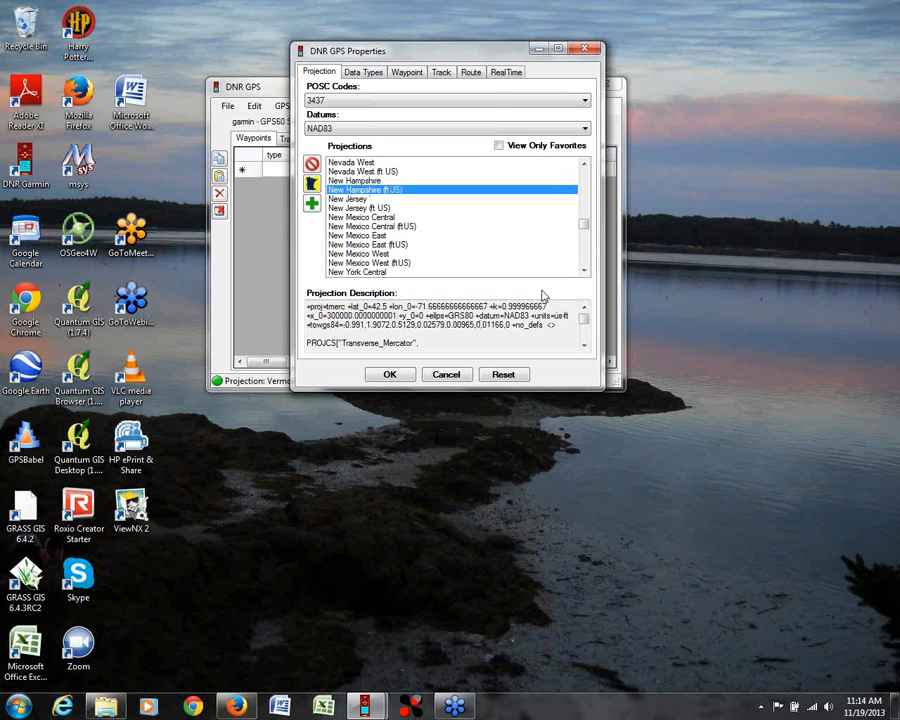
Step: Set the projection to Vermont and apply the projection settings
{"action": "left_click_drag", "start_coordinate": [585, 226], "coordinate": [587, 249]}
{"action": "left_click", "coordinate": [345, 180]}
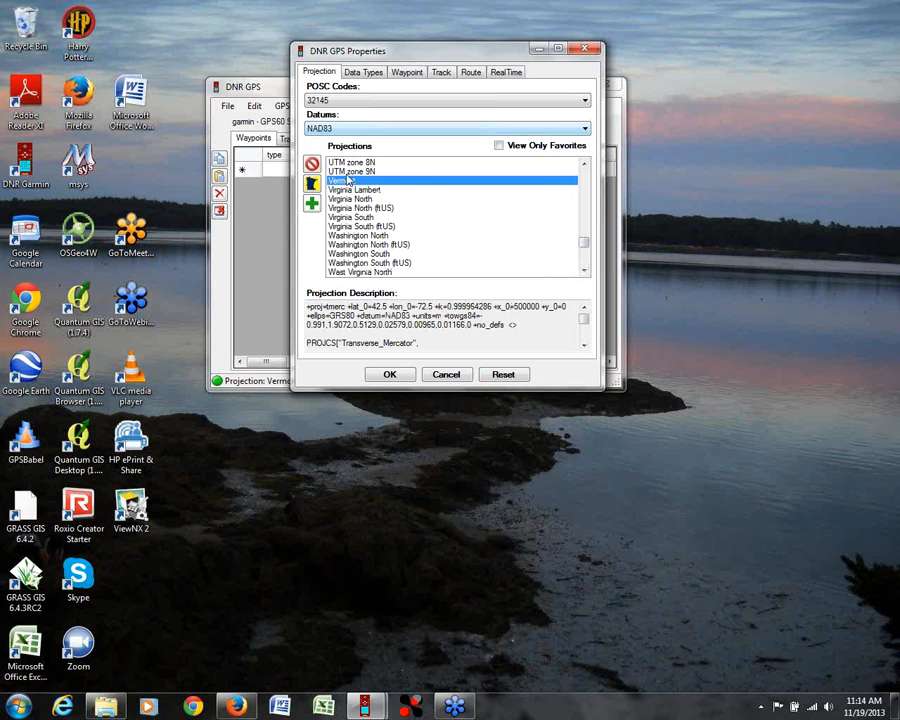
{"action": "left_click", "coordinate": [390, 374]}
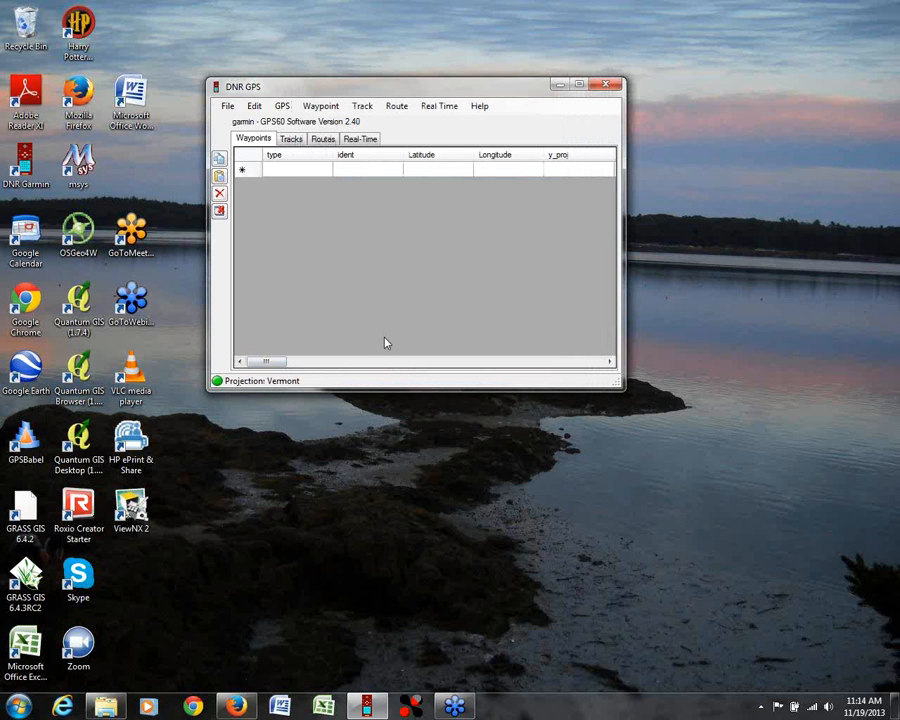
Step: Download the waypoints from the connected GPS60 and dismiss the completion message
{"action": "left_click", "coordinate": [286, 108]}
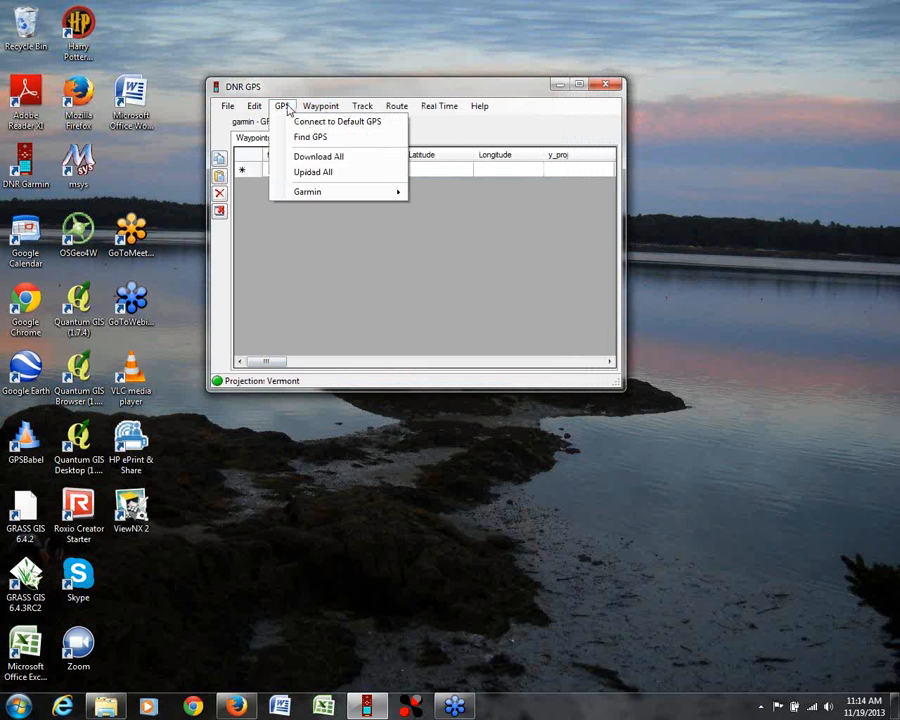
{"action": "mouse_move", "coordinate": [320, 111]}
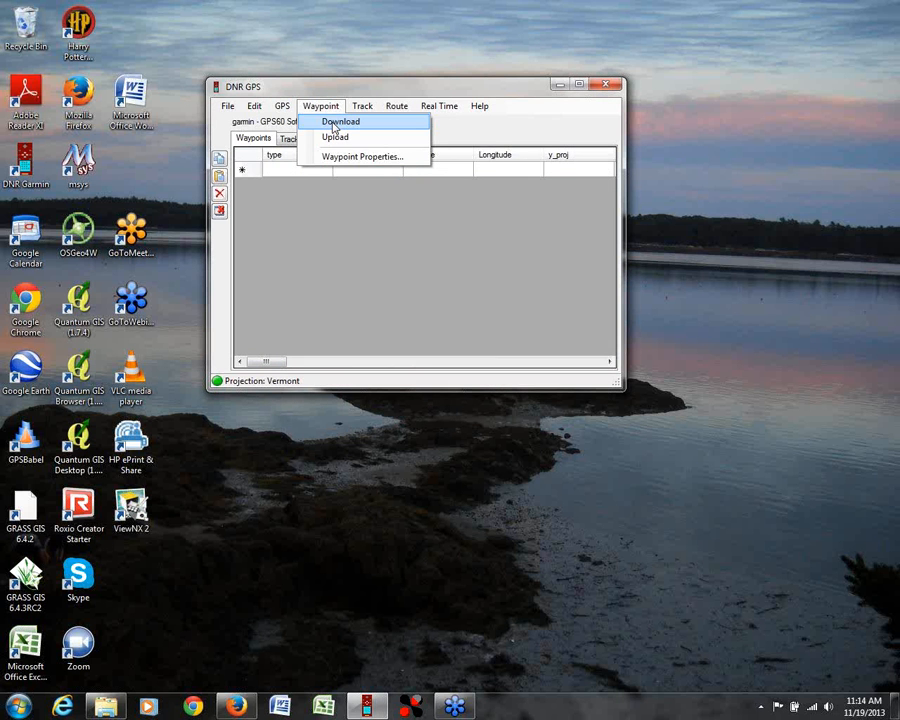
{"action": "left_click", "coordinate": [333, 124]}
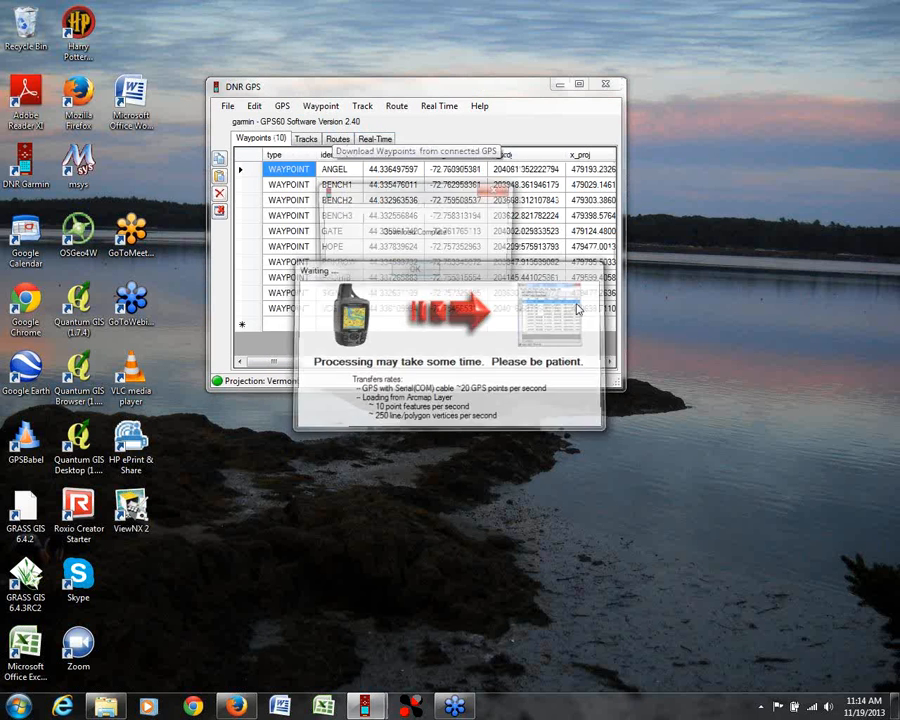
{"action": "left_click", "coordinate": [414, 273]}
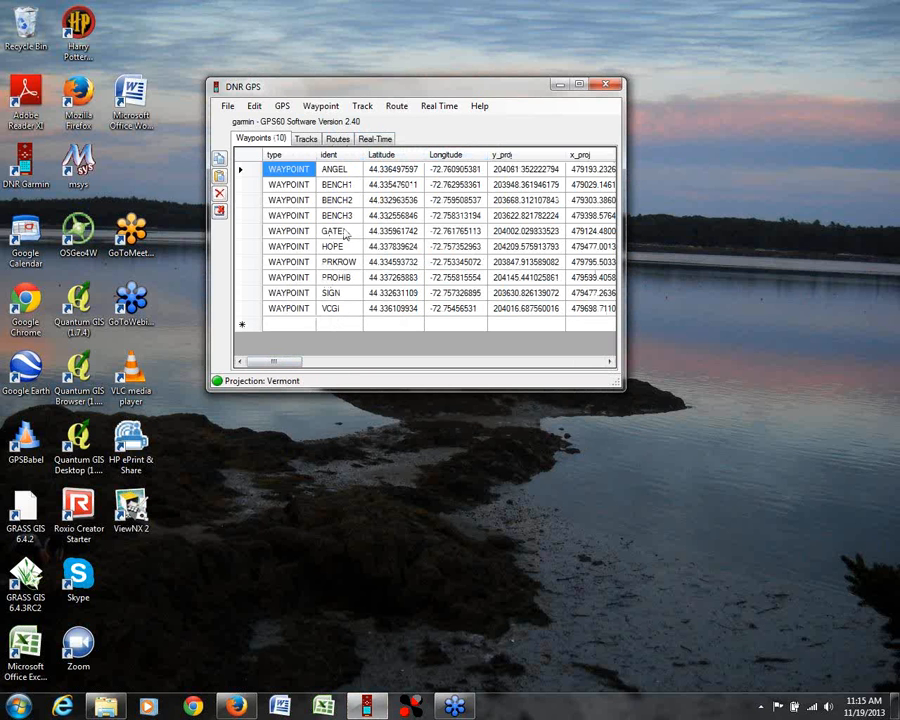
Step: Look over the waypoint coordinate and comment columns and delete the ANGEL waypoint row
{"action": "left_click_drag", "start_coordinate": [281, 362], "coordinate": [299, 369]}
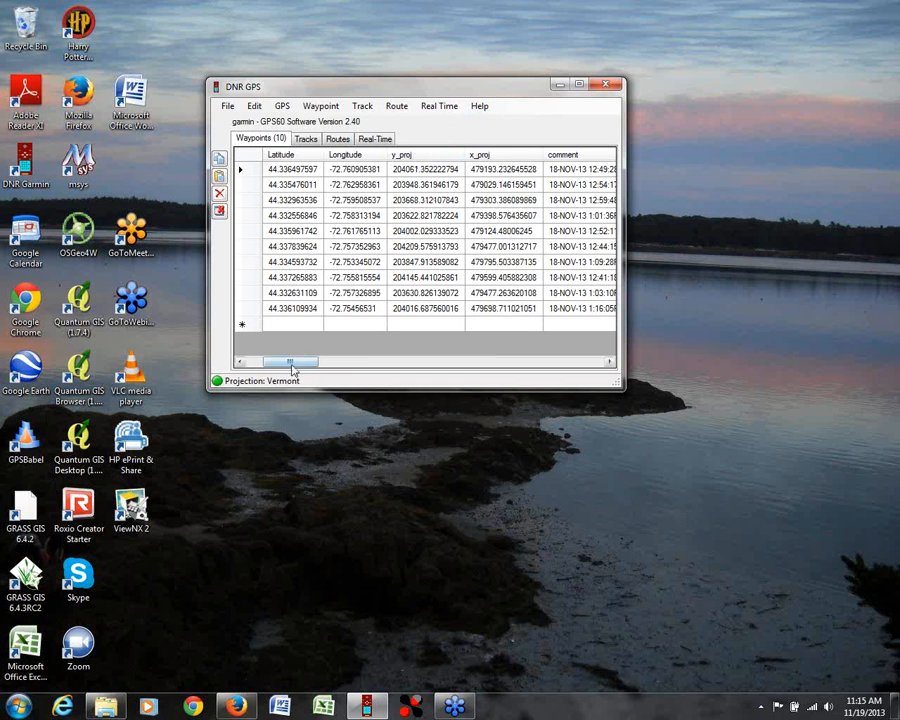
{"action": "left_click_drag", "start_coordinate": [290, 364], "coordinate": [267, 364]}
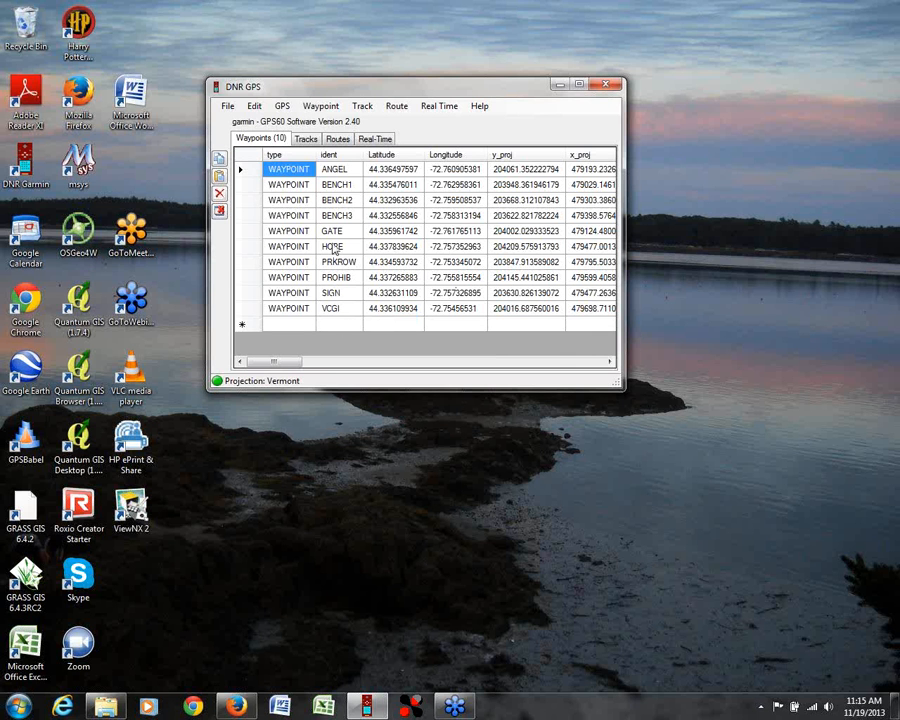
{"action": "left_click", "coordinate": [241, 170]}
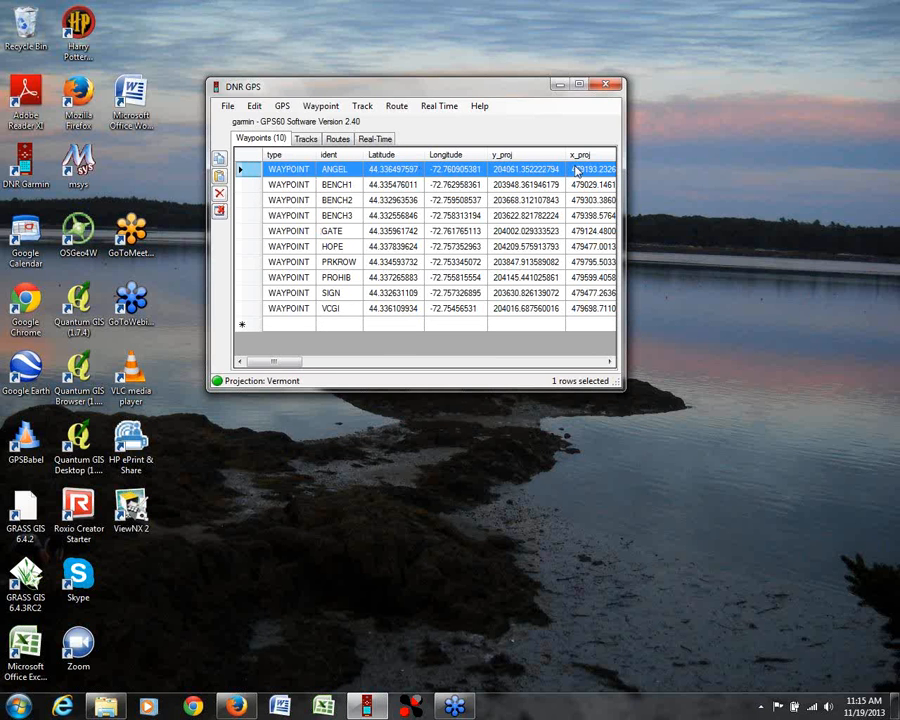
{"action": "left_click", "coordinate": [219, 194]}
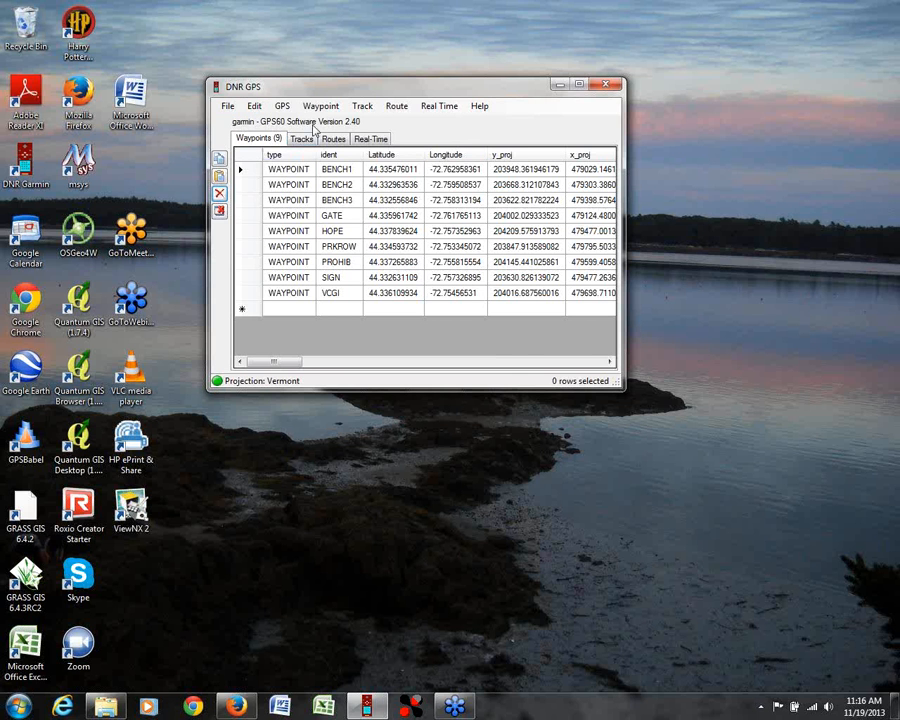
Step: Start saving the waypoints to a file and browse to the folder C:\outreach\webinar\gps
{"action": "left_click", "coordinate": [228, 108]}
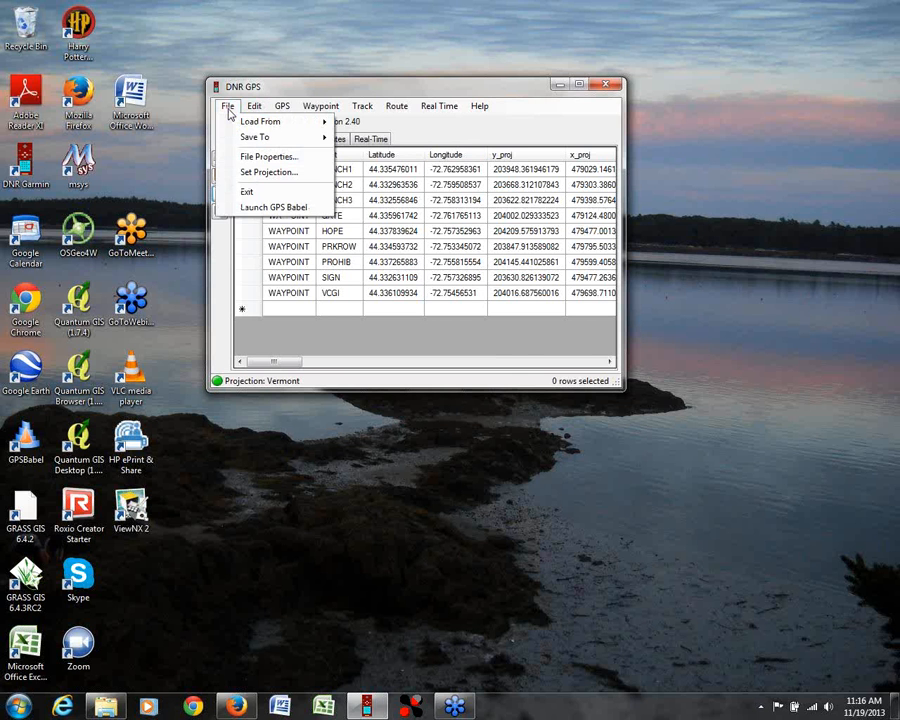
{"action": "mouse_move", "coordinate": [249, 142]}
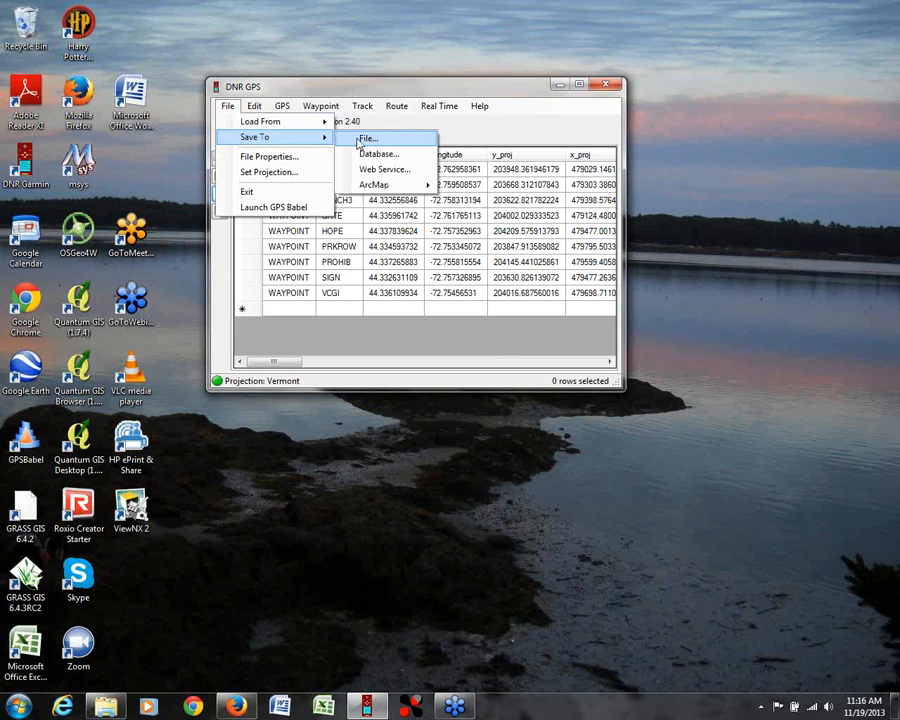
{"action": "left_click", "coordinate": [341, 141]}
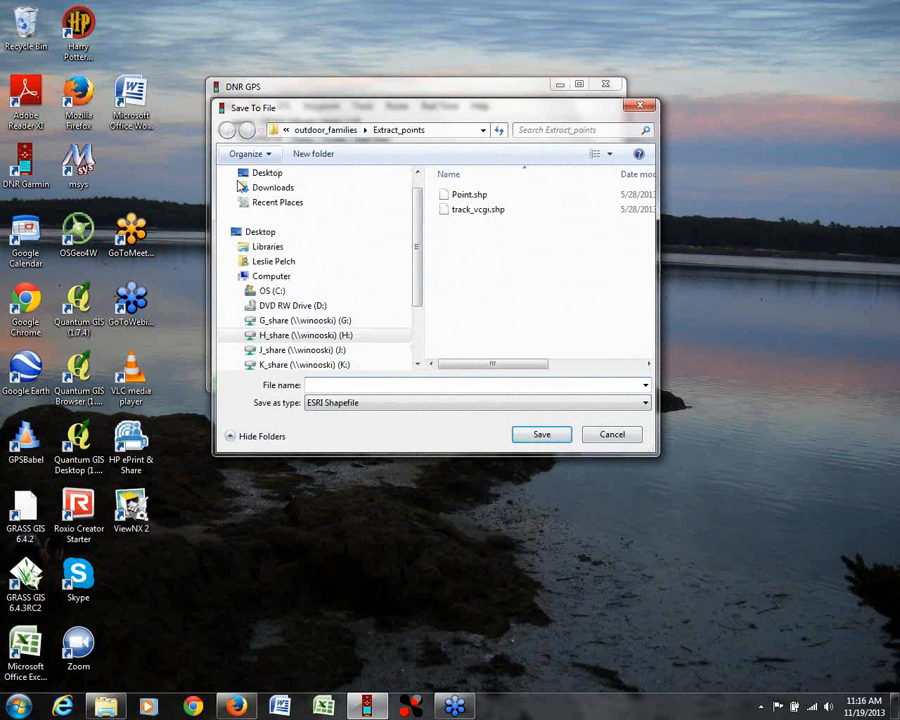
{"action": "left_click", "coordinate": [240, 291]}
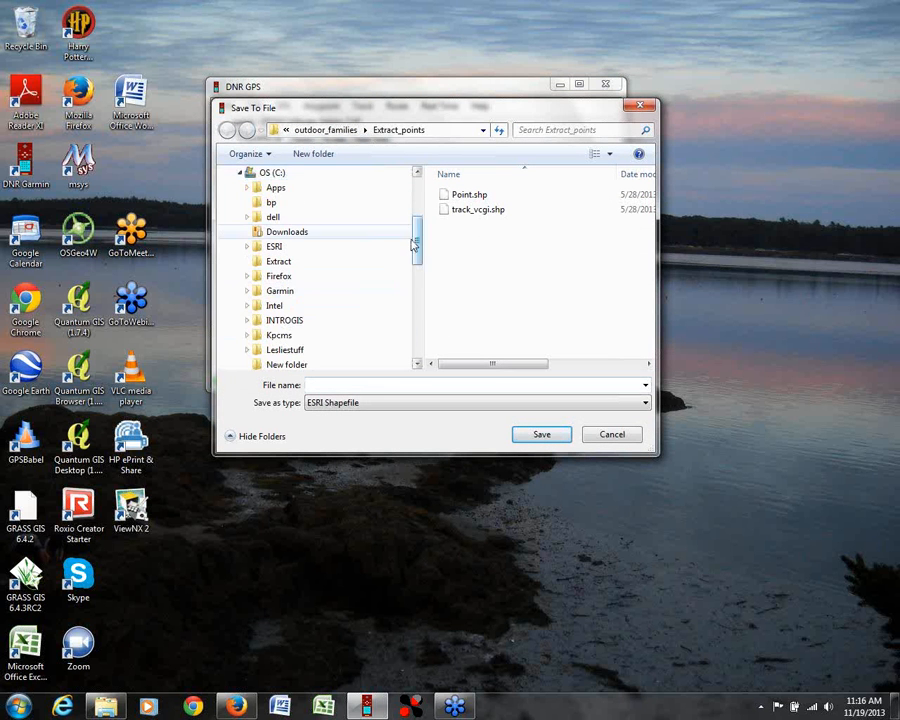
{"action": "left_click_drag", "start_coordinate": [416, 241], "coordinate": [418, 287]}
{"action": "left_click", "coordinate": [247, 232]}
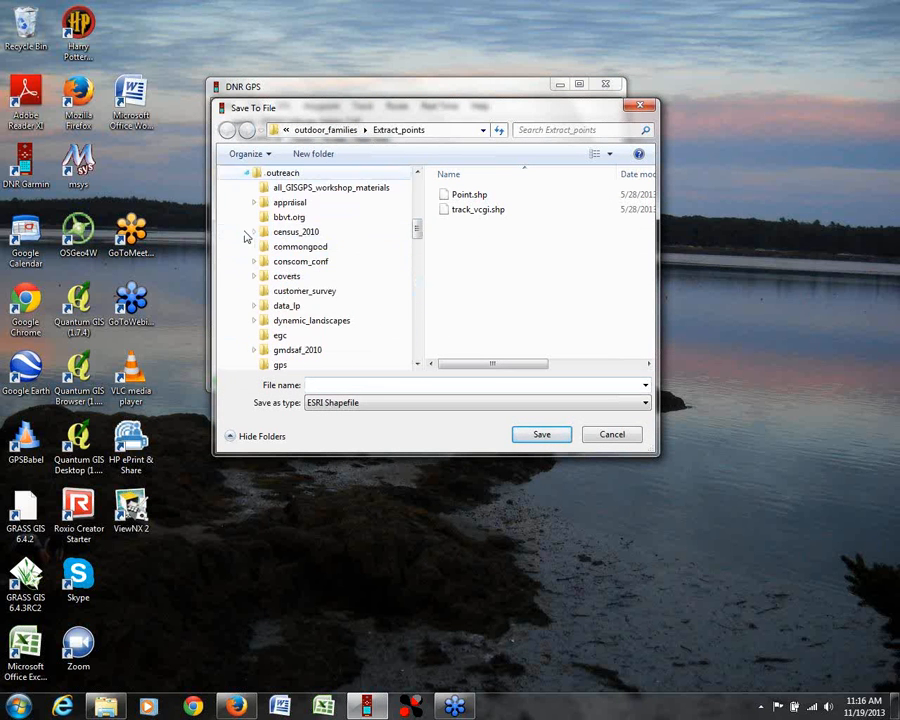
{"action": "left_click_drag", "start_coordinate": [418, 228], "coordinate": [416, 316]}
{"action": "left_click", "coordinate": [254, 246]}
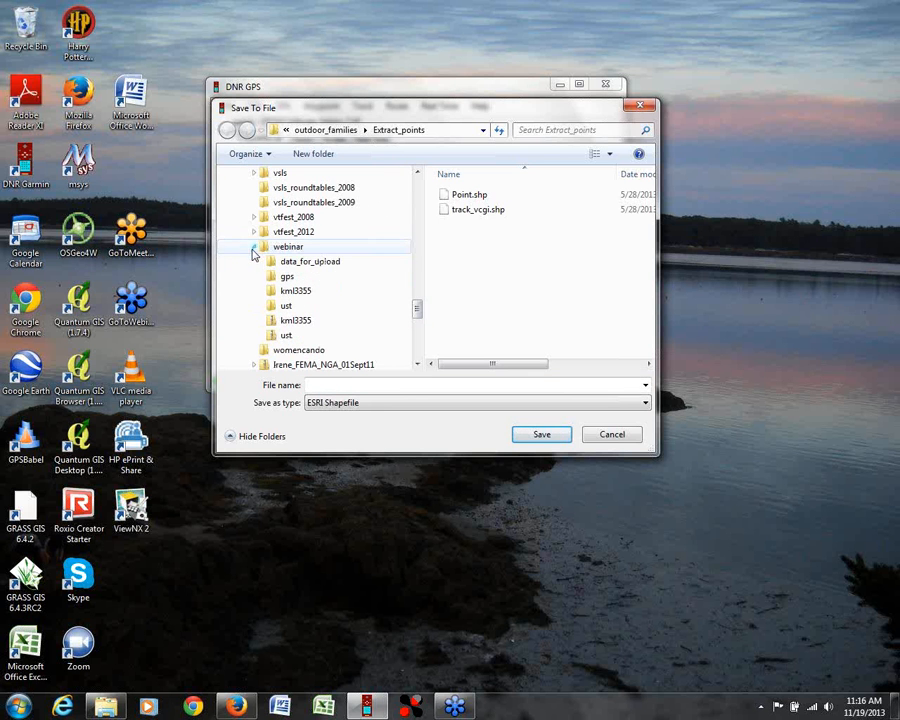
{"action": "left_click", "coordinate": [286, 277]}
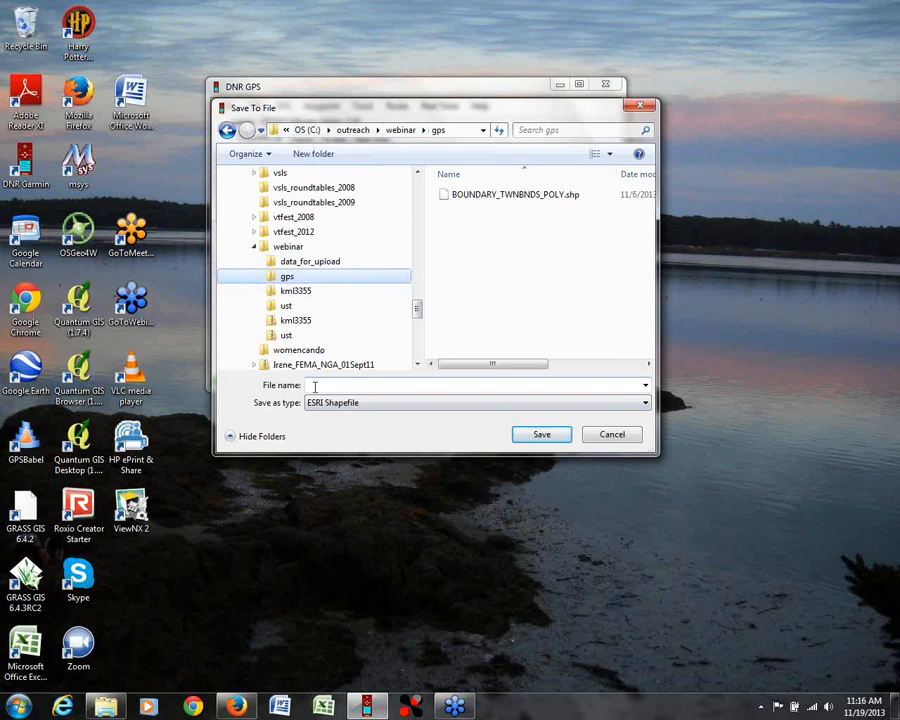
Step: Save the waypoints as an ESRI Shapefile named webinar2_pts and dismiss the confirmation message
{"action": "left_click", "coordinate": [646, 404]}
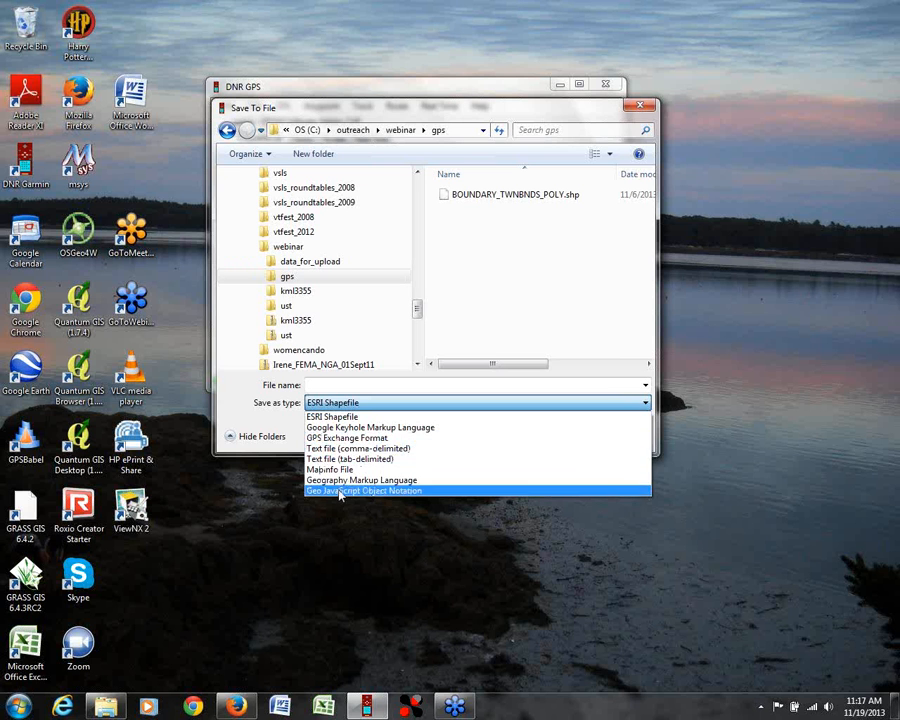
{"action": "left_click", "coordinate": [329, 418]}
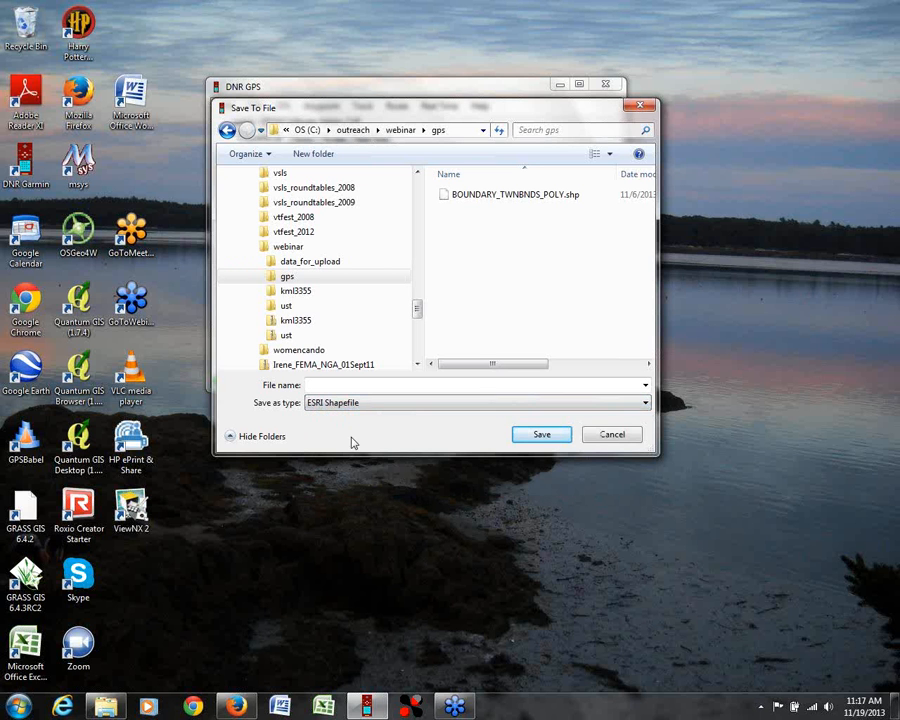
{"action": "left_click", "coordinate": [340, 385]}
{"action": "type", "text": "web"}
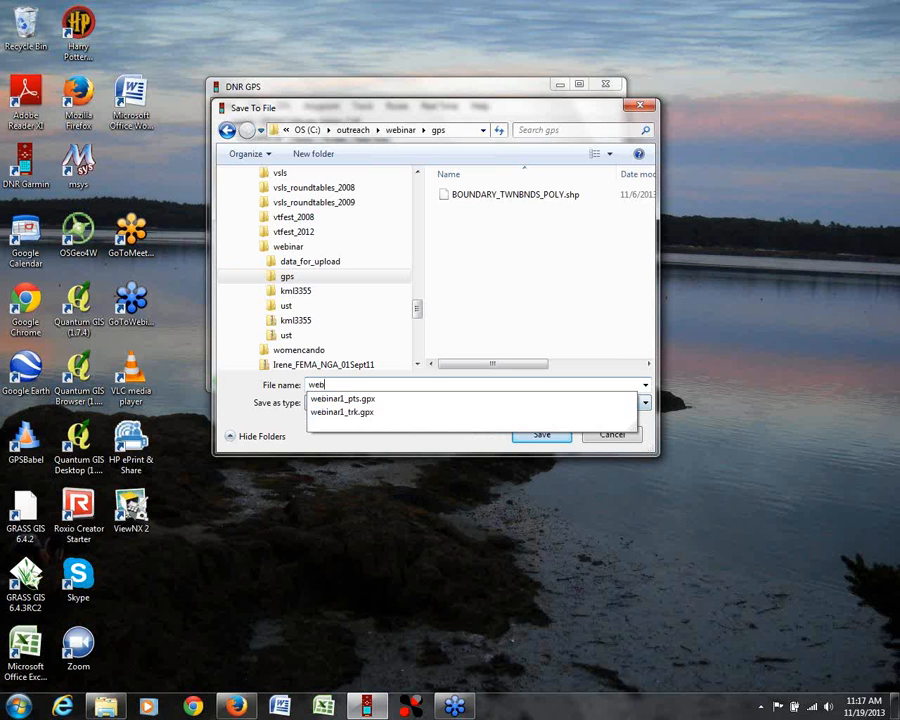
{"action": "type", "text": "inar2"}
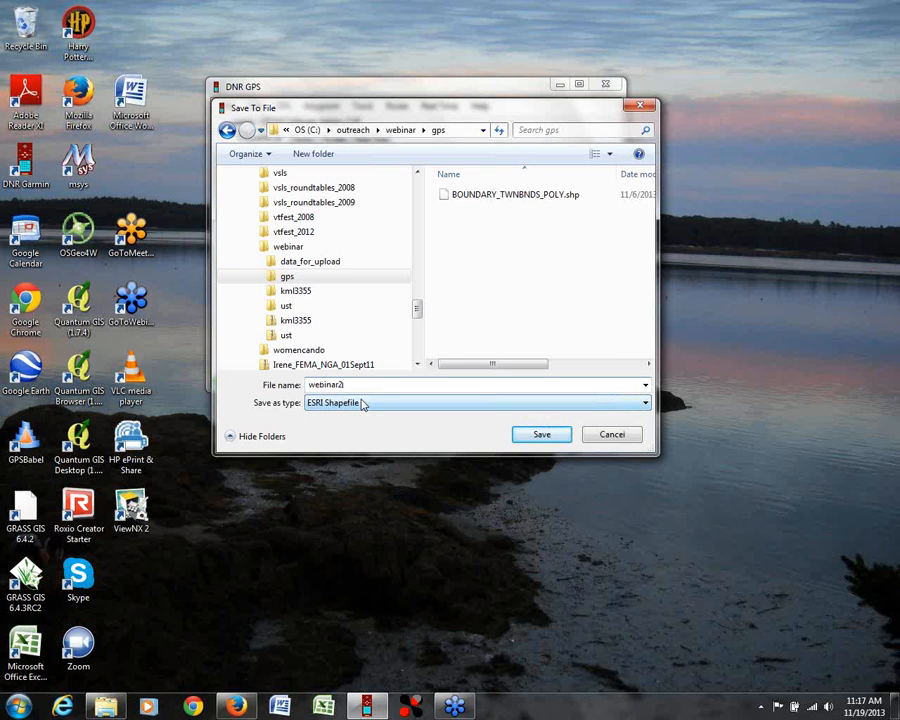
{"action": "type", "text": "_pts"}
{"action": "left_click", "coordinate": [541, 436]}
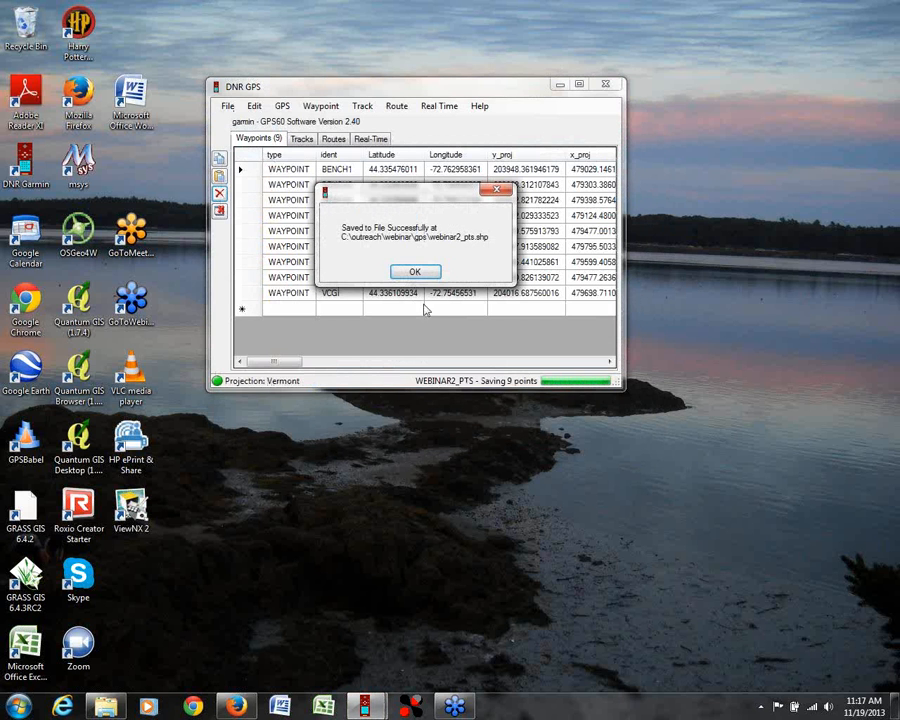
{"action": "left_click", "coordinate": [420, 277]}
Step: Save the waypoints as a Google Keyhole Markup Language file named webinar2_pts and dismiss the confirmation message
{"action": "left_click", "coordinate": [228, 106]}
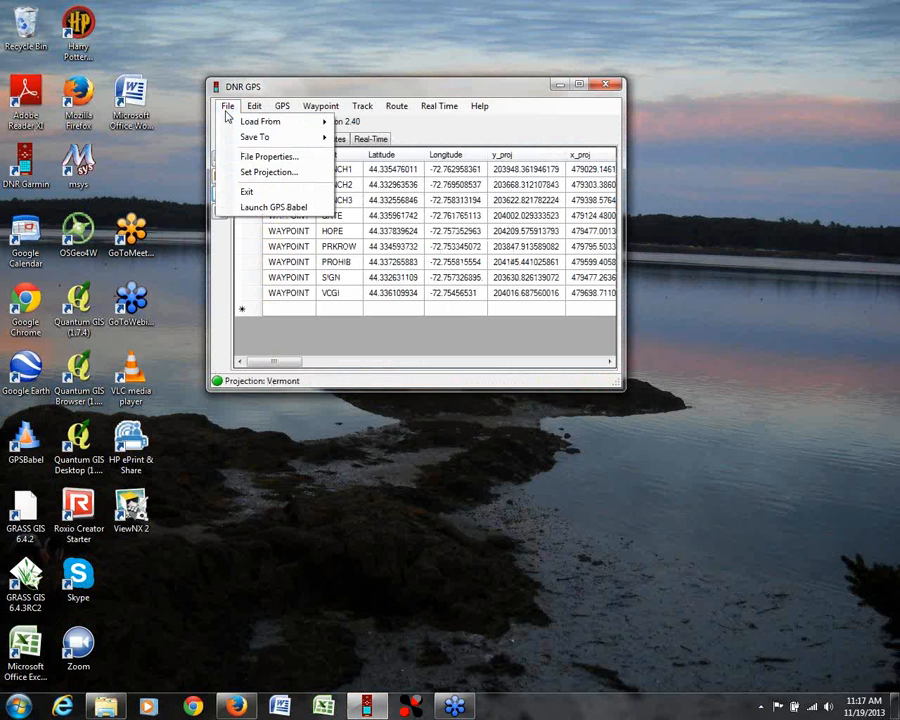
{"action": "mouse_move", "coordinate": [253, 141]}
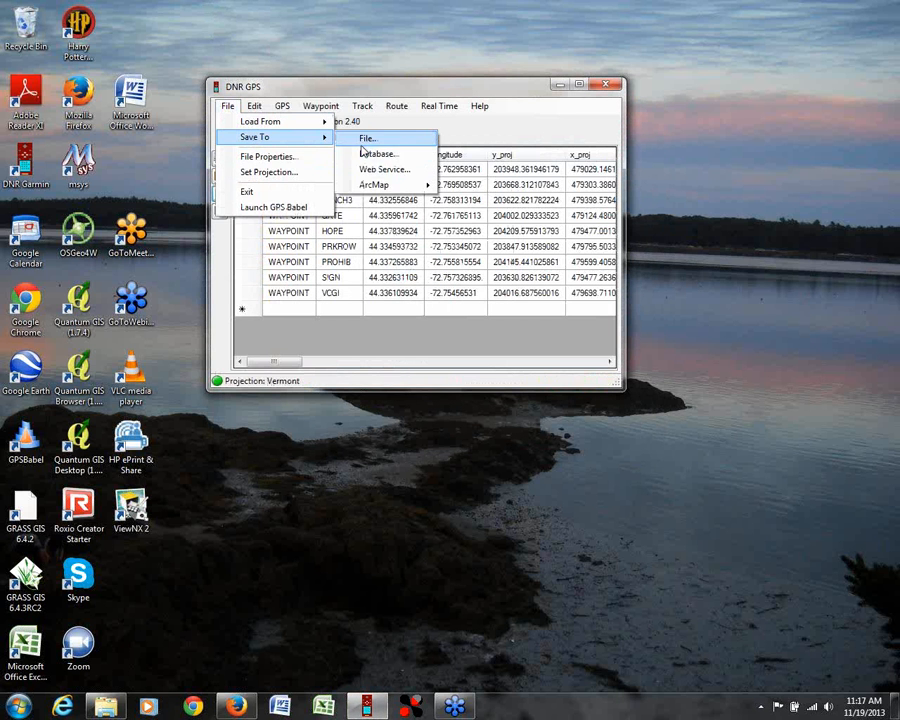
{"action": "left_click", "coordinate": [362, 146]}
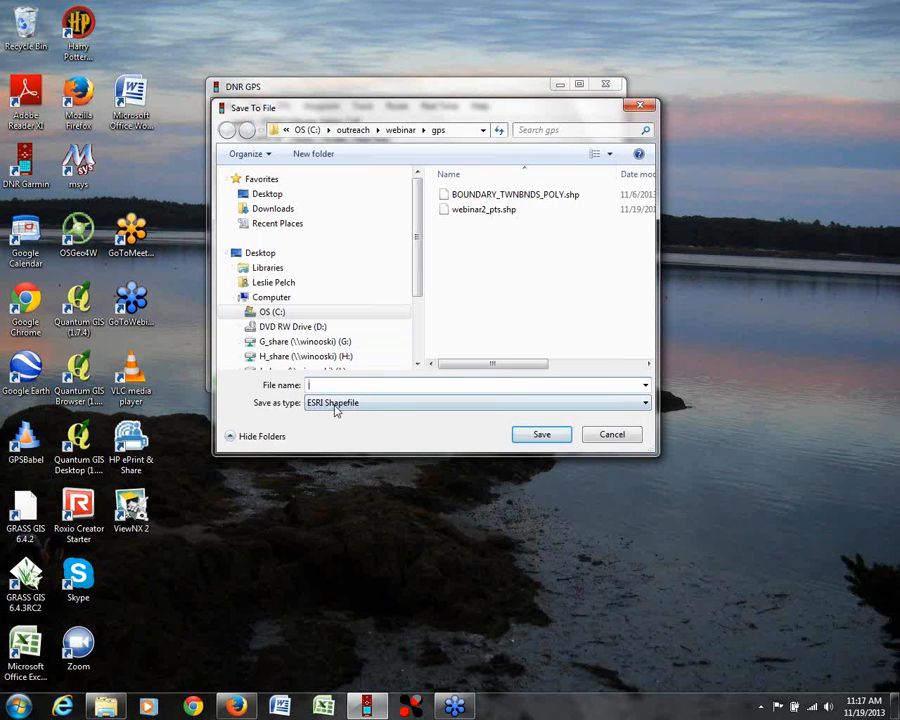
{"action": "left_click", "coordinate": [337, 403]}
{"action": "left_click", "coordinate": [337, 426]}
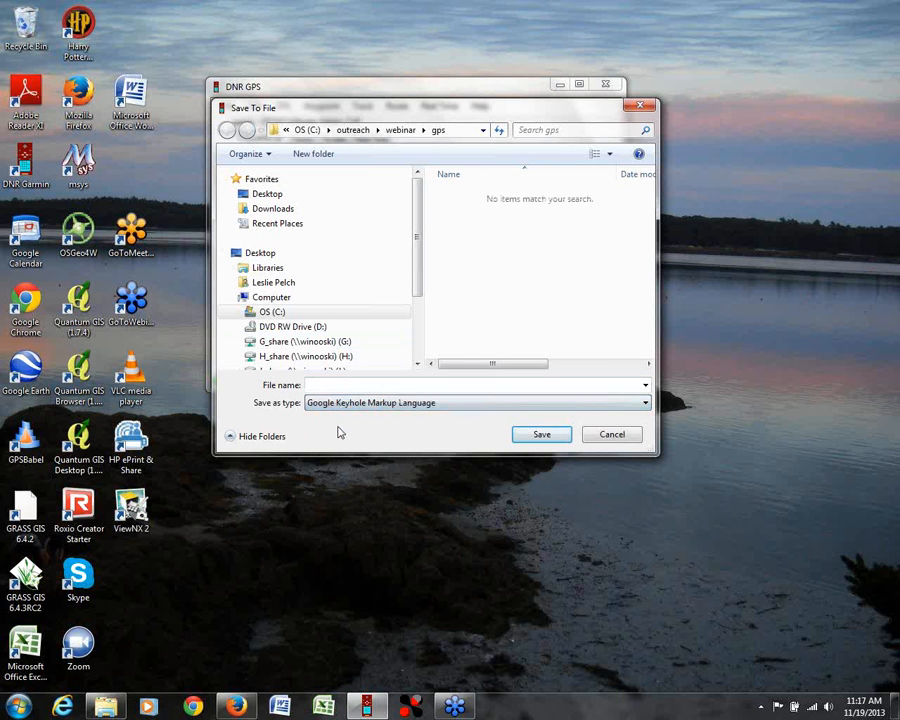
{"action": "left_click", "coordinate": [322, 386]}
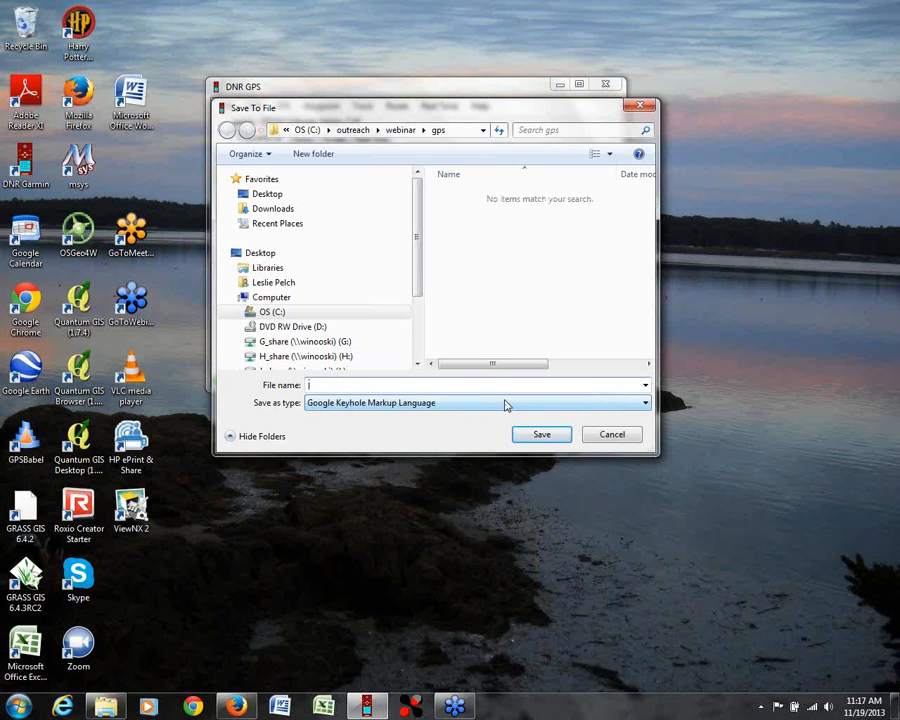
{"action": "type", "text": "webina"}
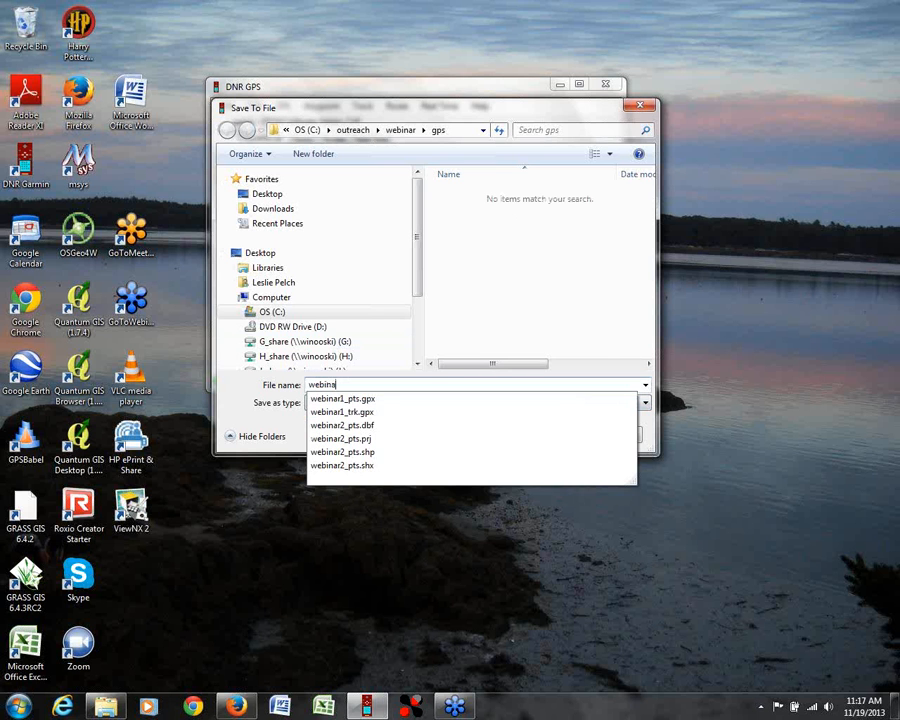
{"action": "type", "text": "r2_pts"}
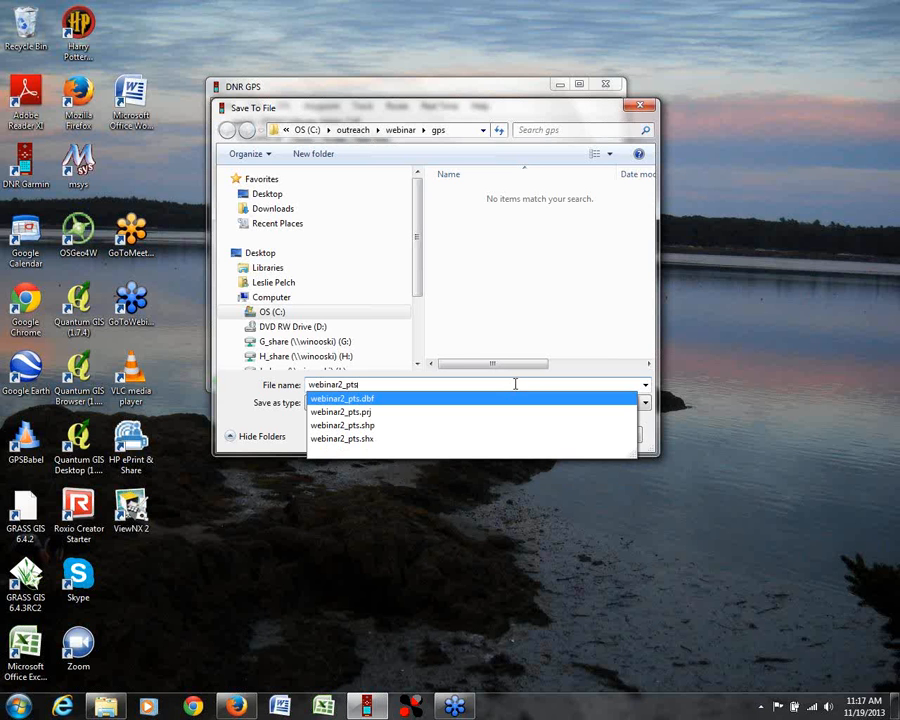
{"action": "key", "text": "Return"}
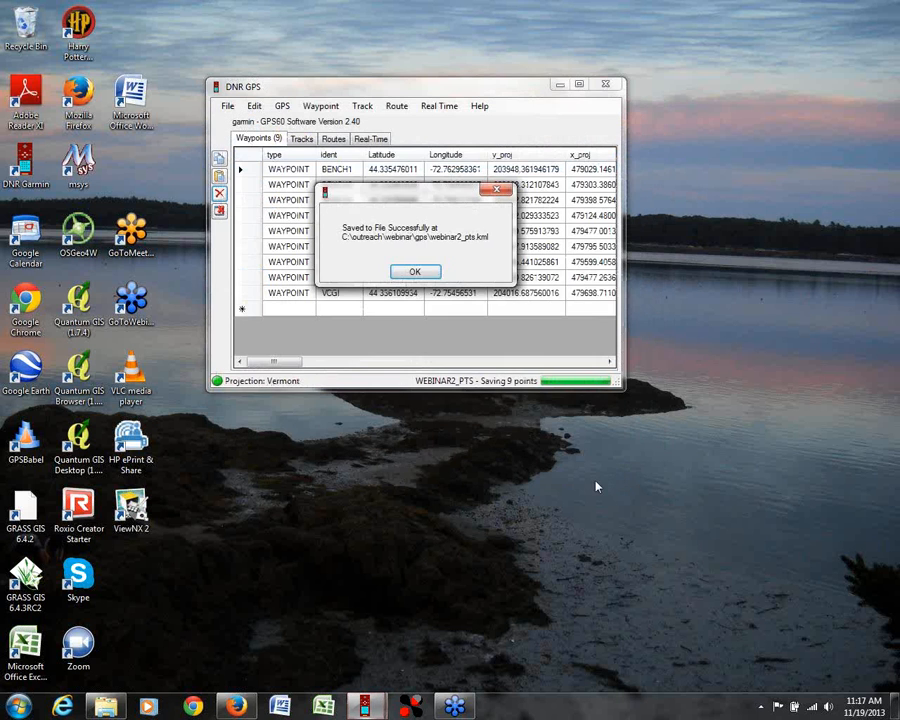
{"action": "left_click", "coordinate": [414, 272]}
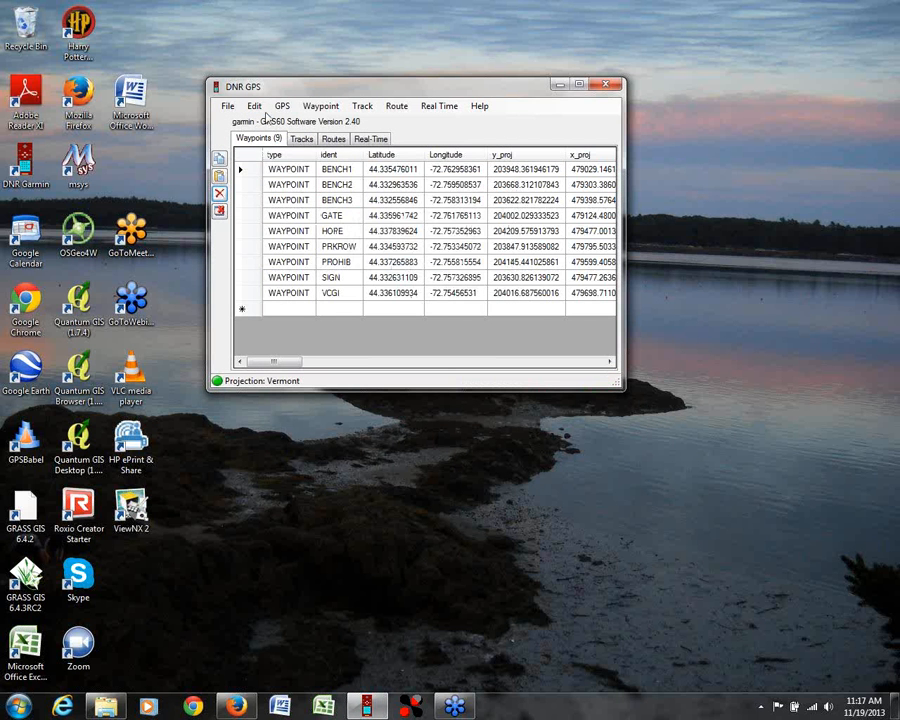
Step: Switch to the tracks table, download the tracks from the connected GPS60 and dismiss the completion message
{"action": "left_click", "coordinate": [305, 141]}
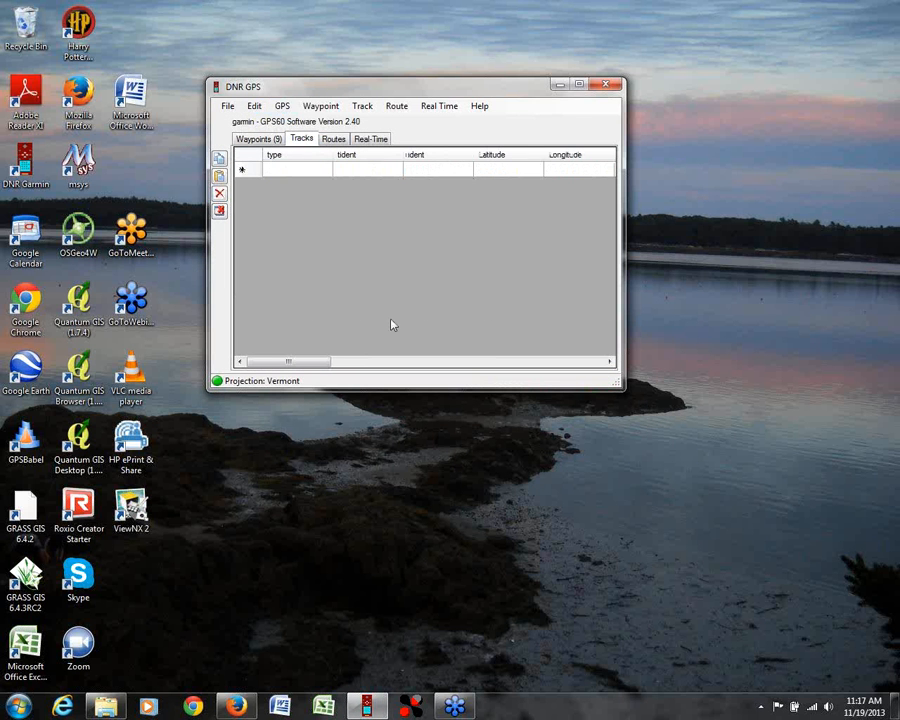
{"action": "left_click", "coordinate": [283, 107]}
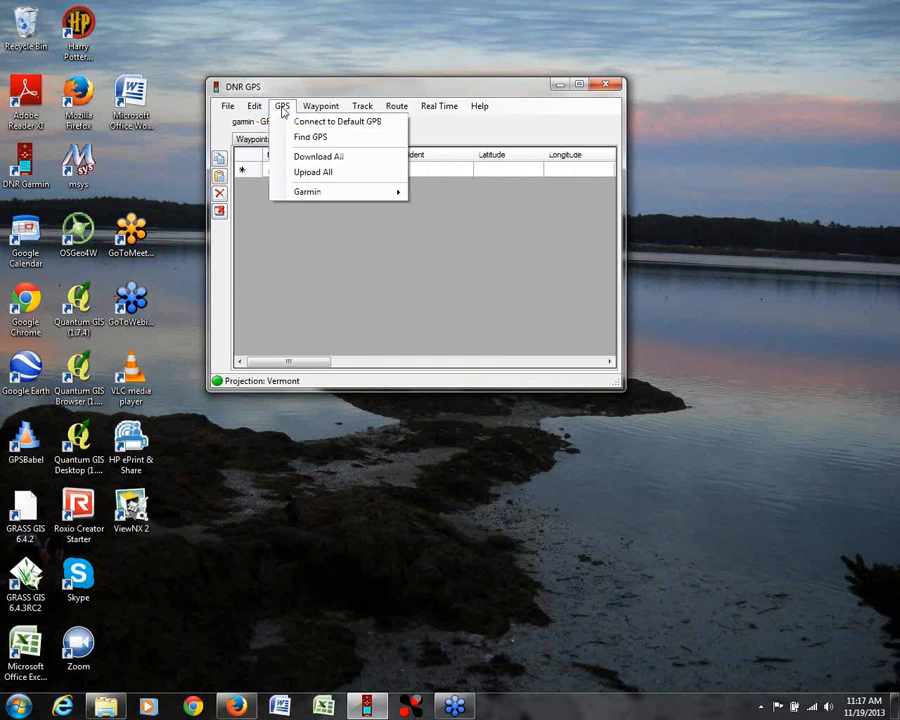
{"action": "left_click", "coordinate": [379, 123]}
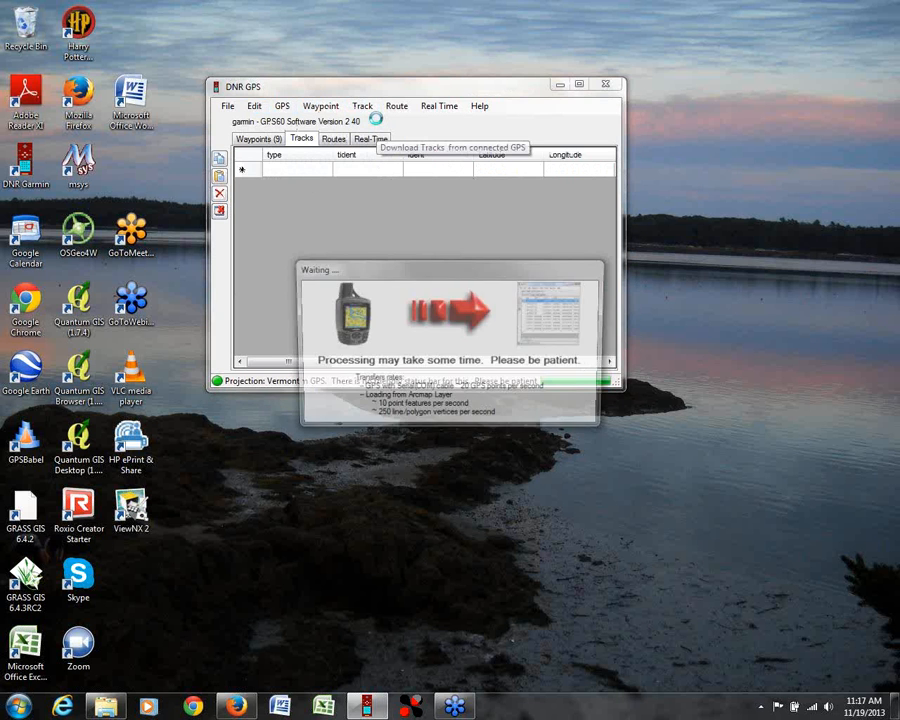
{"action": "left_click", "coordinate": [415, 273]}
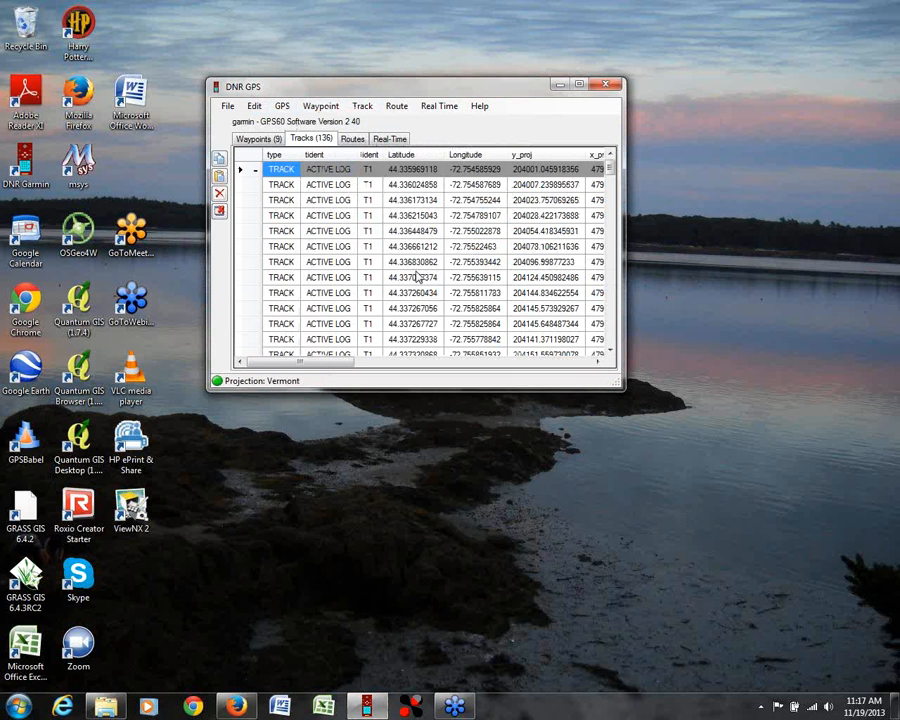
Step: Look through the downloaded track points from the first row to the last and return to the start
{"action": "left_click_drag", "start_coordinate": [610, 165], "coordinate": [614, 168]}
{"action": "left_click_drag", "start_coordinate": [611, 171], "coordinate": [611, 170]}
{"action": "mouse_move", "coordinate": [611, 171]}
{"action": "left_mouse_down"}
{"action": "mouse_move", "coordinate": [610, 347]}
{"action": "mouse_move", "coordinate": [611, 174]}
{"action": "left_mouse_up"}
{"action": "left_click_drag", "start_coordinate": [612, 168], "coordinate": [610, 338]}
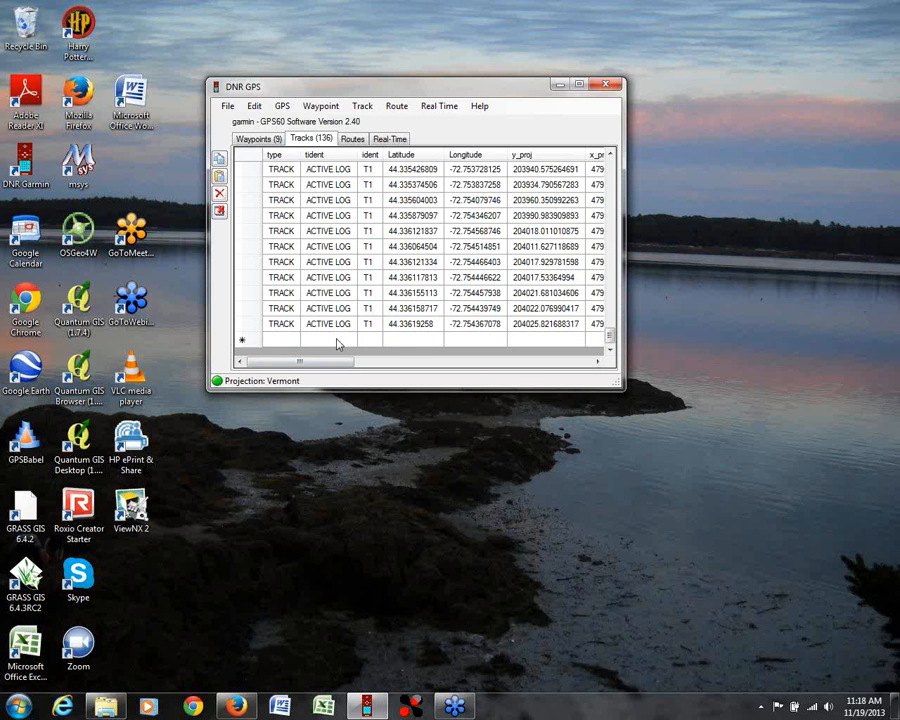
{"action": "left_click_drag", "start_coordinate": [610, 337], "coordinate": [628, 157]}
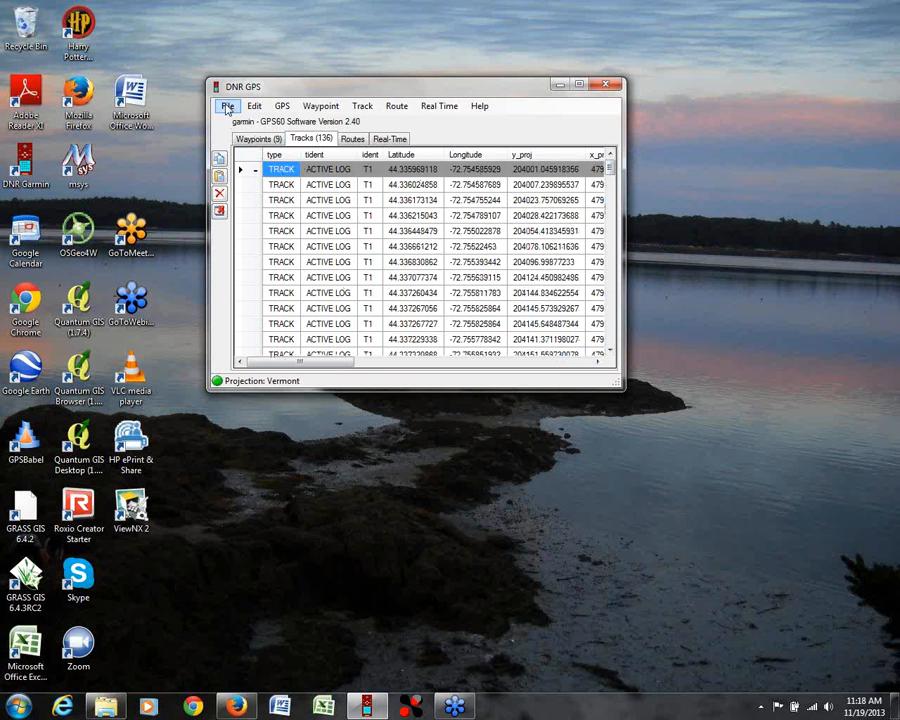
{"action": "scroll", "coordinate": [611, 179], "scroll_direction": "down", "scroll_amount": 3}
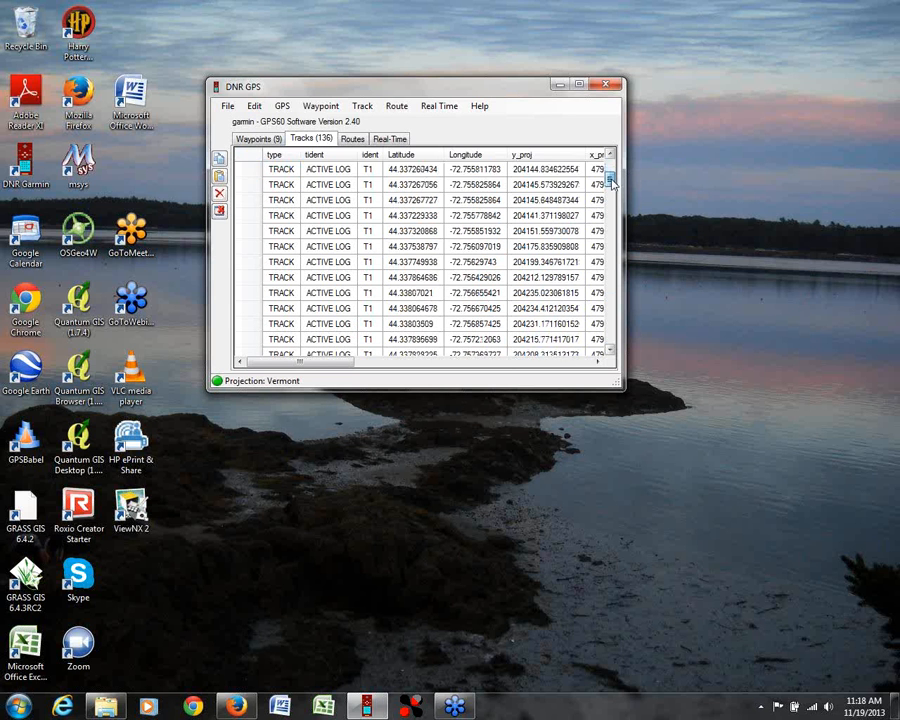
{"action": "scroll", "coordinate": [611, 179], "scroll_direction": "up", "scroll_amount": 3}
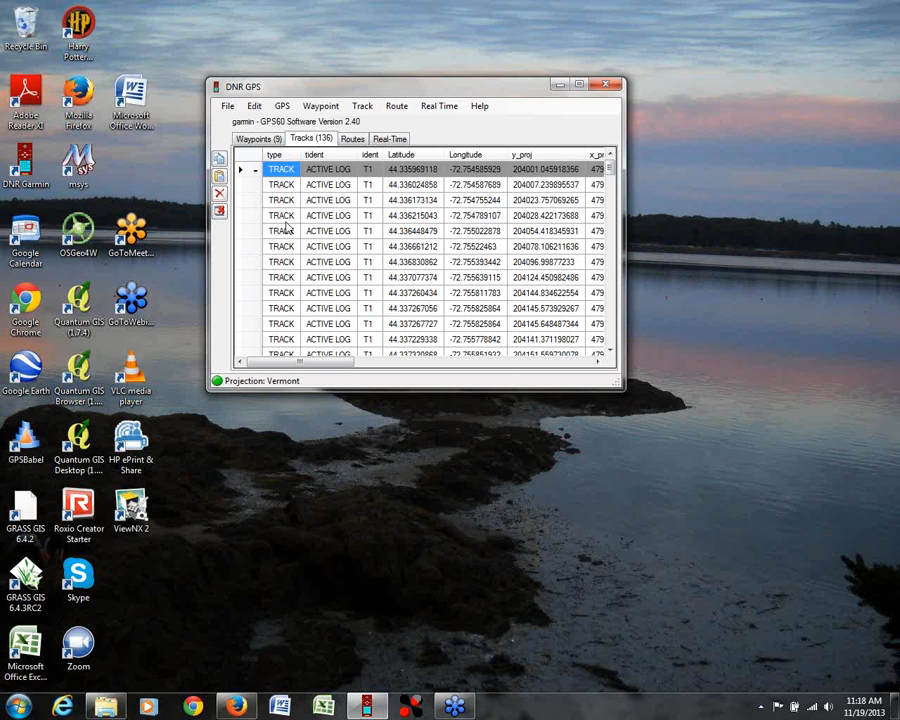
Step: Save the tracks as a Google Keyhole Markup Language file named webinar2_trk with the Line shape type and dismiss the confirmation message
{"action": "left_click", "coordinate": [228, 106]}
{"action": "mouse_move", "coordinate": [256, 138]}
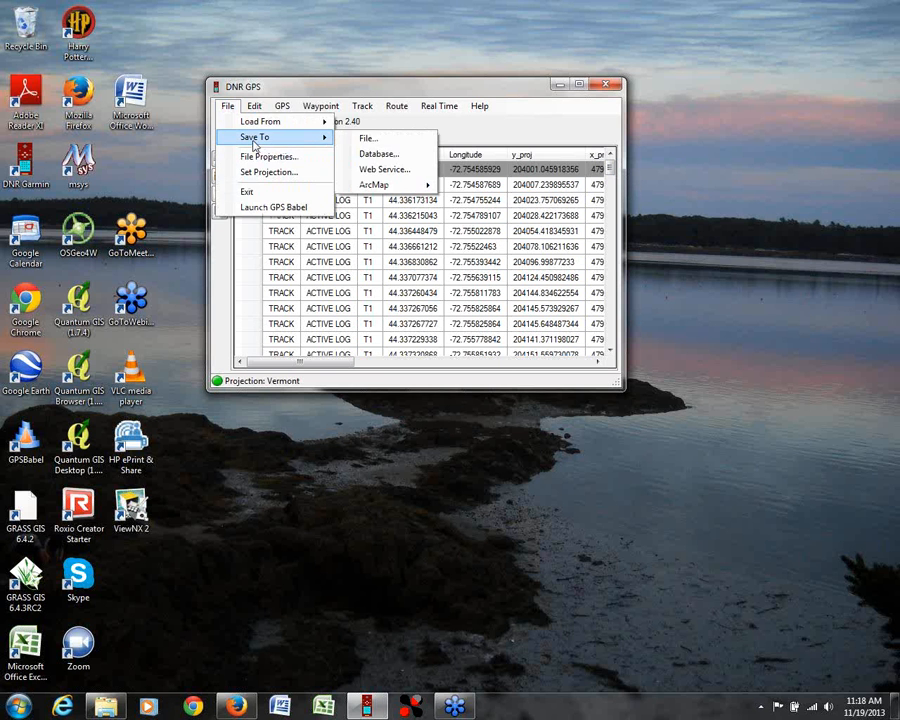
{"action": "left_click", "coordinate": [369, 140]}
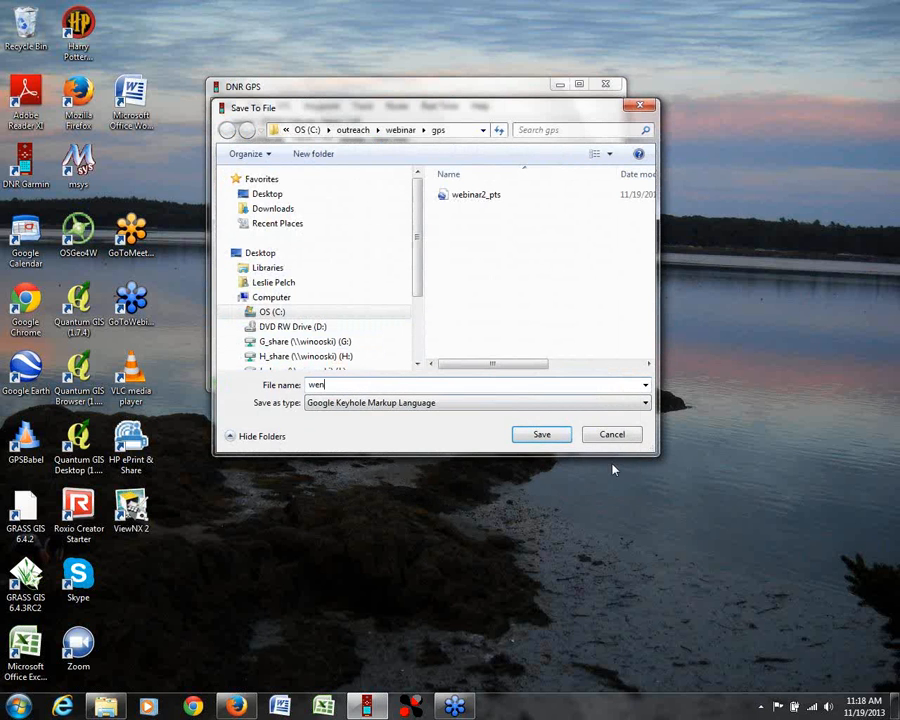
{"action": "type", "text": "wen"}
{"action": "key", "text": "BackSpace"}
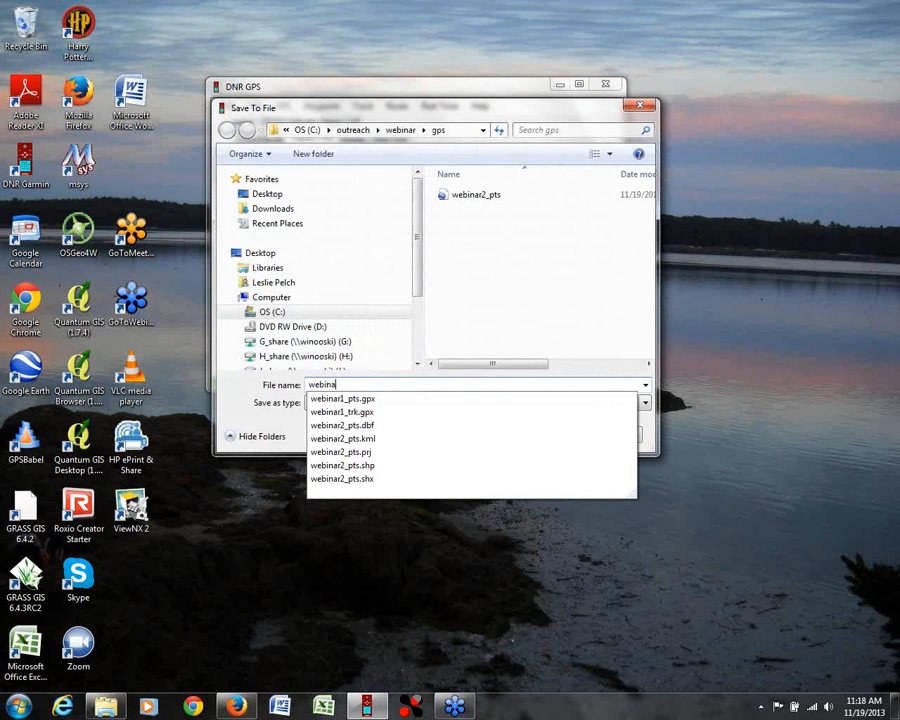
{"action": "type", "text": "binar2"}
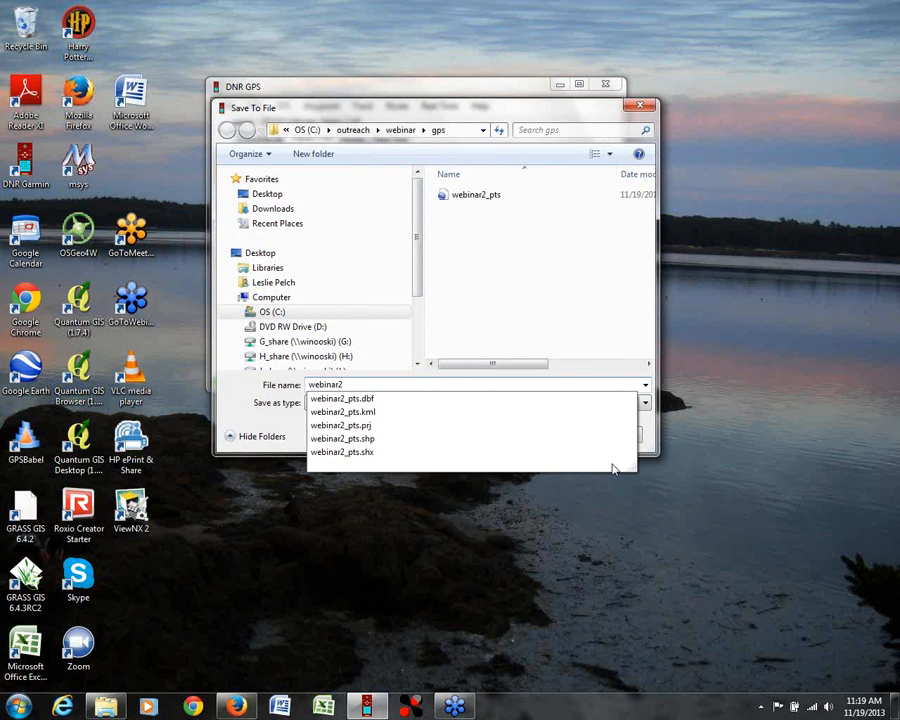
{"action": "type", "text": "_p"}
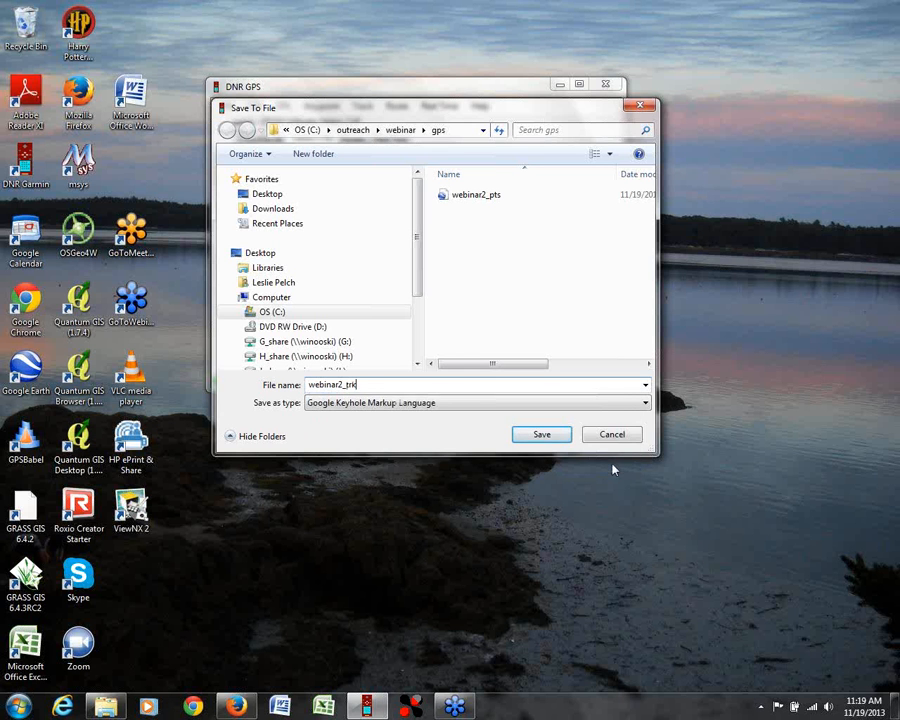
{"action": "left_click", "coordinate": [541, 434]}
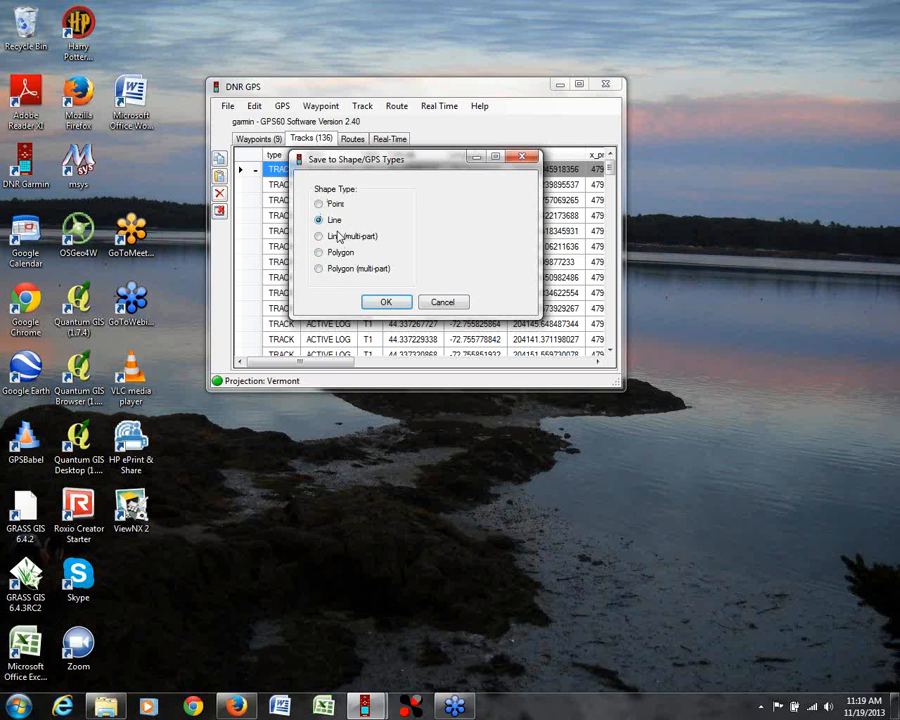
{"action": "left_click", "coordinate": [385, 301]}
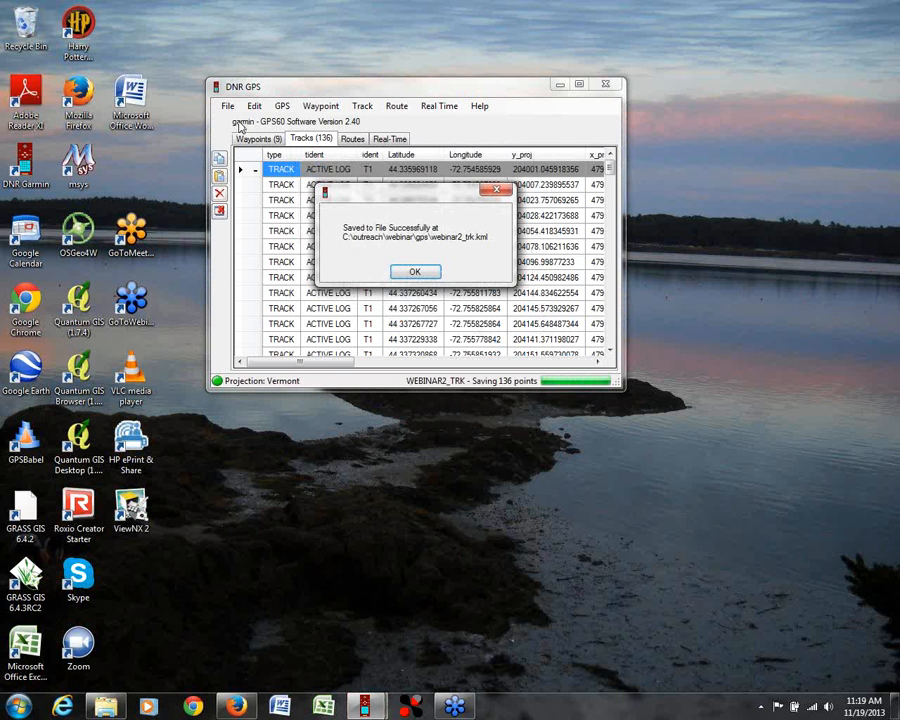
{"action": "left_click", "coordinate": [413, 271]}
Step: Save the tracks as an ESRI Shapefile named webinar2_trk with the Line shape type and dismiss the confirmation message
{"action": "left_click", "coordinate": [228, 106]}
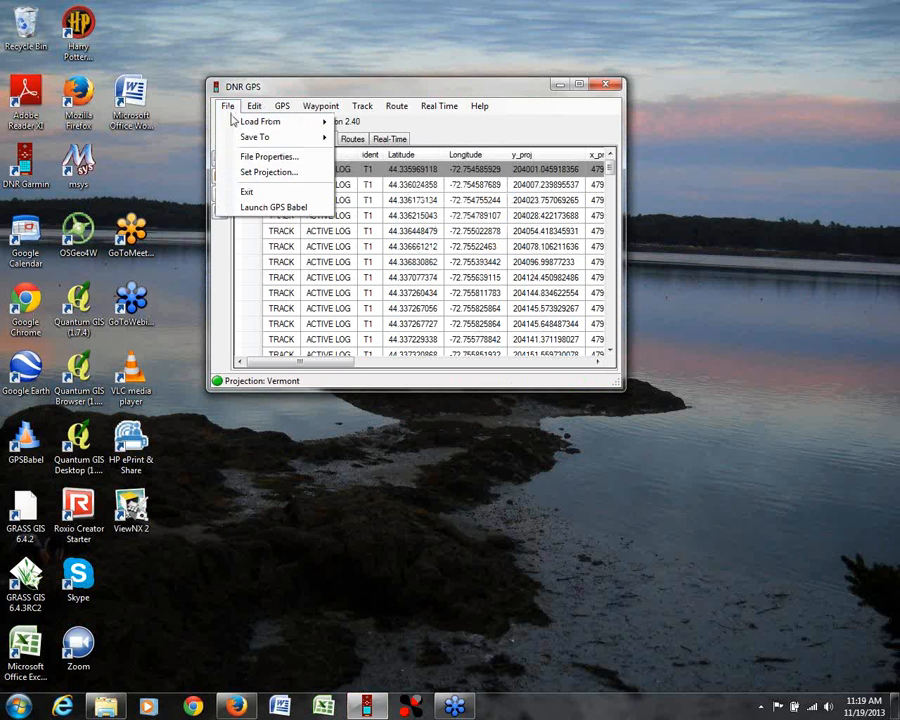
{"action": "mouse_move", "coordinate": [258, 137]}
{"action": "left_click", "coordinate": [364, 138]}
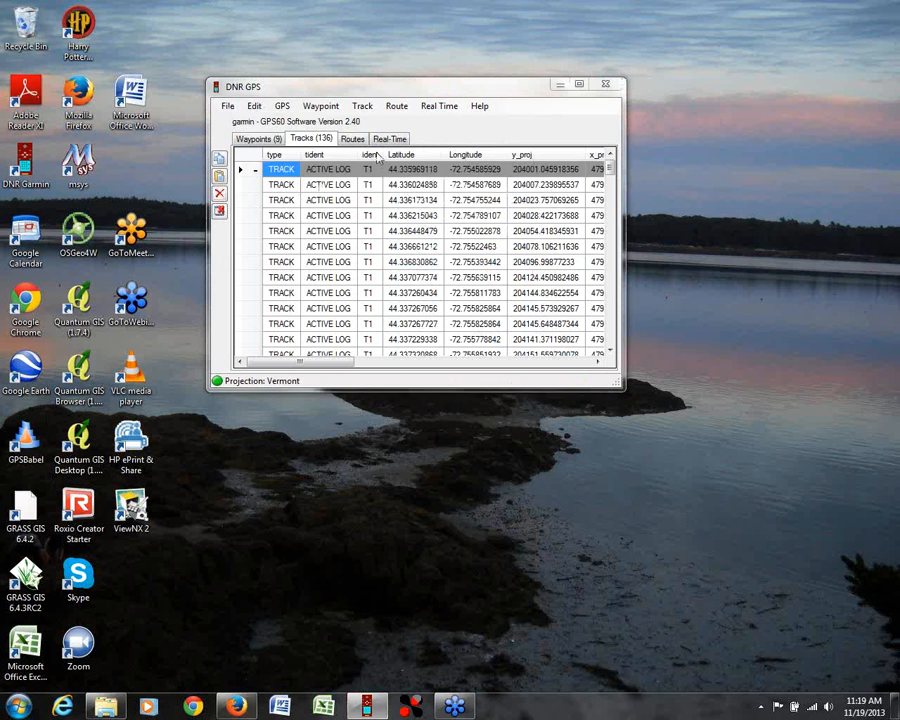
{"action": "type", "text": "we"}
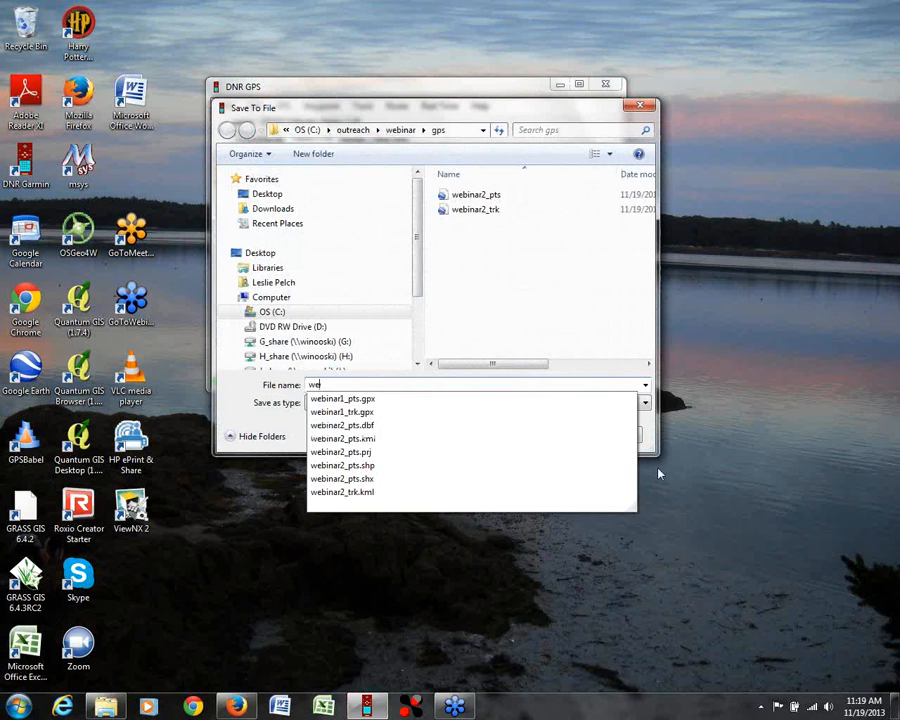
{"action": "type", "text": "binar2_trek"}
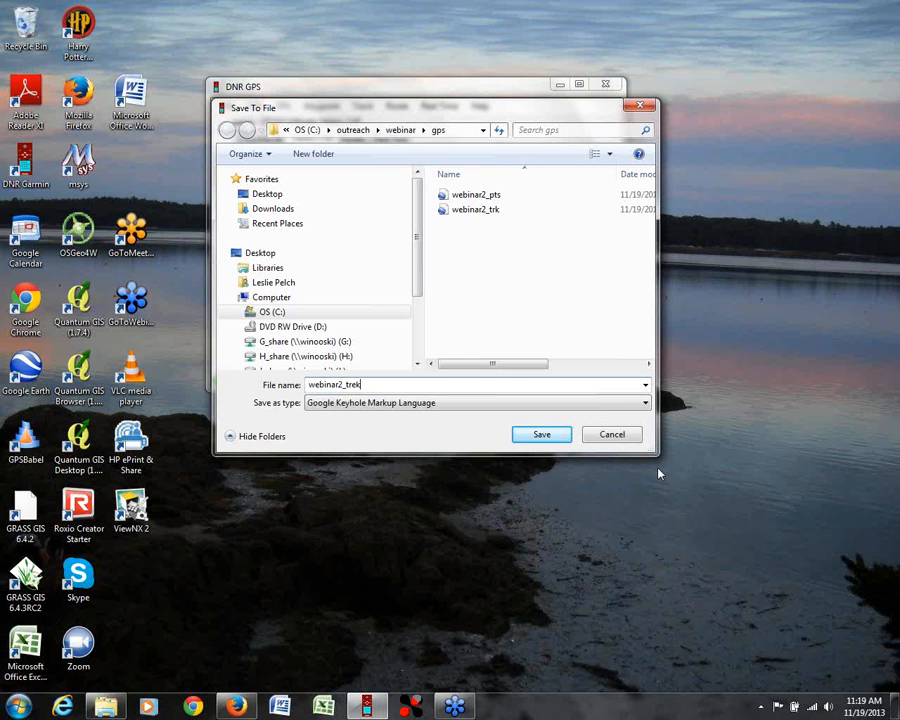
{"action": "key", "text": "BackSpace"}
{"action": "key", "text": "BackSpace"}
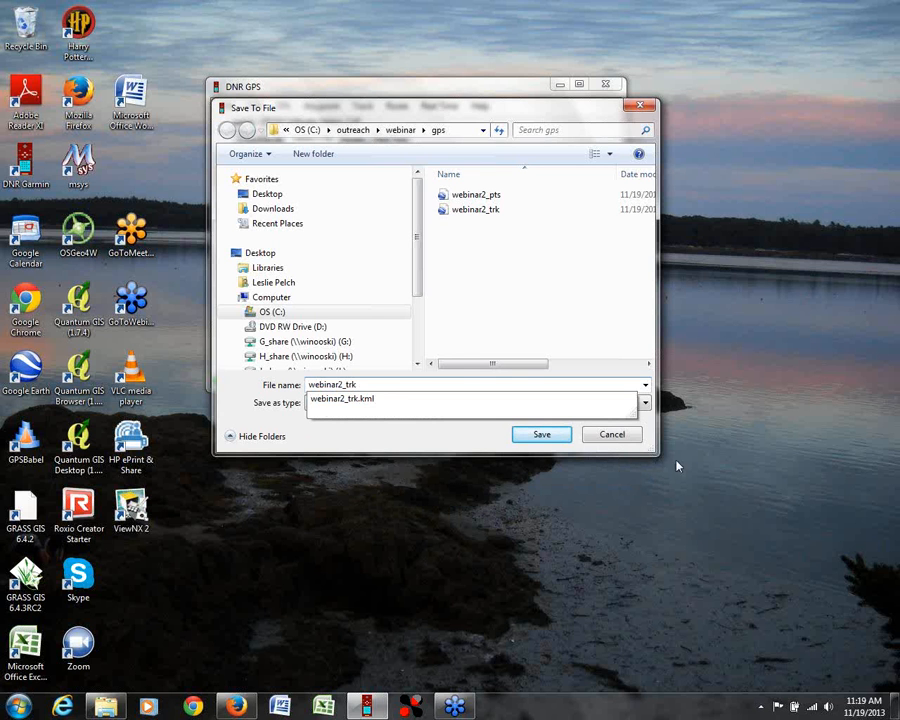
{"action": "left_click", "coordinate": [648, 418]}
{"action": "left_click", "coordinate": [645, 403]}
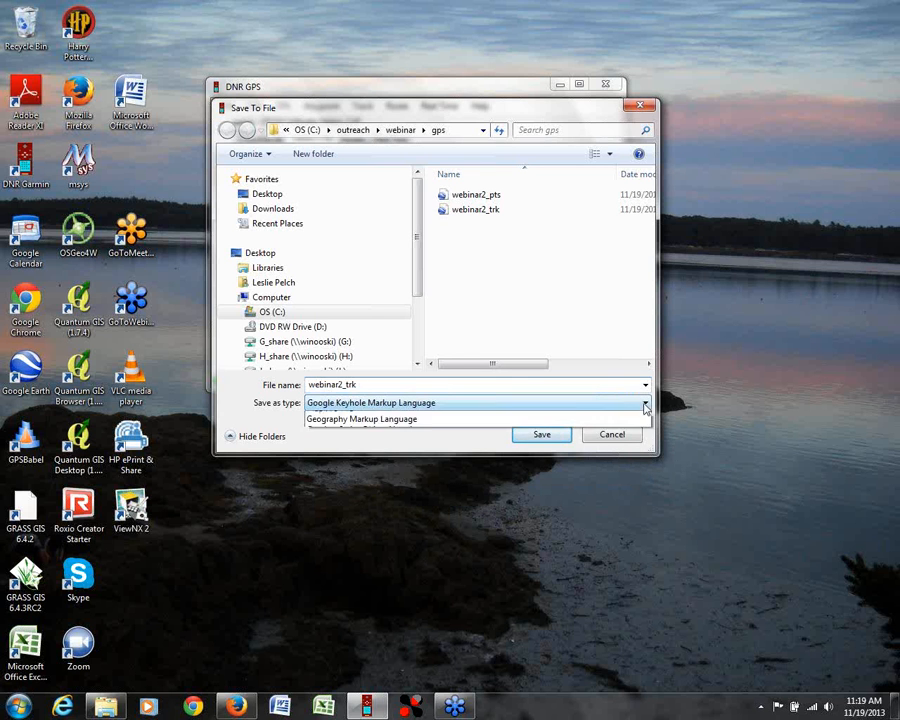
{"action": "left_click", "coordinate": [640, 414]}
{"action": "left_click", "coordinate": [548, 438]}
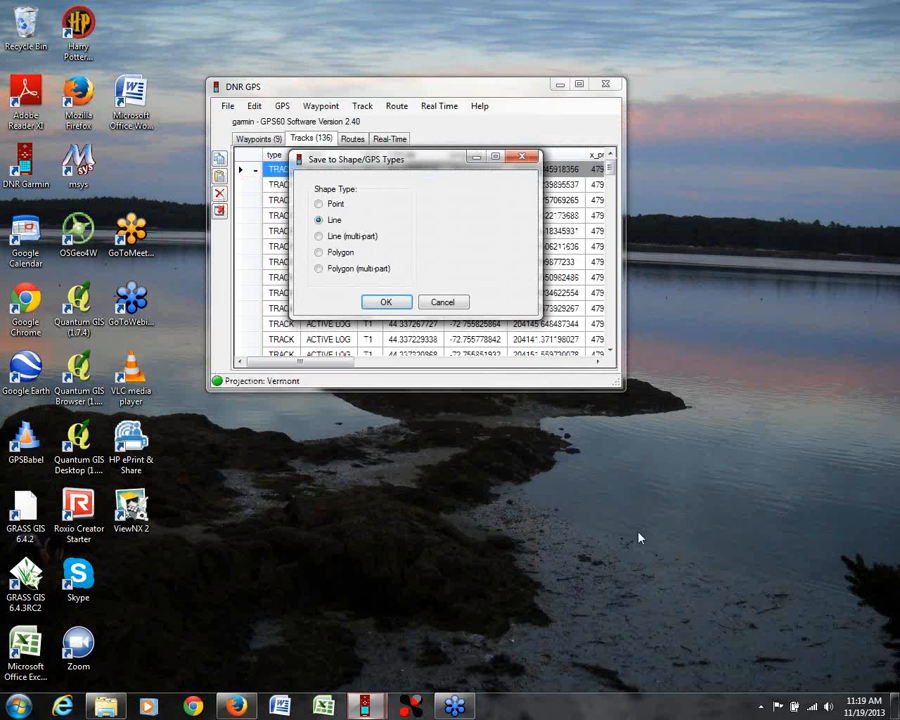
{"action": "left_click", "coordinate": [386, 303]}
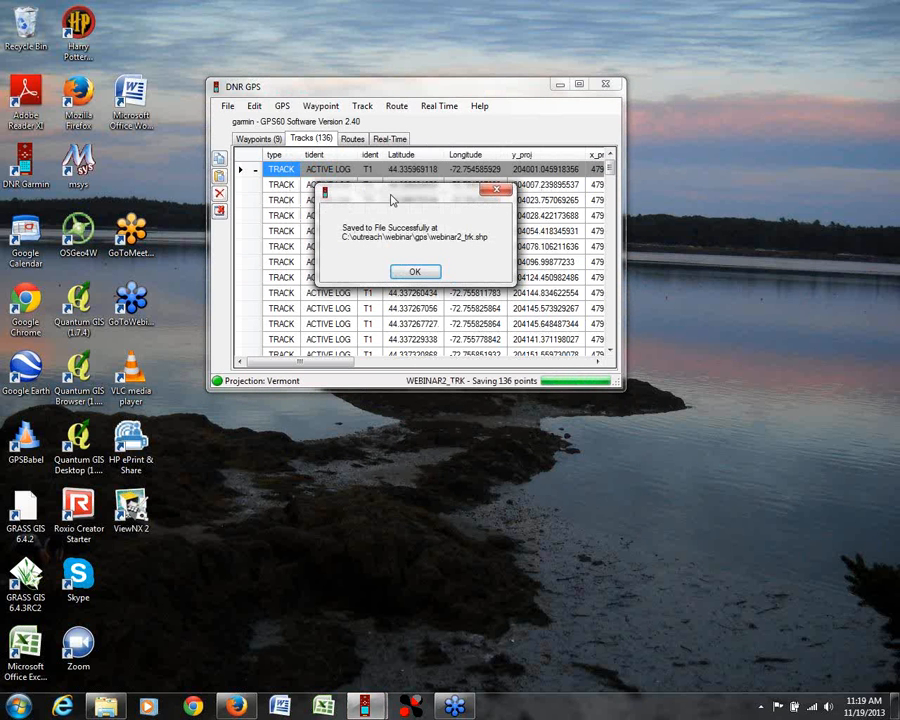
{"action": "left_click", "coordinate": [416, 271]}
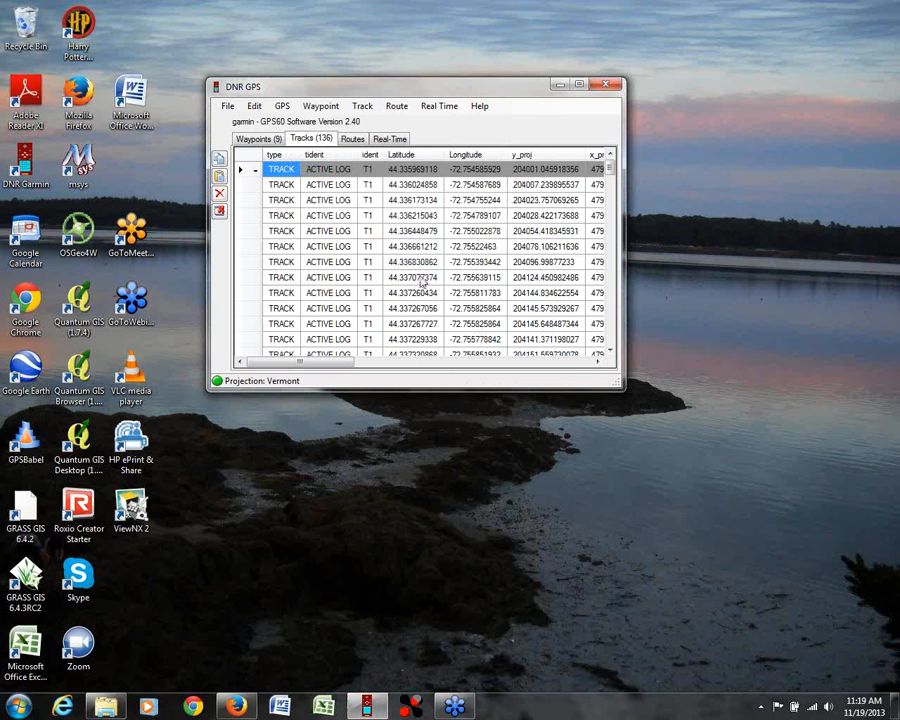
Step: Close the DNR GPS program and return to the desktop
{"action": "left_click_drag", "start_coordinate": [301, 362], "coordinate": [267, 372]}
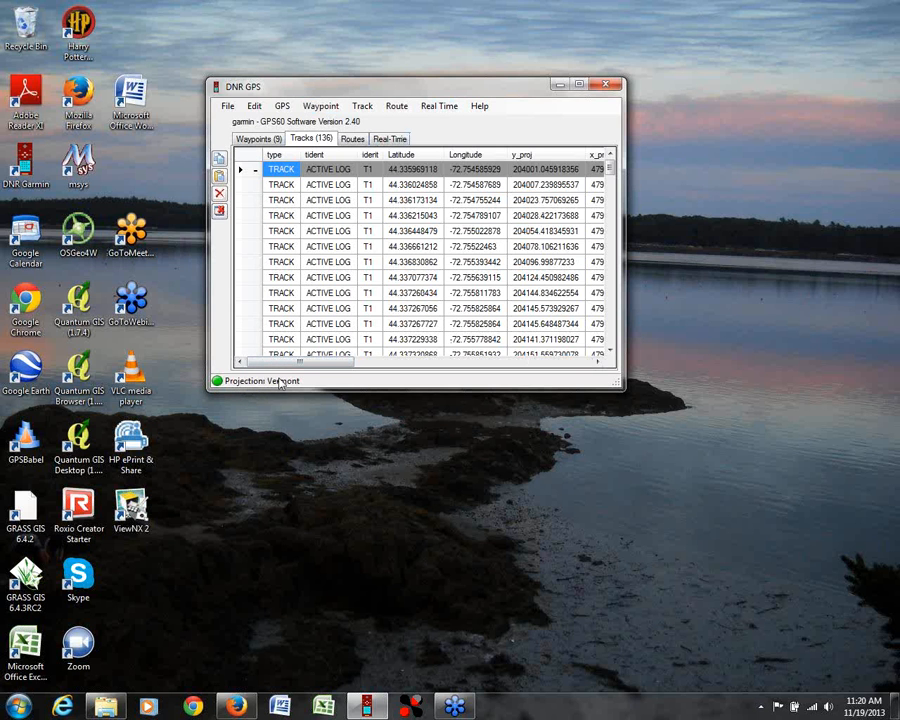
{"action": "left_click", "coordinate": [611, 87]}
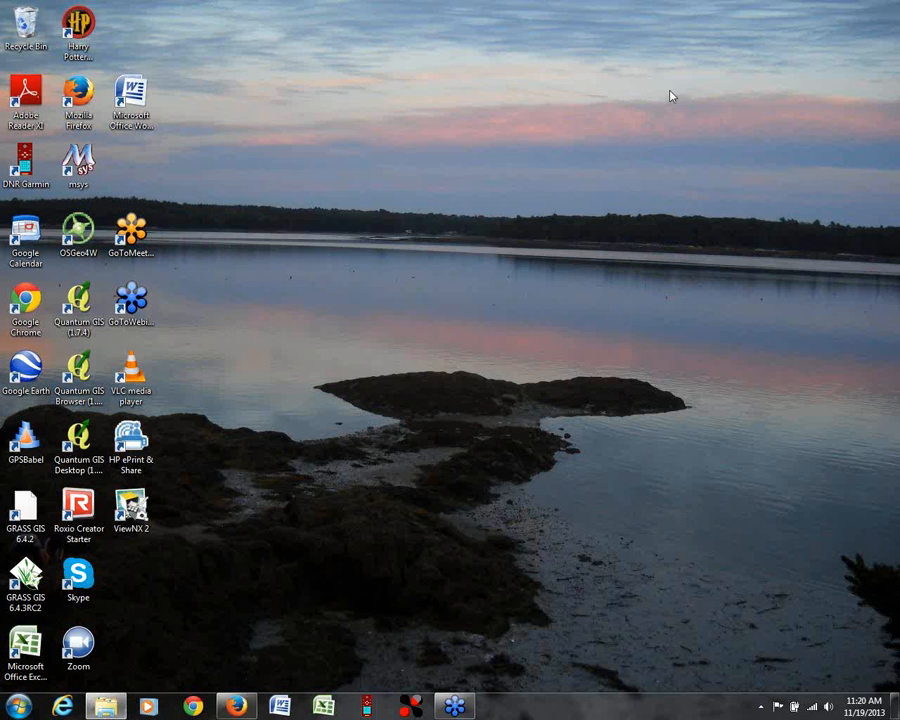
Step: Bring up the gps folder window and open the webinar2_pts PRJ file in Notepad
{"action": "left_click", "coordinate": [105, 706]}
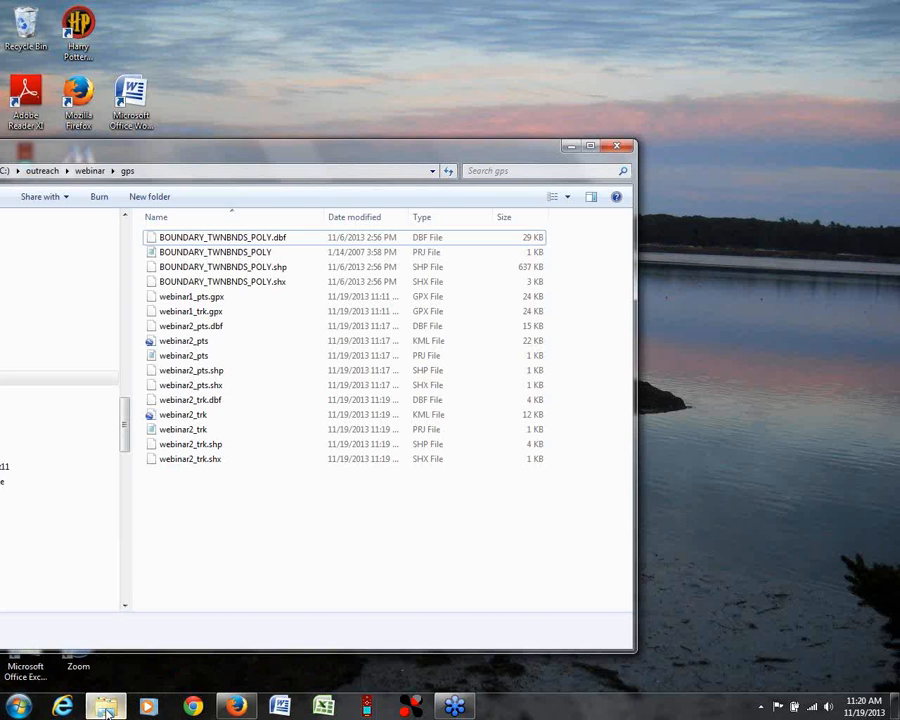
{"action": "left_click_drag", "start_coordinate": [284, 156], "coordinate": [475, 21]}
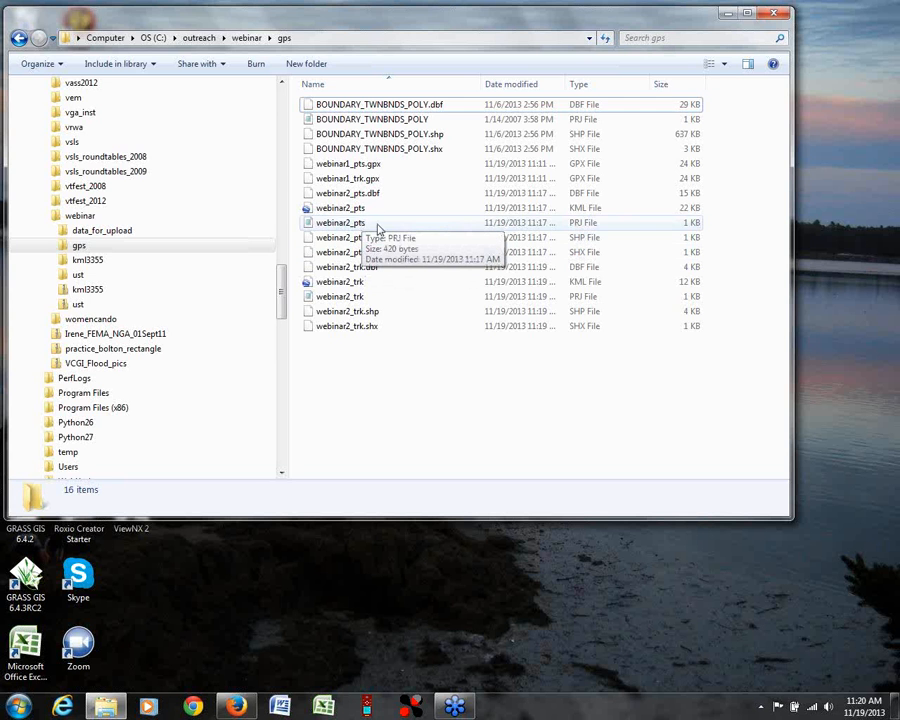
{"action": "left_click", "coordinate": [580, 225]}
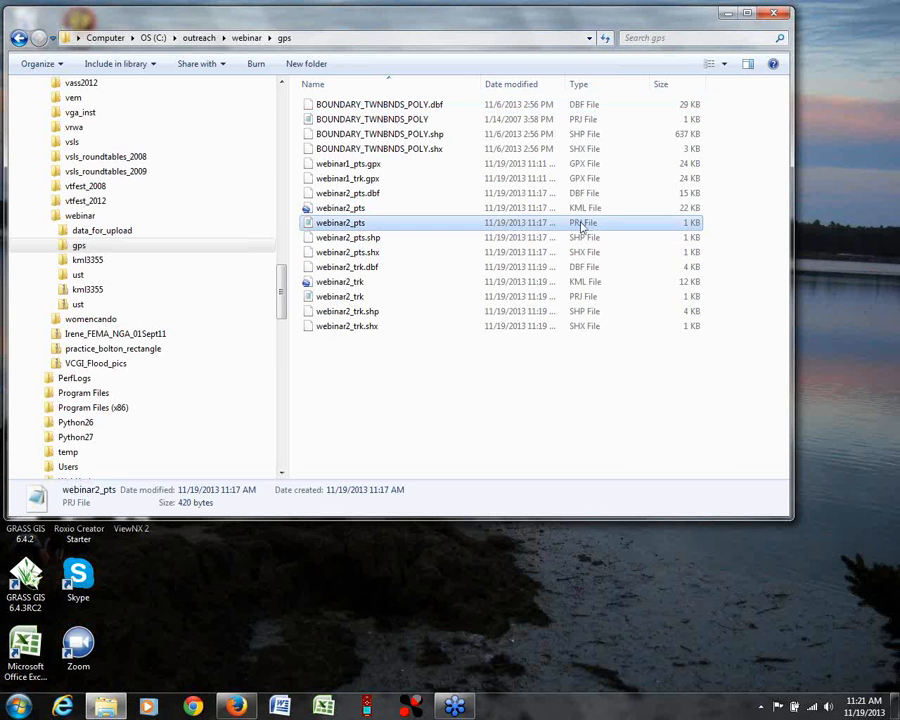
{"action": "right_click", "coordinate": [582, 226]}
{"action": "left_click", "coordinate": [606, 244]}
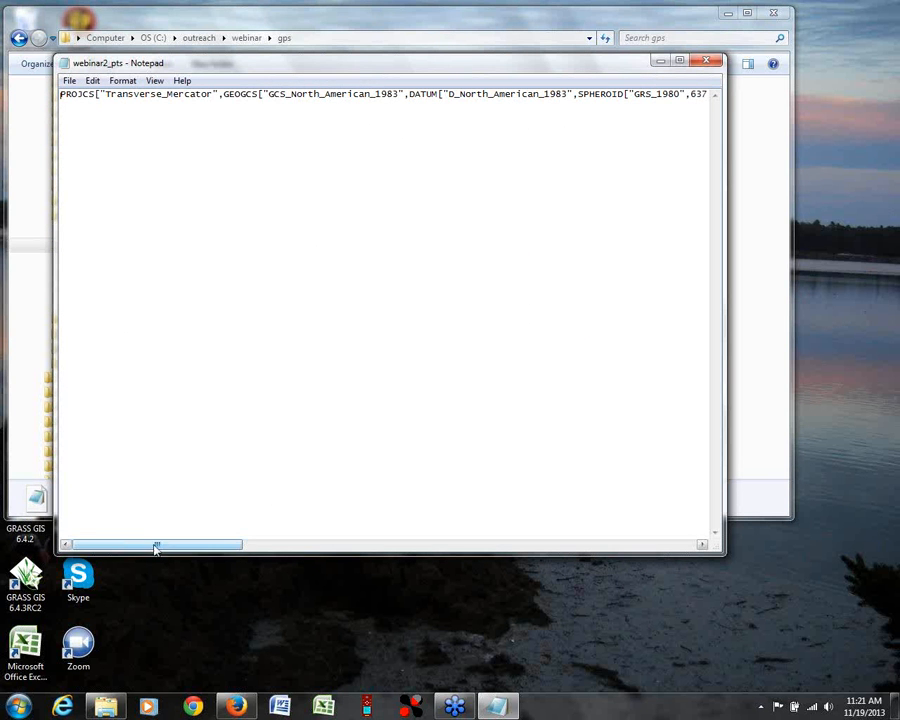
Step: Read through the projection definition in the webinar2_pts PRJ file, close it and minimize the gps folder window
{"action": "left_click_drag", "start_coordinate": [156, 548], "coordinate": [475, 57]}
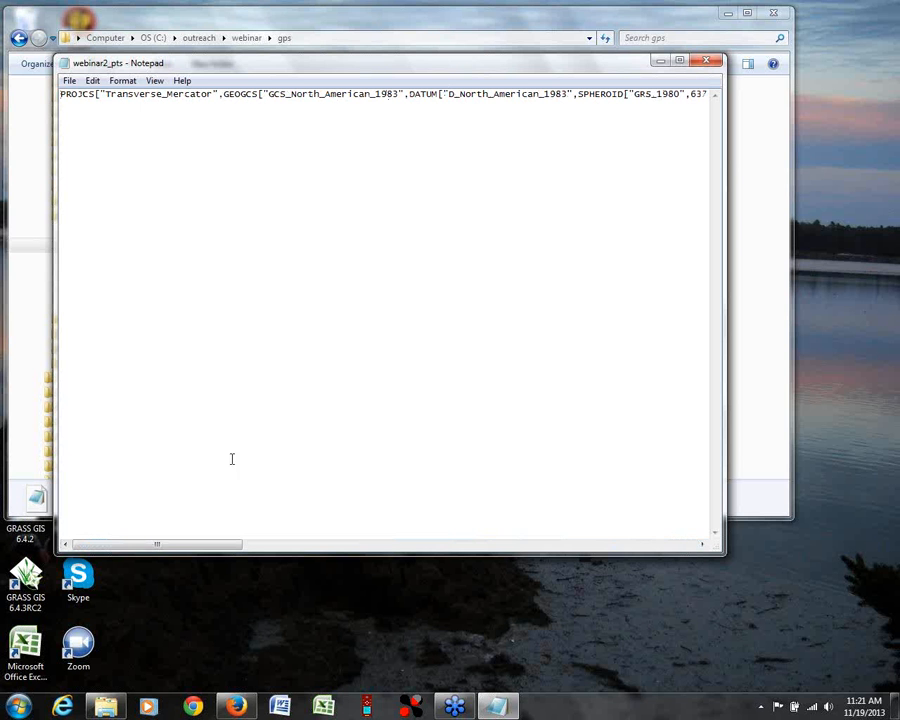
{"action": "left_click_drag", "start_coordinate": [184, 549], "coordinate": [254, 560]}
{"action": "left_click_drag", "start_coordinate": [317, 563], "coordinate": [701, 567]}
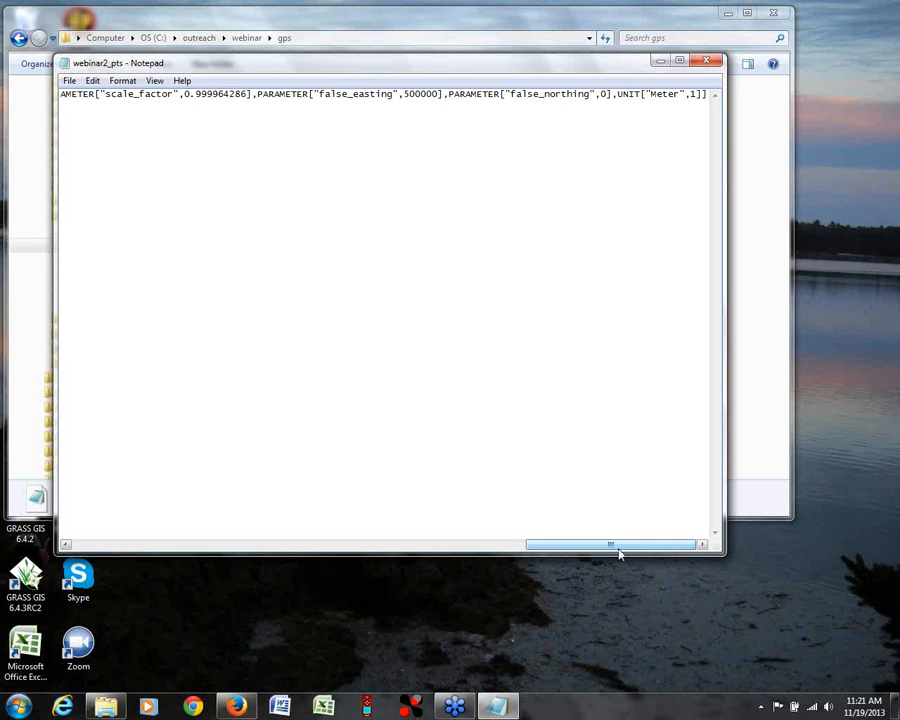
{"action": "left_click_drag", "start_coordinate": [607, 549], "coordinate": [133, 526]}
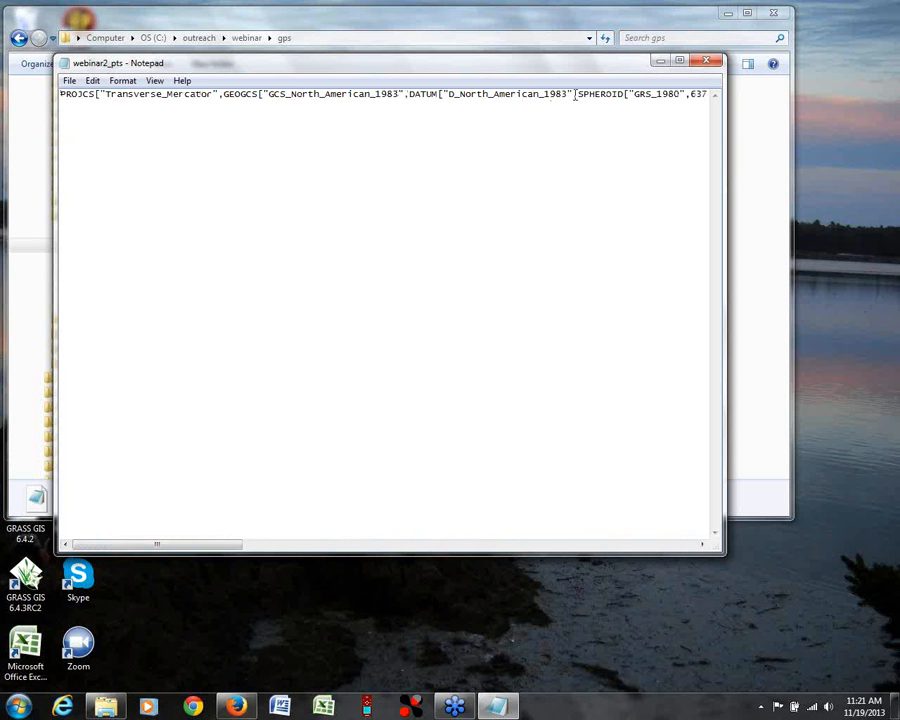
{"action": "left_click", "coordinate": [702, 545]}
{"action": "left_click_drag", "start_coordinate": [702, 547], "coordinate": [702, 547]}
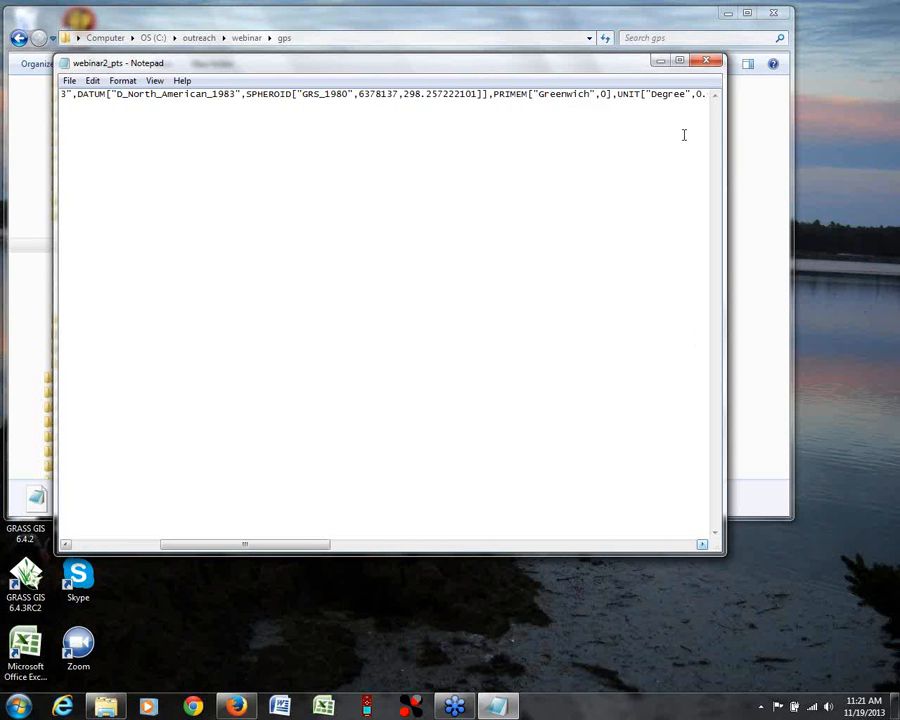
{"action": "left_click", "coordinate": [706, 61]}
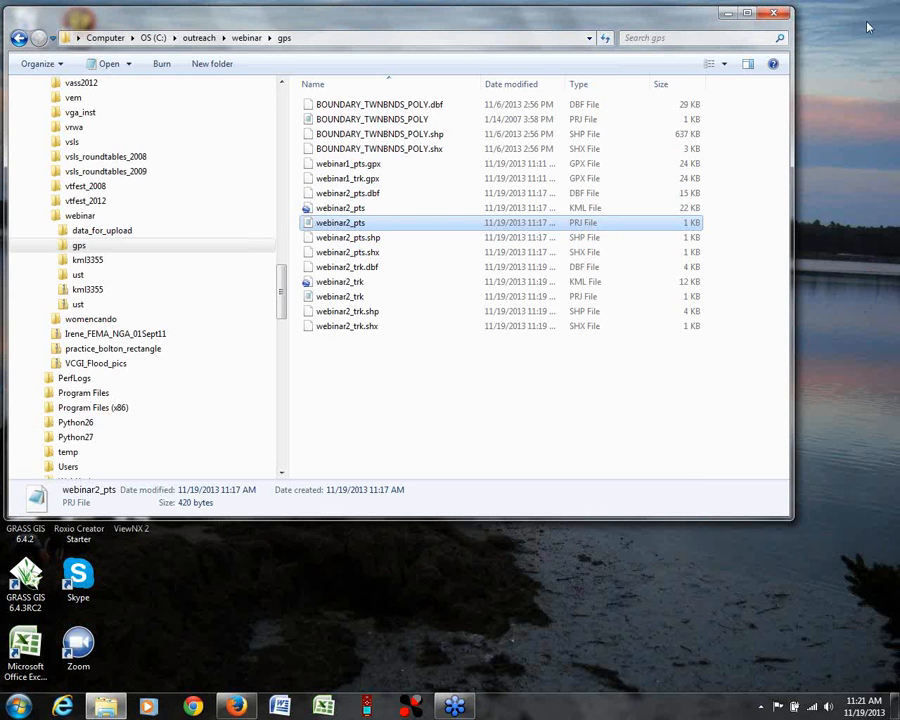
{"action": "left_click", "coordinate": [726, 15]}
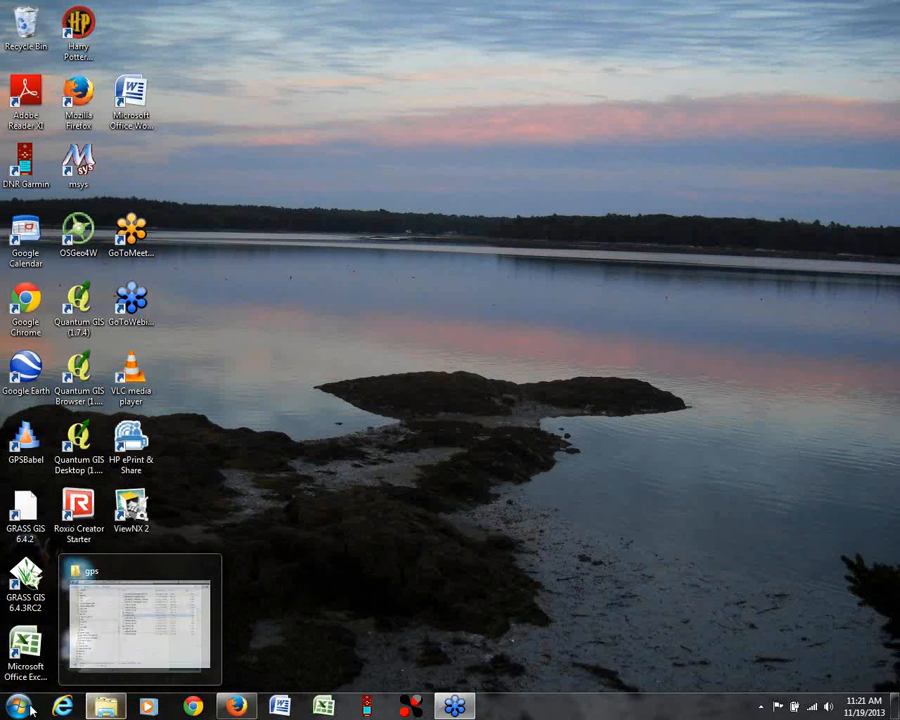
Step: Launch Quantum GIS Desktop and close the Outlook window
{"action": "double_click", "coordinate": [80, 445]}
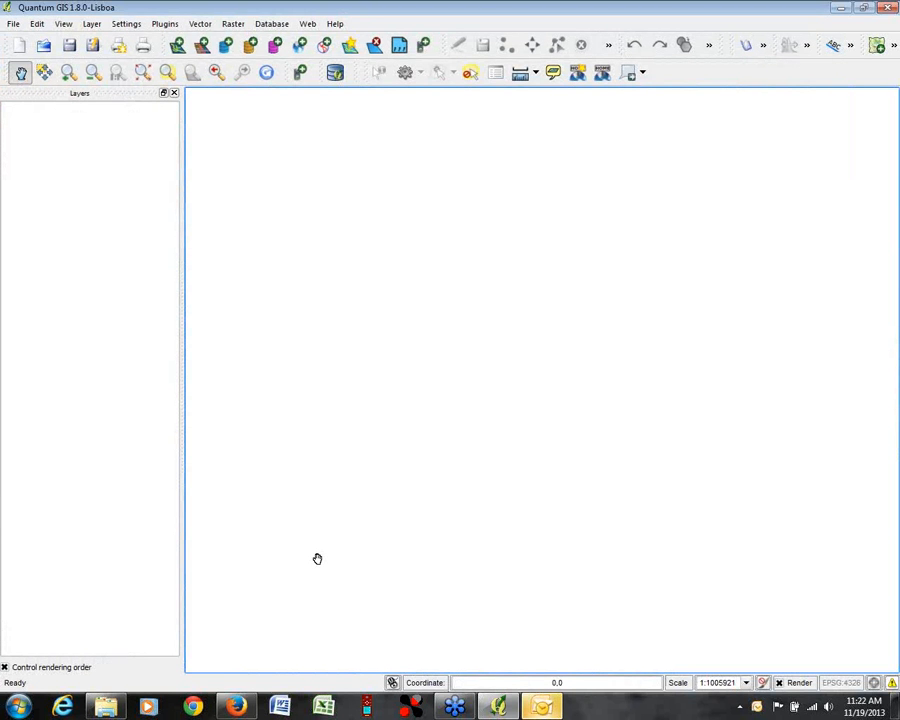
{"action": "right_click", "coordinate": [541, 706]}
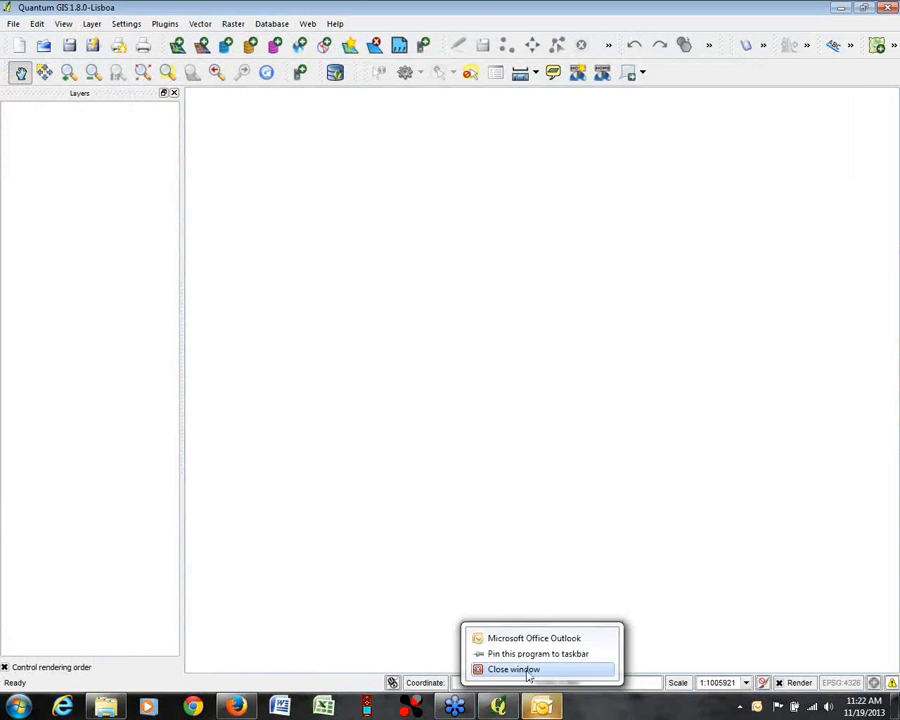
{"action": "left_click", "coordinate": [528, 670]}
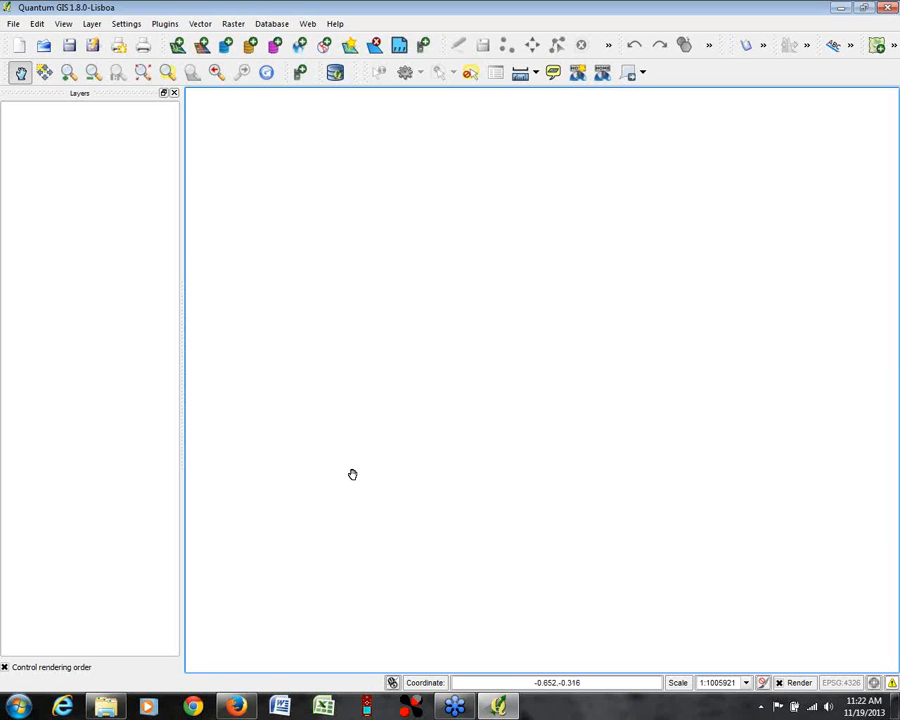
Step: Enable 'on the fly' CRS transformation in the project properties and select the recently used NAD83 / Vermont system (EPSG:32145)
{"action": "left_click", "coordinate": [128, 24]}
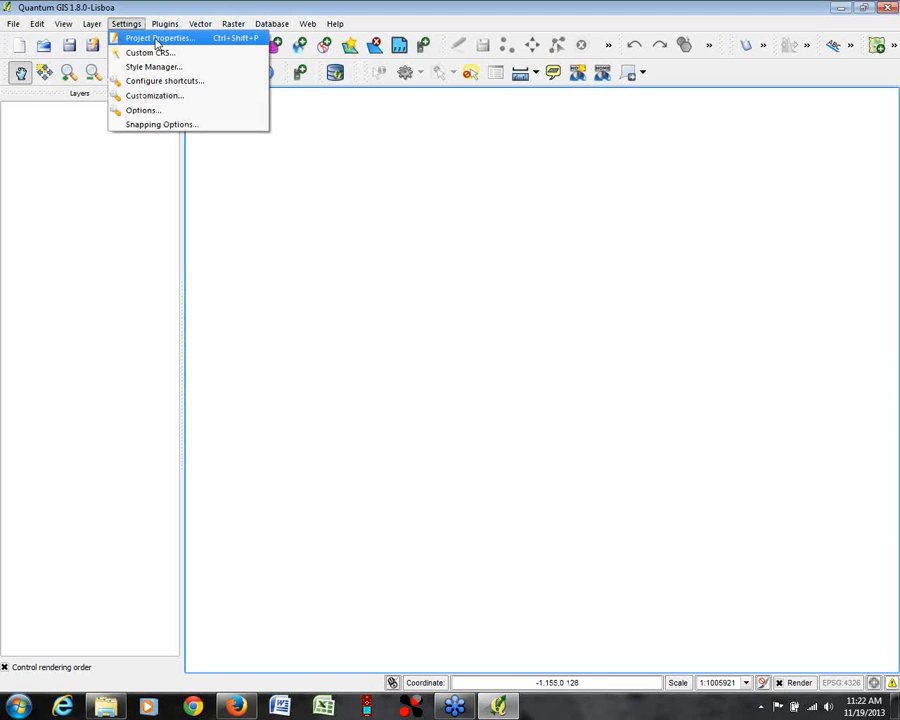
{"action": "left_click", "coordinate": [125, 38]}
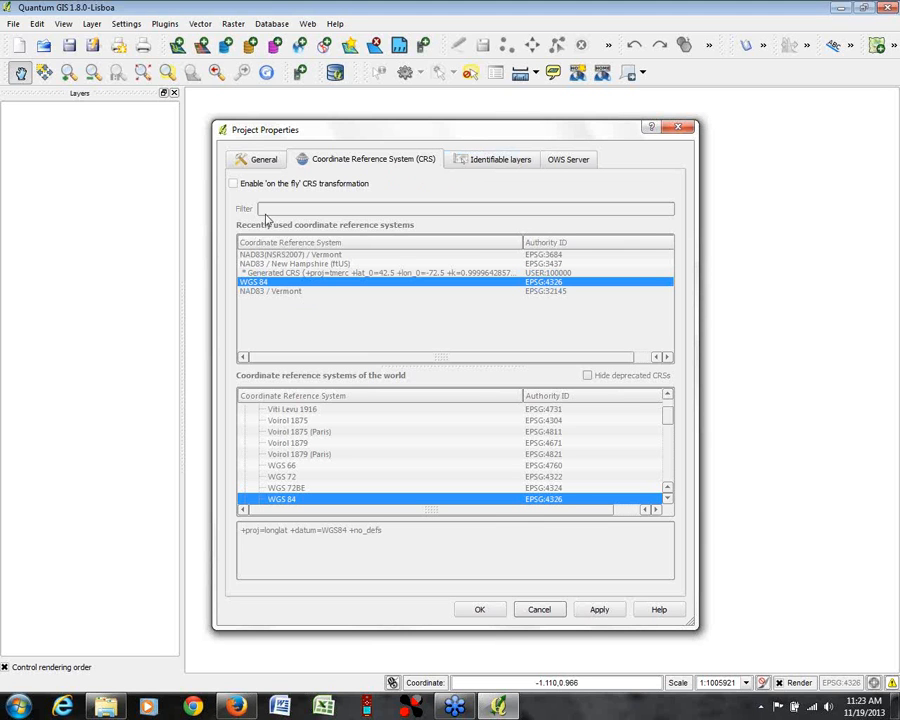
{"action": "left_click", "coordinate": [233, 183]}
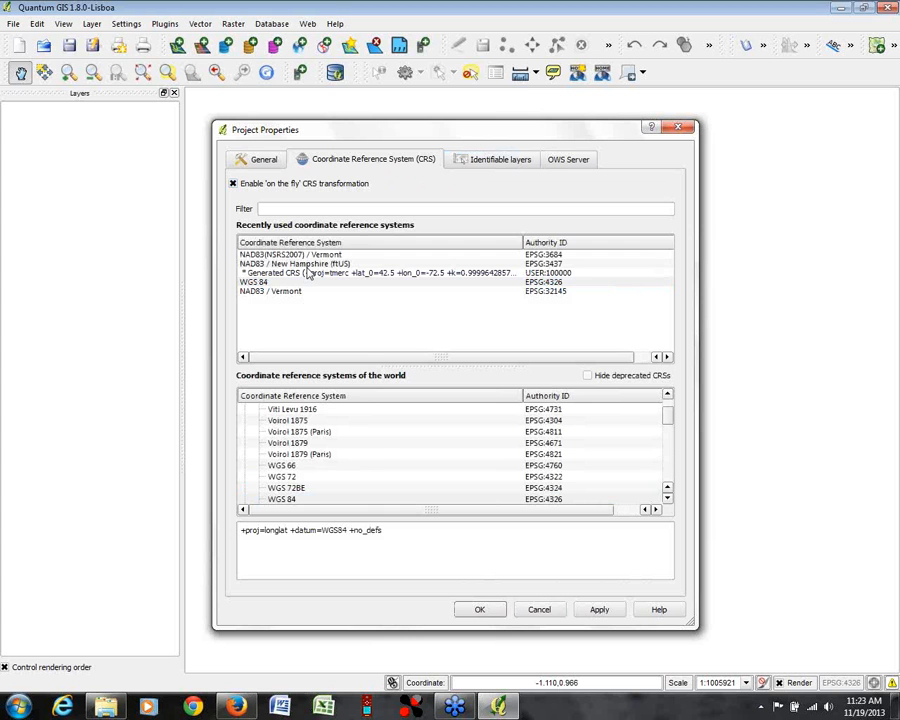
{"action": "left_click", "coordinate": [281, 292]}
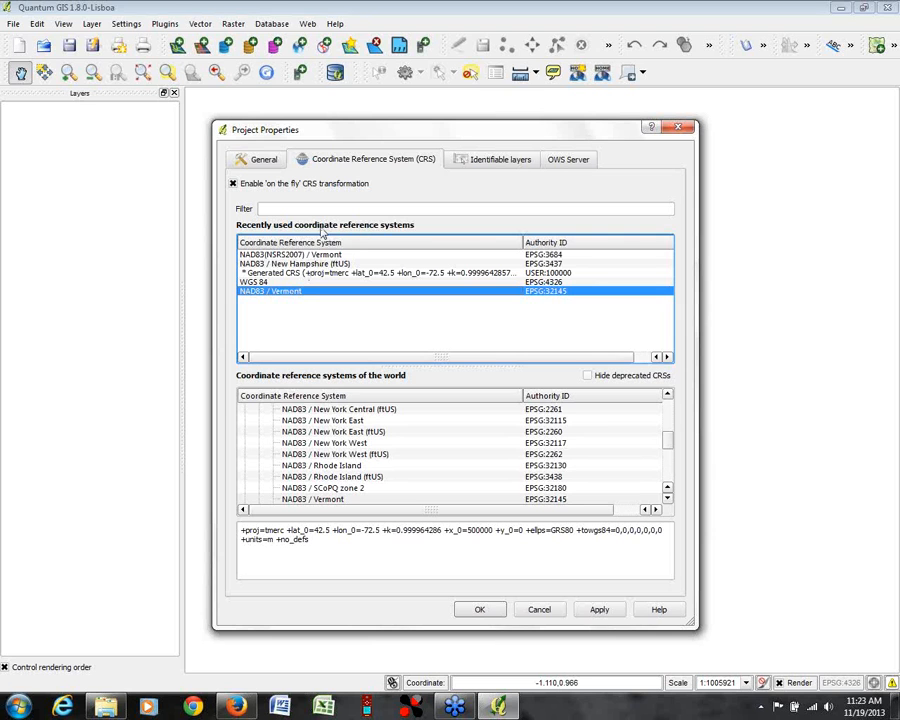
Step: Filter the coordinate reference systems by "vermont" and select NAD83 / Vermont (EPSG:32145) among the world systems
{"action": "left_click", "coordinate": [275, 208]}
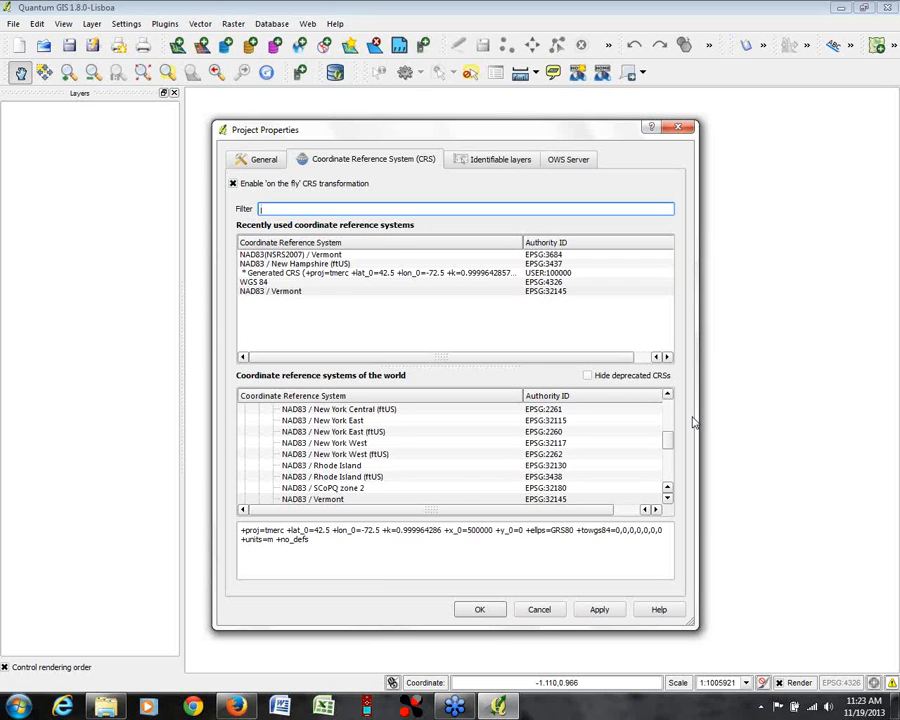
{"action": "type", "text": "vermont"}
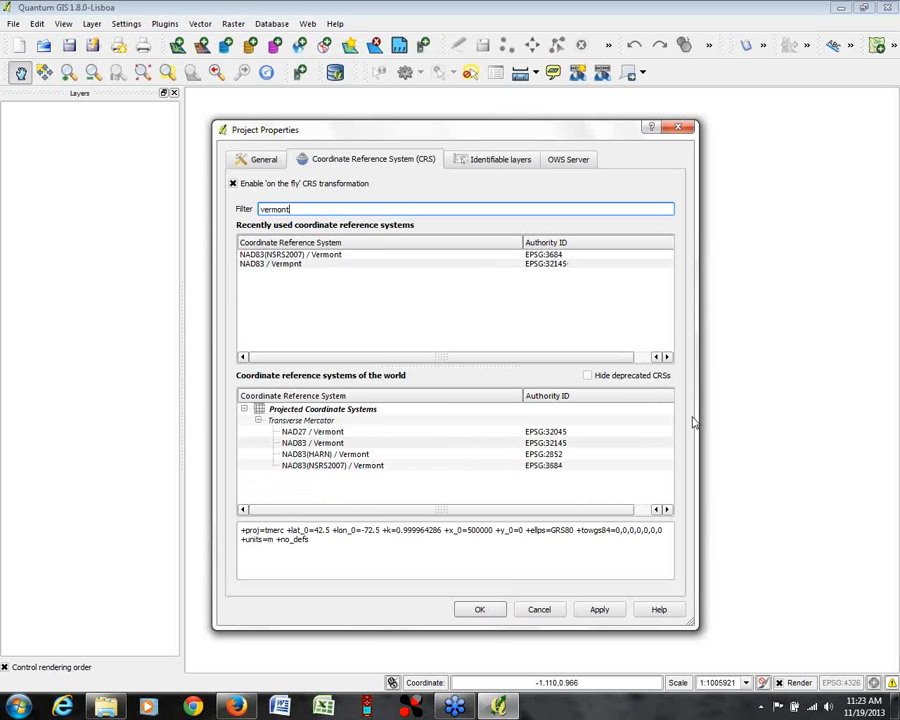
{"action": "left_click", "coordinate": [293, 443]}
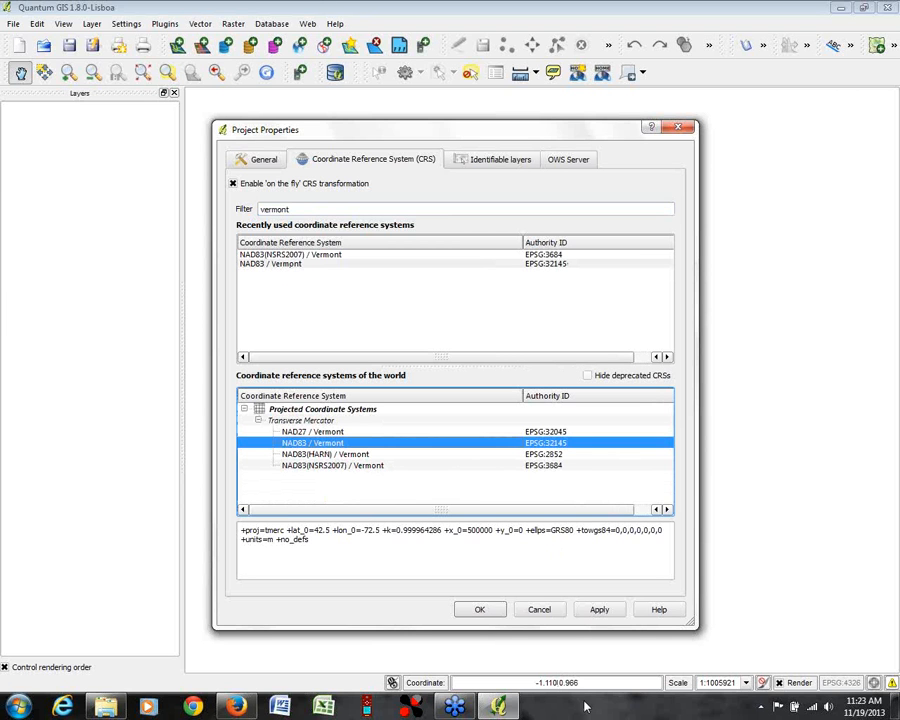
Step: Filter the coordinate reference systems by "new hampshire" and select NAD83 / New Hampshire, followed by its ftUS version (EPSG:3437)
{"action": "double_click", "coordinate": [299, 209]}
{"action": "type", "text": "new"}
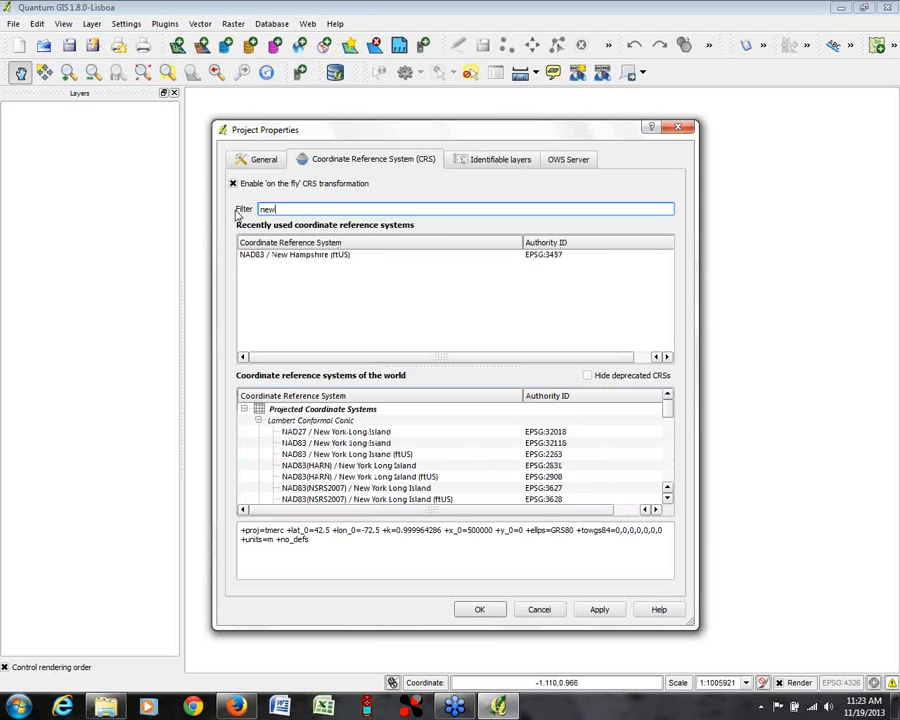
{"action": "type", "text": " nampshire"}
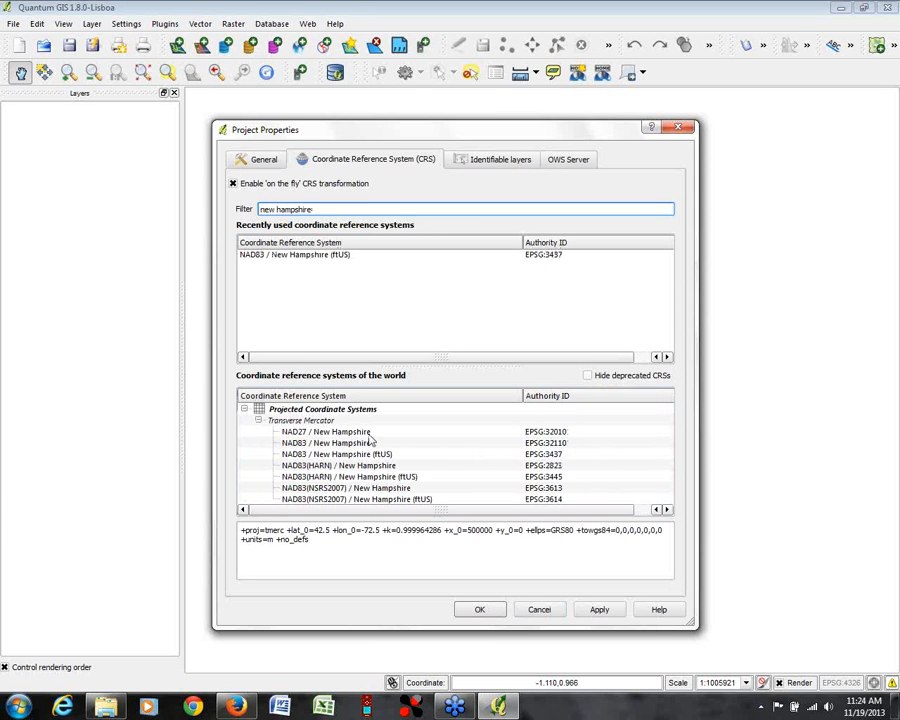
{"action": "left_click", "coordinate": [300, 443]}
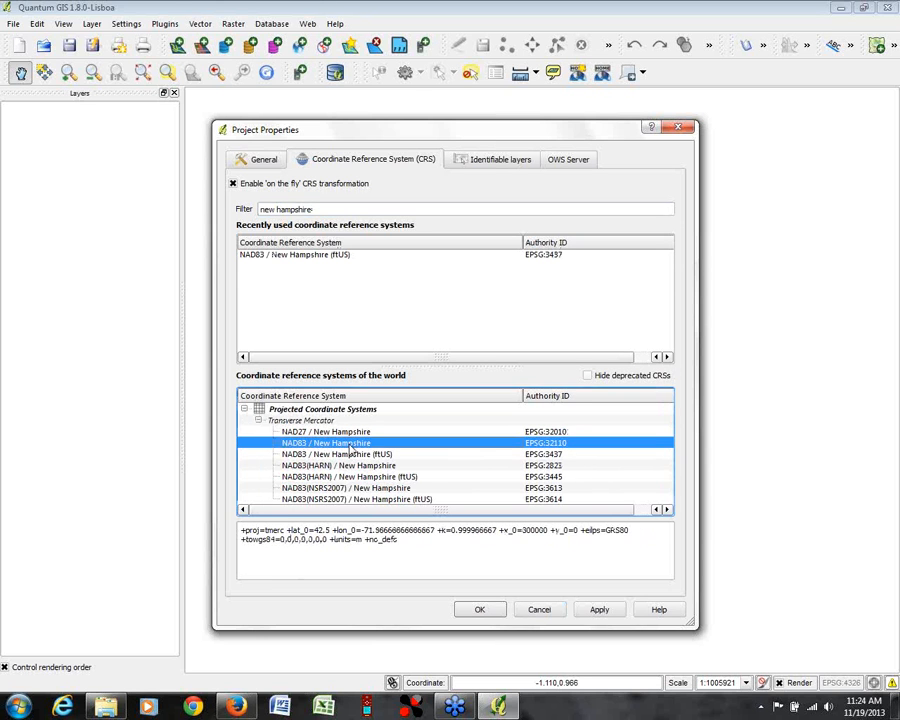
{"action": "left_click", "coordinate": [300, 454]}
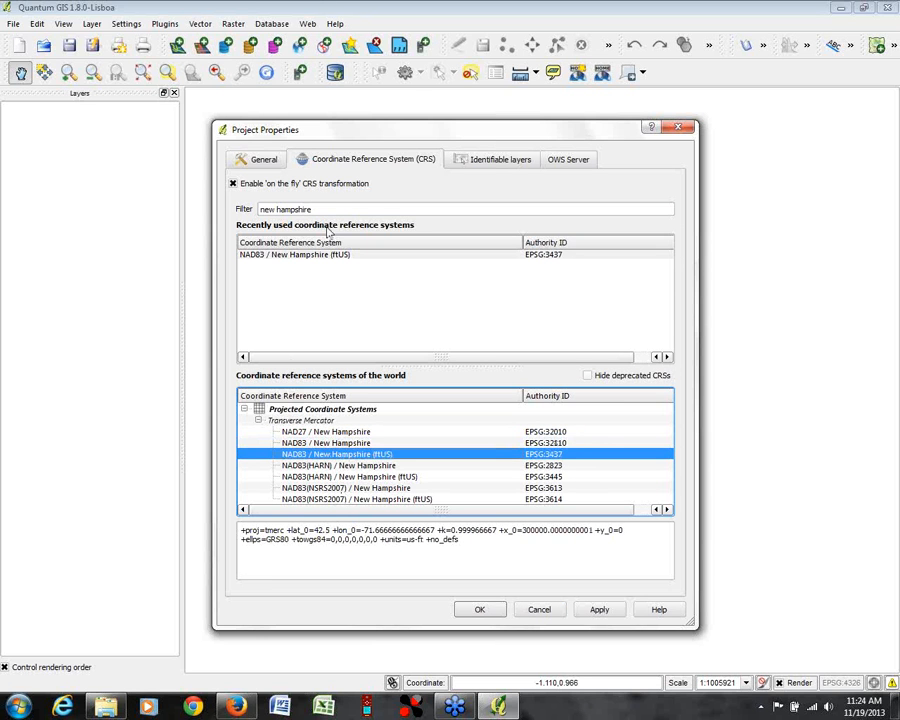
Step: Filter the systems by "vermont" again and set the project CRS to NAD83 / Vermont (EPSG:32145), dismissing the Windows color scheme prompt
{"action": "left_click_drag", "start_coordinate": [327, 207], "coordinate": [213, 204]}
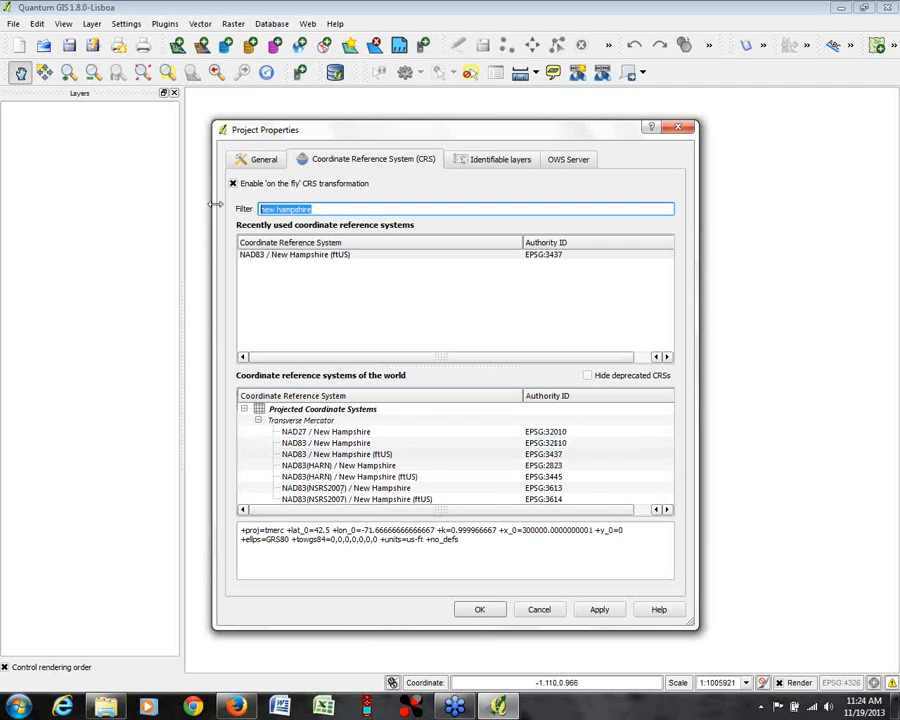
{"action": "type", "text": "vermont"}
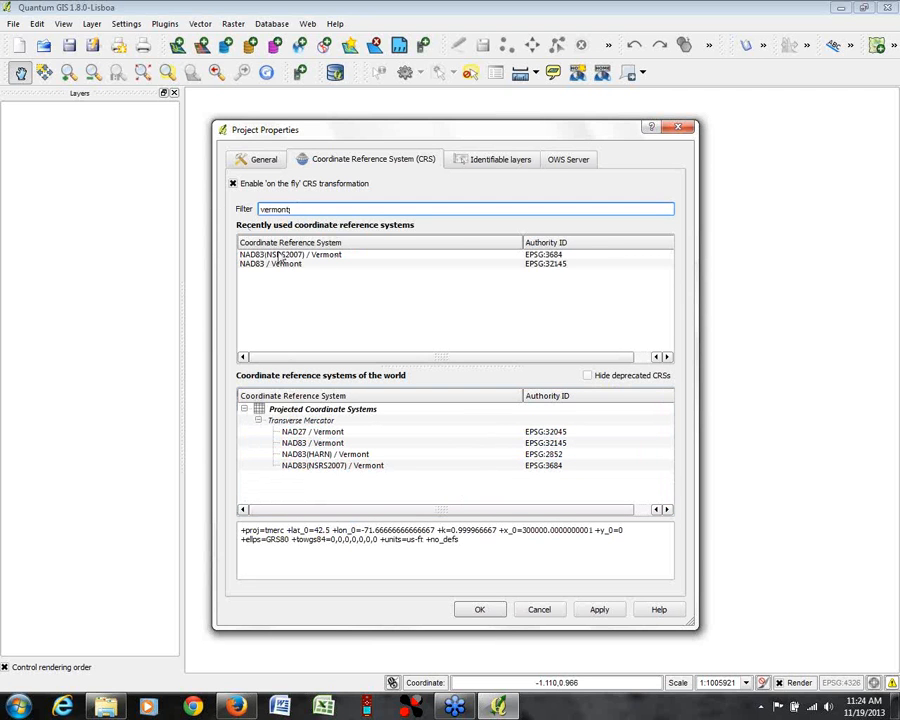
{"action": "left_click", "coordinate": [351, 264]}
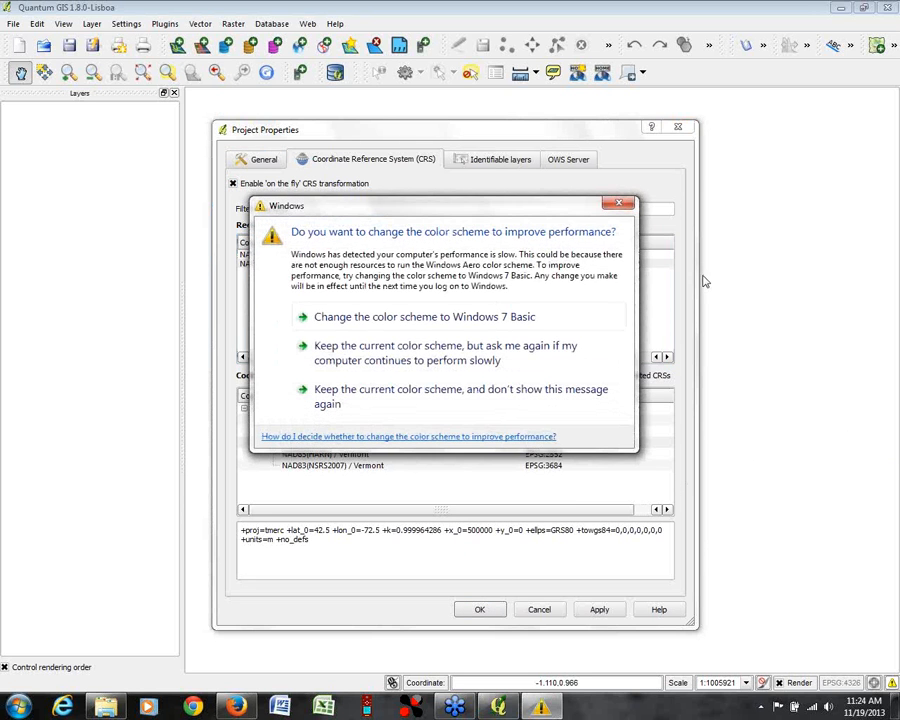
{"action": "left_click", "coordinate": [620, 204]}
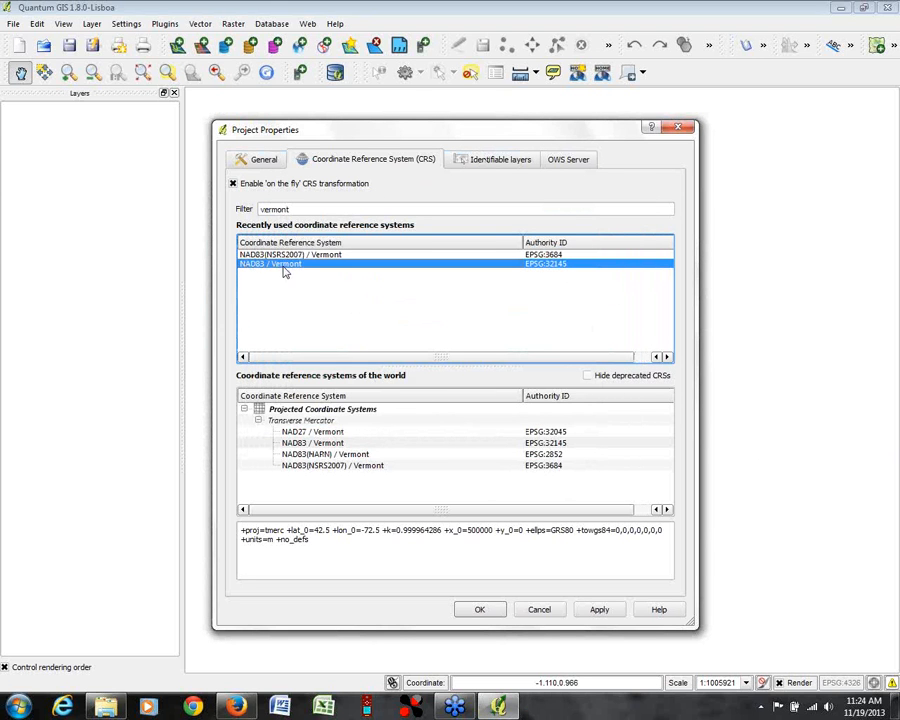
{"action": "left_click", "coordinate": [482, 610]}
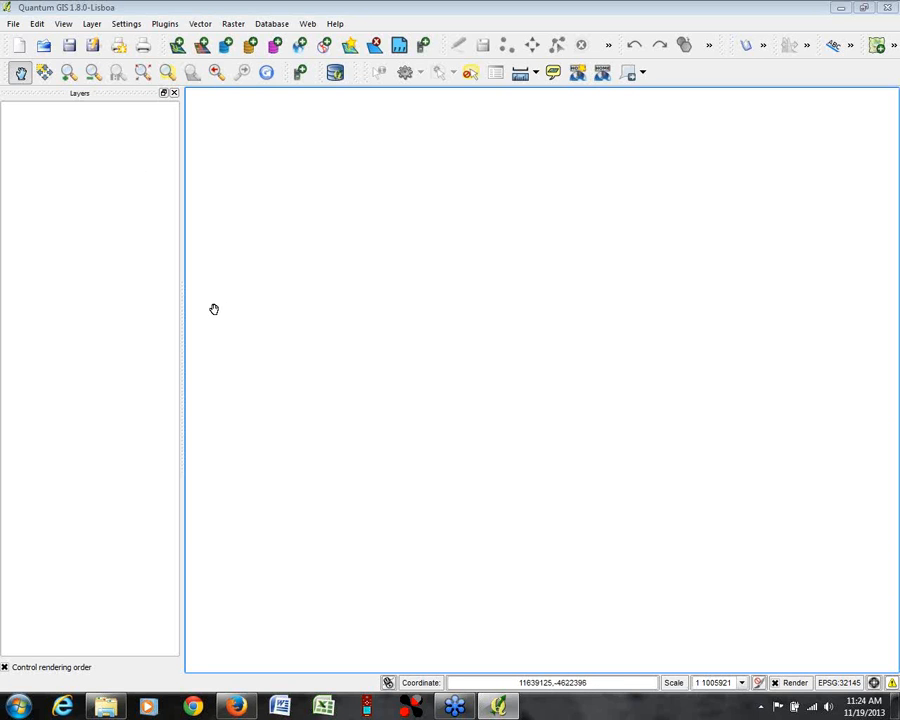
Step: Add the BOUNDARY_TWNBNDS_POLY.shp shapefile from the outreach\webinar\gps folder on drive C as a vector layer
{"action": "left_click", "coordinate": [178, 47]}
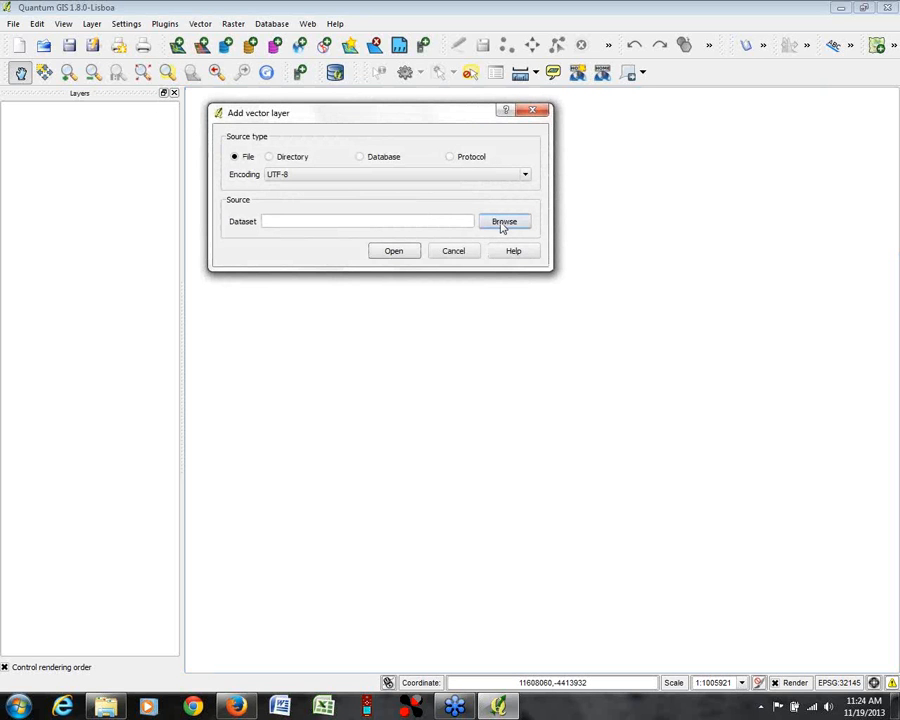
{"action": "left_click", "coordinate": [505, 222]}
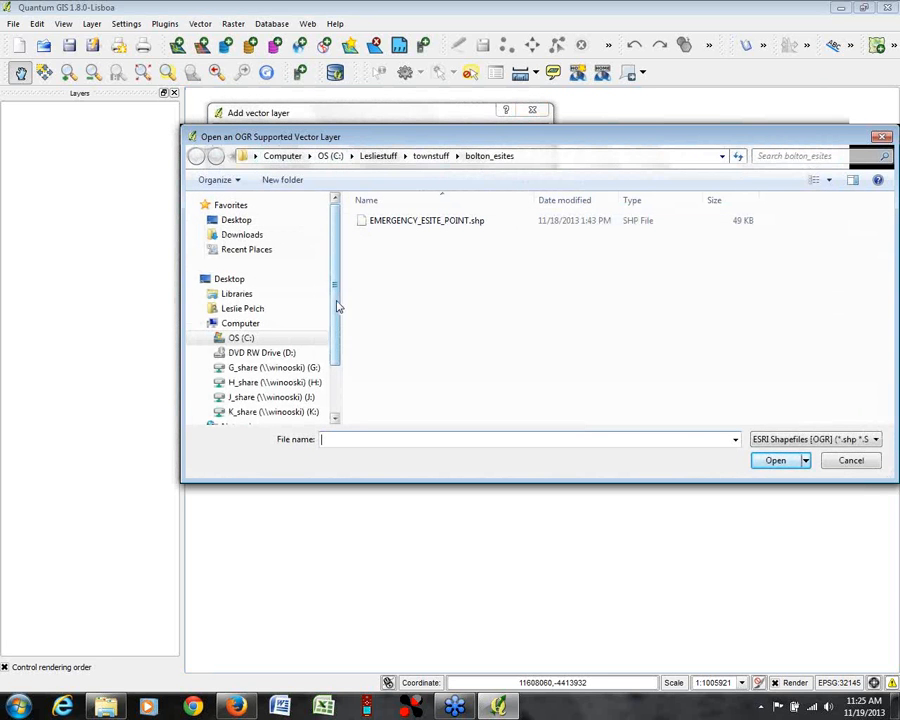
{"action": "left_click_drag", "start_coordinate": [336, 305], "coordinate": [335, 389]}
{"action": "left_click", "coordinate": [209, 272]}
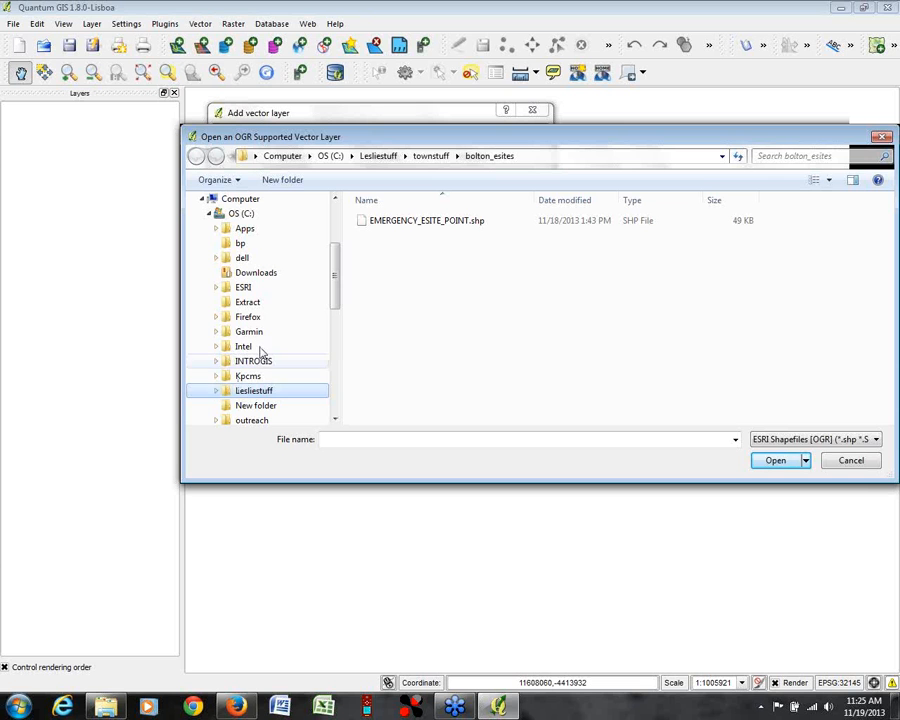
{"action": "left_click_drag", "start_coordinate": [338, 262], "coordinate": [336, 353]}
{"action": "left_click", "coordinate": [217, 275]}
{"action": "left_click", "coordinate": [225, 334]}
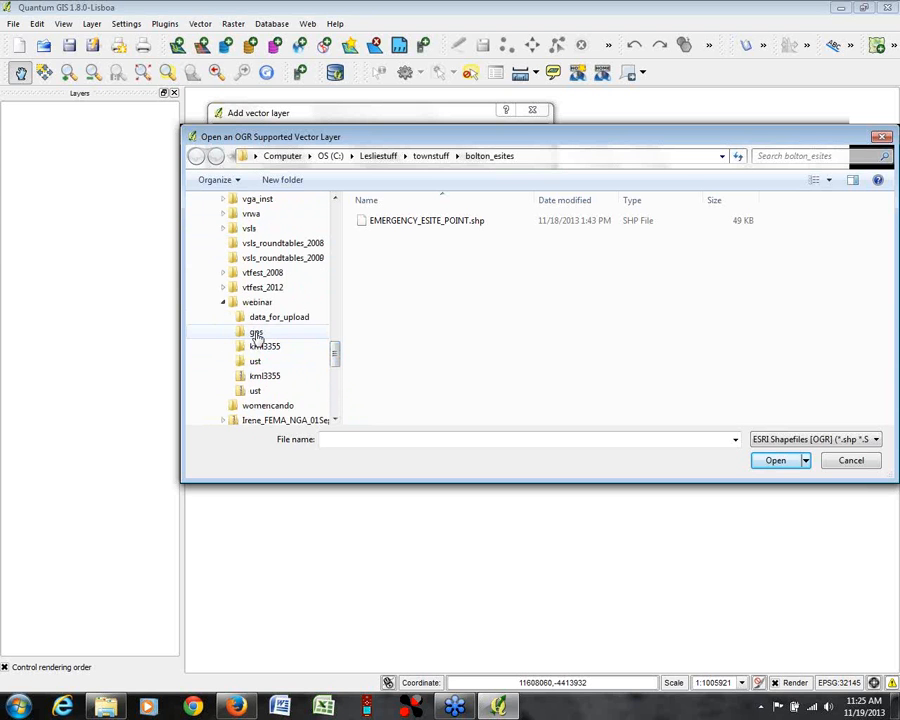
{"action": "left_click", "coordinate": [255, 332]}
{"action": "left_click", "coordinate": [440, 221]}
{"action": "left_click", "coordinate": [775, 460]}
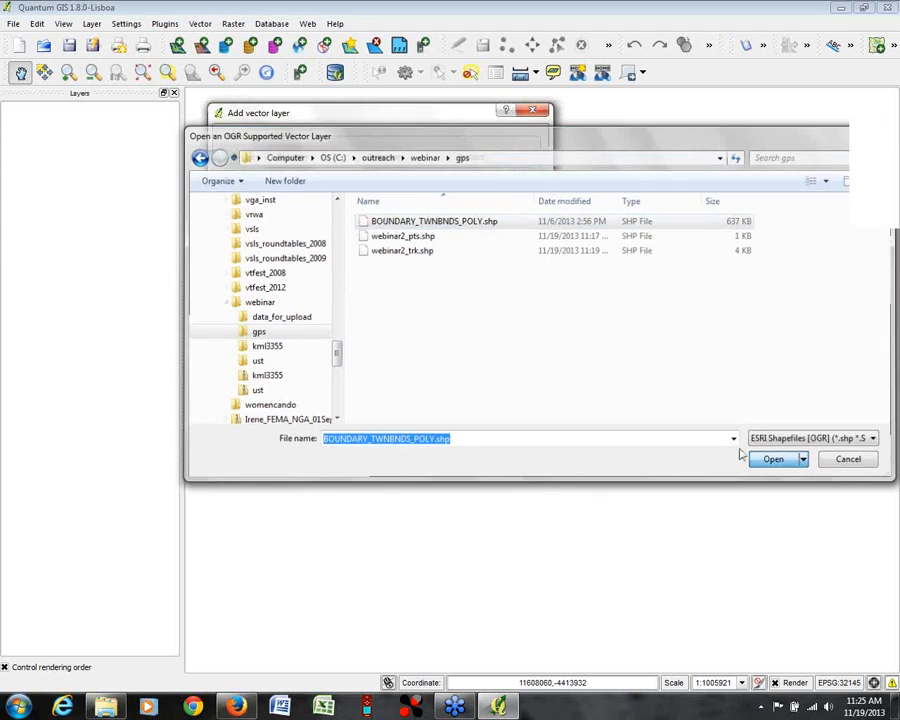
{"action": "left_click", "coordinate": [396, 251]}
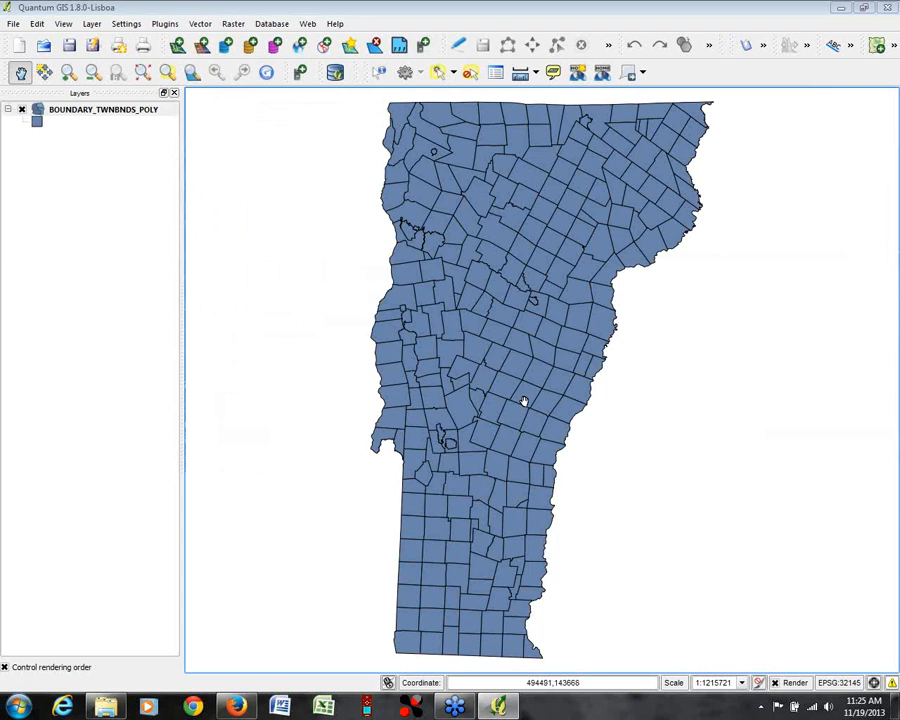
Step: Change the fill color of the BOUNDARY_TWNBNDS_POLY layer to pale yellow with red 255, green 255 and blue 220
{"action": "double_click", "coordinate": [40, 124]}
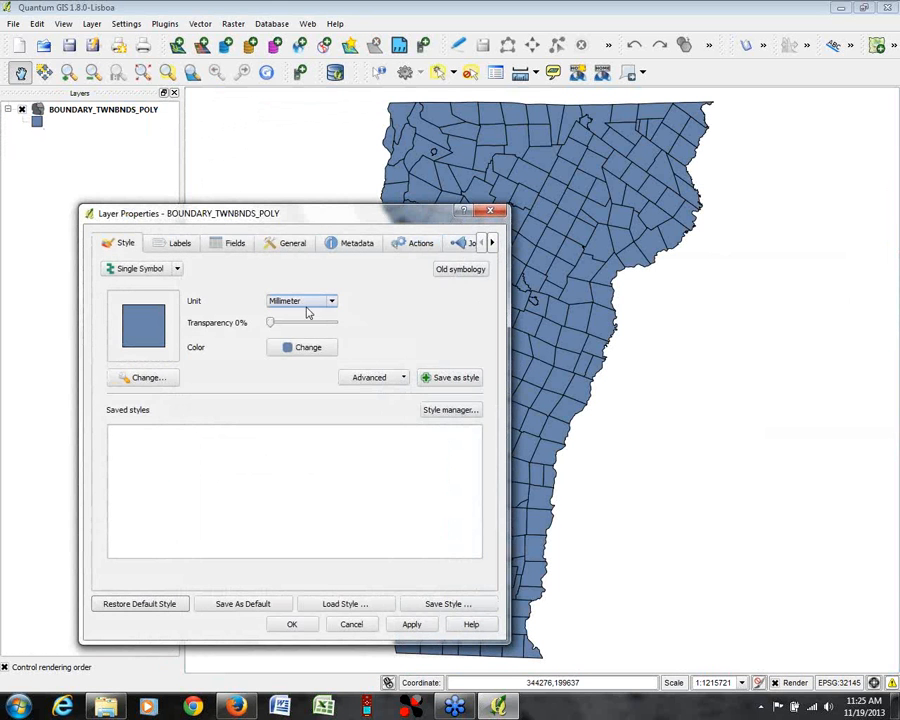
{"action": "left_click", "coordinate": [298, 348]}
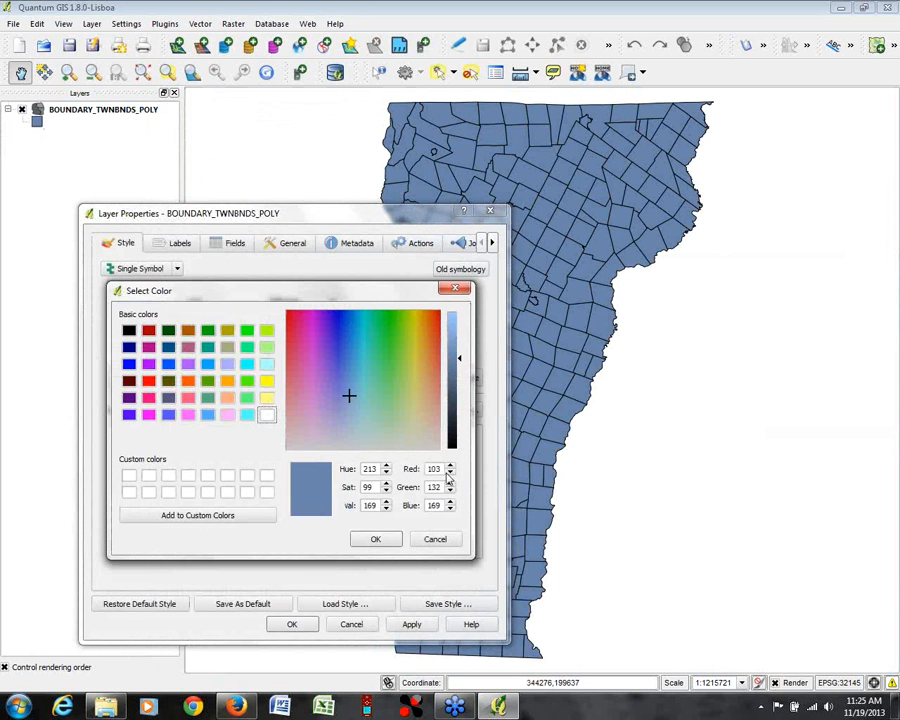
{"action": "left_click_drag", "start_coordinate": [440, 469], "coordinate": [418, 474]}
{"action": "type", "text": "255"}
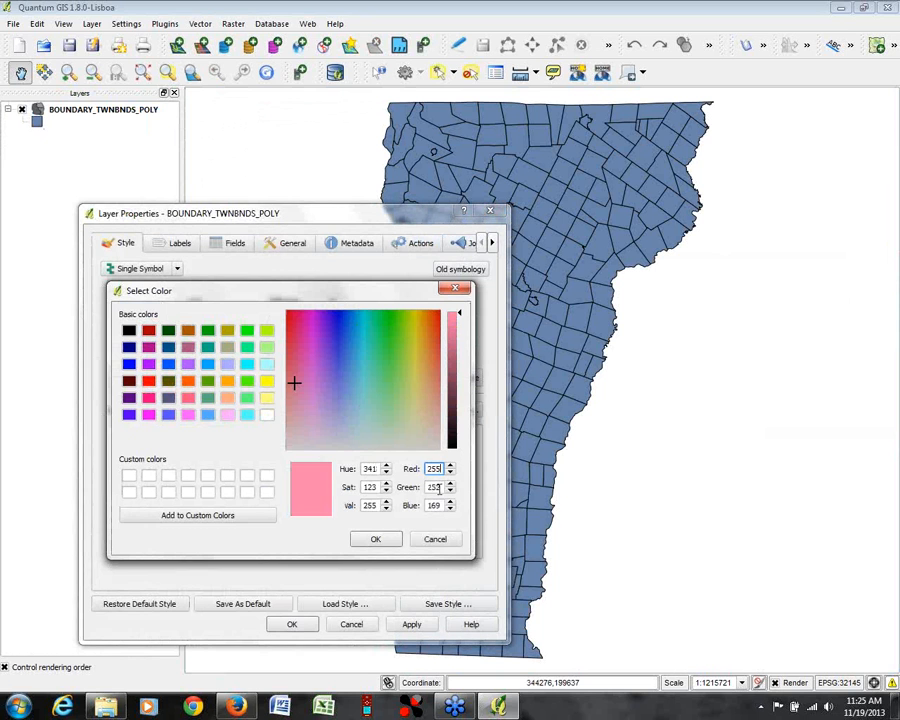
{"action": "key", "text": "Tab"}
{"action": "type", "text": "255"}
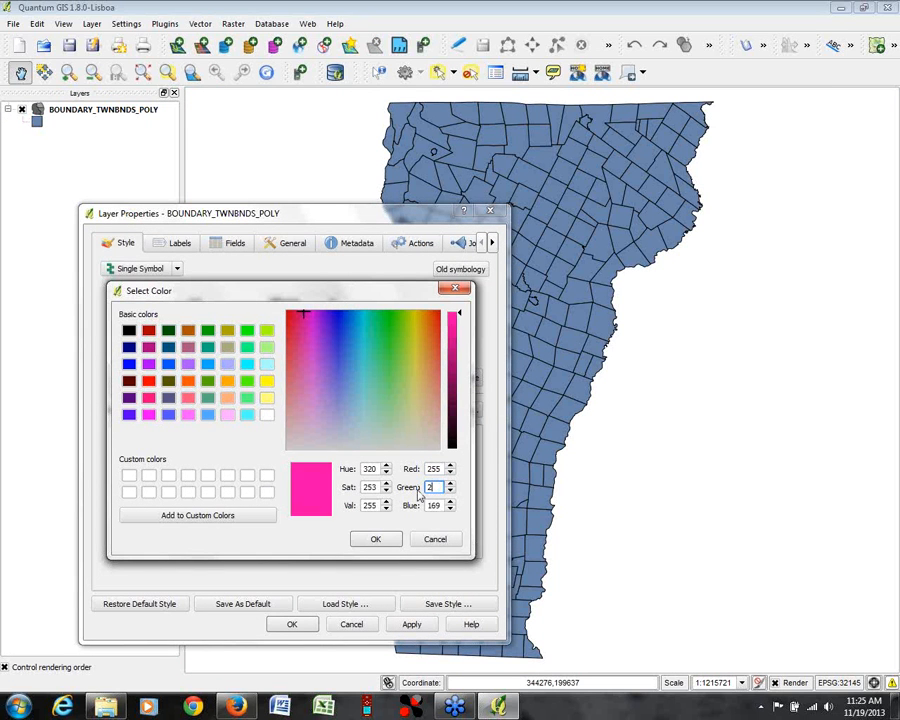
{"action": "key", "text": "Tab"}
{"action": "type", "text": "220"}
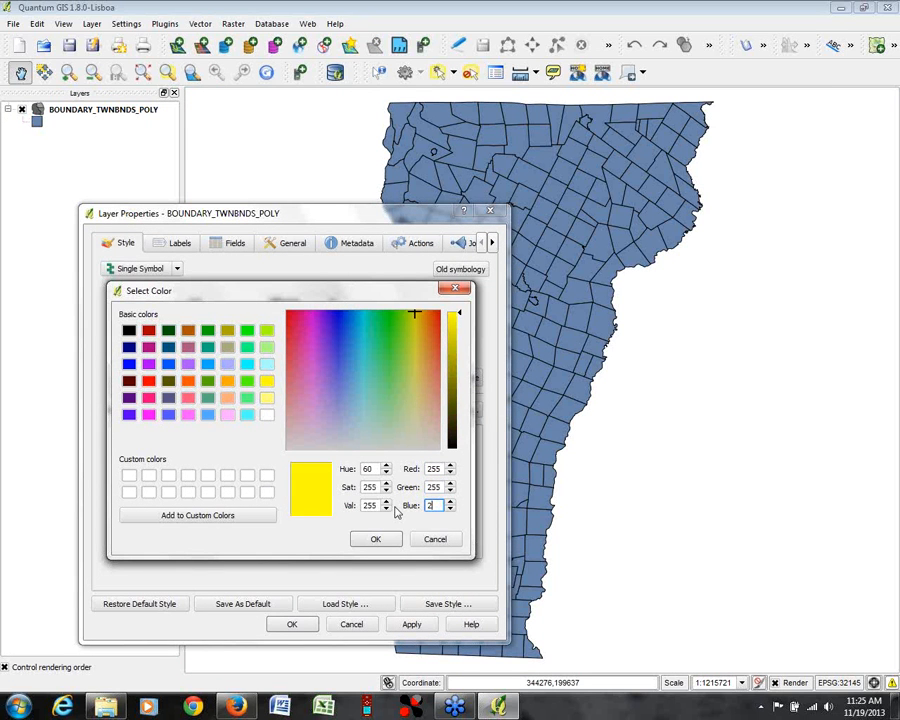
{"action": "left_click", "coordinate": [375, 539]}
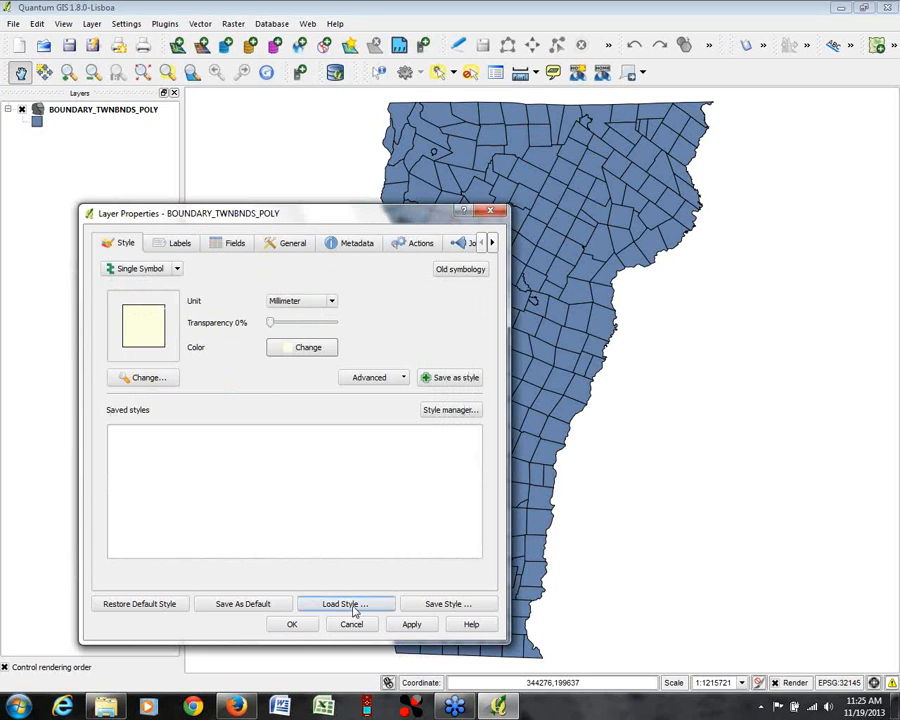
{"action": "left_click", "coordinate": [294, 624]}
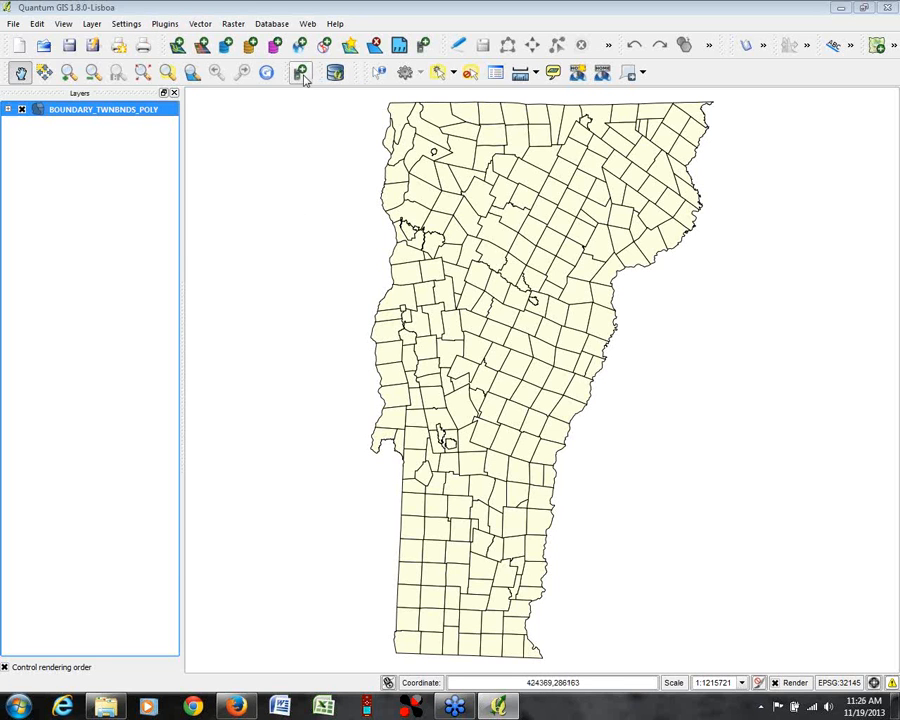
Step: Check in the Plugin Manager whether the GPS Tools plugin is enabled and accept the plugin selection
{"action": "left_click", "coordinate": [163, 25]}
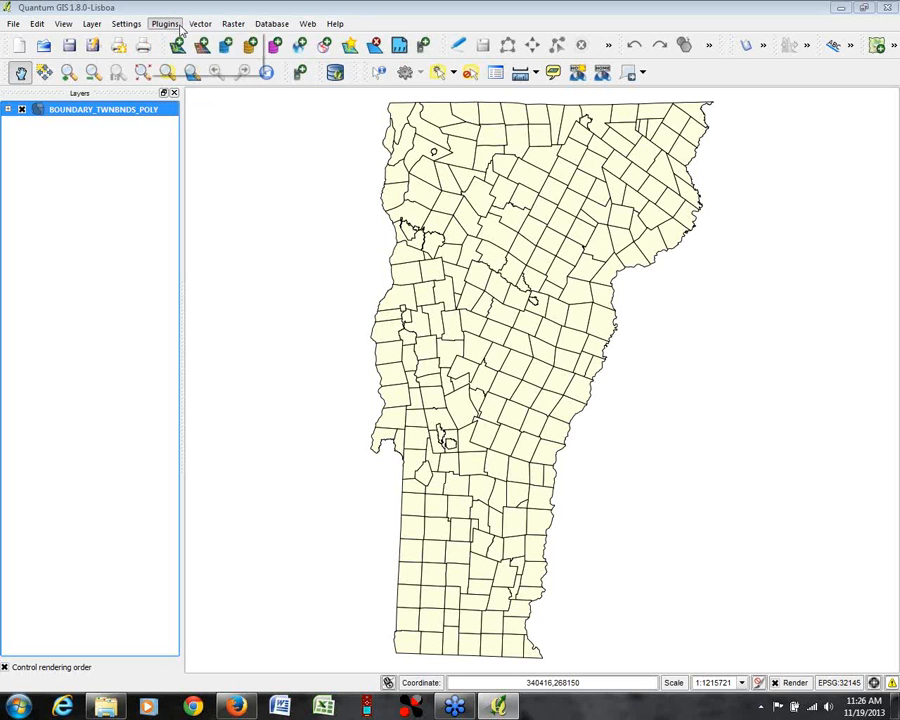
{"action": "left_click", "coordinate": [175, 55]}
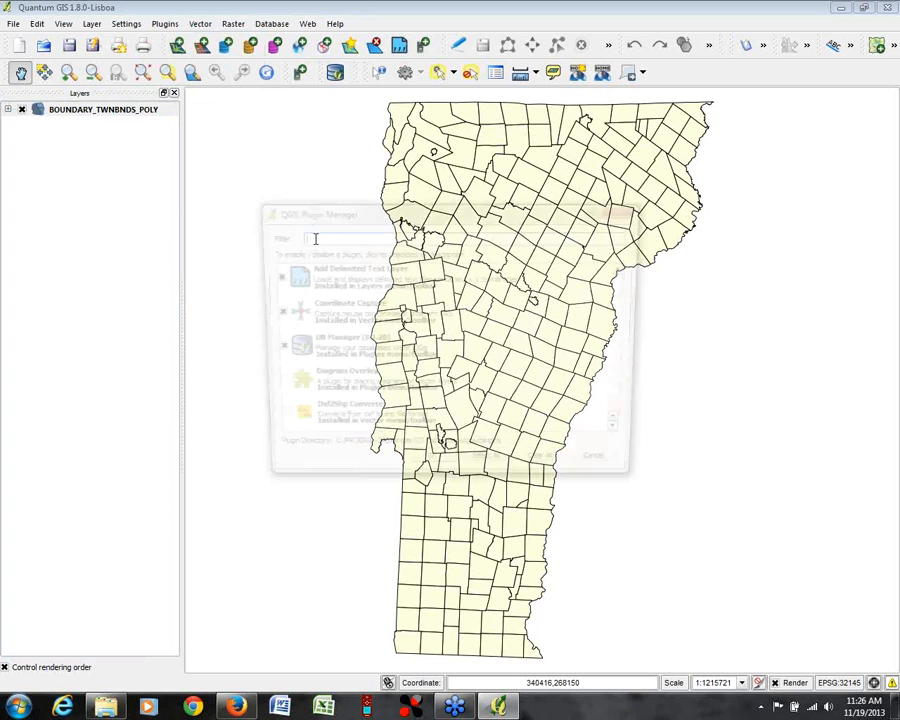
{"action": "left_click_drag", "start_coordinate": [506, 222], "coordinate": [484, 116]}
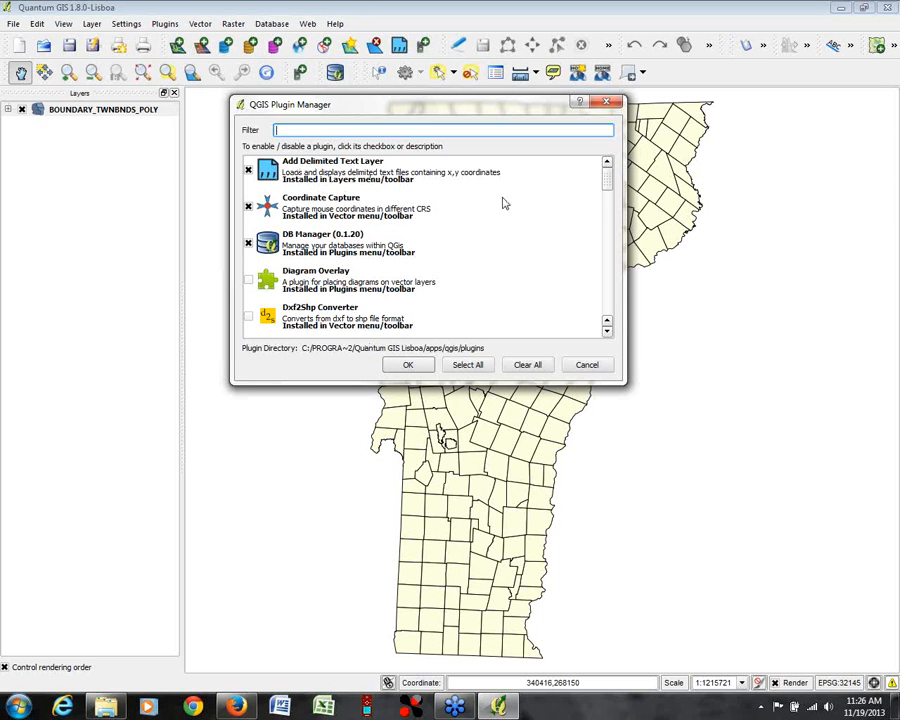
{"action": "mouse_move", "coordinate": [606, 177]}
{"action": "left_mouse_down"}
{"action": "mouse_move", "coordinate": [608, 308]}
{"action": "mouse_move", "coordinate": [607, 176]}
{"action": "left_mouse_up"}
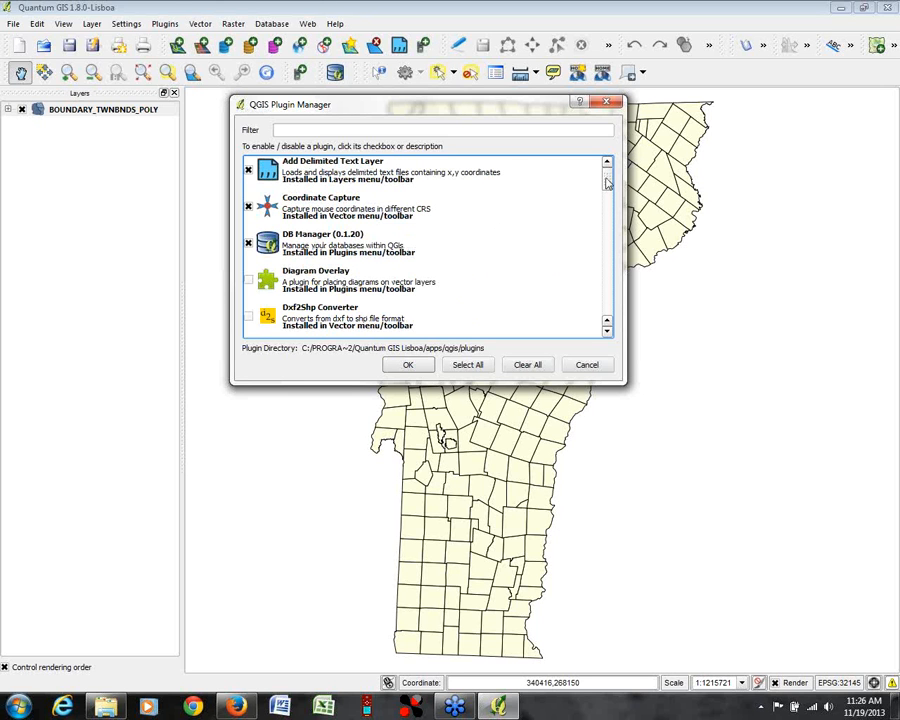
{"action": "scroll", "coordinate": [607, 182], "scroll_direction": "down", "scroll_amount": 2}
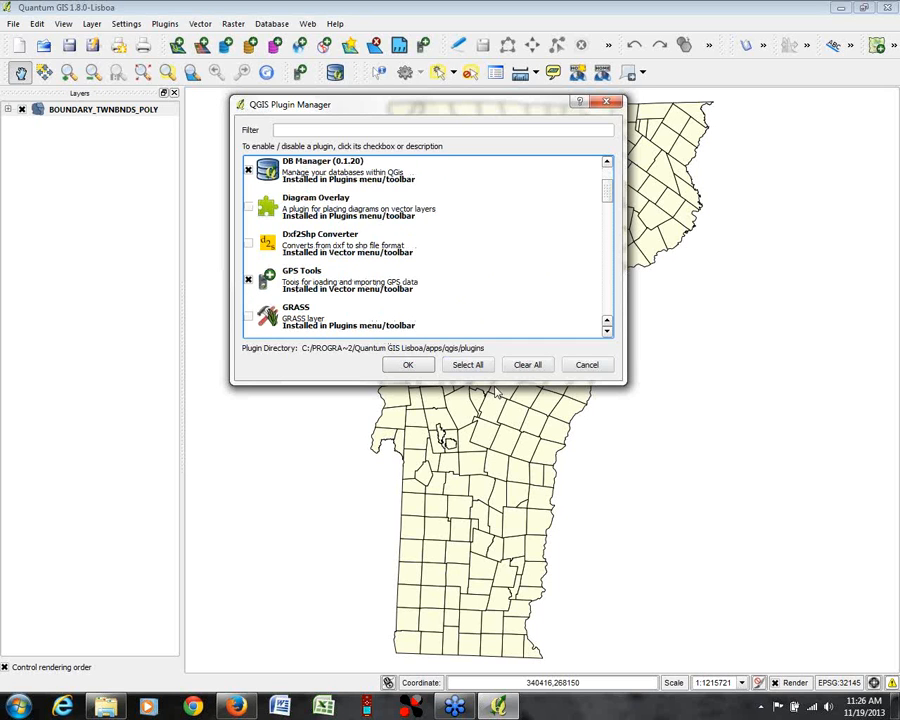
{"action": "left_click", "coordinate": [416, 366]}
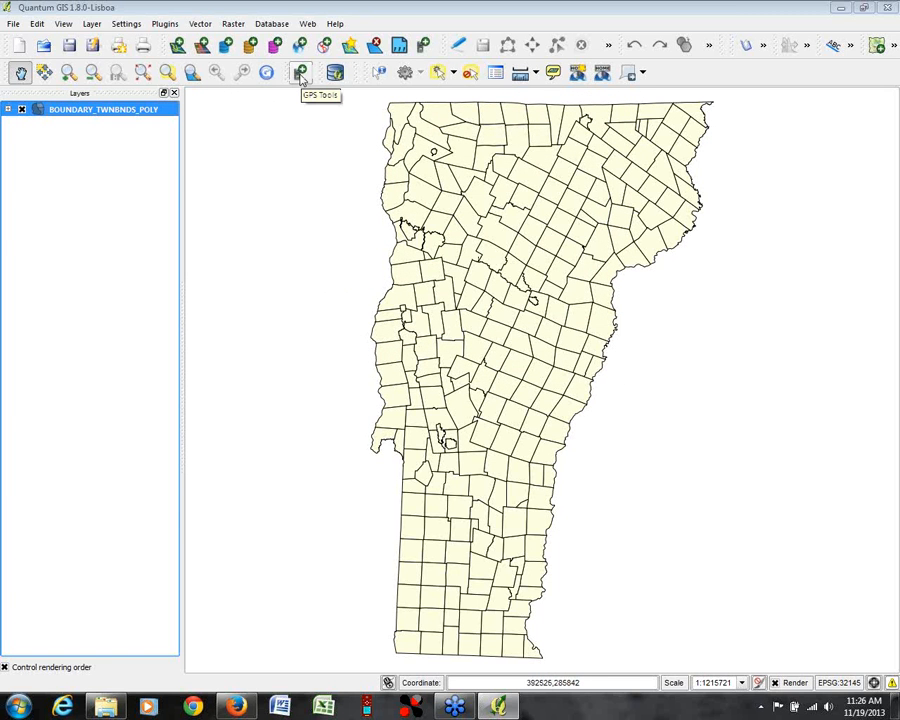
Step: Set up a GPS waypoint download from the Garmin serial device over usb with the layer name webinar3_pts
{"action": "left_click", "coordinate": [300, 74]}
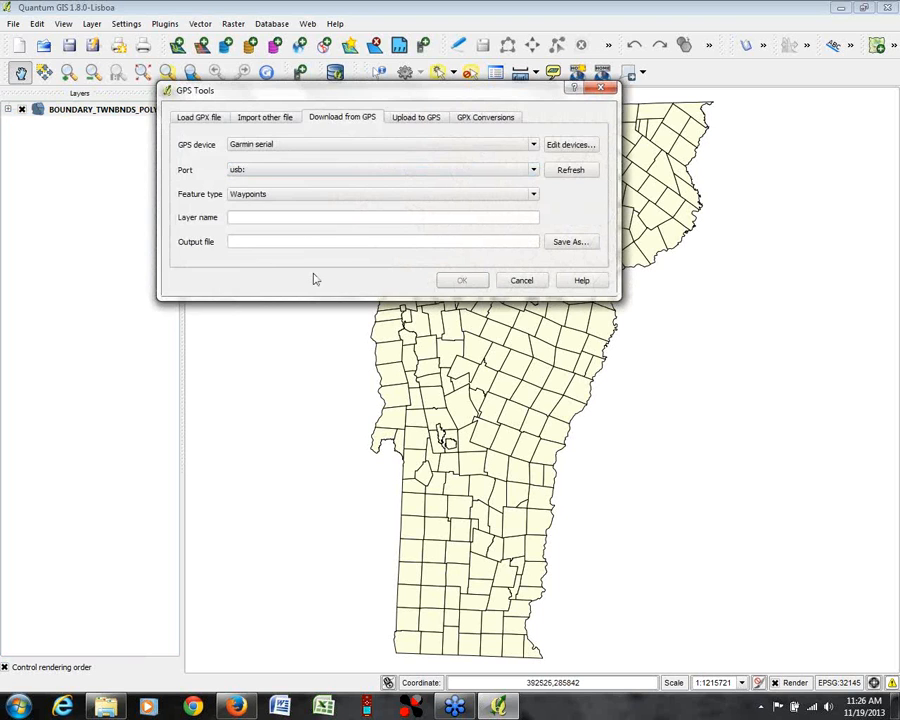
{"action": "left_click_drag", "start_coordinate": [327, 92], "coordinate": [361, 109]}
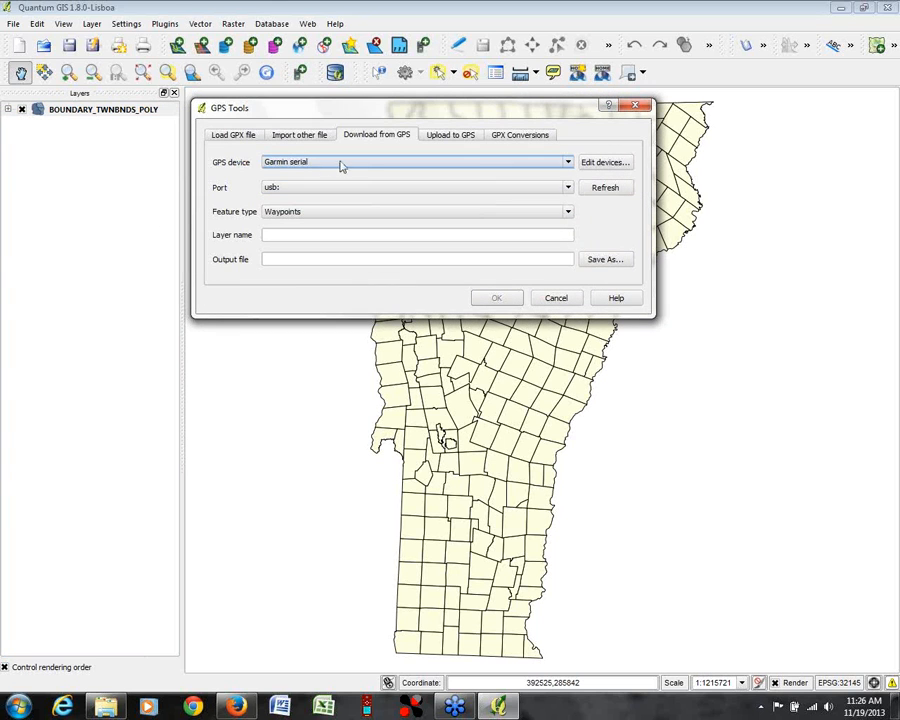
{"action": "left_click", "coordinate": [572, 166]}
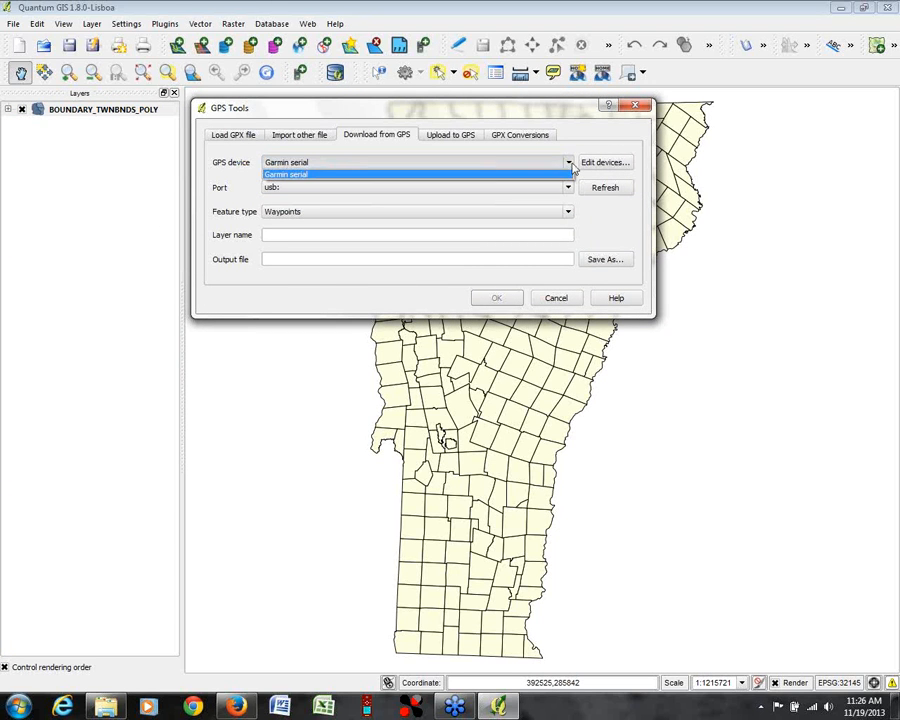
{"action": "left_click", "coordinate": [573, 167]}
{"action": "left_click", "coordinate": [571, 165]}
{"action": "left_click", "coordinate": [571, 166]}
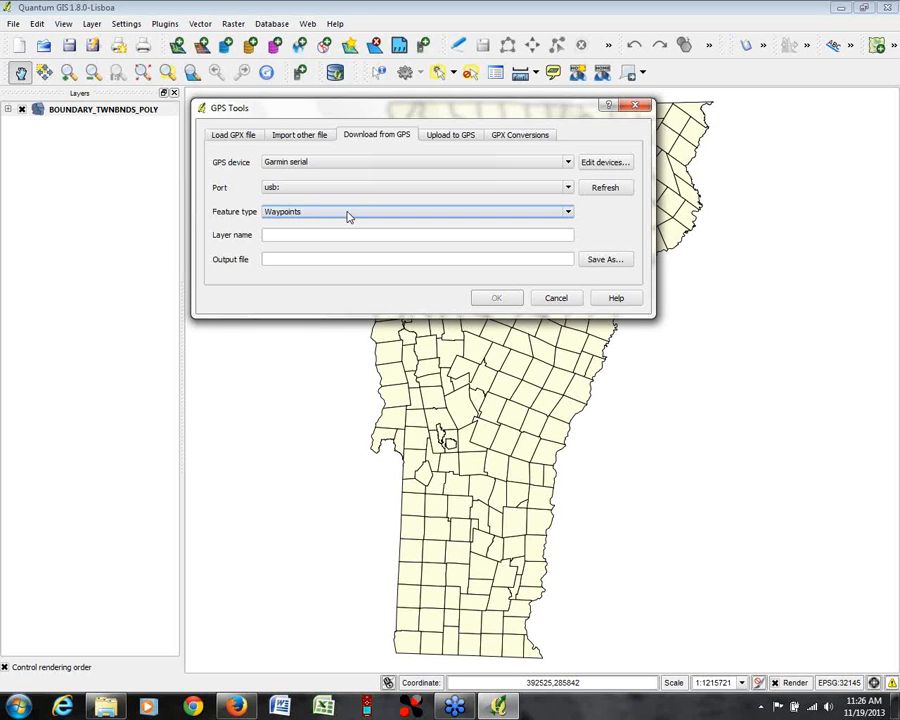
{"action": "left_click", "coordinate": [458, 236]}
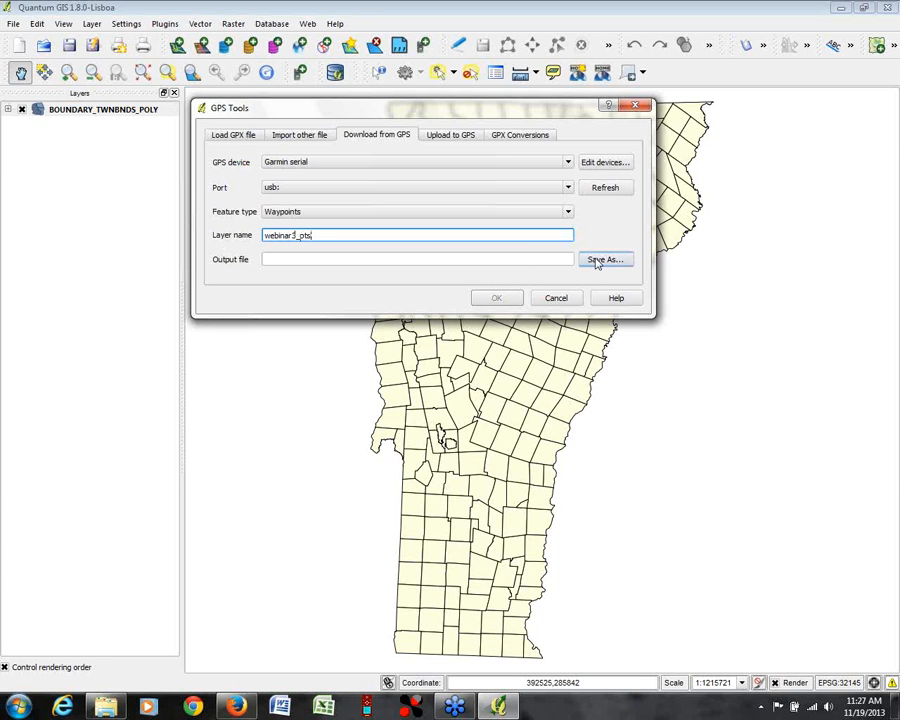
Step: Set the output file to webinar3_pts in GPX format in the outreach\webinar\gps folder and download the waypoints
{"action": "left_click", "coordinate": [602, 260]}
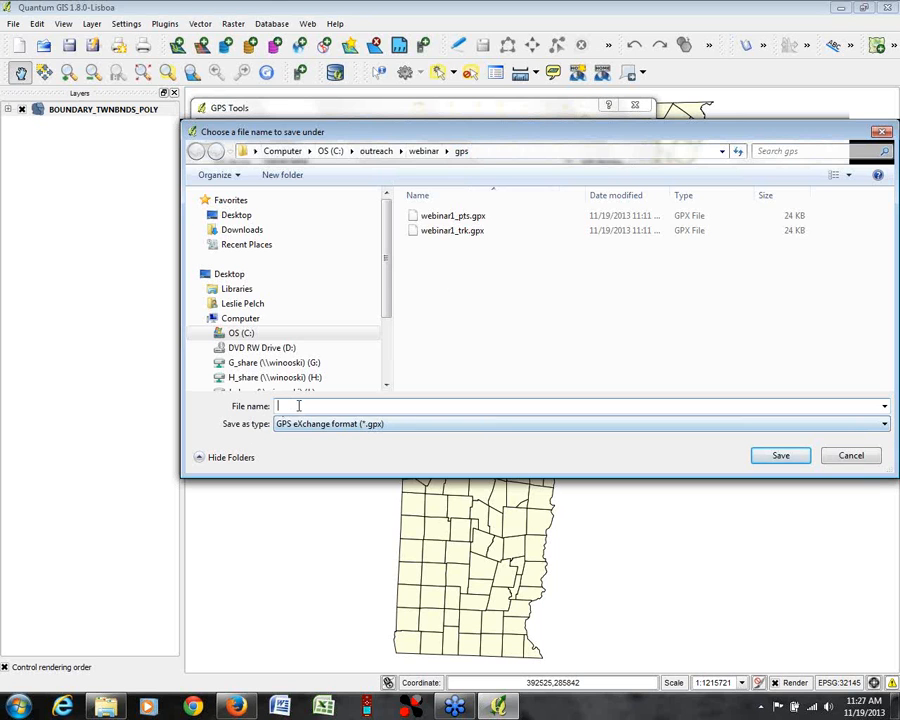
{"action": "type", "text": "webinar"}
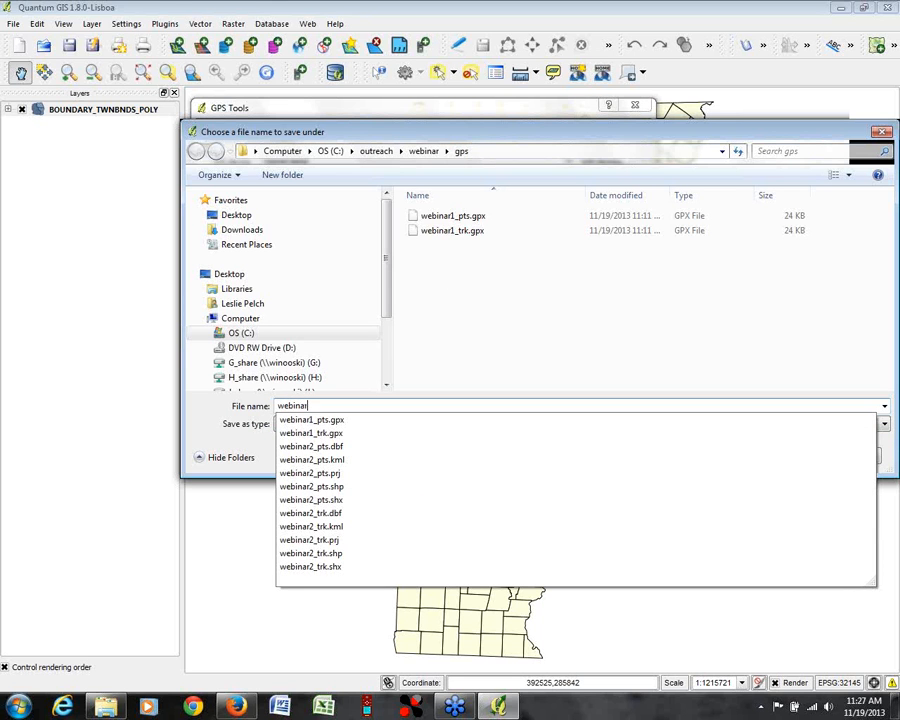
{"action": "type", "text": "3_pts"}
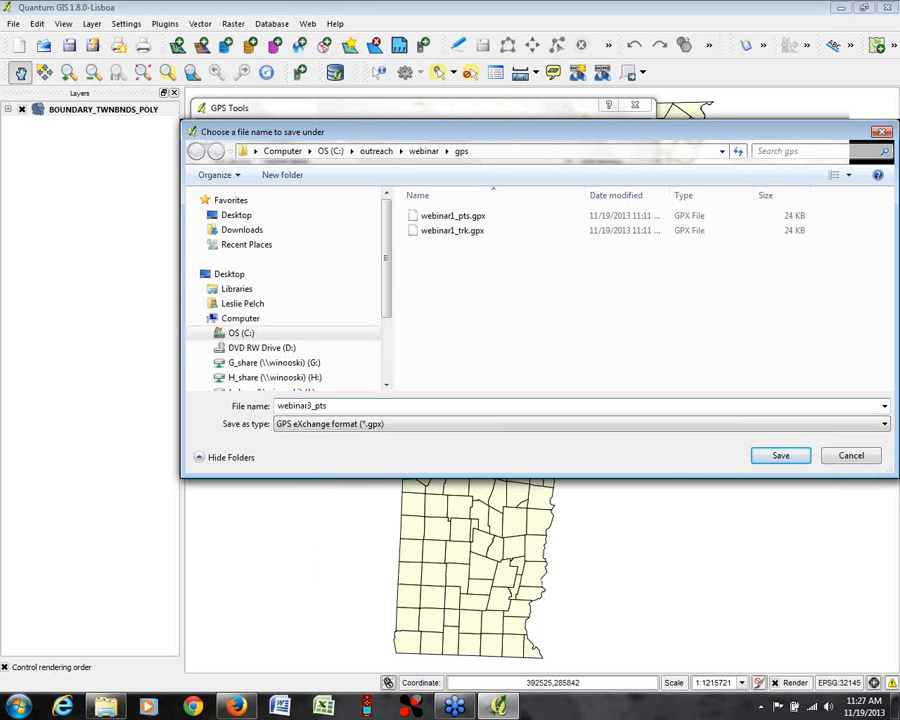
{"action": "left_click", "coordinate": [884, 425]}
{"action": "left_click", "coordinate": [884, 428]}
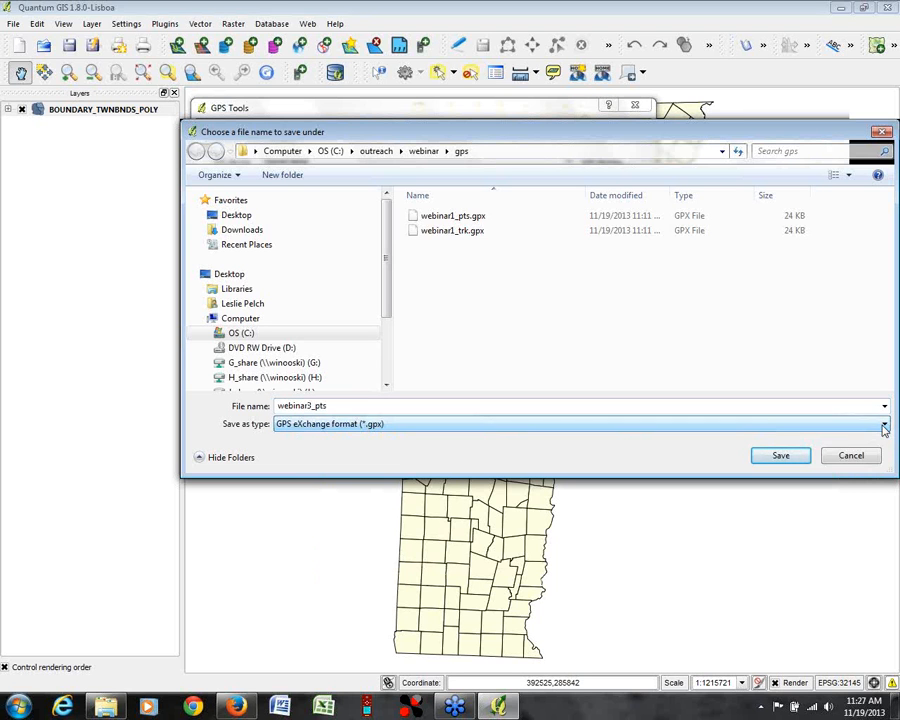
{"action": "left_click", "coordinate": [884, 428]}
{"action": "left_click", "coordinate": [883, 438]}
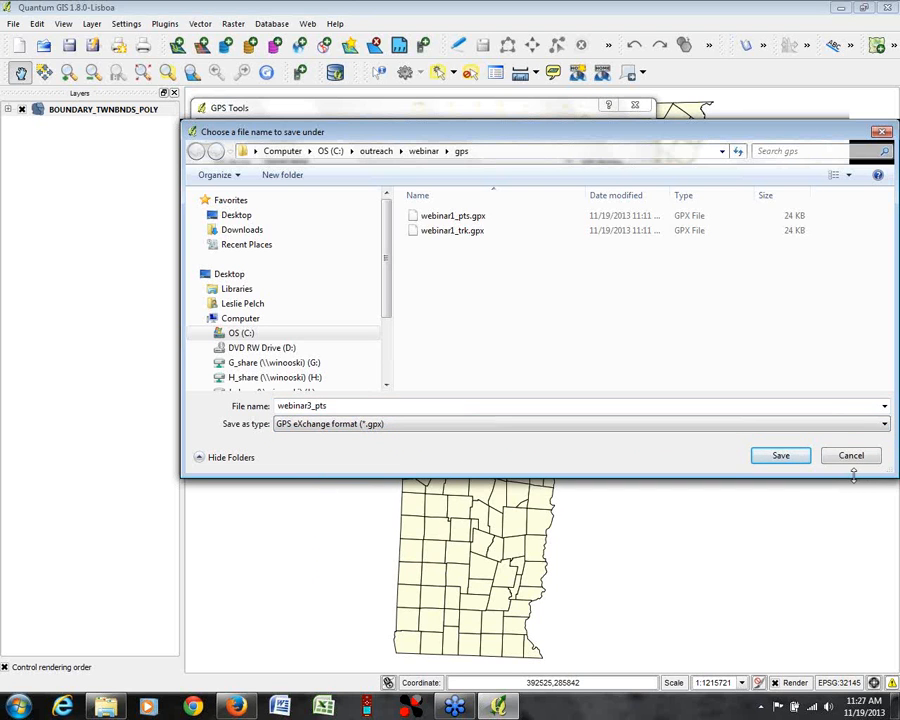
{"action": "left_click", "coordinate": [781, 456]}
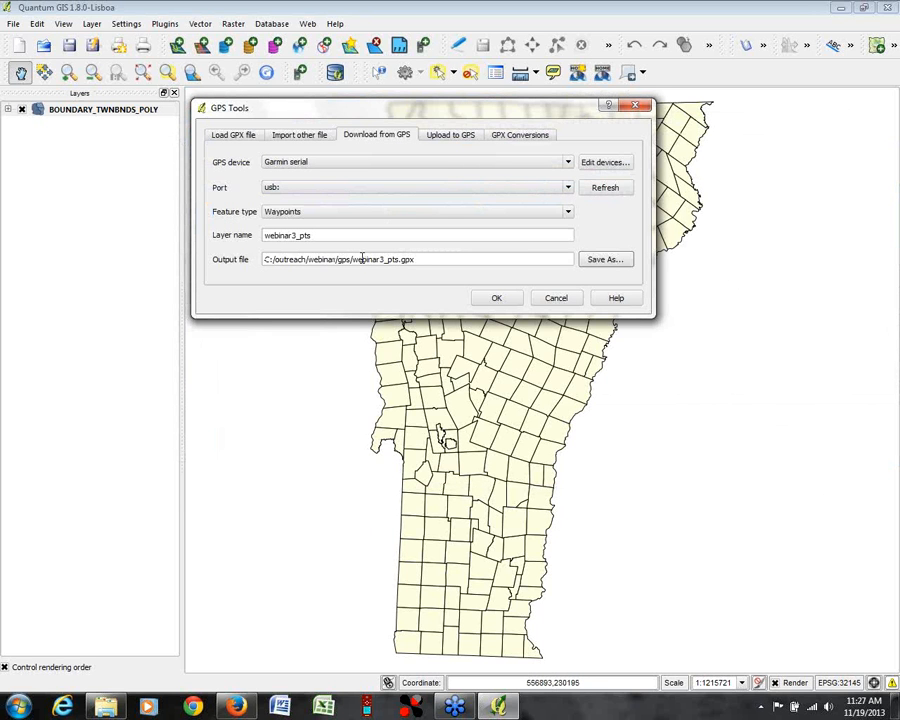
{"action": "left_click", "coordinate": [496, 299]}
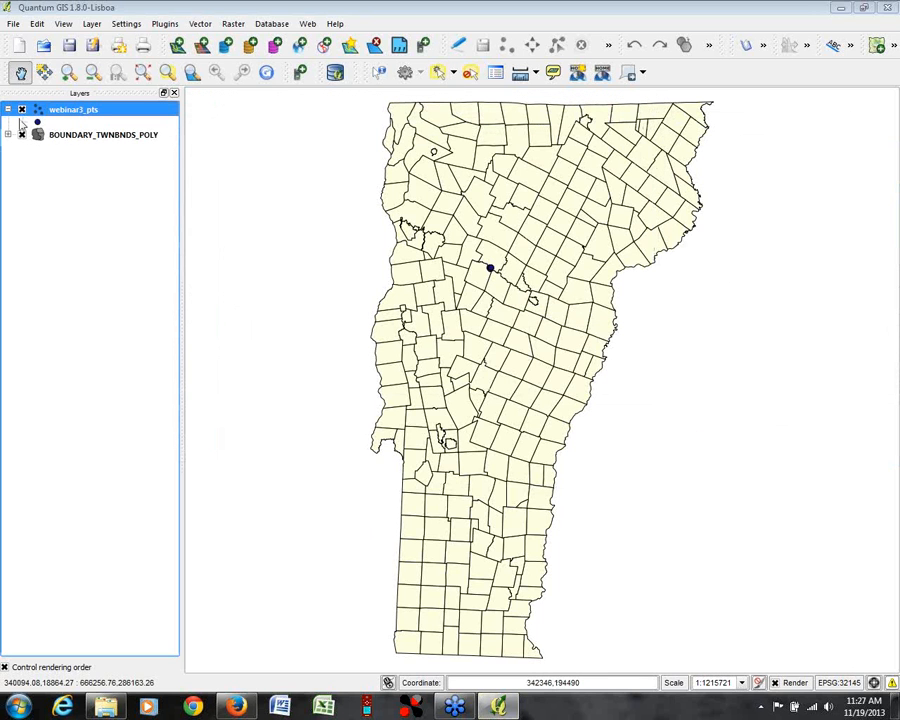
Step: Zoom the map to the extent of the webinar3_pts layer and widen the view one level around its points
{"action": "right_click", "coordinate": [89, 111]}
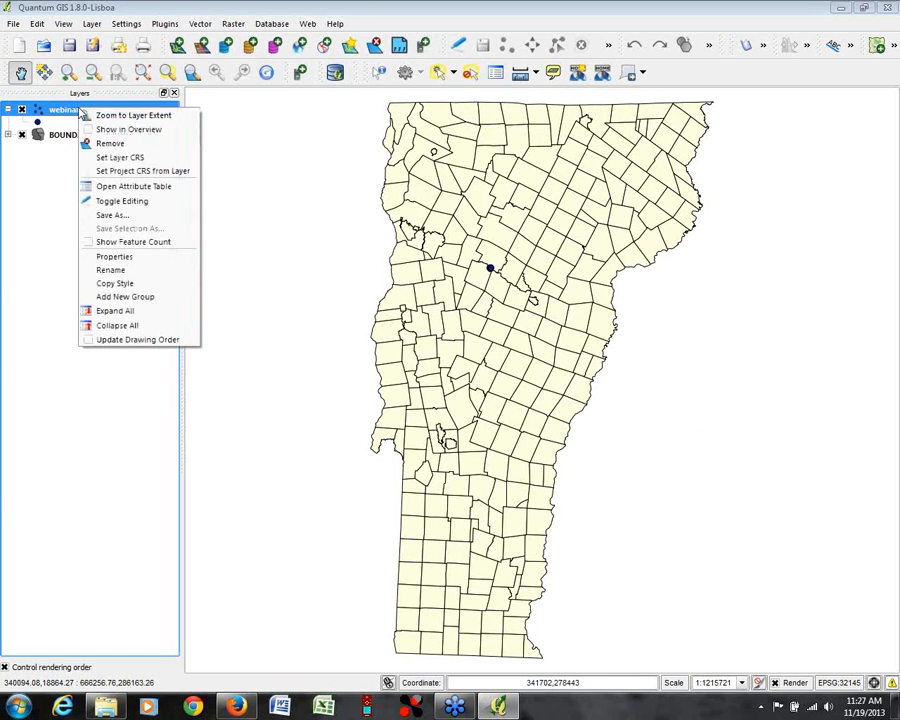
{"action": "left_click", "coordinate": [91, 114]}
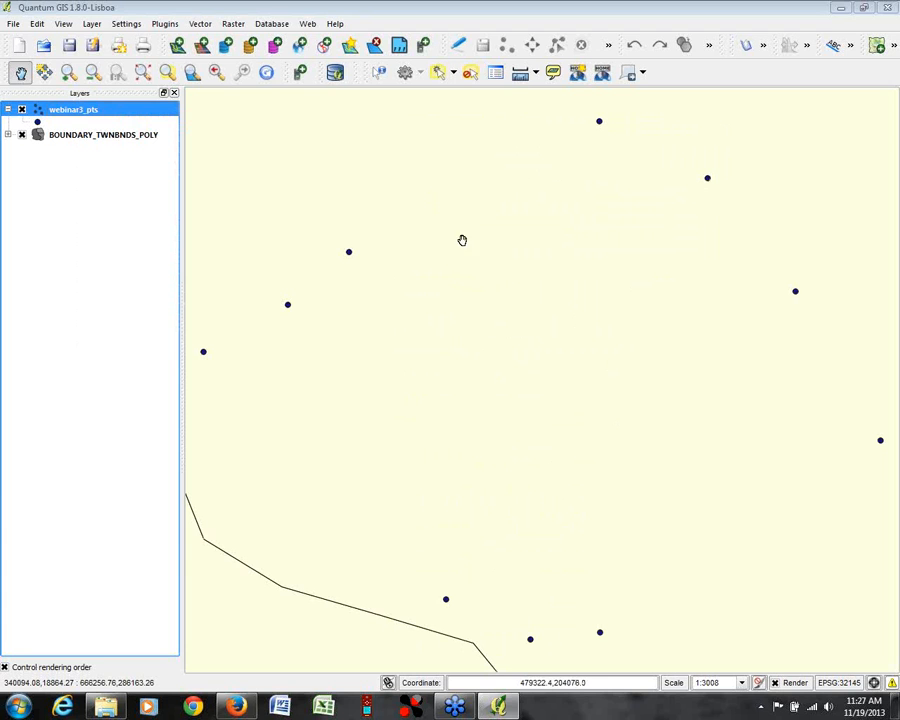
{"action": "left_click", "coordinate": [93, 72]}
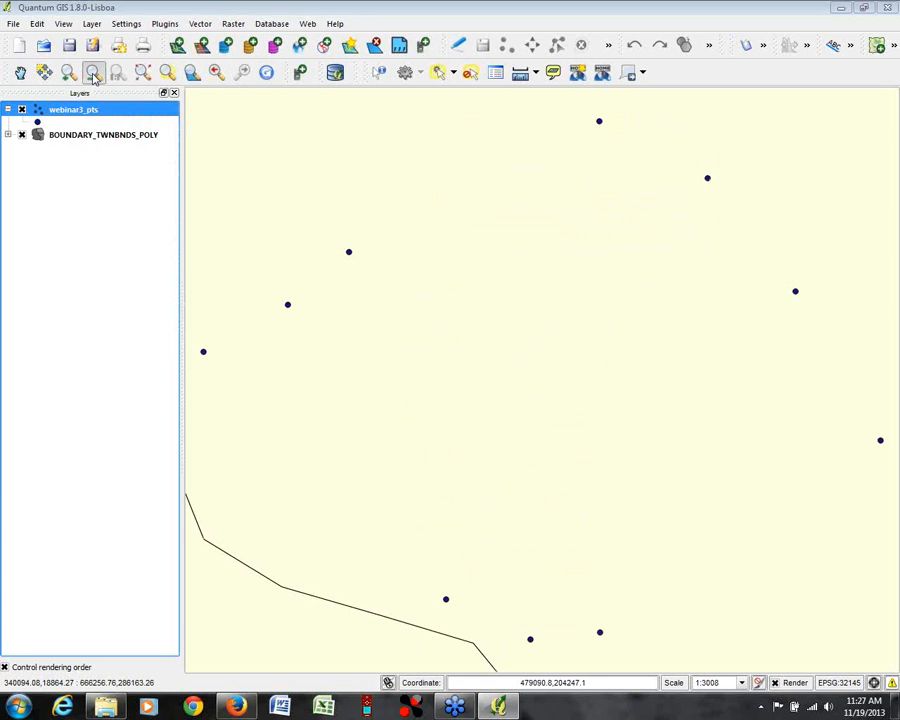
{"action": "left_click", "coordinate": [497, 420]}
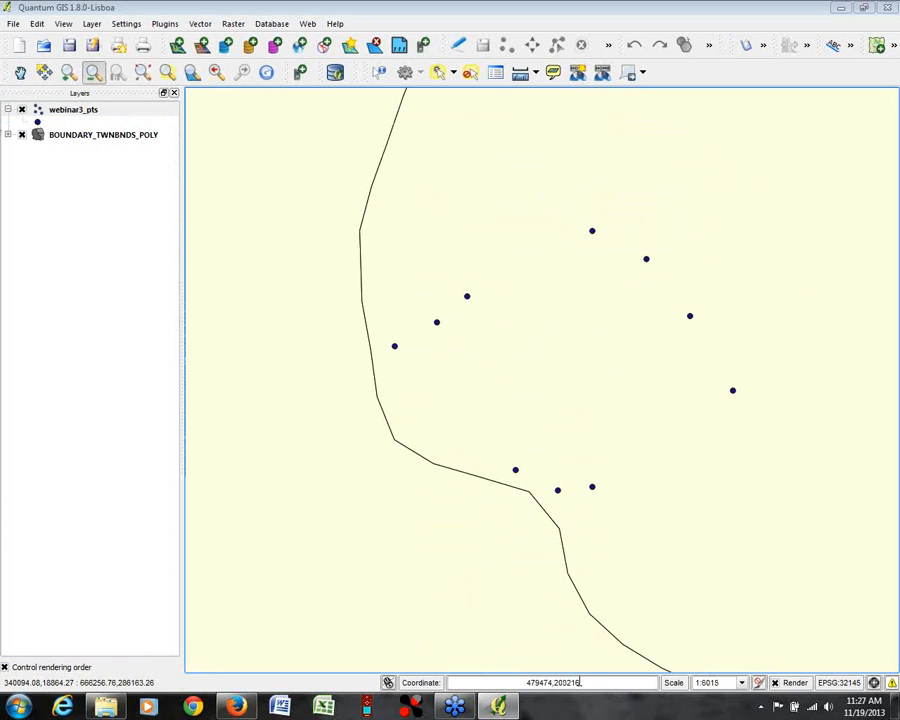
Step: Connect to the bw map server and add its Best of Black and White State Plane layer as "black and white orthos"
{"action": "left_click", "coordinate": [301, 45]}
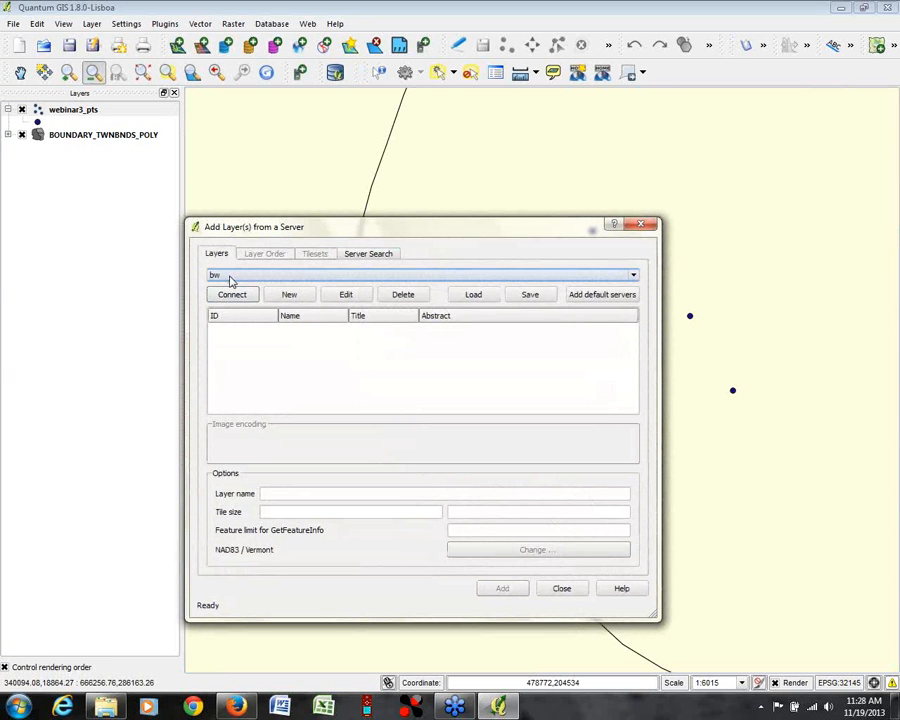
{"action": "left_click", "coordinate": [228, 276]}
{"action": "left_click", "coordinate": [225, 296]}
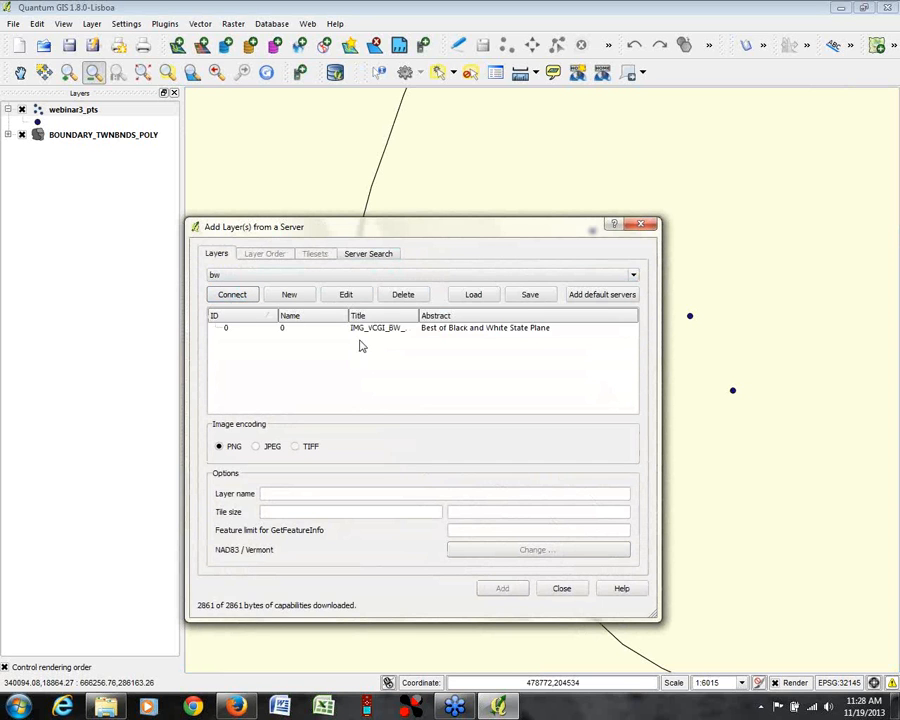
{"action": "left_click", "coordinate": [282, 279]}
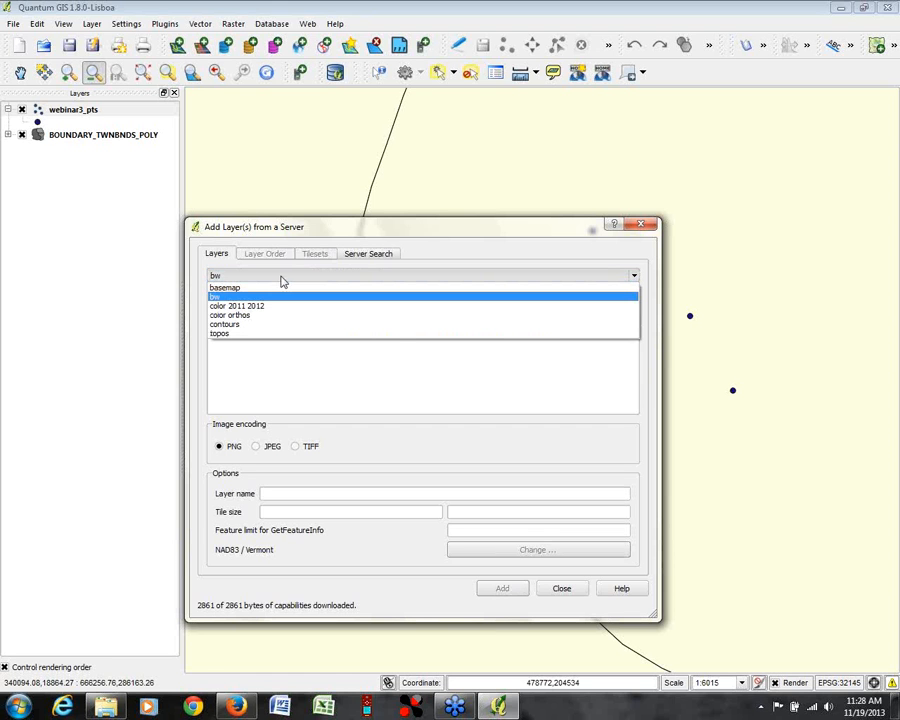
{"action": "left_click", "coordinate": [282, 281]}
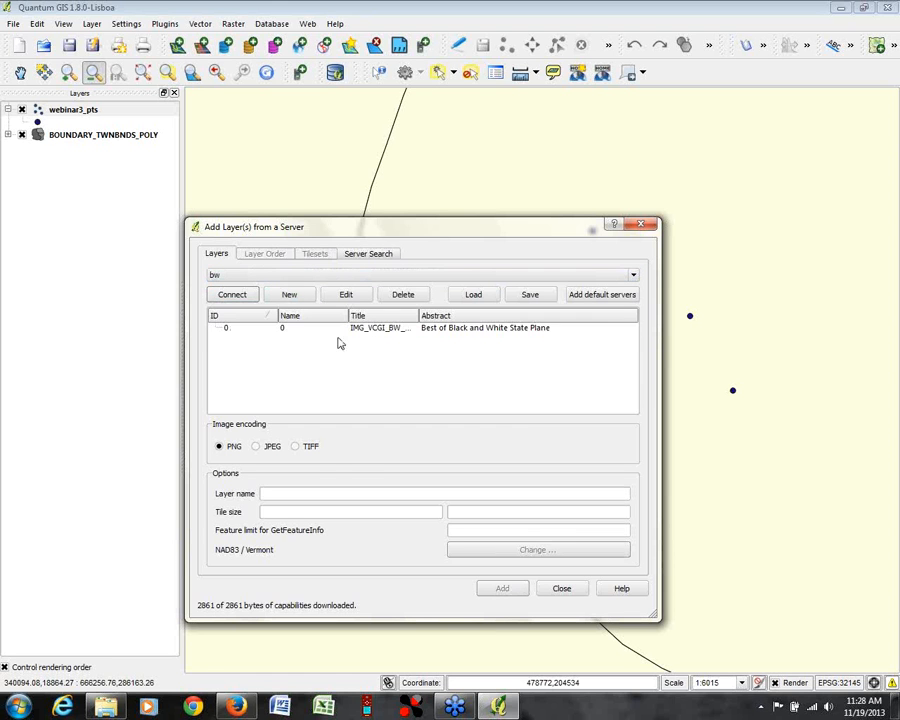
{"action": "left_click", "coordinate": [388, 328]}
{"action": "double_click", "coordinate": [301, 492]}
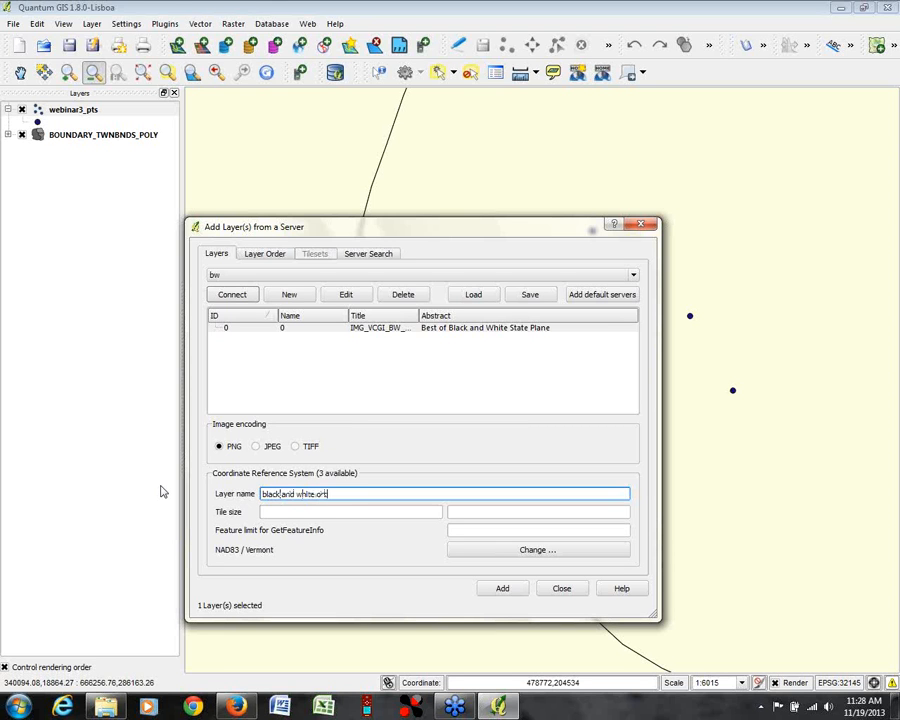
{"action": "left_click", "coordinate": [502, 588]}
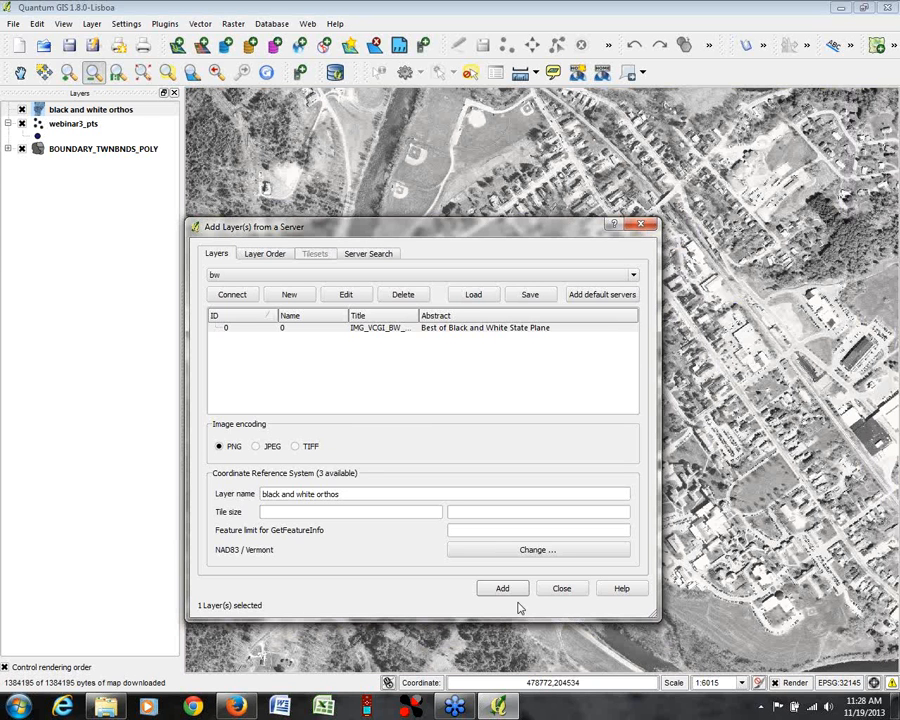
{"action": "left_click", "coordinate": [562, 588]}
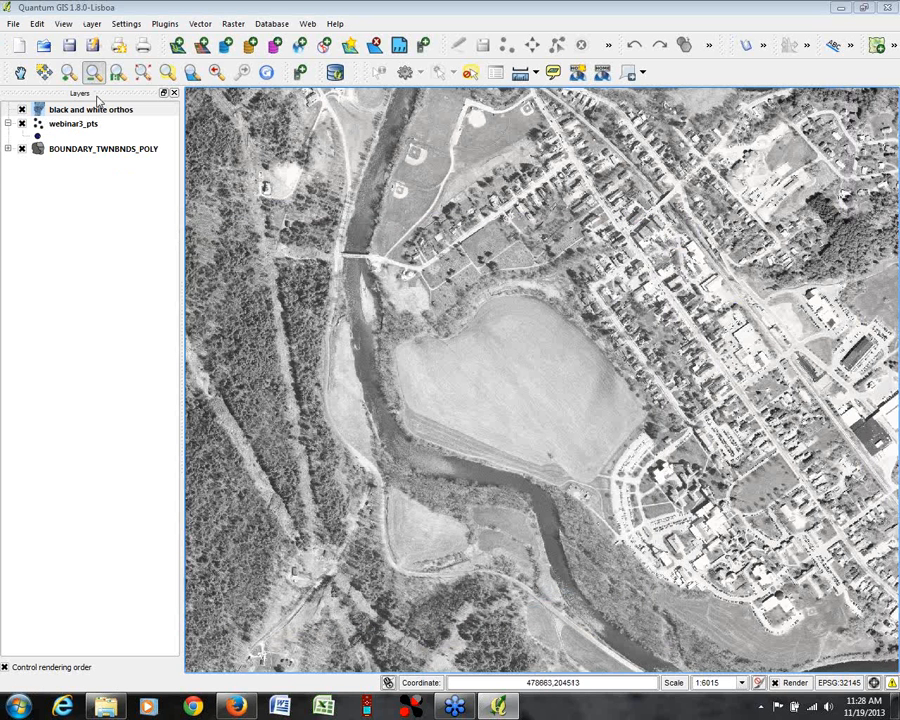
Step: Move the black and white orthos layer below webinar3_pts and style the waypoints in orange at size 5.00
{"action": "mouse_move", "coordinate": [87, 112]}
{"action": "left_mouse_down"}
{"action": "mouse_move", "coordinate": [70, 114]}
{"action": "mouse_move", "coordinate": [62, 134]}
{"action": "left_mouse_up"}
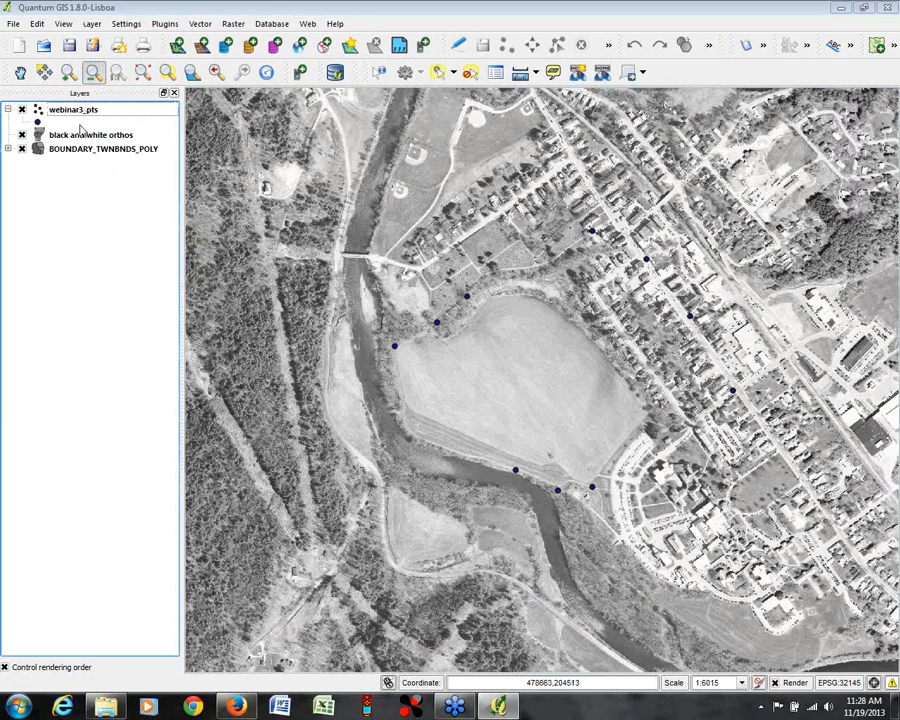
{"action": "double_click", "coordinate": [72, 109]}
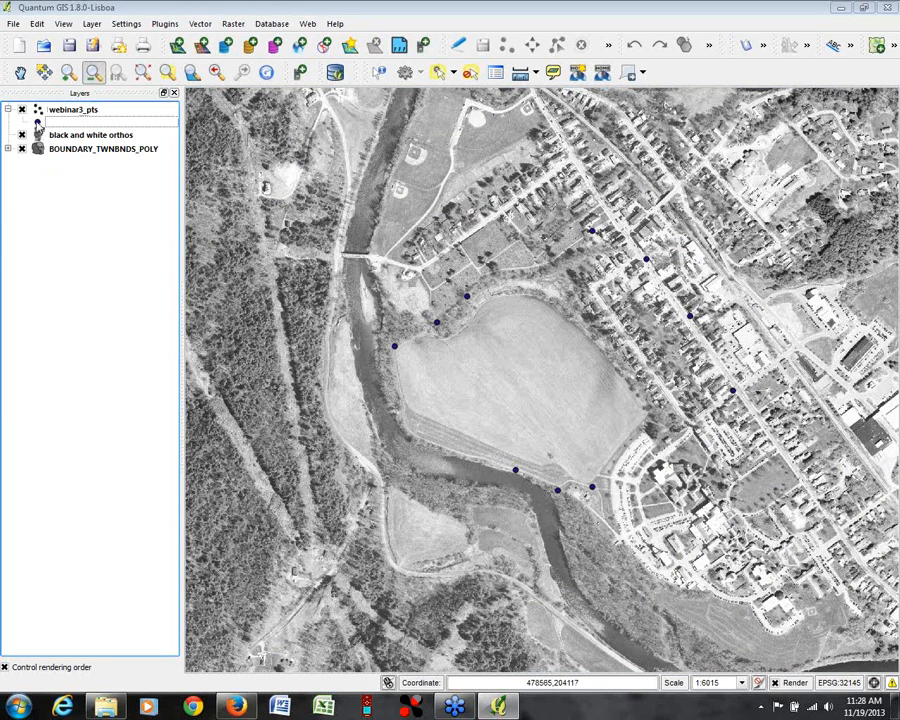
{"action": "left_click", "coordinate": [322, 350]}
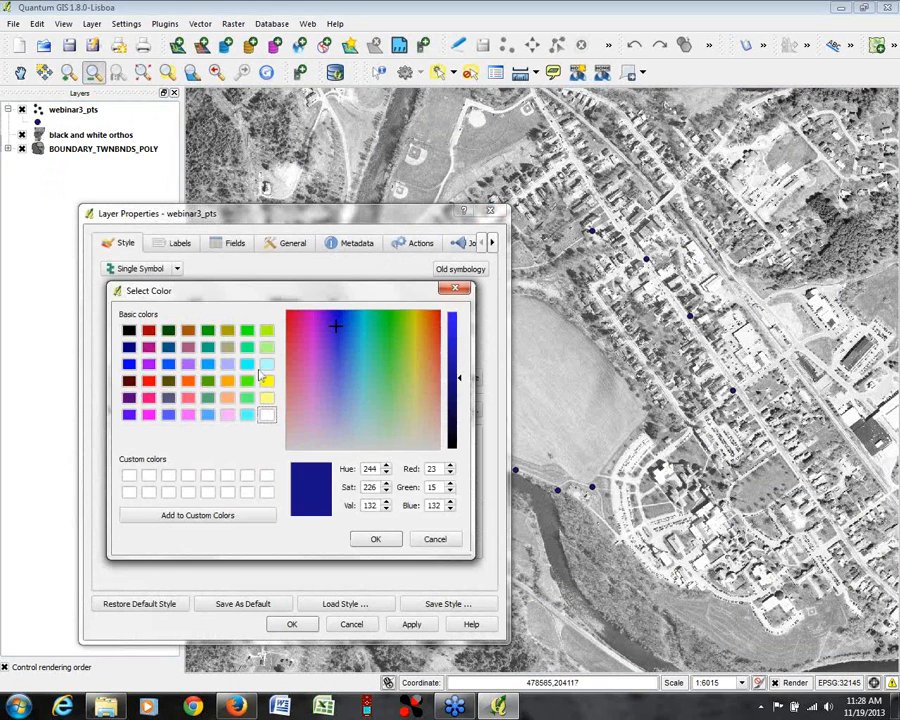
{"action": "left_click", "coordinate": [228, 381]}
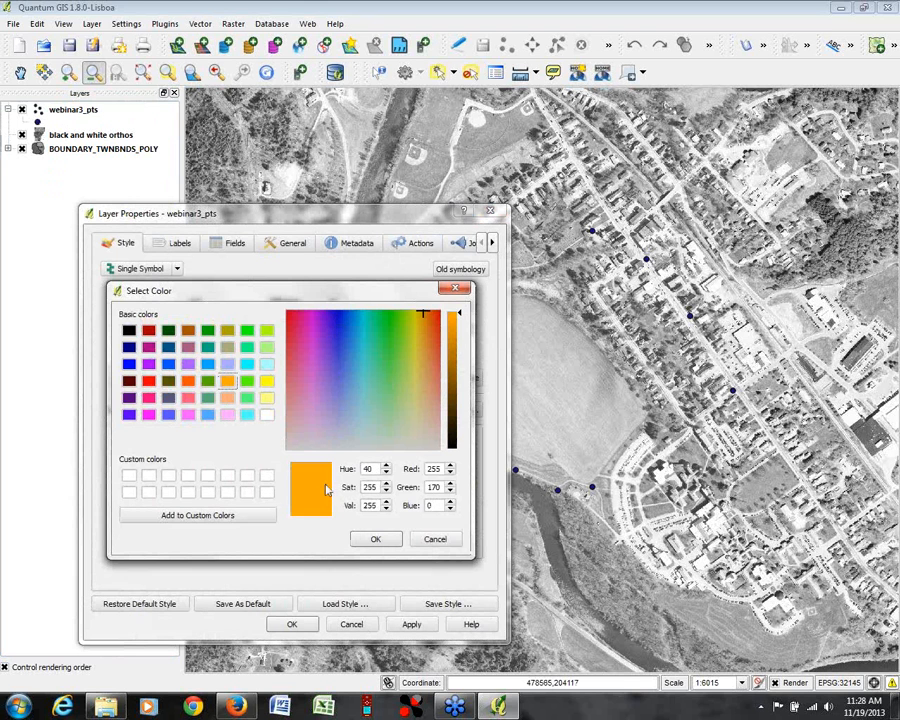
{"action": "left_click", "coordinate": [375, 539]}
{"action": "left_click", "coordinate": [471, 306]}
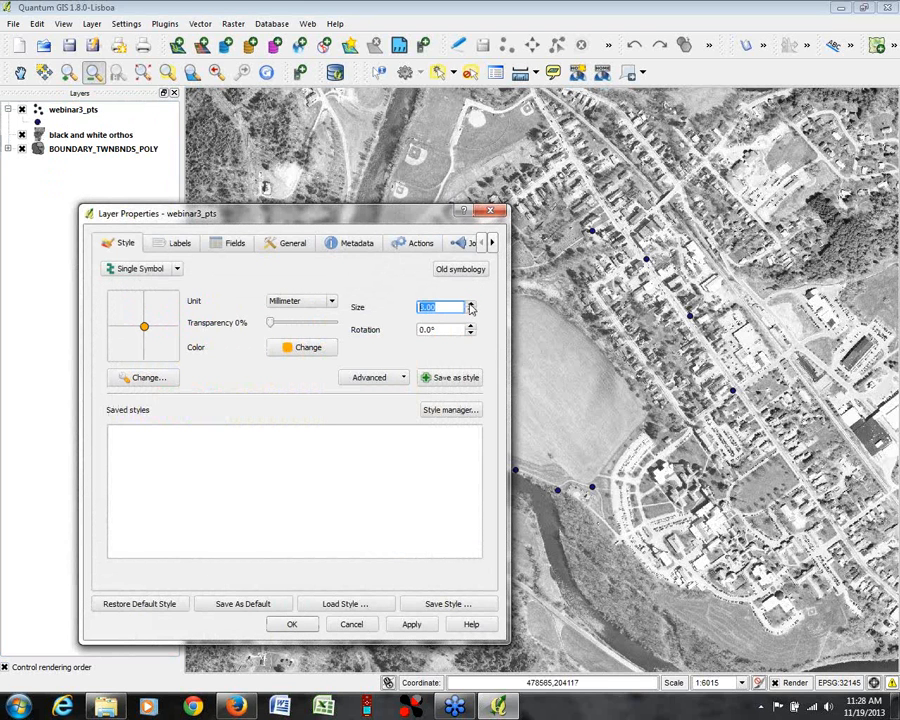
{"action": "left_click", "coordinate": [292, 624]}
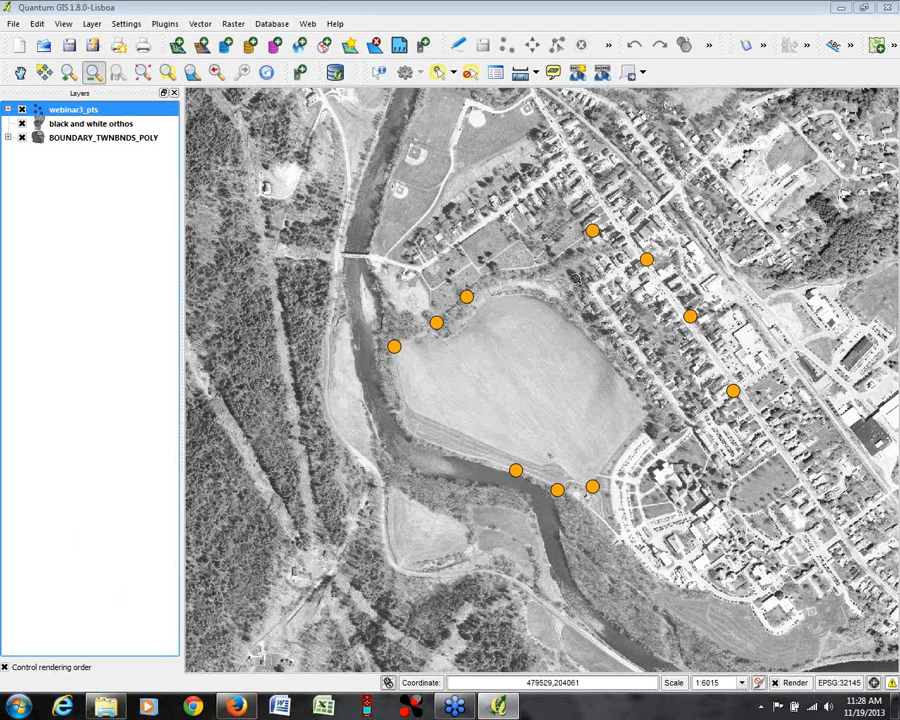
Step: Set up a GPS download of tracks from the Garmin serial device over usb with the layer name webinar3_trk
{"action": "left_click", "coordinate": [208, 47]}
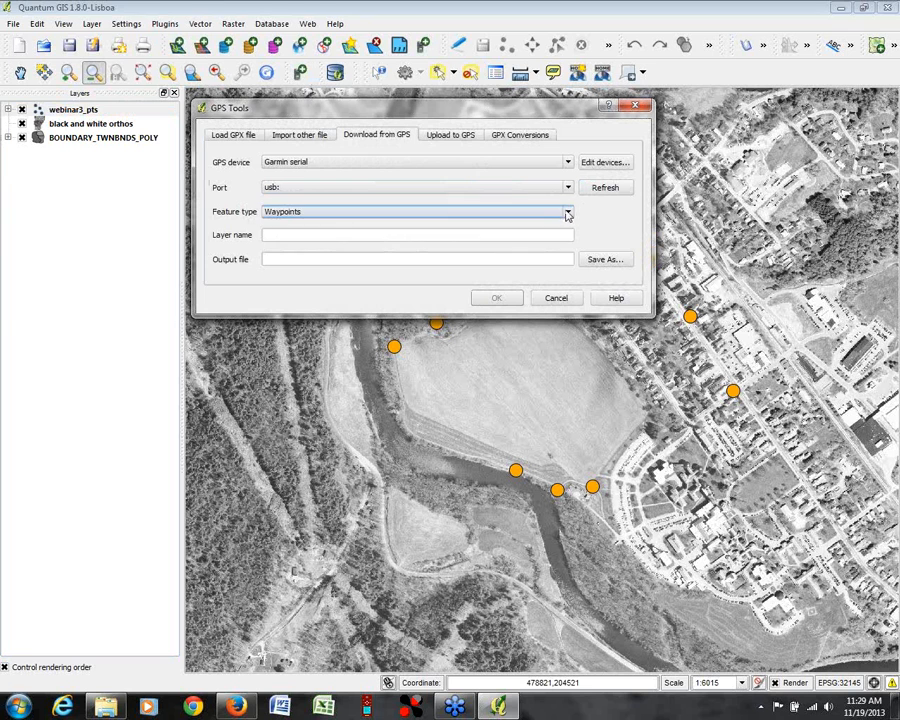
{"action": "left_click", "coordinate": [567, 211]}
{"action": "left_click", "coordinate": [284, 244]}
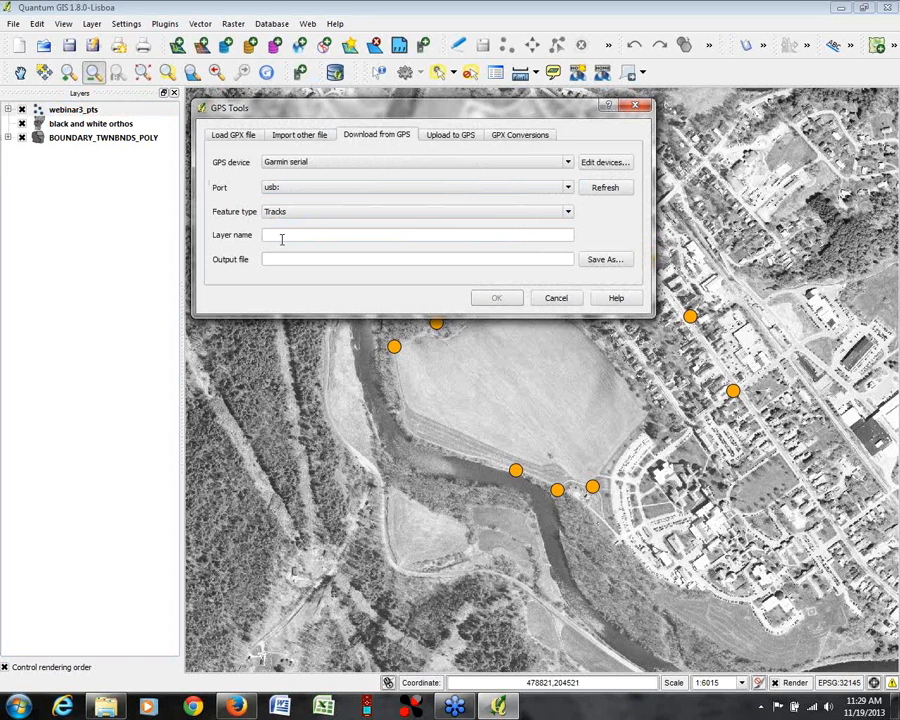
{"action": "left_click", "coordinate": [456, 236]}
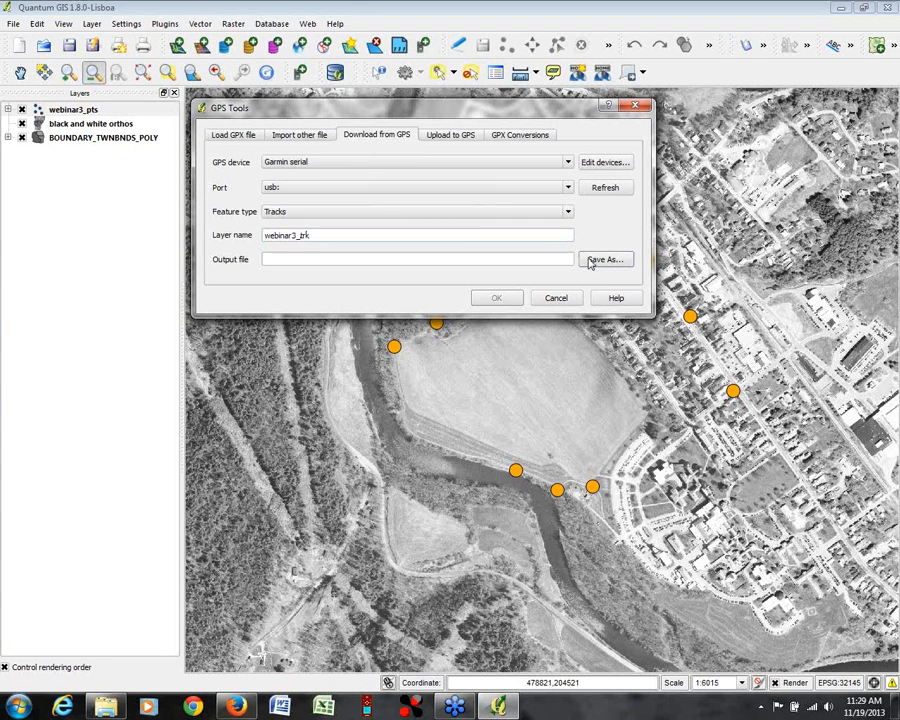
Step: Set the output file to webinar3_trk.gpx in the outreach\webinar\gps folder and download the tracks
{"action": "left_click", "coordinate": [600, 259]}
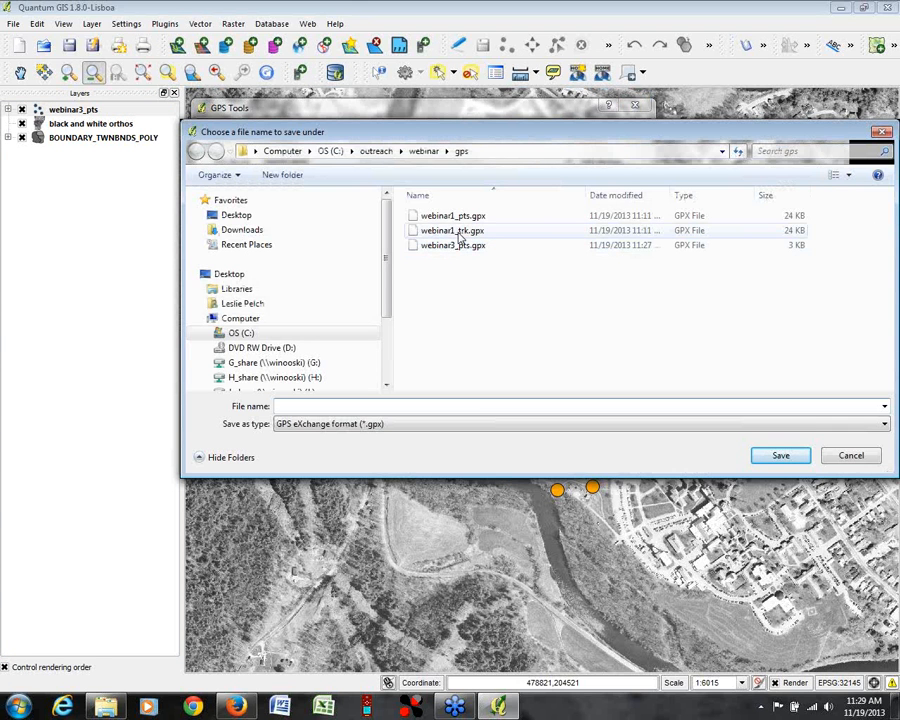
{"action": "left_click", "coordinate": [455, 247]}
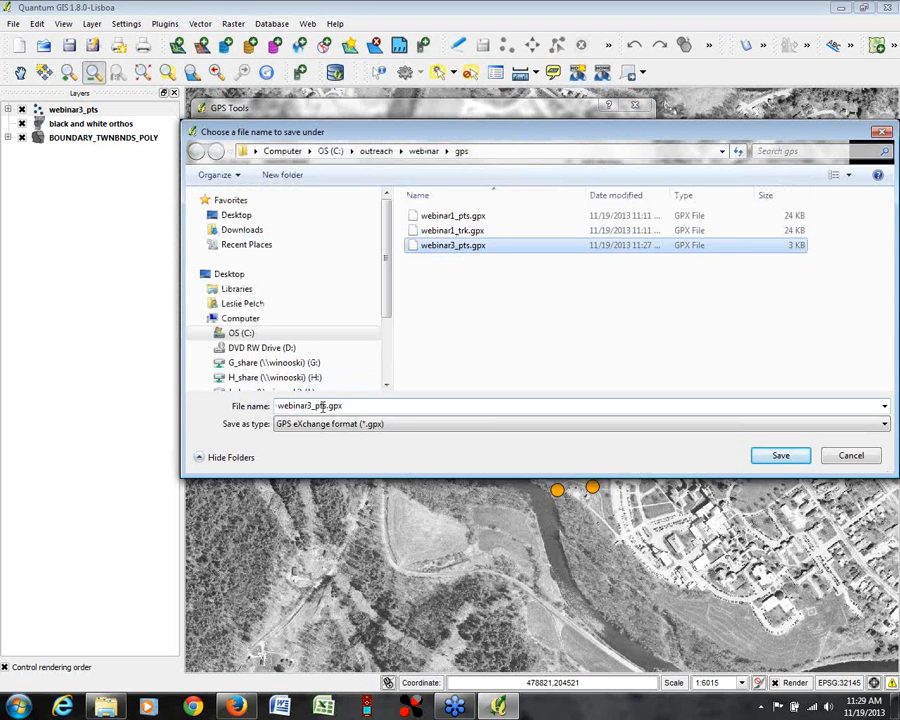
{"action": "left_click", "coordinate": [325, 406]}
{"action": "left_click", "coordinate": [327, 406]}
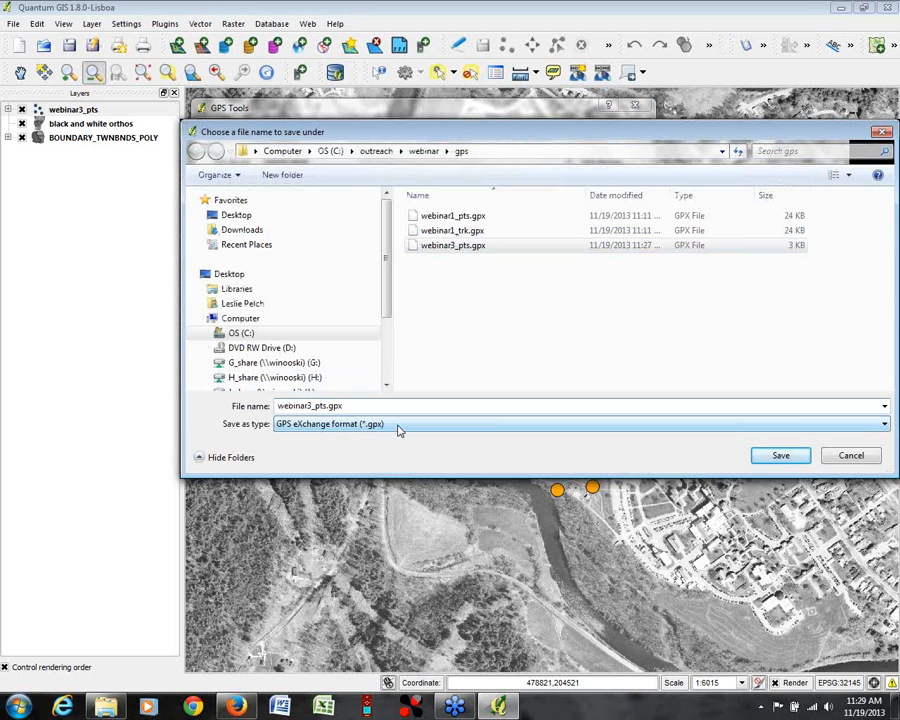
{"action": "key", "text": "BackSpace"}
{"action": "key", "text": "BackSpace"}
{"action": "key", "text": "BackSpace"}
{"action": "type", "text": "t"}
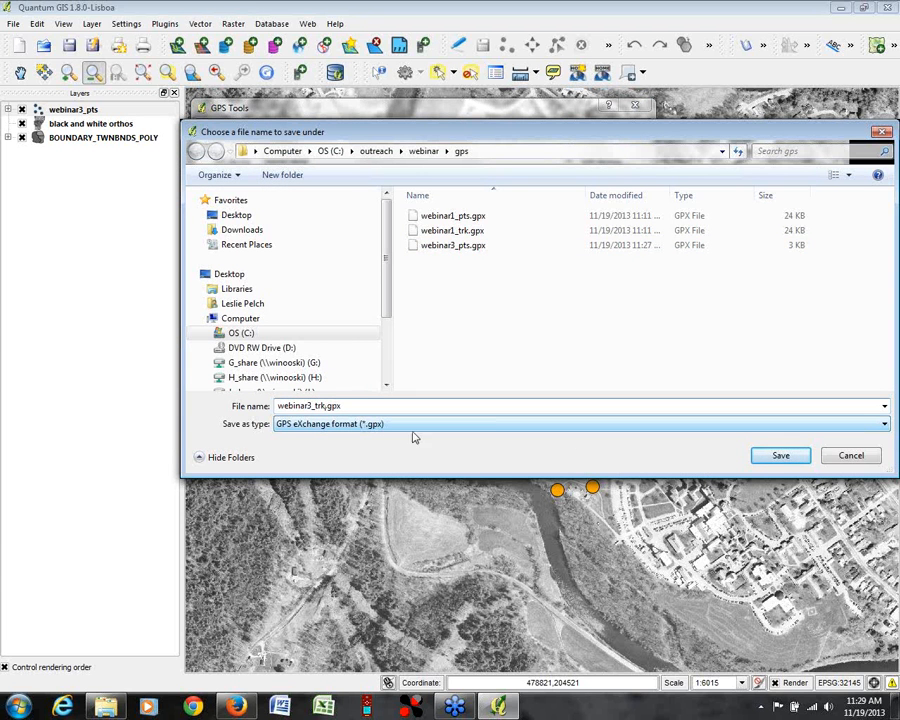
{"action": "type", "text": "rk"}
{"action": "left_click", "coordinate": [774, 456]}
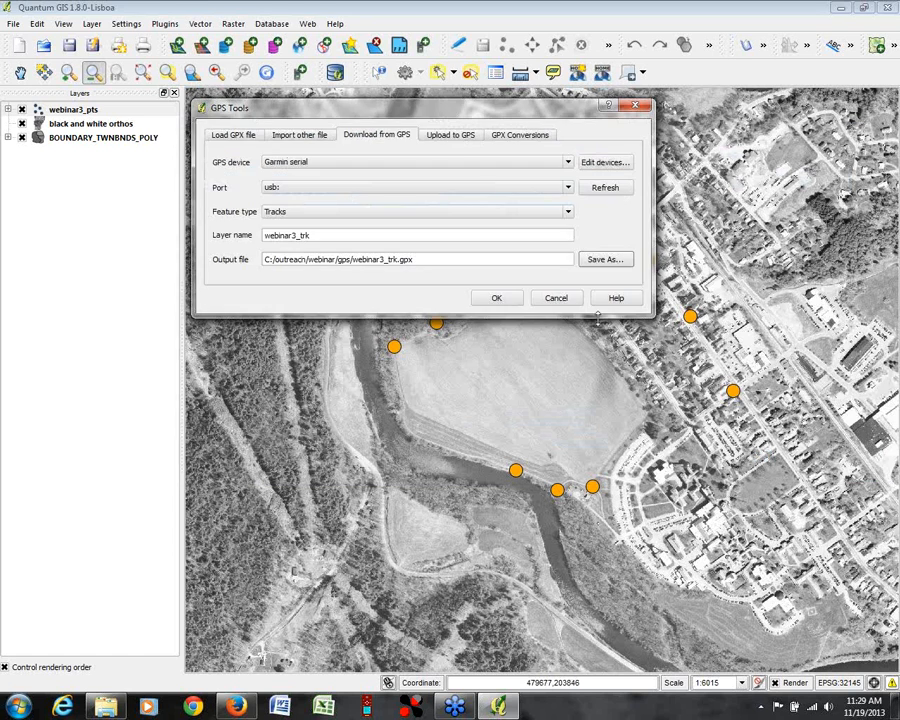
{"action": "left_click", "coordinate": [503, 299]}
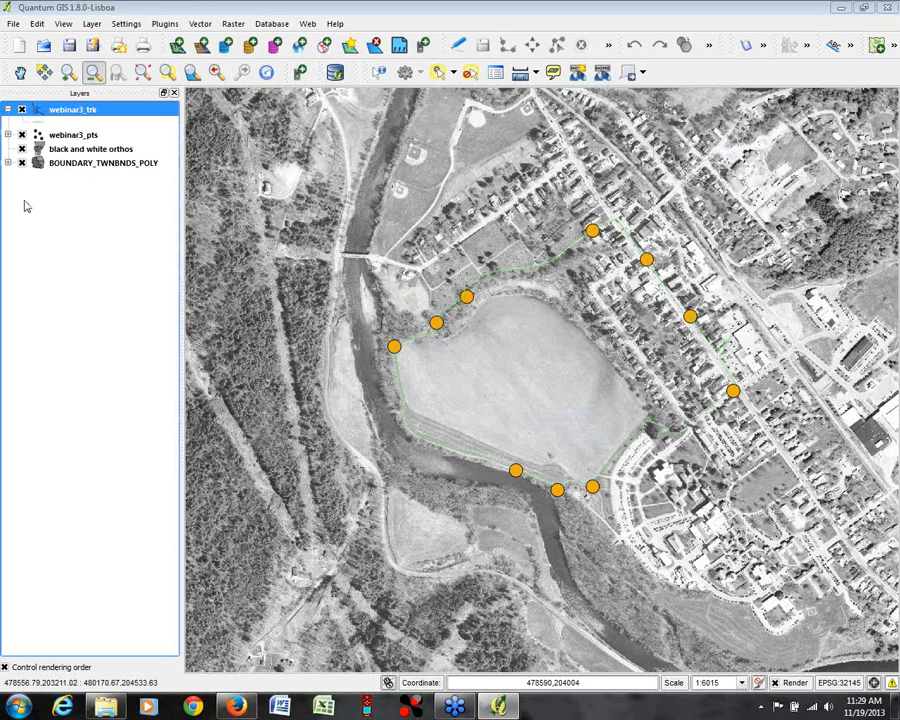
Step: Style the webinar3_trk line in light pink with a width of 2.26 mm and move webinar3_pts above it
{"action": "double_click", "coordinate": [62, 109]}
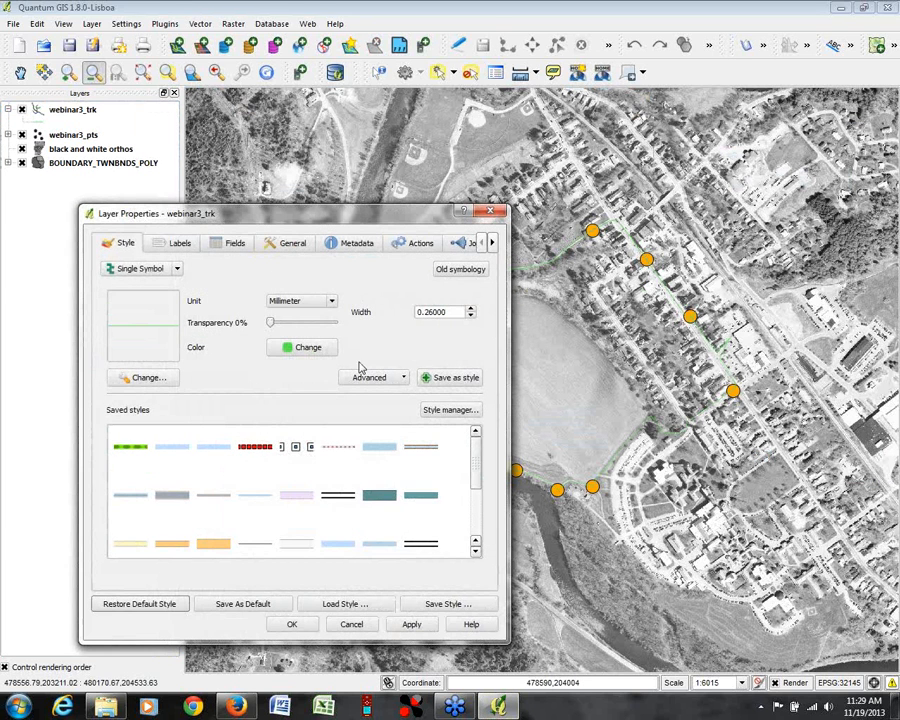
{"action": "left_click", "coordinate": [470, 308]}
{"action": "left_click", "coordinate": [470, 308]}
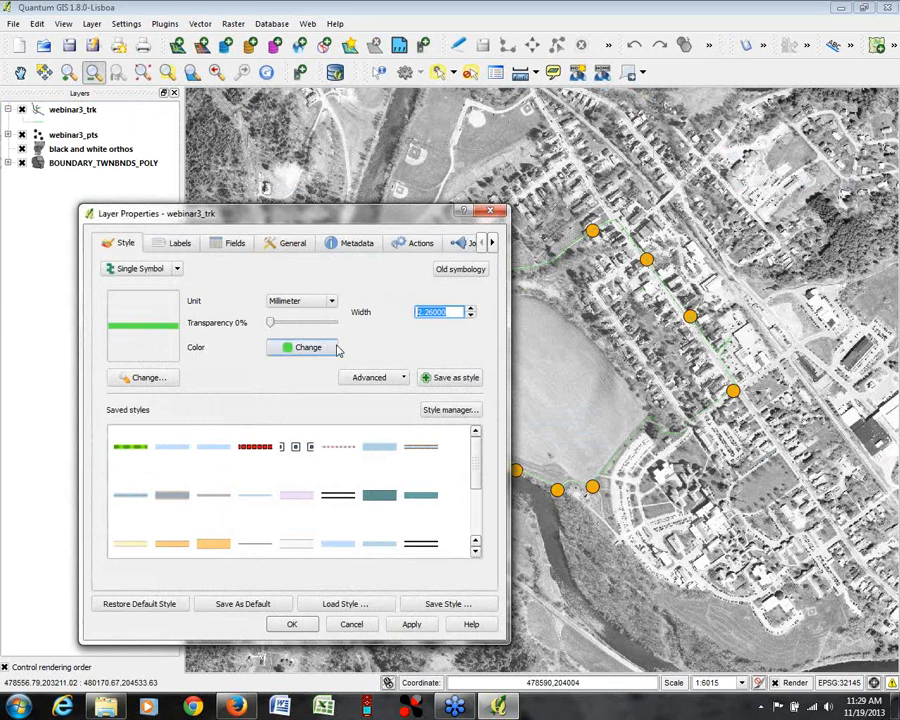
{"action": "left_click", "coordinate": [310, 347]}
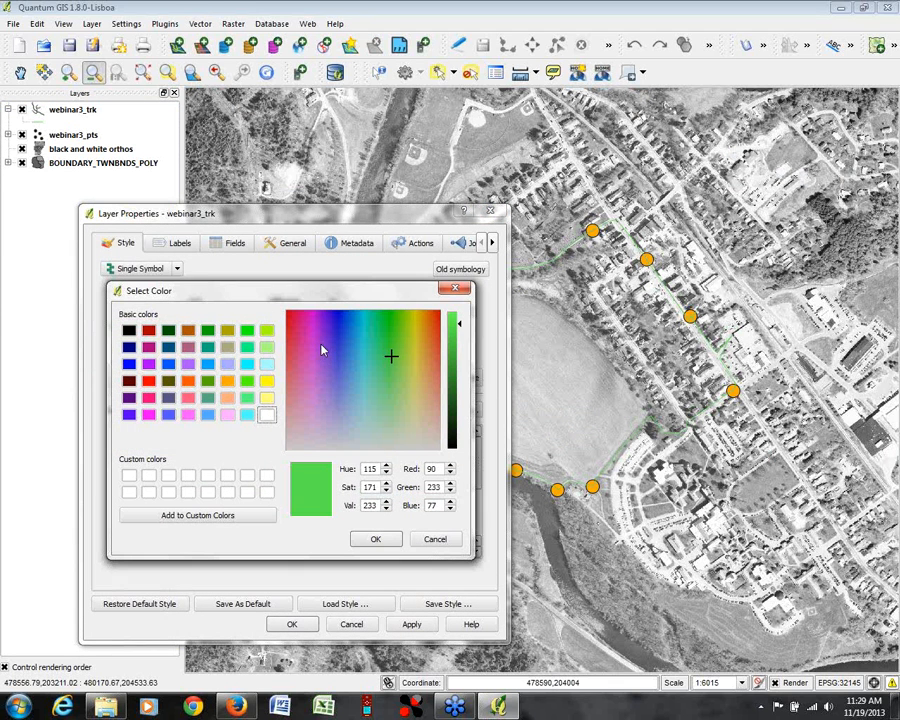
{"action": "left_click", "coordinate": [228, 414]}
{"action": "left_click", "coordinate": [368, 540]}
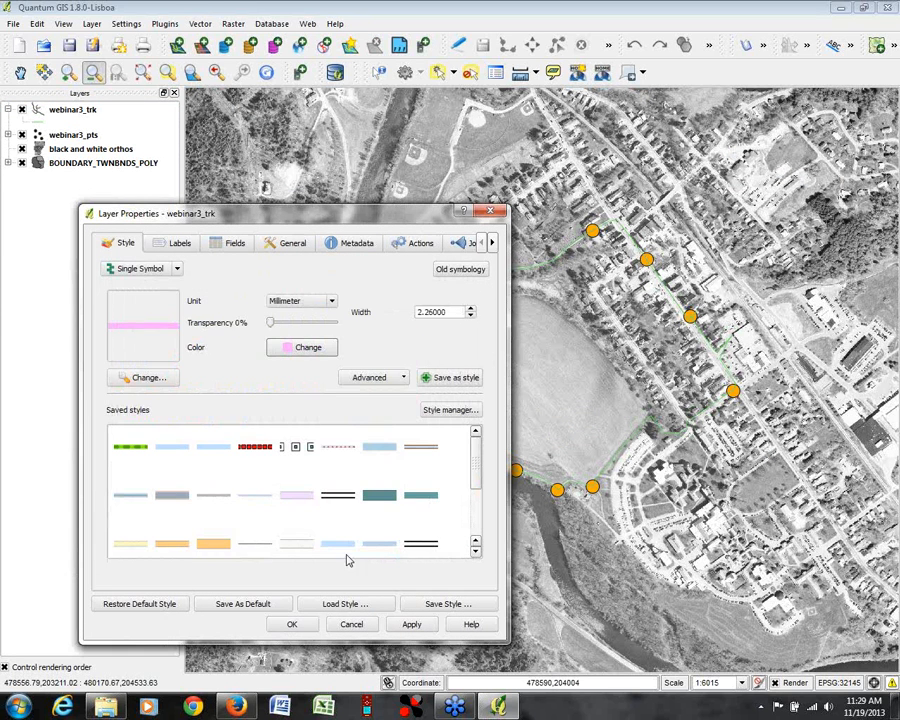
{"action": "left_click", "coordinate": [292, 624]}
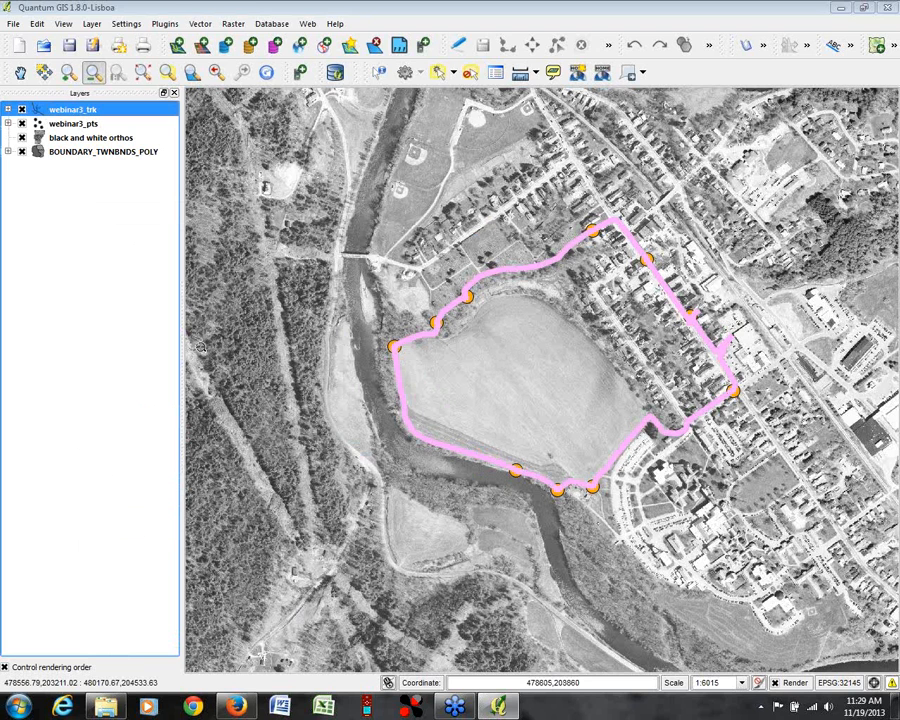
{"action": "left_click_drag", "start_coordinate": [75, 125], "coordinate": [69, 105]}
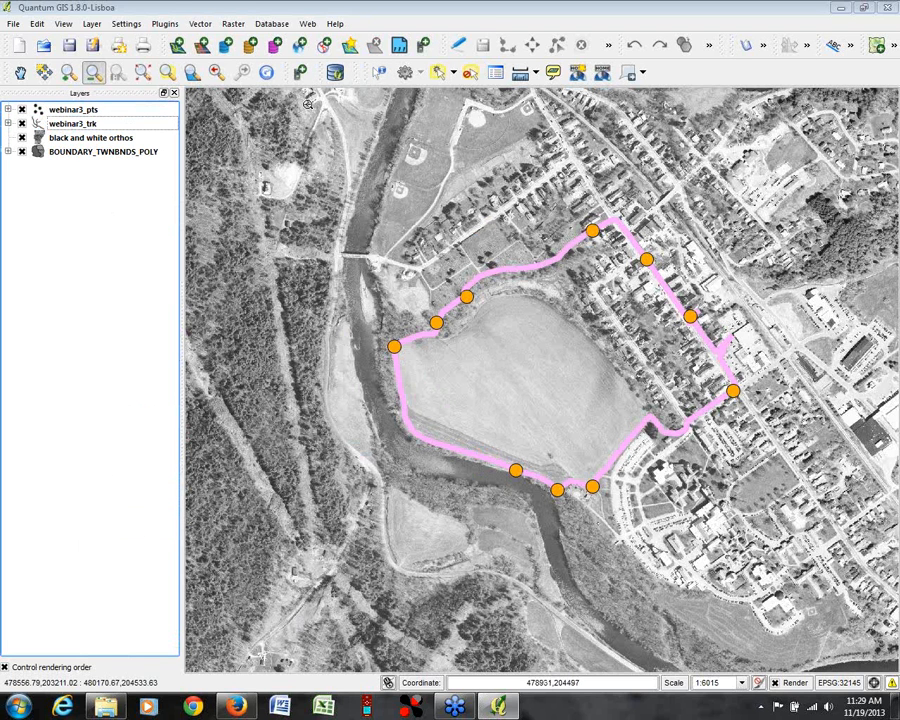
Step: Identify the webinar3_pts waypoint at the north-west edge of the large field and read its attributes
{"action": "left_click", "coordinate": [379, 72]}
{"action": "left_click", "coordinate": [470, 298]}
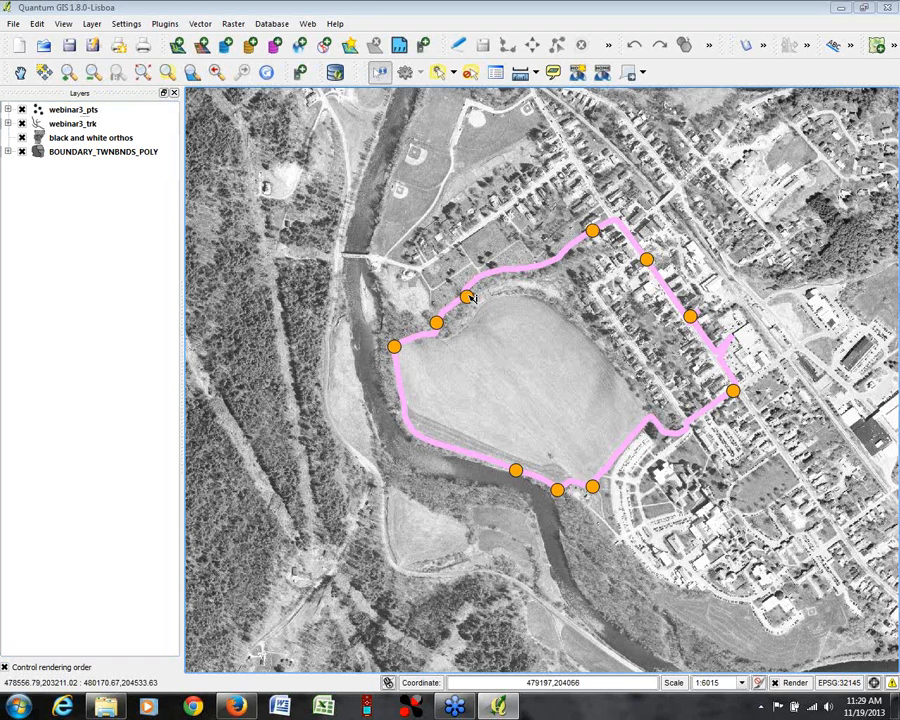
{"action": "left_click", "coordinate": [422, 77]}
{"action": "left_click", "coordinate": [70, 112]}
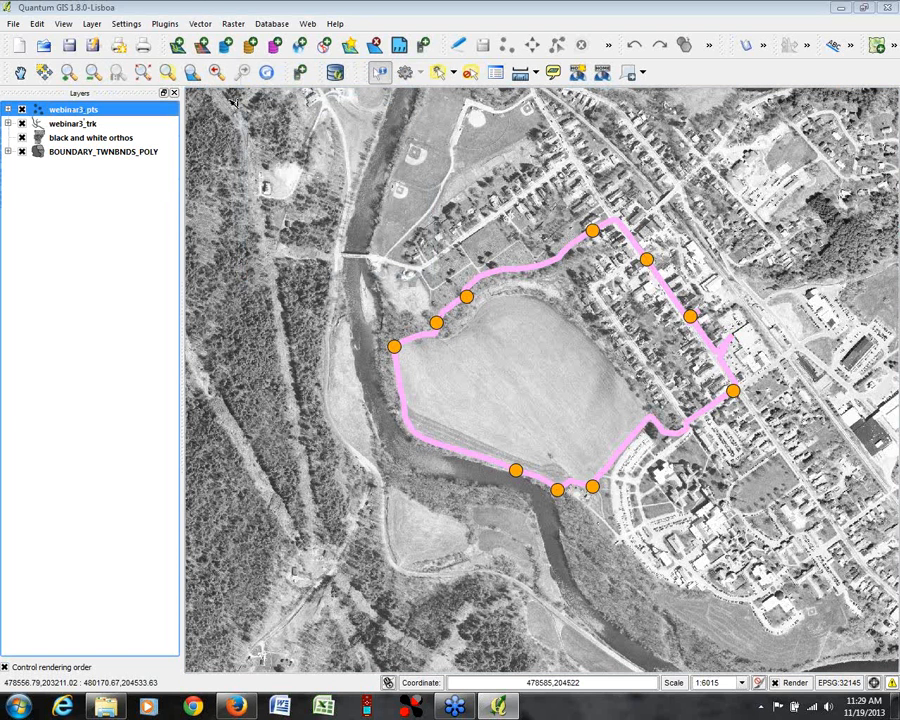
{"action": "left_click", "coordinate": [467, 297]}
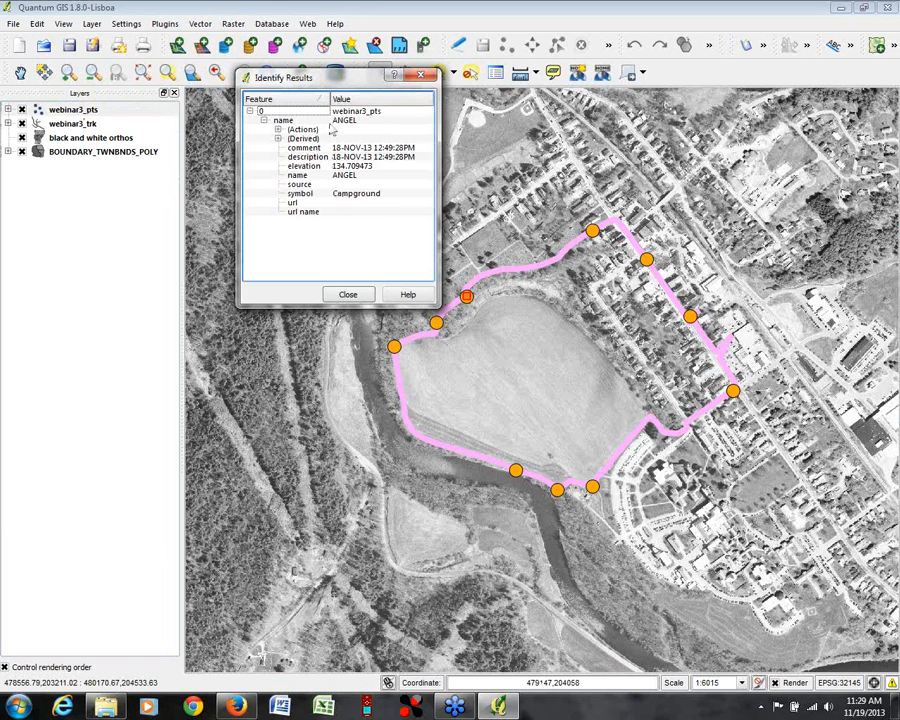
{"action": "left_click", "coordinate": [422, 77]}
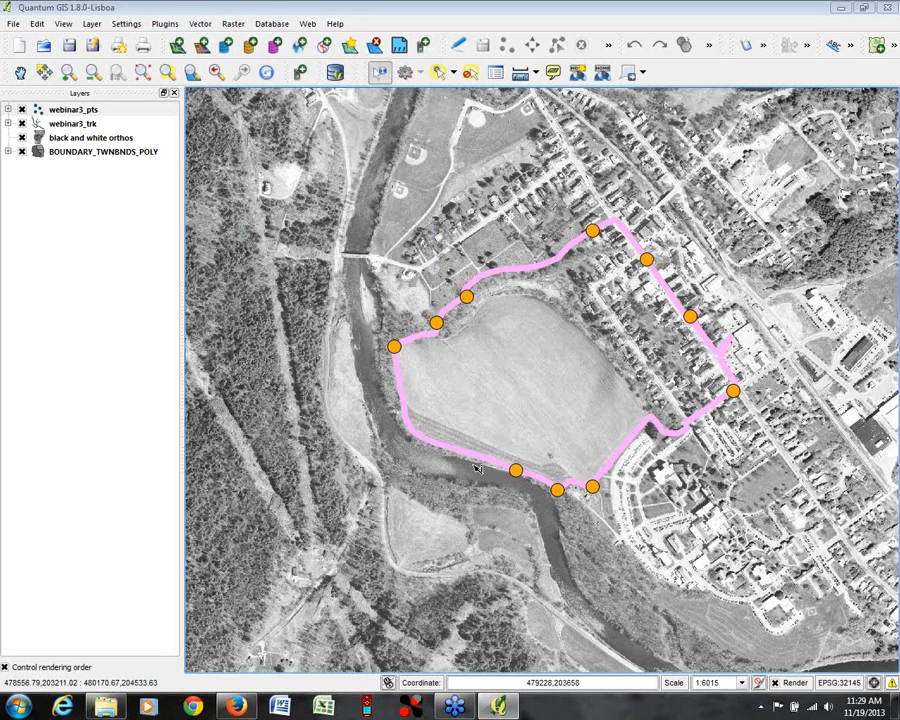
Step: Identify the waypoints along the river, at the field's western and southern corners, and on the main street to read their attributes
{"action": "left_click", "coordinate": [516, 471]}
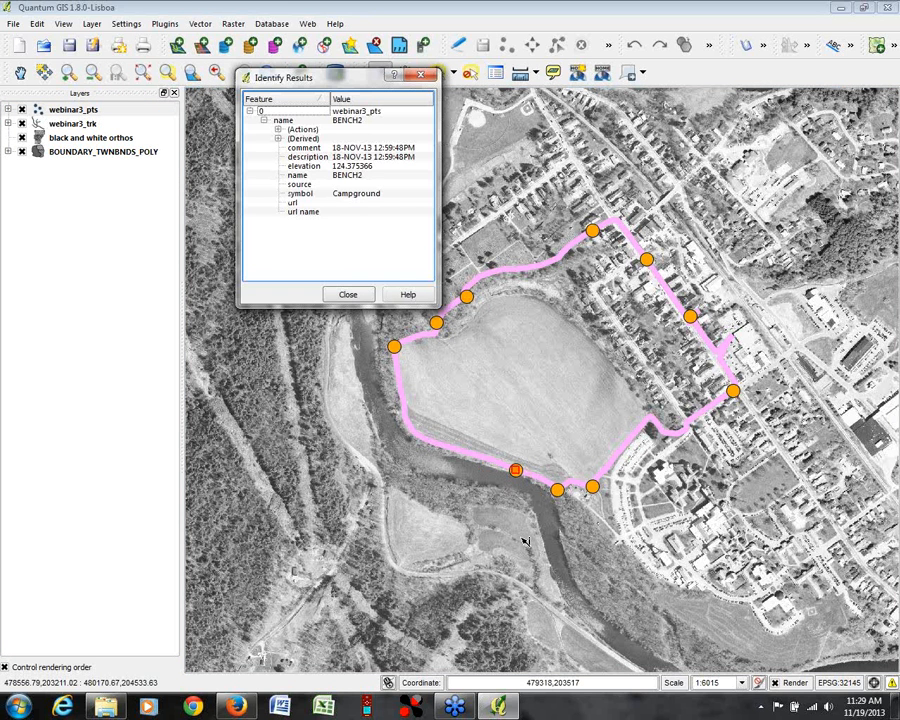
{"action": "left_click", "coordinate": [394, 347]}
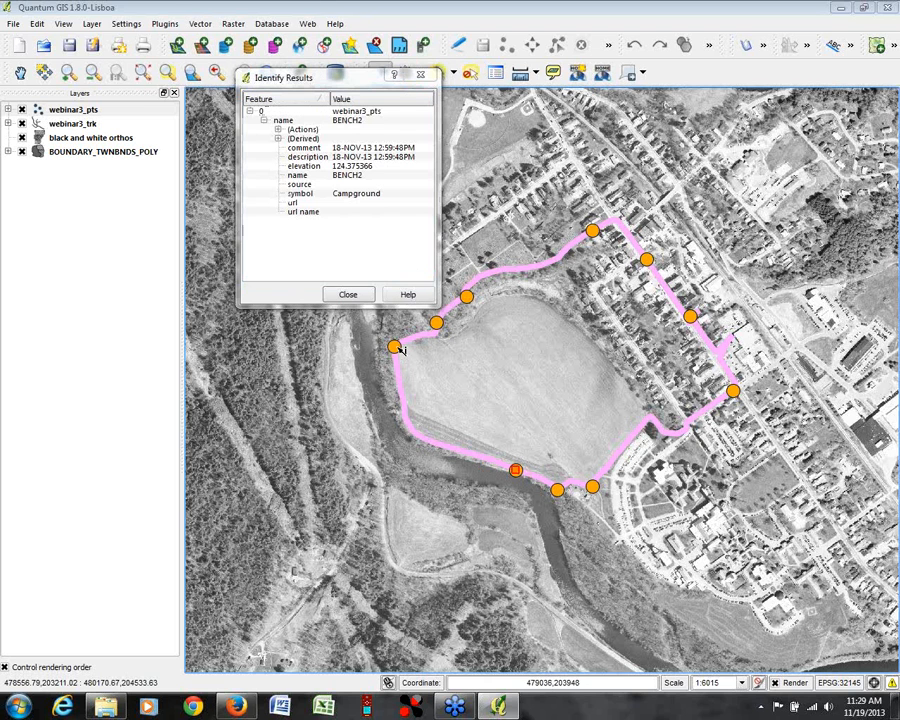
{"action": "left_click", "coordinate": [593, 487]}
{"action": "left_click", "coordinate": [420, 76]}
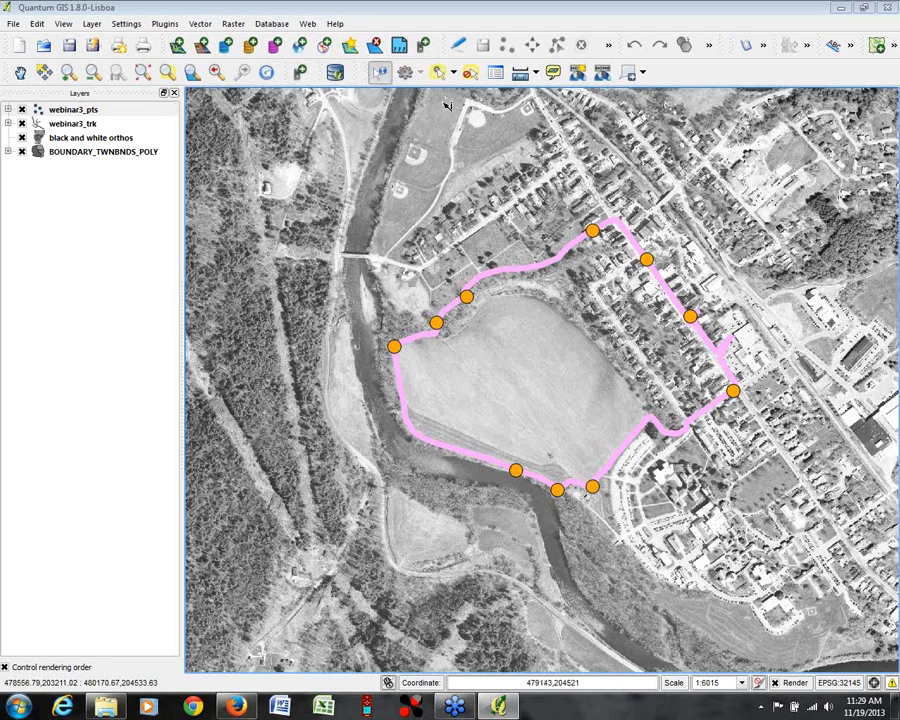
{"action": "left_click", "coordinate": [688, 314]}
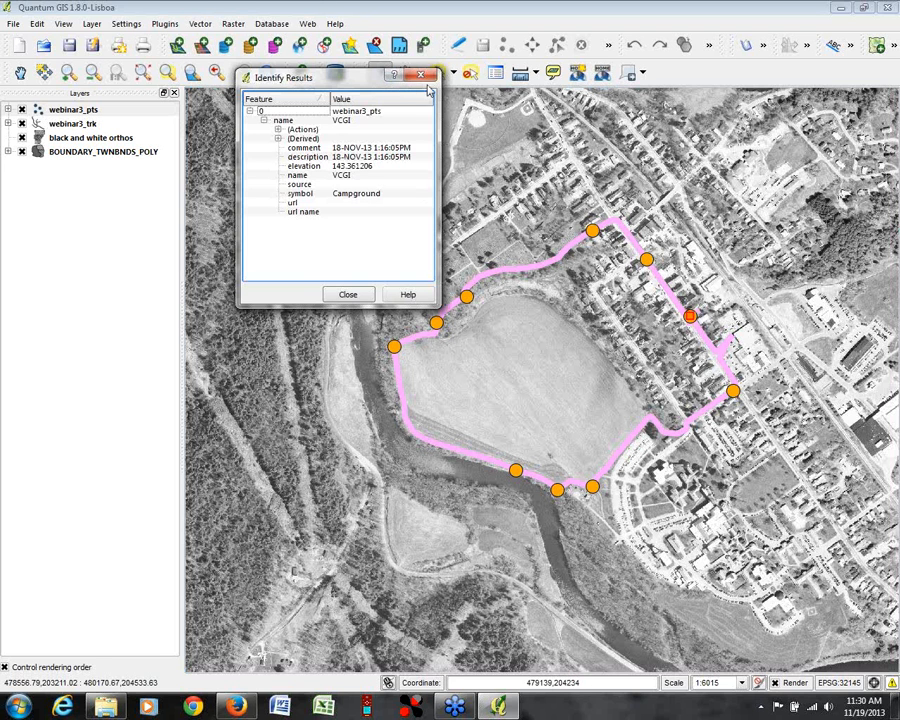
{"action": "left_click", "coordinate": [422, 76]}
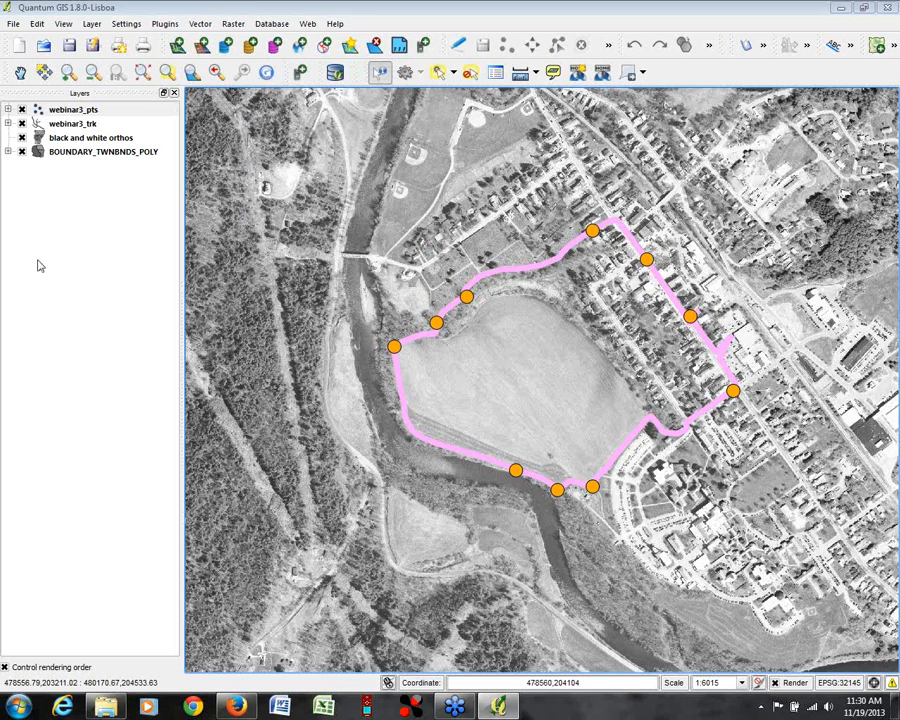
{"action": "right_click", "coordinate": [68, 117]}
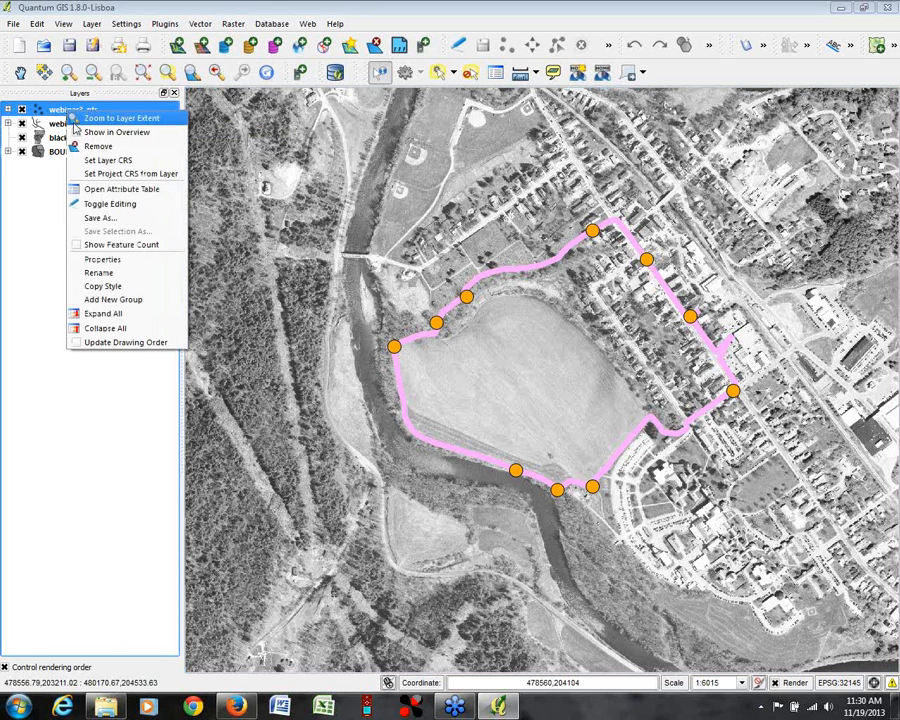
{"action": "left_click", "coordinate": [100, 217]}
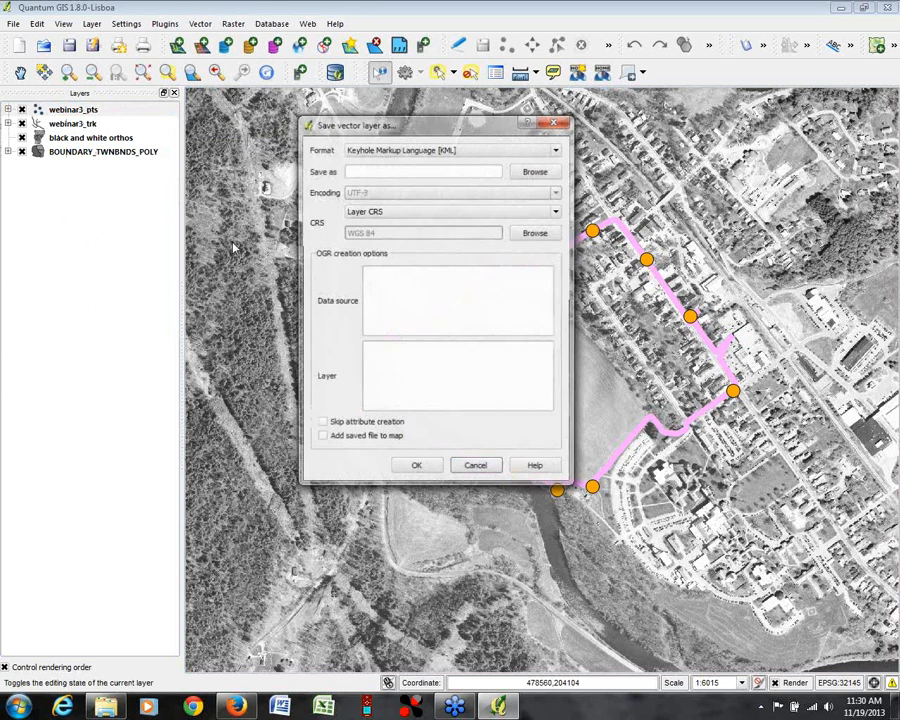
{"action": "left_click", "coordinate": [557, 150]}
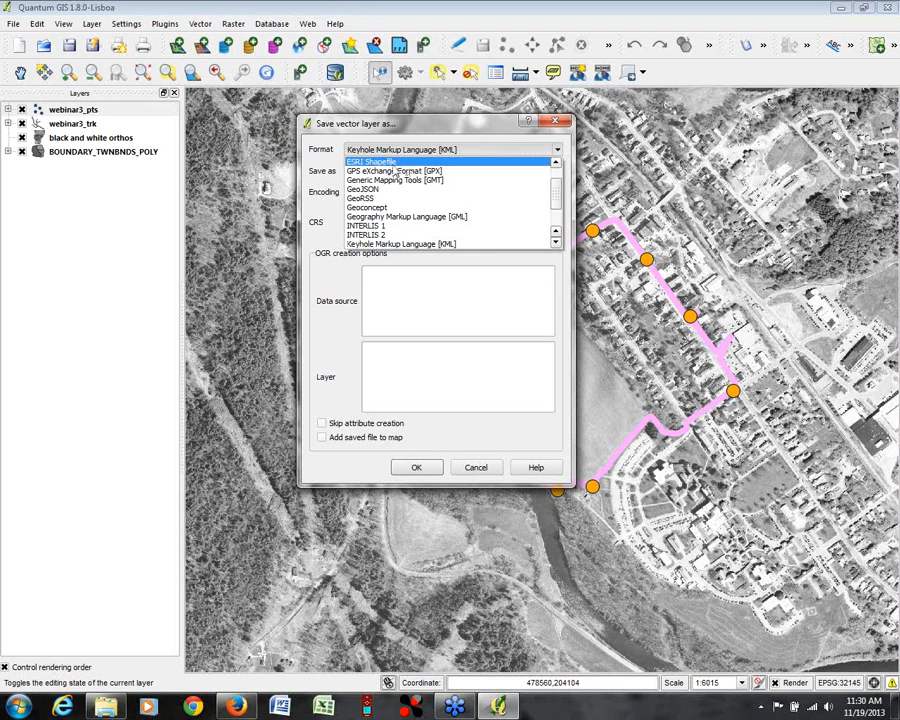
{"action": "left_click", "coordinate": [371, 161]}
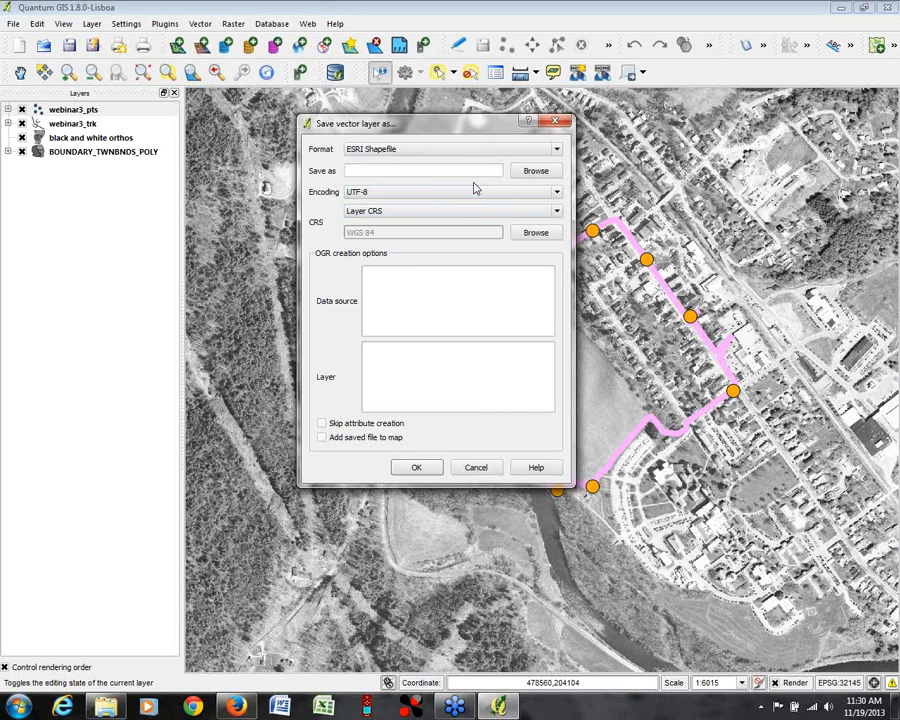
{"action": "left_click", "coordinate": [556, 152]}
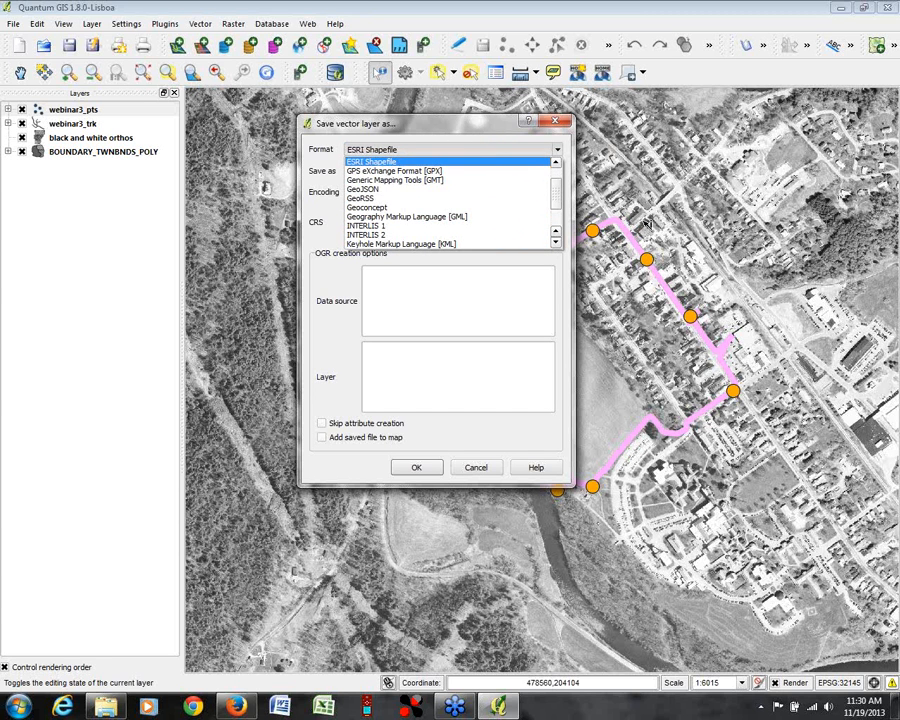
{"action": "left_click", "coordinate": [363, 163]}
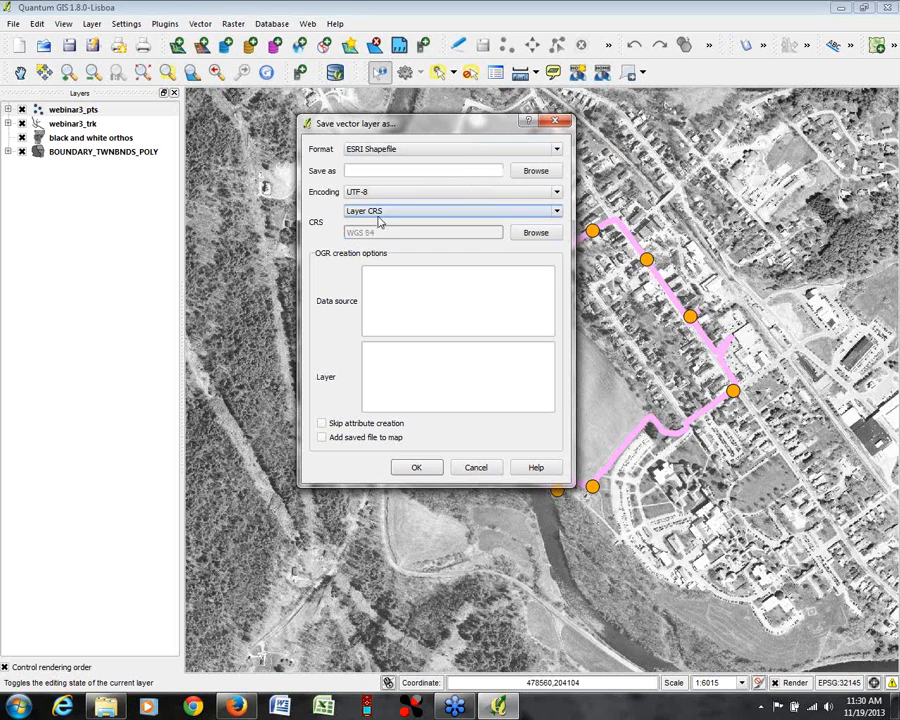
{"action": "left_click", "coordinate": [557, 215]}
{"action": "left_click", "coordinate": [555, 222]}
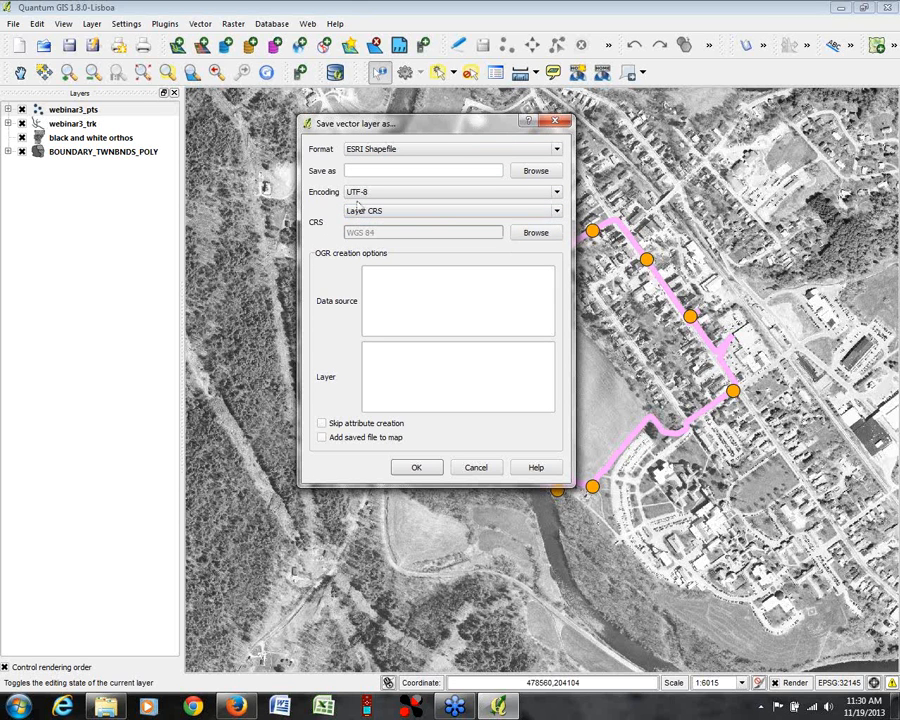
{"action": "left_click", "coordinate": [557, 211]}
{"action": "left_click", "coordinate": [528, 231]}
{"action": "left_click", "coordinate": [382, 216]}
{"action": "left_click", "coordinate": [382, 216]}
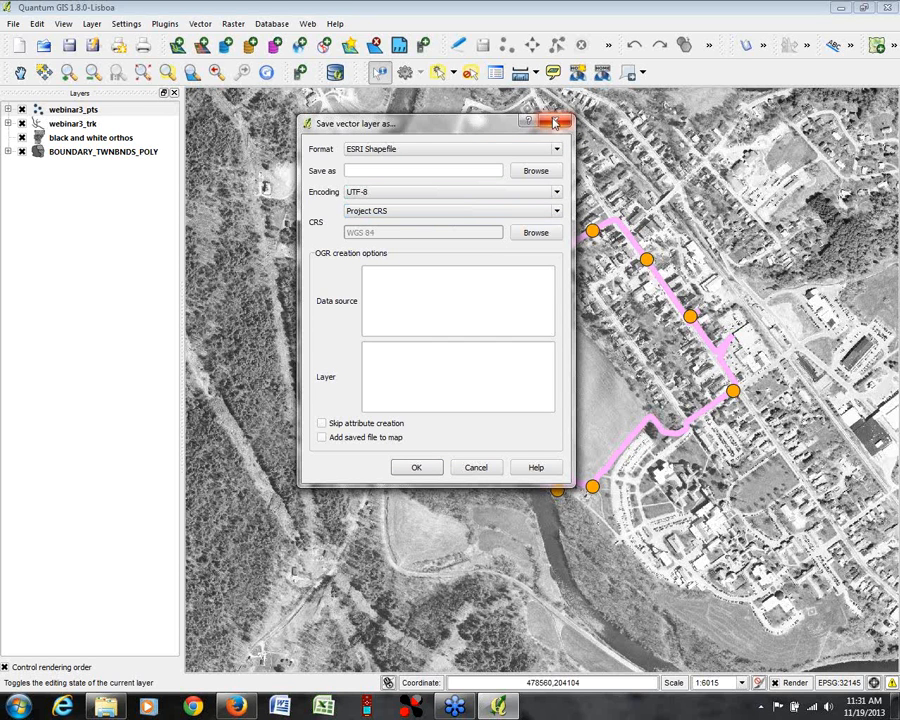
{"action": "left_click", "coordinate": [480, 149]}
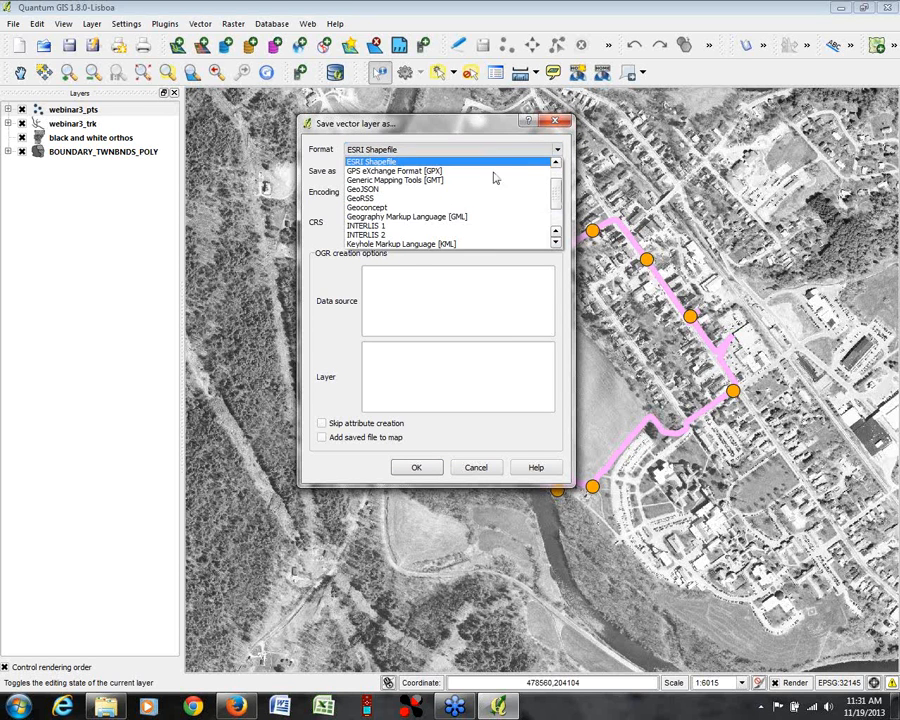
{"action": "left_click", "coordinate": [406, 246]}
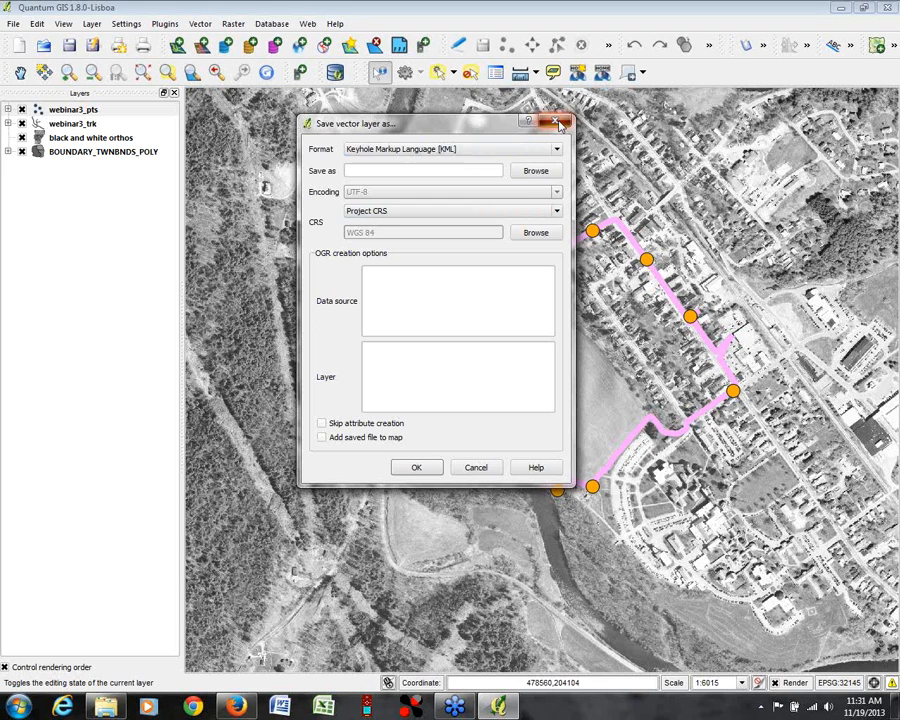
{"action": "left_click", "coordinate": [555, 122]}
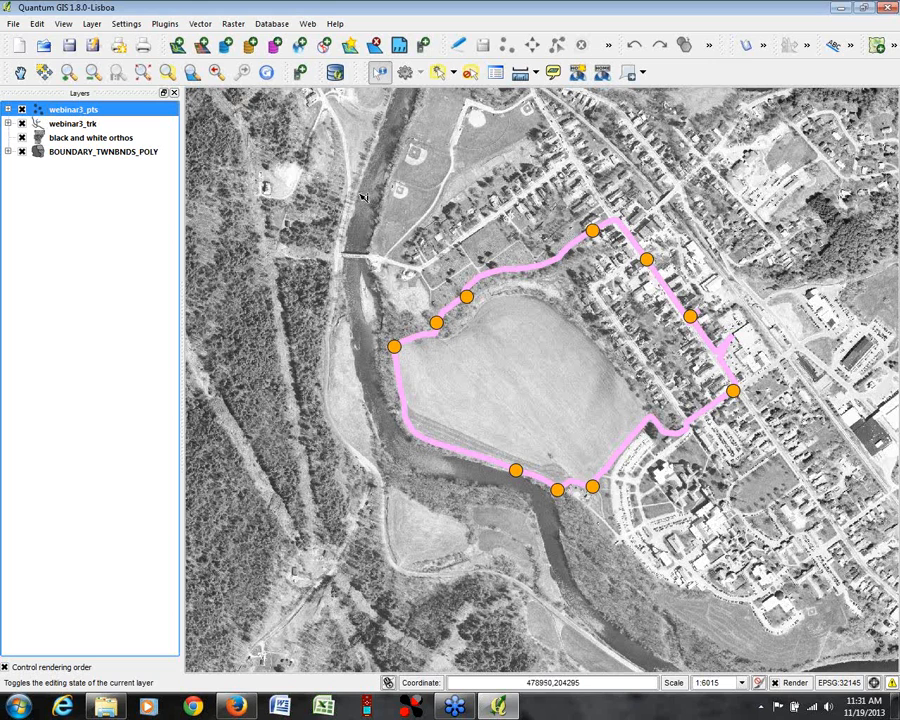
Step: Minimize Quantum GIS, switch to ArcMap 10.1 and start with a blank map, dismissing the Getting Started window
{"action": "left_click", "coordinate": [839, 8]}
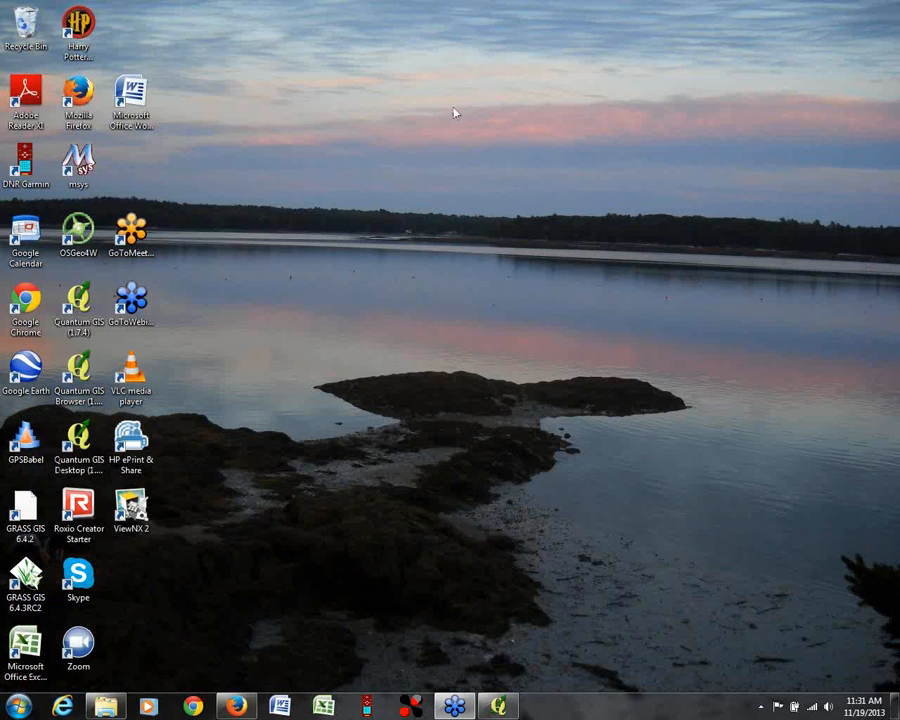
{"action": "left_click", "coordinate": [20, 706]}
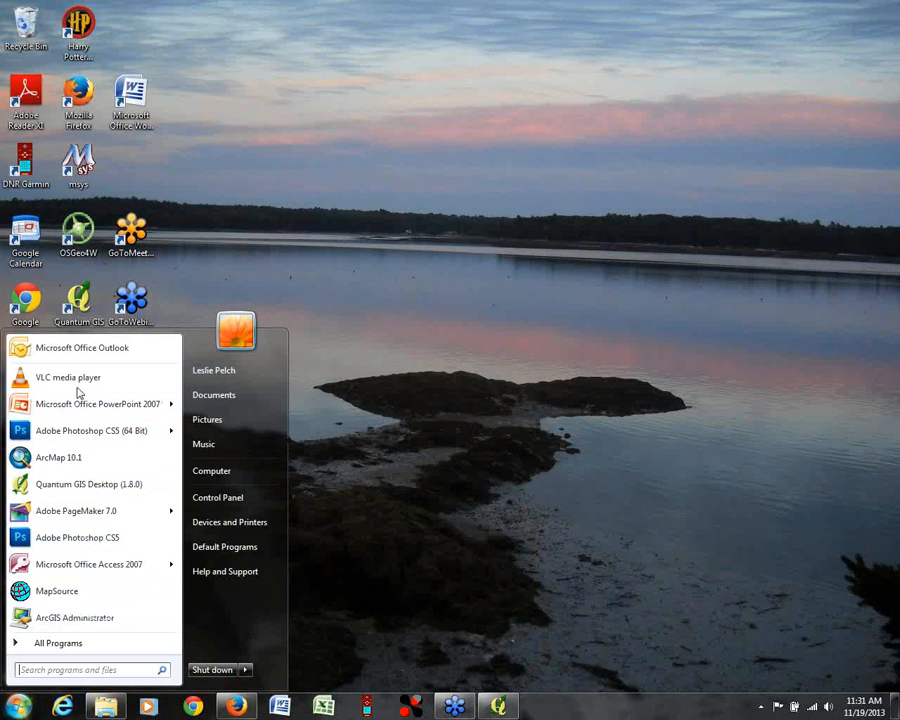
{"action": "left_click", "coordinate": [48, 456]}
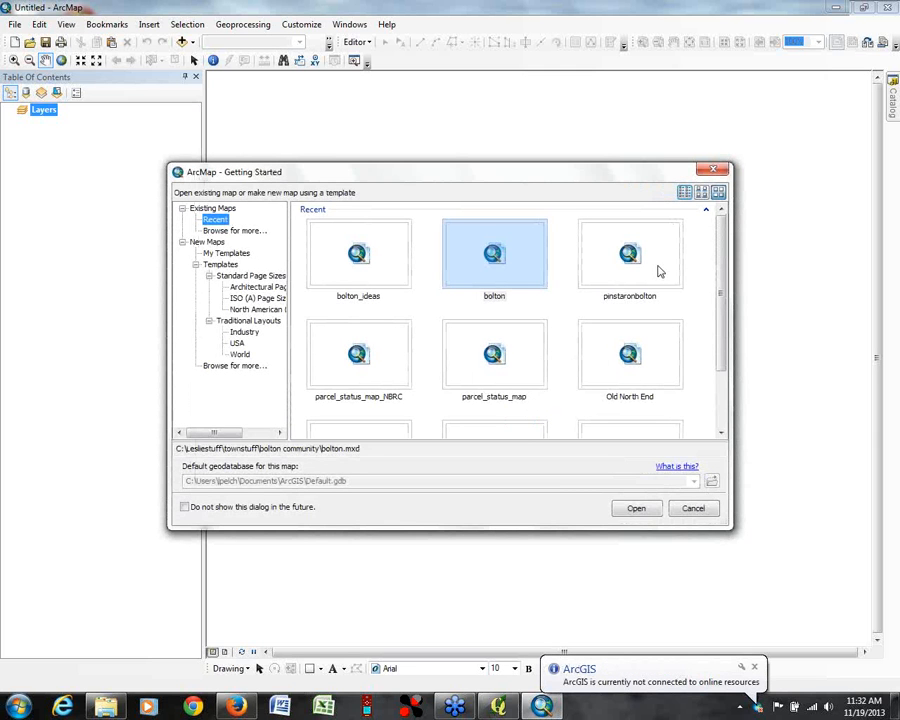
{"action": "left_click", "coordinate": [680, 510]}
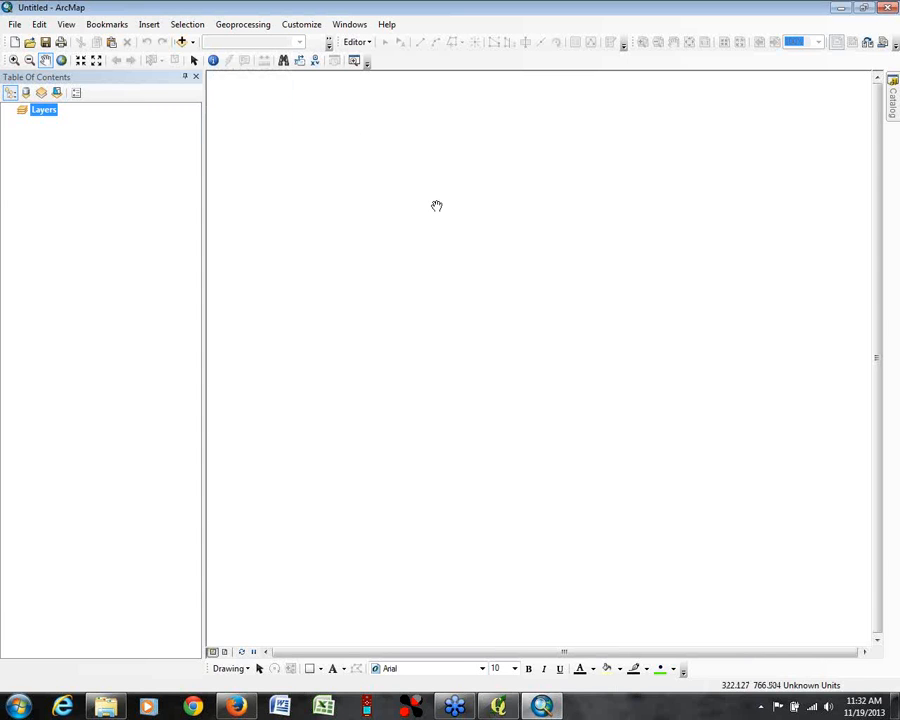
Step: Add the IMG_VCGI_NAIP_SP_NOCACHE image service from EGC_services to the map
{"action": "left_click", "coordinate": [182, 42]}
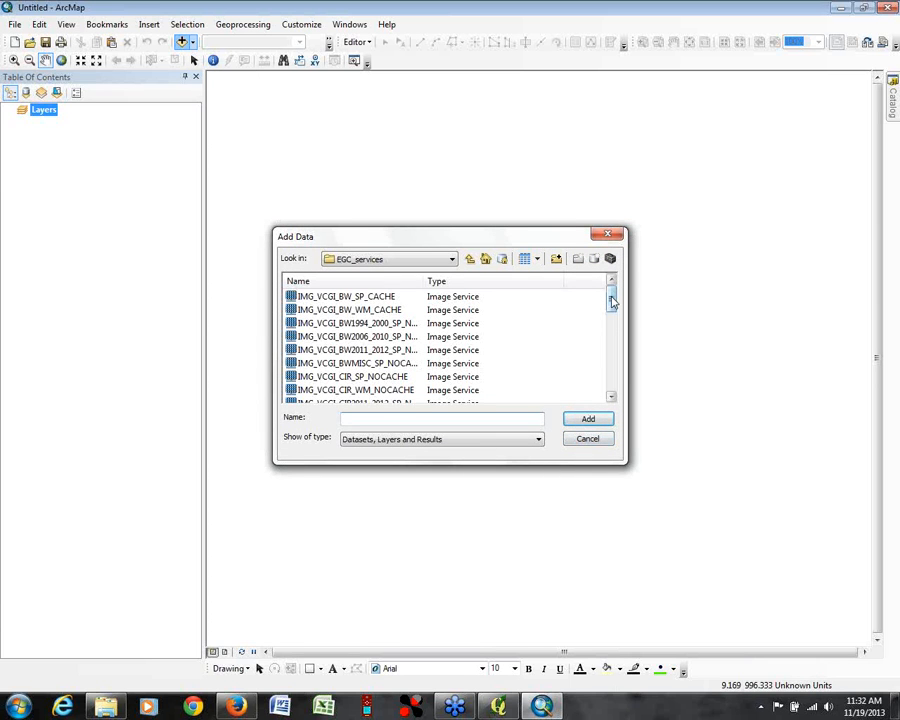
{"action": "left_click_drag", "start_coordinate": [612, 302], "coordinate": [609, 342]}
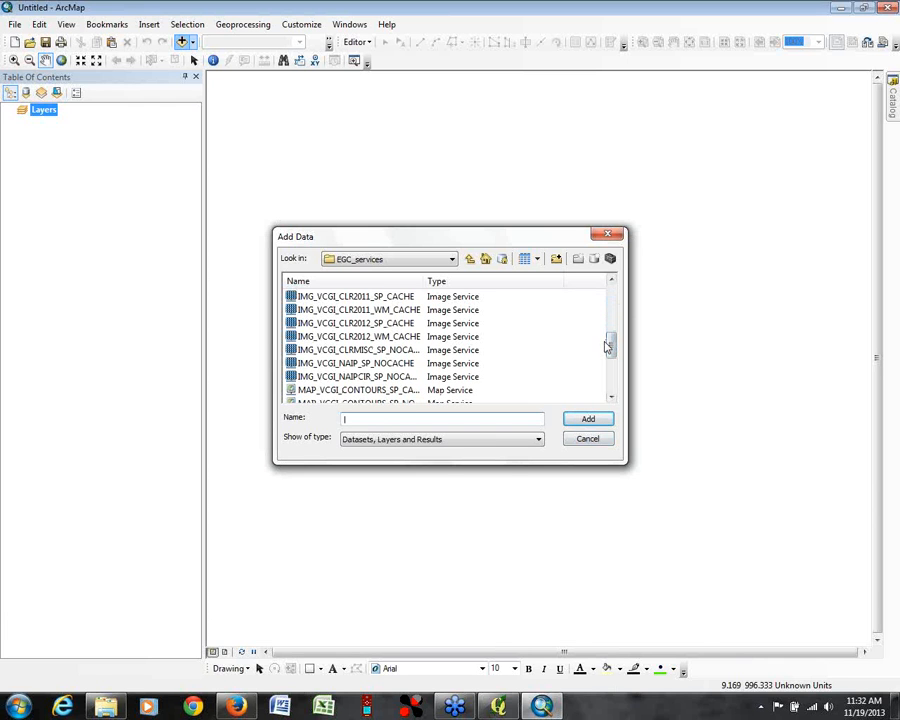
{"action": "left_click", "coordinate": [386, 364]}
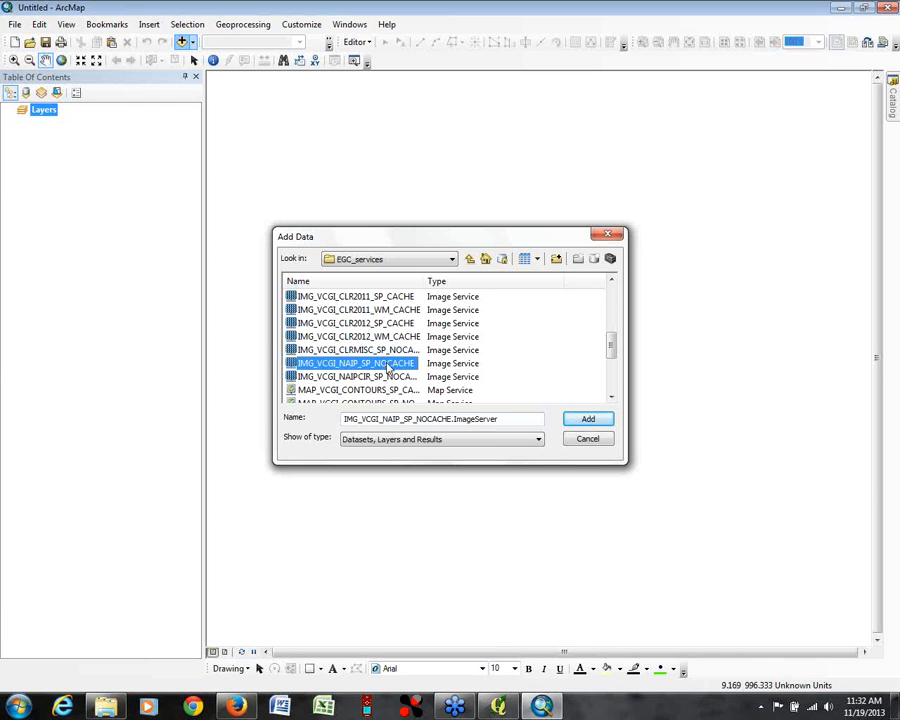
{"action": "left_click", "coordinate": [587, 421]}
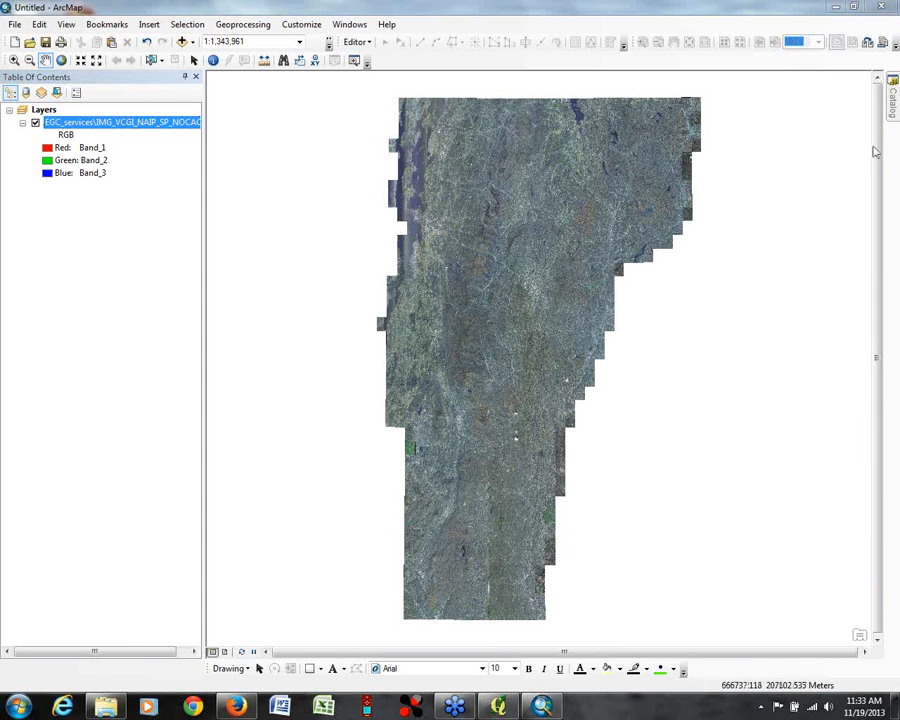
Step: Open the GPX To Features tool from the From GPS toolset of the Conversion Tools system toolbox
{"action": "left_click", "coordinate": [895, 93]}
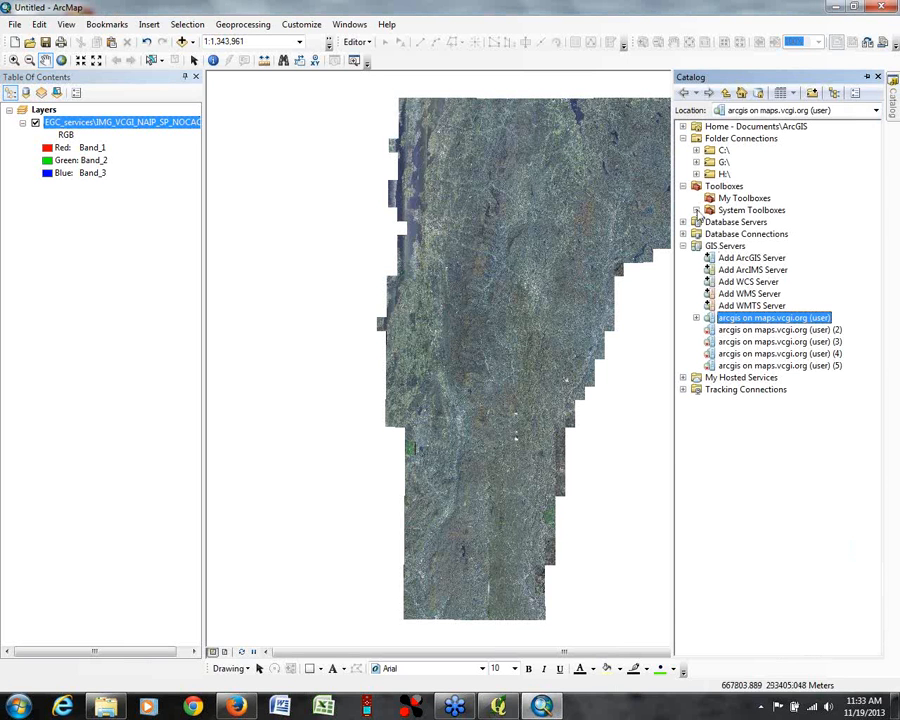
{"action": "left_click", "coordinate": [697, 210]}
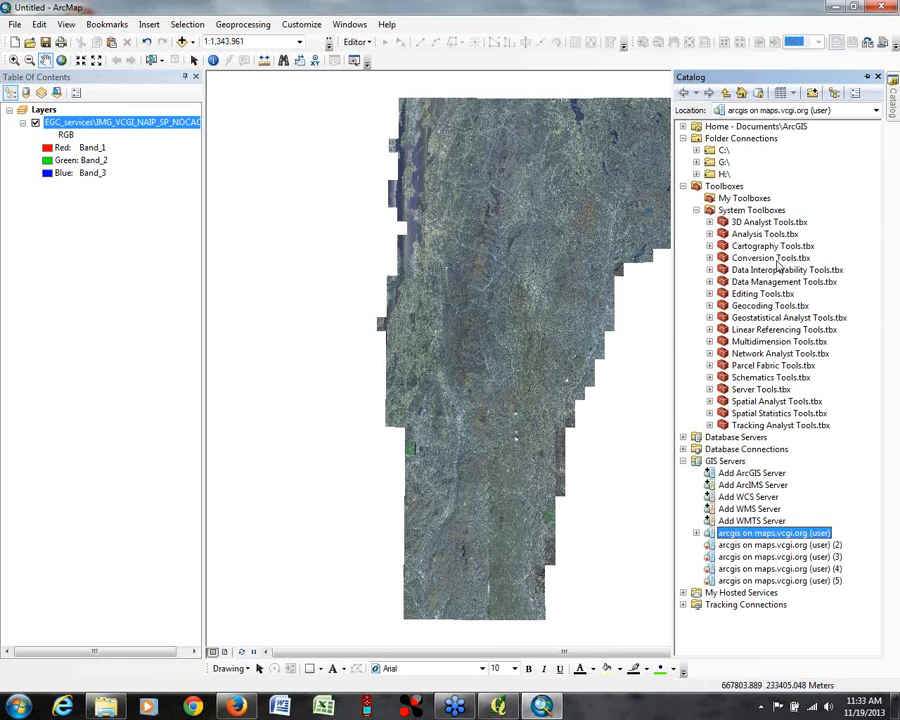
{"action": "left_click", "coordinate": [710, 258]}
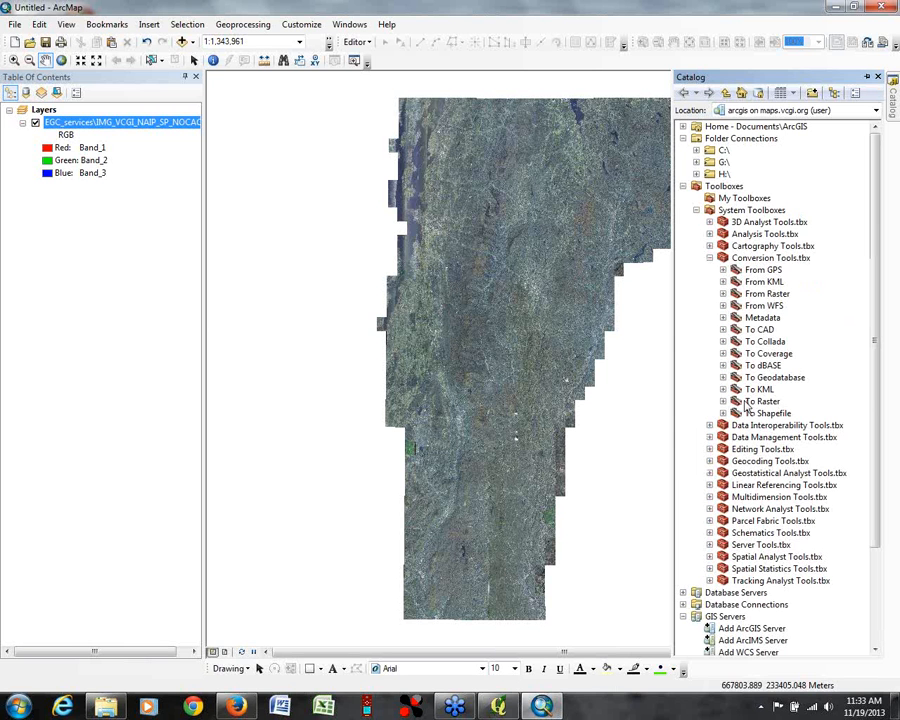
{"action": "left_click", "coordinate": [723, 270]}
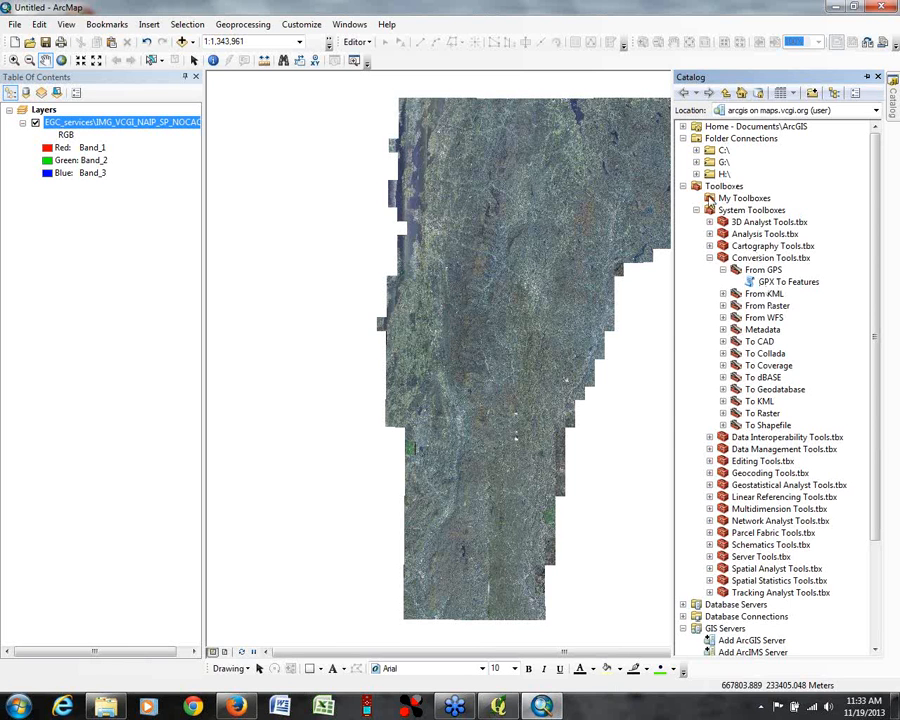
{"action": "double_click", "coordinate": [773, 283]}
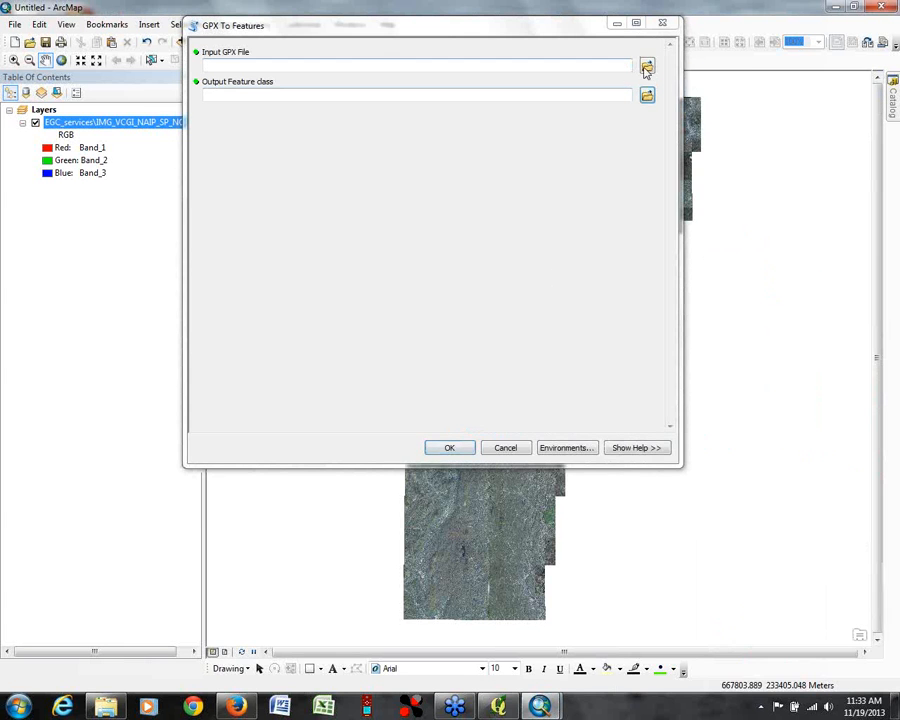
{"action": "left_click_drag", "start_coordinate": [498, 24], "coordinate": [523, 97]}
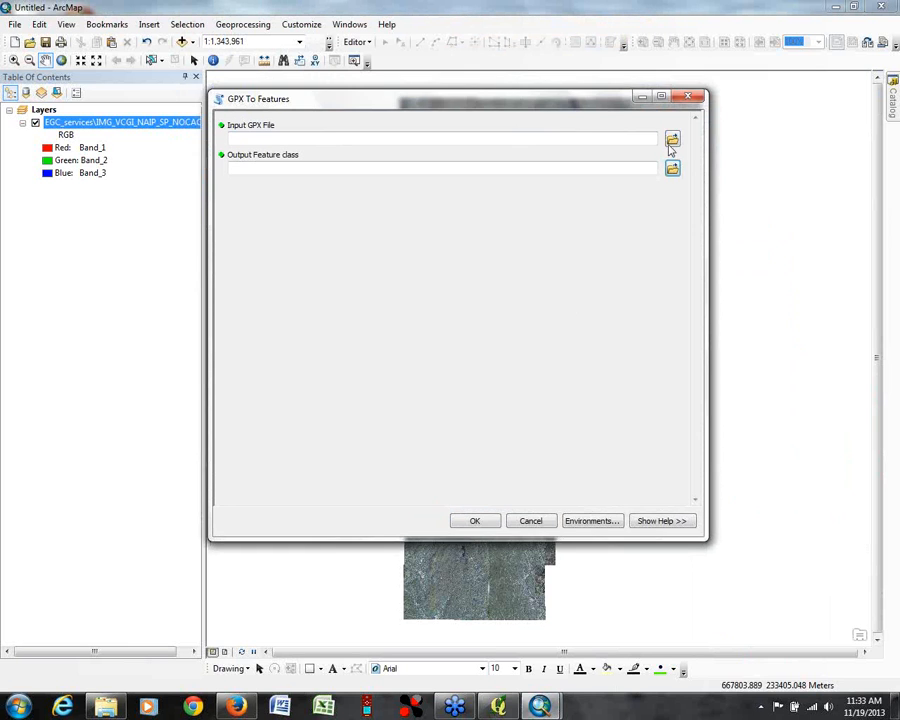
Step: Choose webinar1_pts.gpx from the gps folder as the input GPX file
{"action": "left_click", "coordinate": [672, 140]}
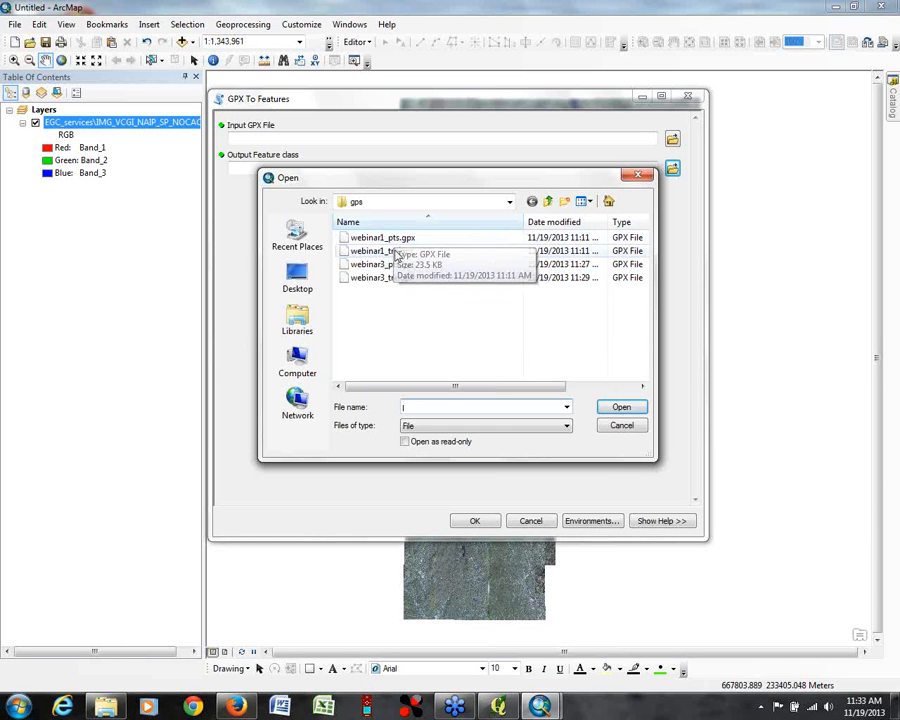
{"action": "left_click", "coordinate": [383, 237]}
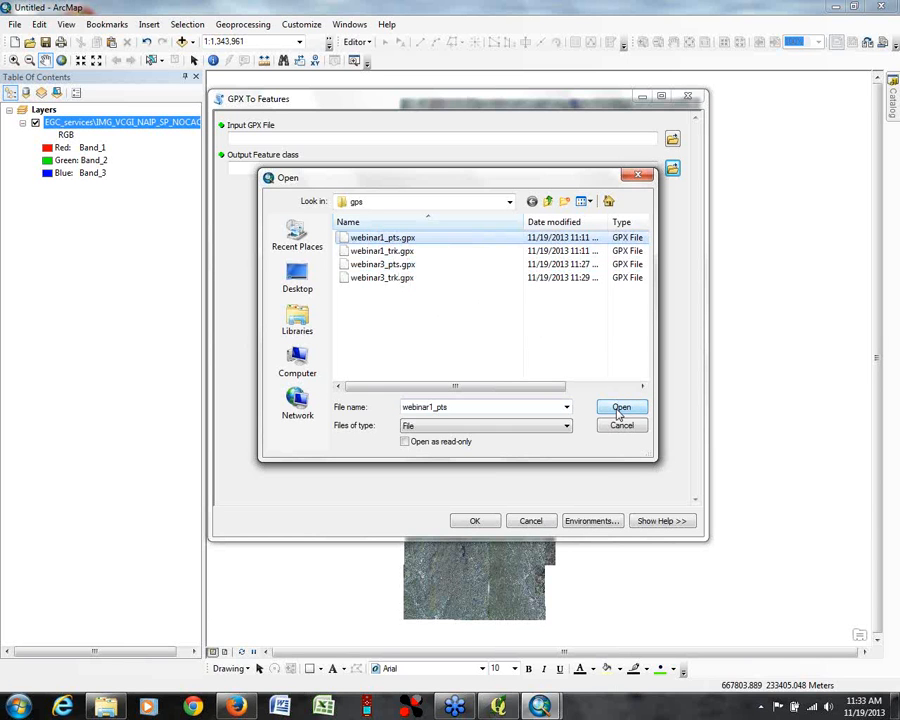
{"action": "left_click", "coordinate": [619, 410]}
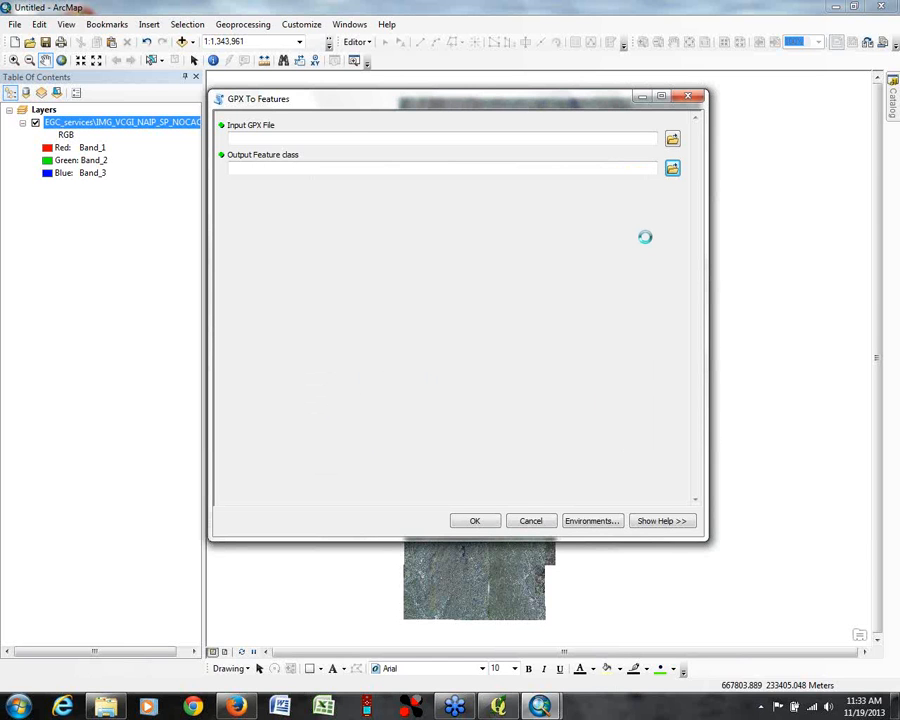
Step: Set the output feature class to webinar4_pts.shp in the outreach\webinar\gps folder and run the conversion
{"action": "left_click", "coordinate": [673, 171]}
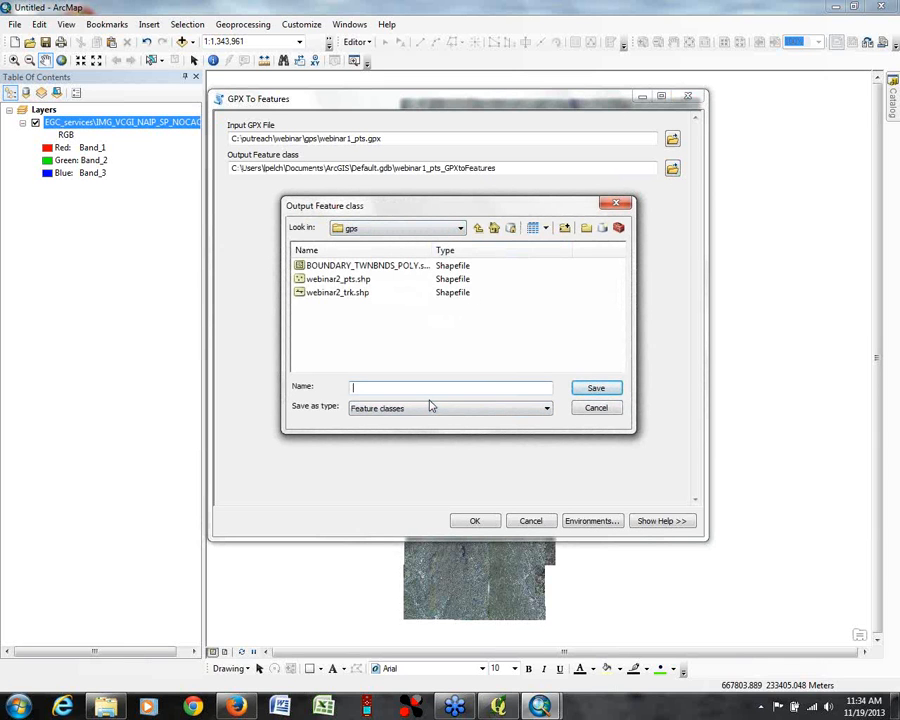
{"action": "left_click", "coordinate": [461, 229]}
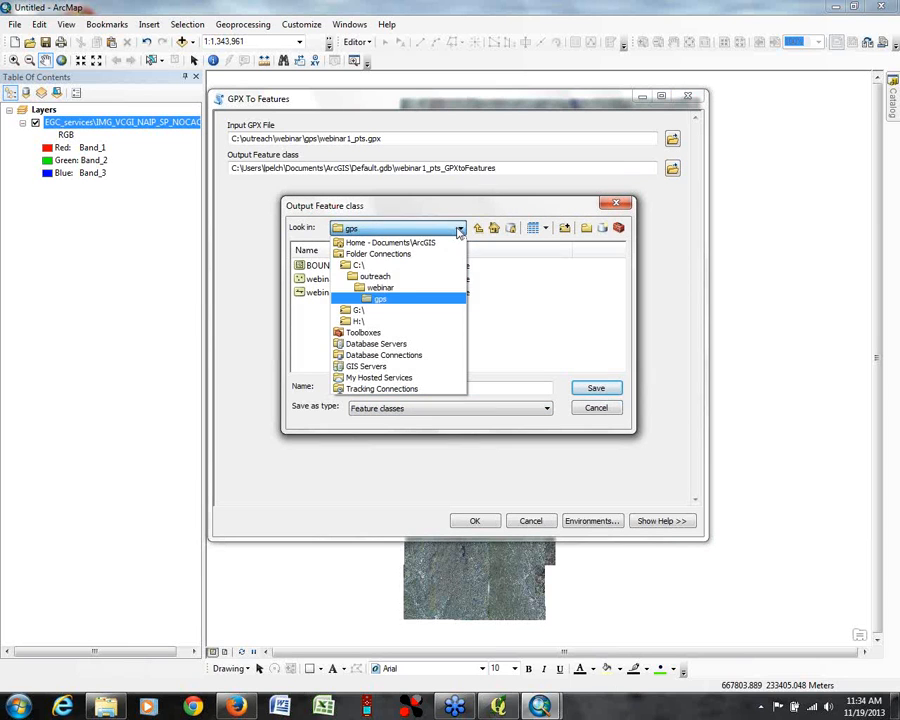
{"action": "left_click", "coordinate": [381, 299]}
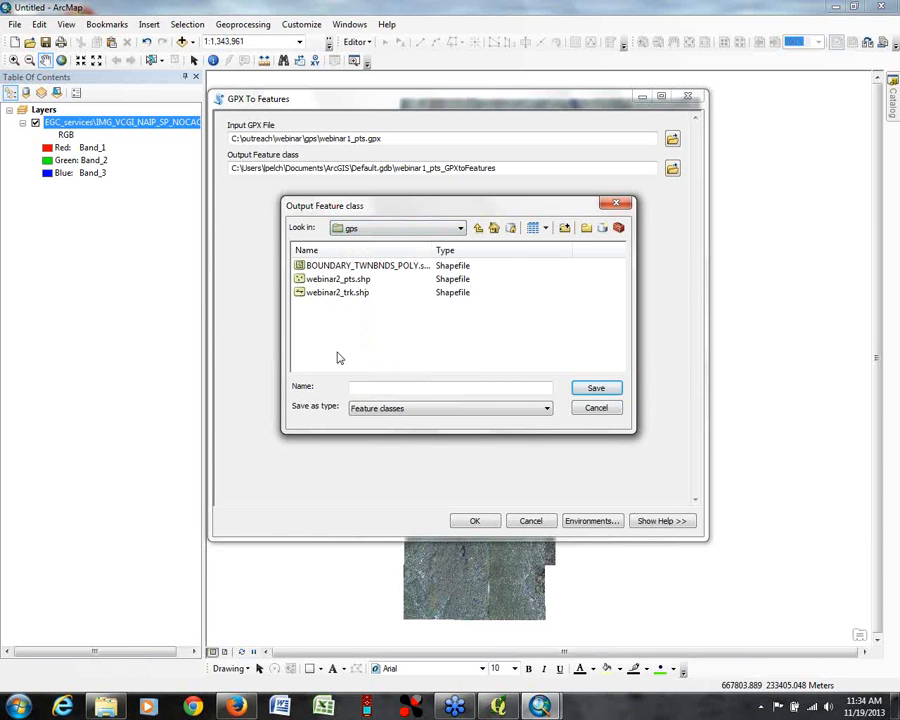
{"action": "left_click", "coordinate": [350, 292]}
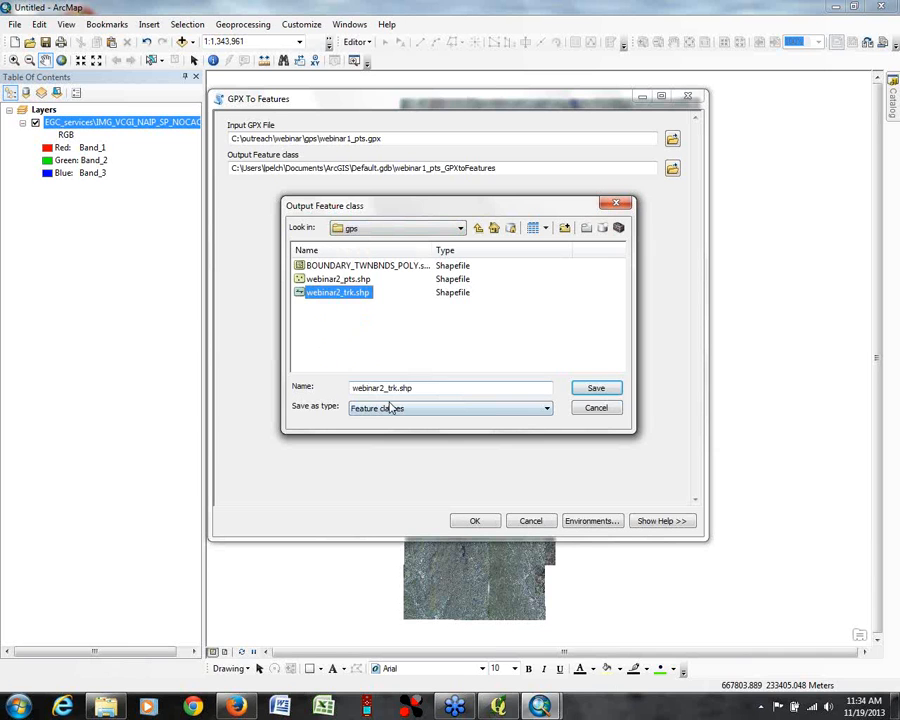
{"action": "left_click", "coordinate": [338, 279]}
{"action": "left_click", "coordinate": [383, 387]}
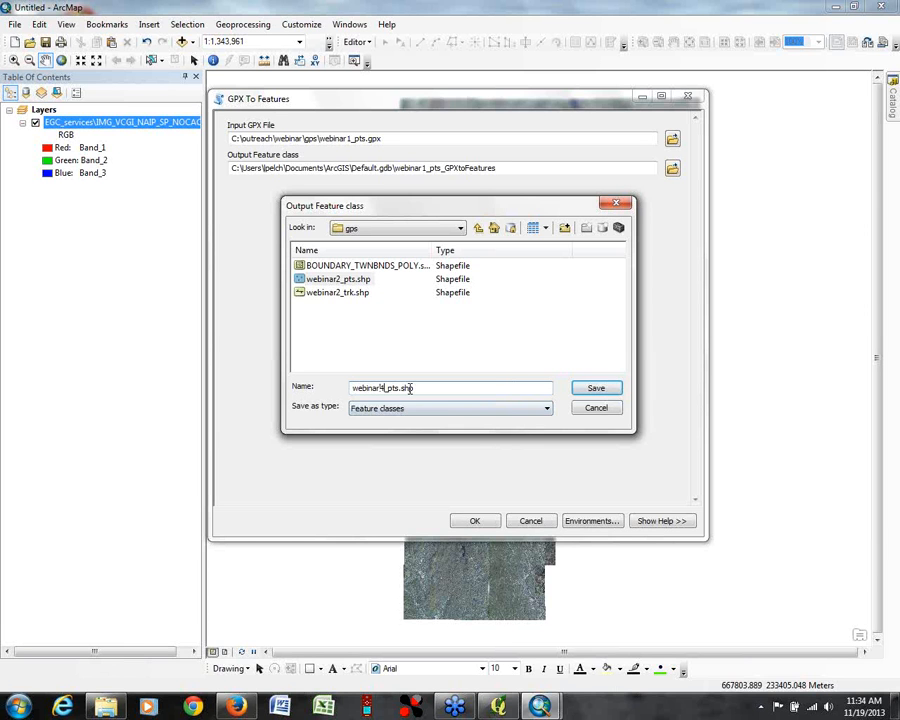
{"action": "left_click", "coordinate": [546, 408]}
{"action": "left_click", "coordinate": [588, 391]}
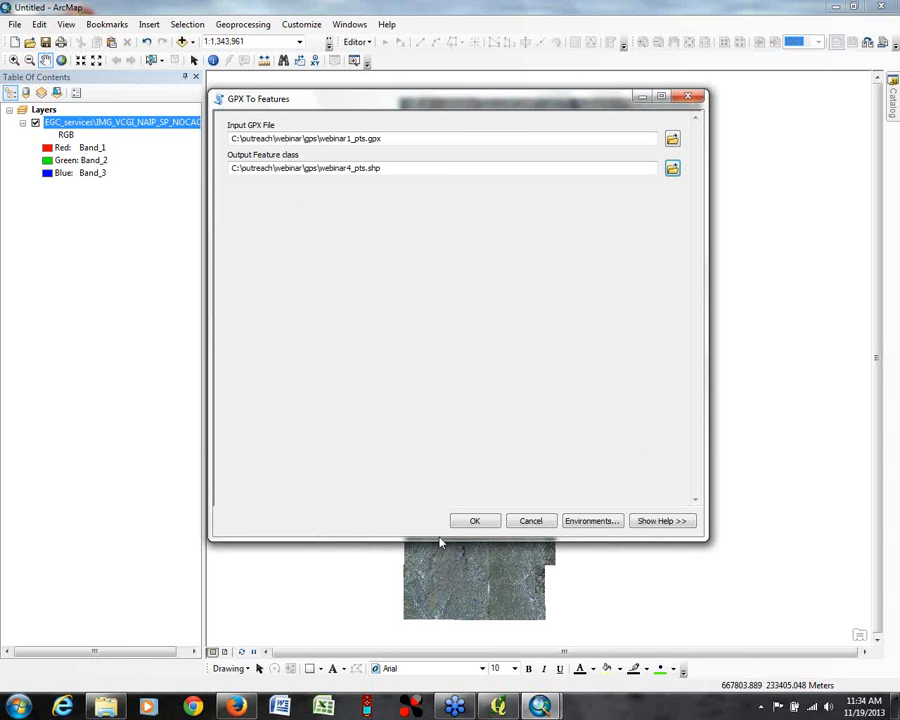
{"action": "left_click", "coordinate": [476, 523]}
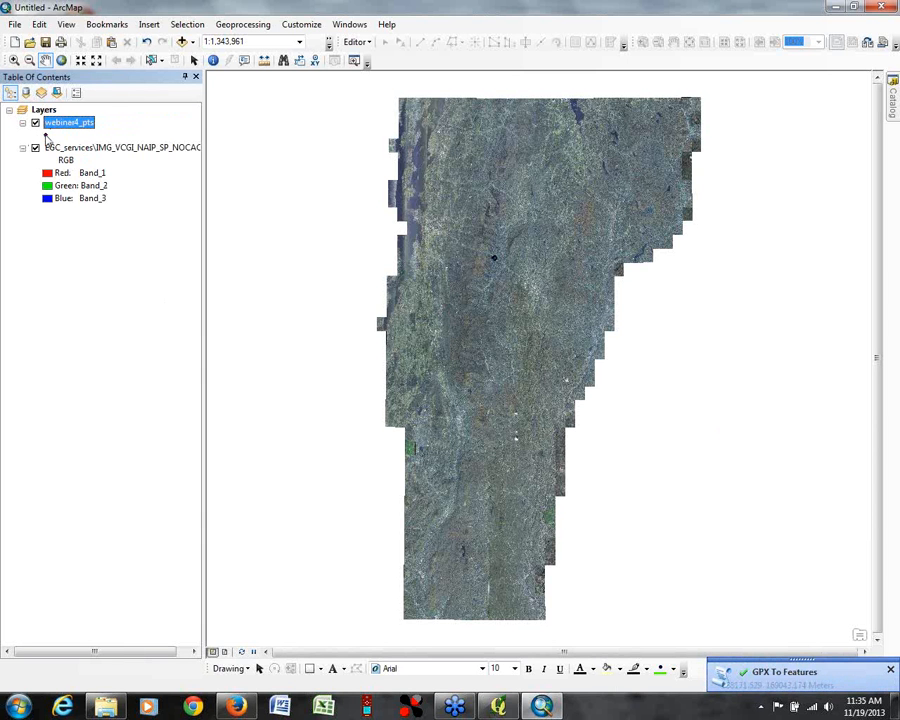
Step: Set the webinar4_pts point symbol to yellow with a size of 8
{"action": "left_click", "coordinate": [46, 135]}
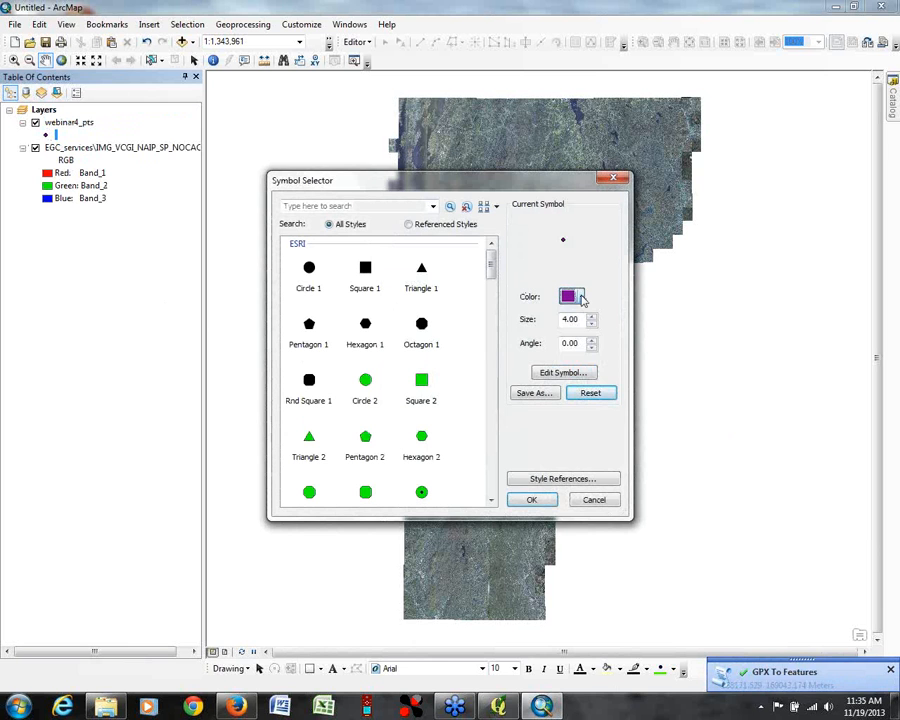
{"action": "left_click", "coordinate": [580, 297]}
{"action": "left_click", "coordinate": [616, 427]}
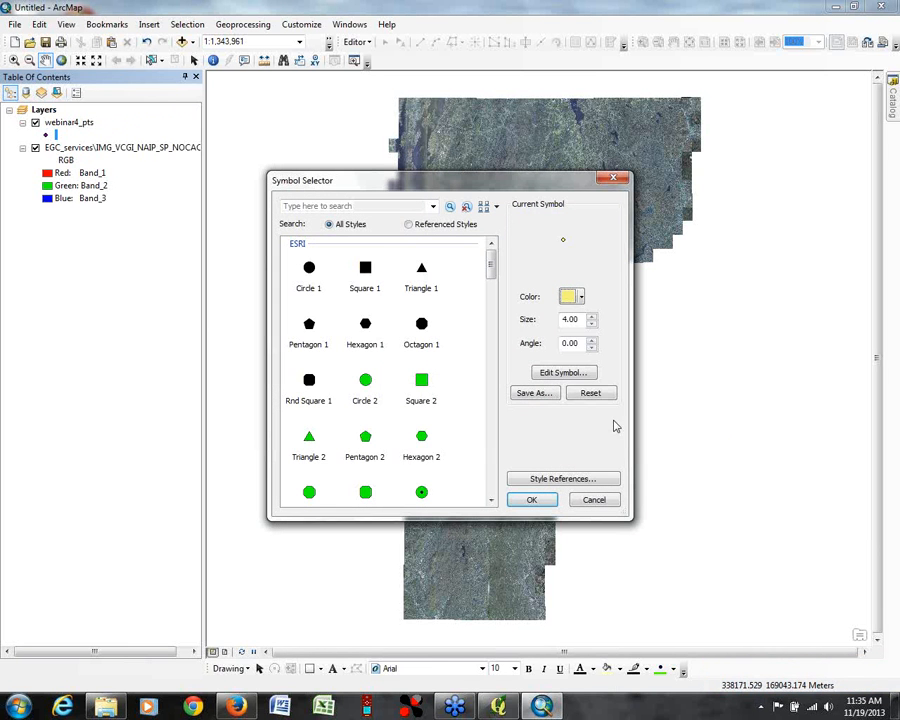
{"action": "double_click", "coordinate": [582, 319]}
{"action": "type", "text": "8"}
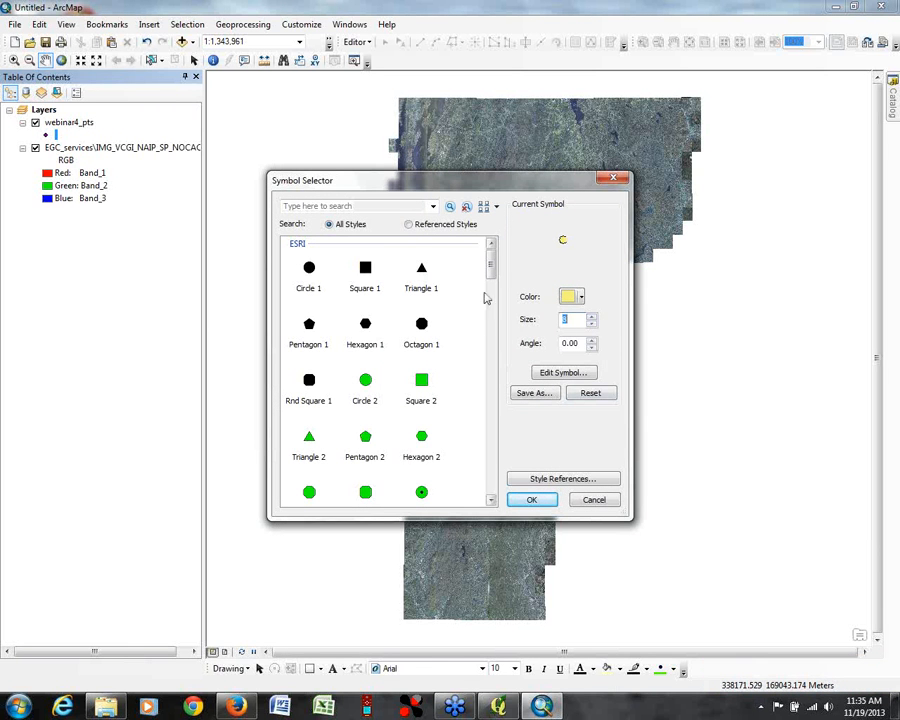
Step: Apply the Star 3 symbol to webinar4_pts in pale yellow at size 24
{"action": "left_click_drag", "start_coordinate": [492, 267], "coordinate": [492, 297]}
{"action": "left_click", "coordinate": [421, 418]}
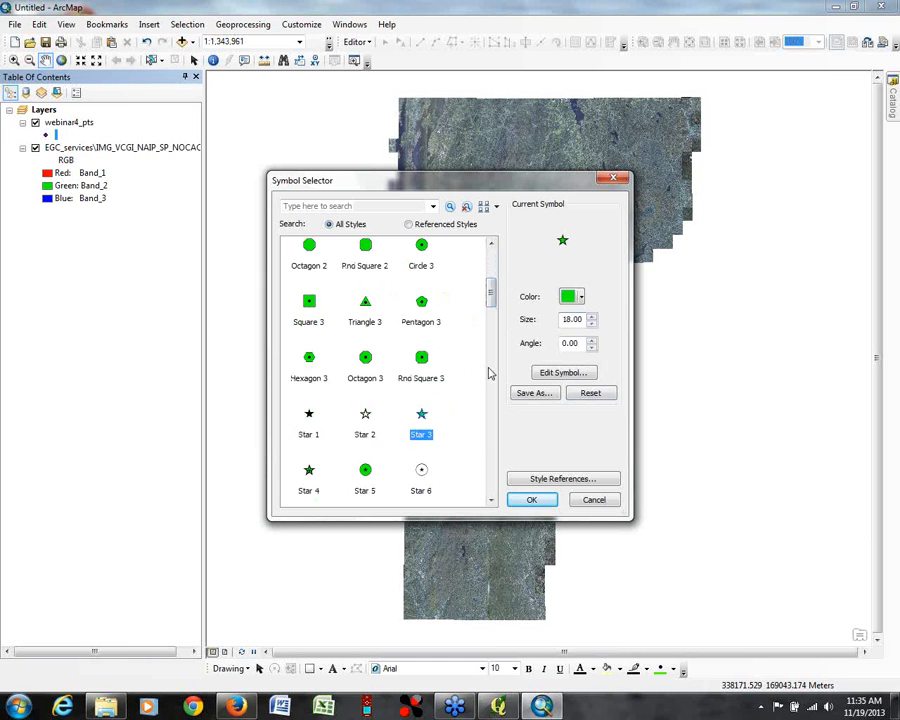
{"action": "left_click", "coordinate": [592, 317]}
{"action": "left_click", "coordinate": [592, 317]}
{"action": "left_click", "coordinate": [592, 317]}
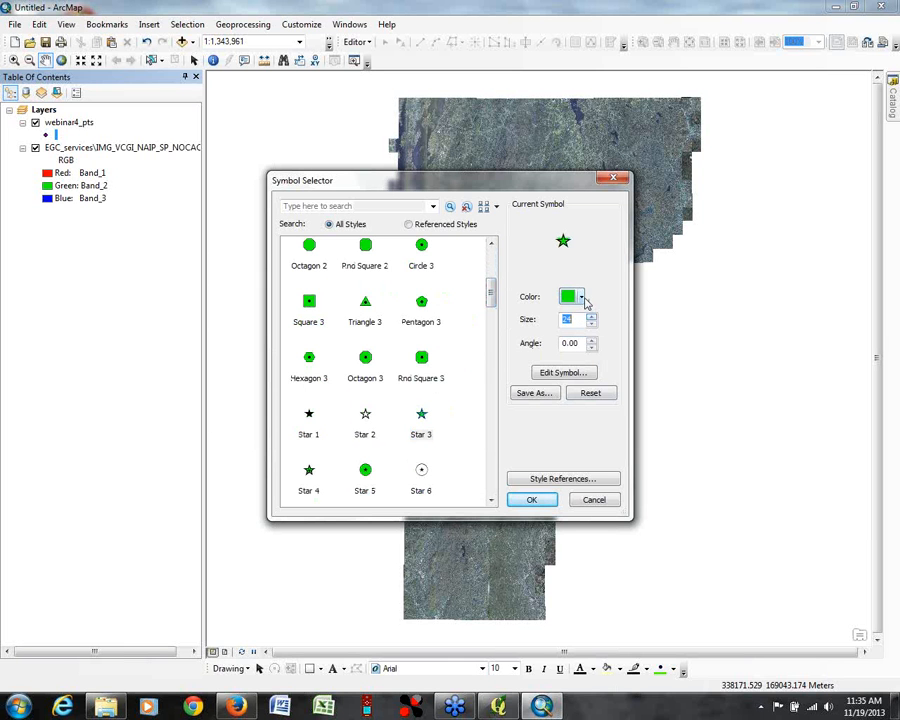
{"action": "left_click", "coordinate": [582, 297]}
{"action": "left_click", "coordinate": [616, 334]}
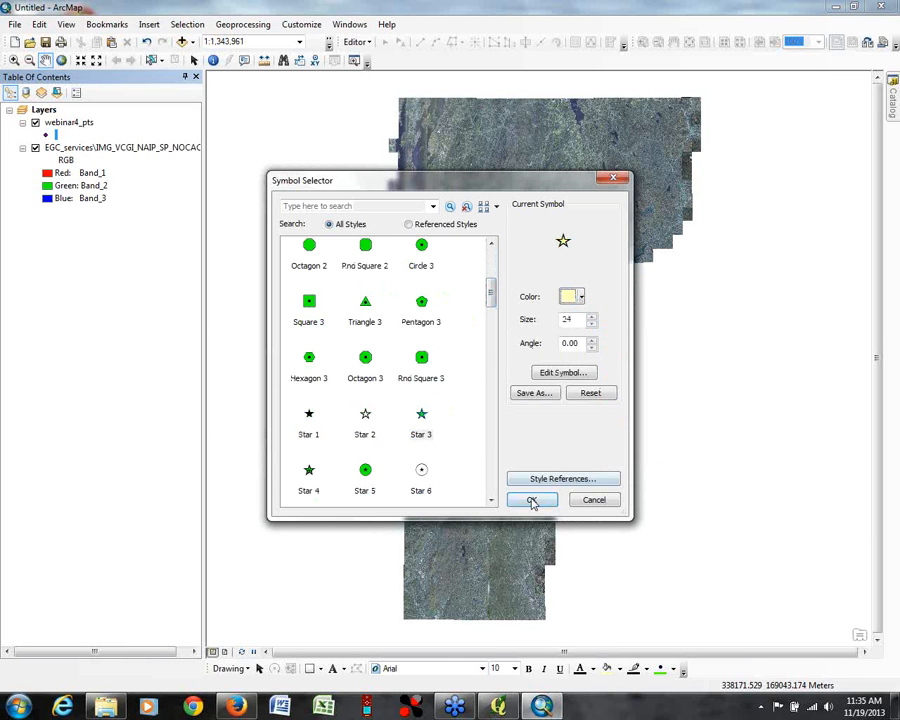
{"action": "left_click", "coordinate": [532, 500]}
Step: Zoom to the webinar4_pts layer and zoom out to 1:5,000 to view the whole track over the imagery
{"action": "left_click", "coordinate": [66, 122]}
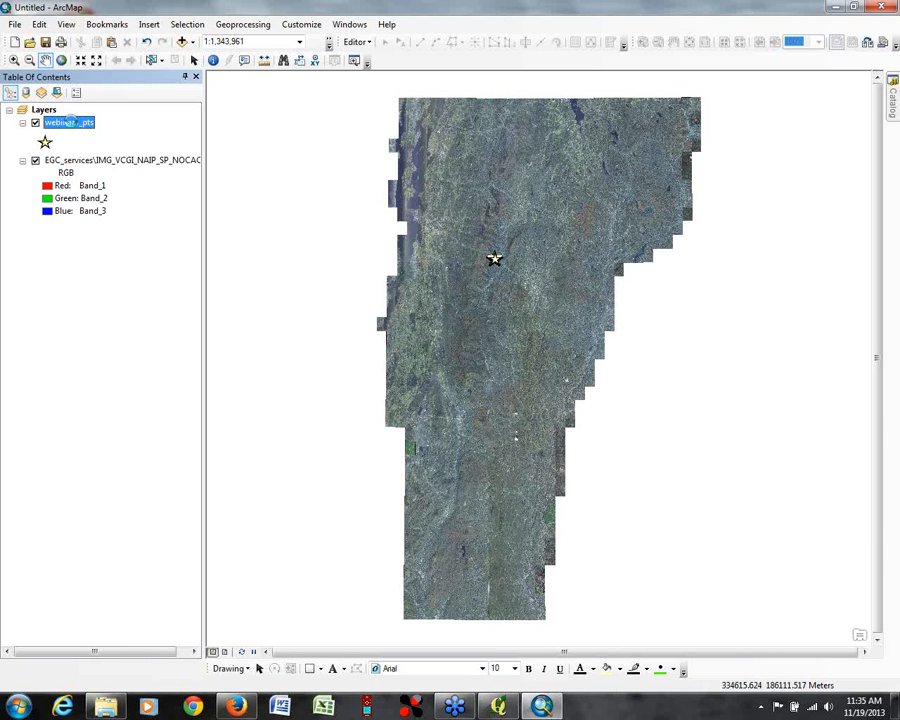
{"action": "right_click", "coordinate": [71, 123]}
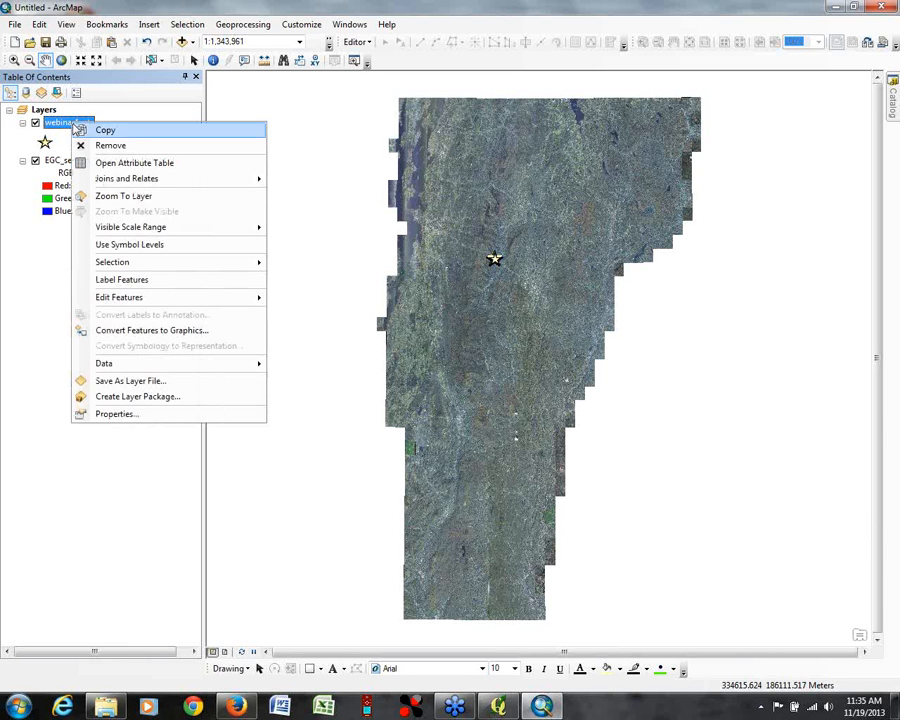
{"action": "left_click", "coordinate": [102, 196]}
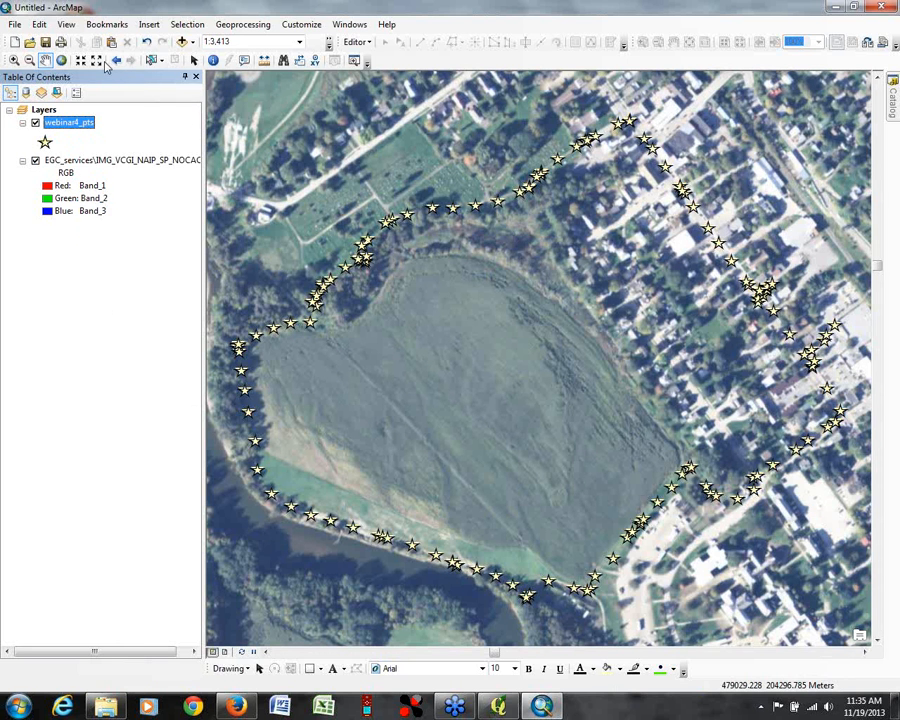
{"action": "left_click", "coordinate": [31, 61]}
{"action": "left_click", "coordinate": [508, 388]}
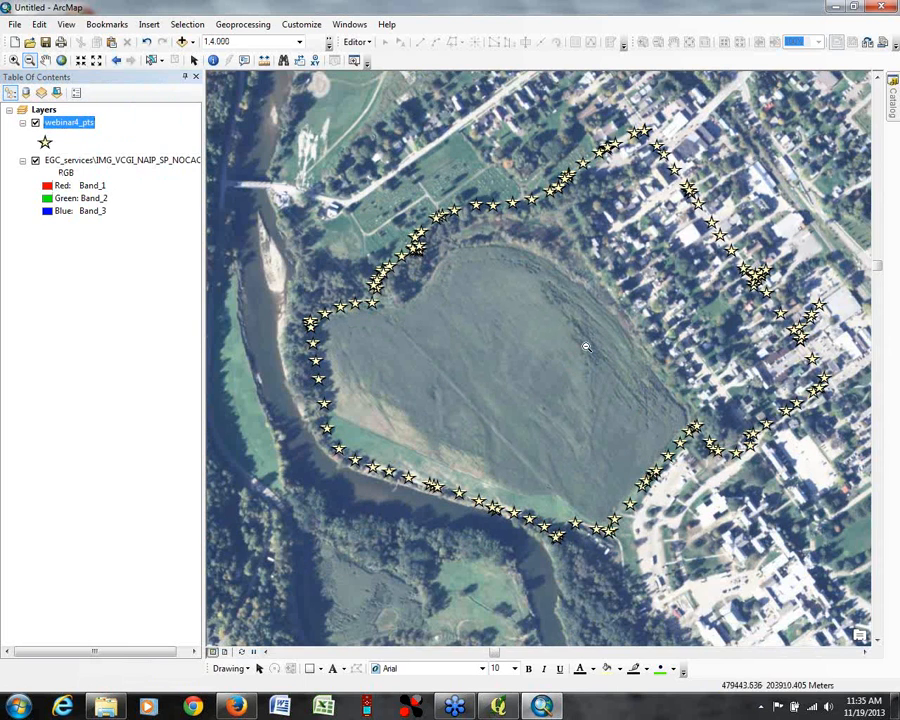
{"action": "left_click", "coordinate": [584, 364]}
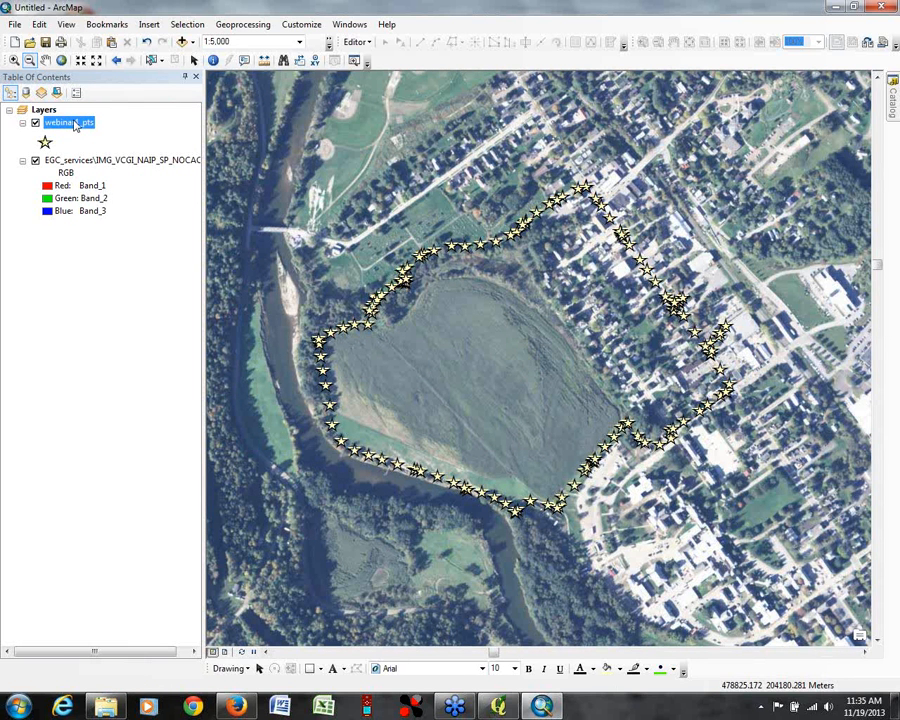
Step: Minimize ArcMap and switch to the Vermont Center for Geographic Information home page in Firefox
{"action": "left_click", "coordinate": [893, 112]}
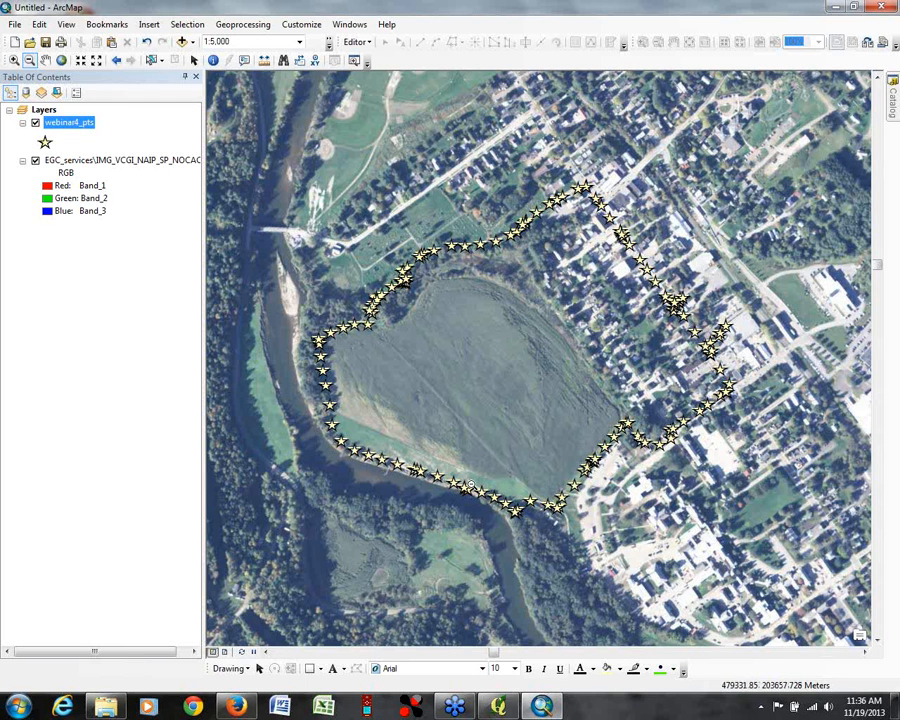
{"action": "left_click", "coordinate": [835, 10]}
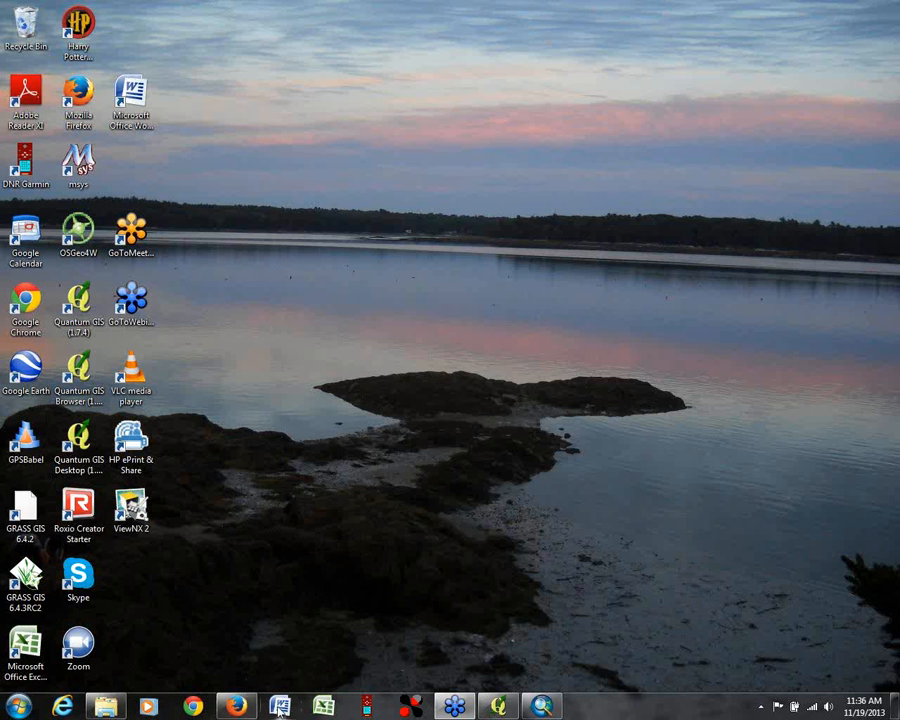
{"action": "left_click", "coordinate": [236, 706]}
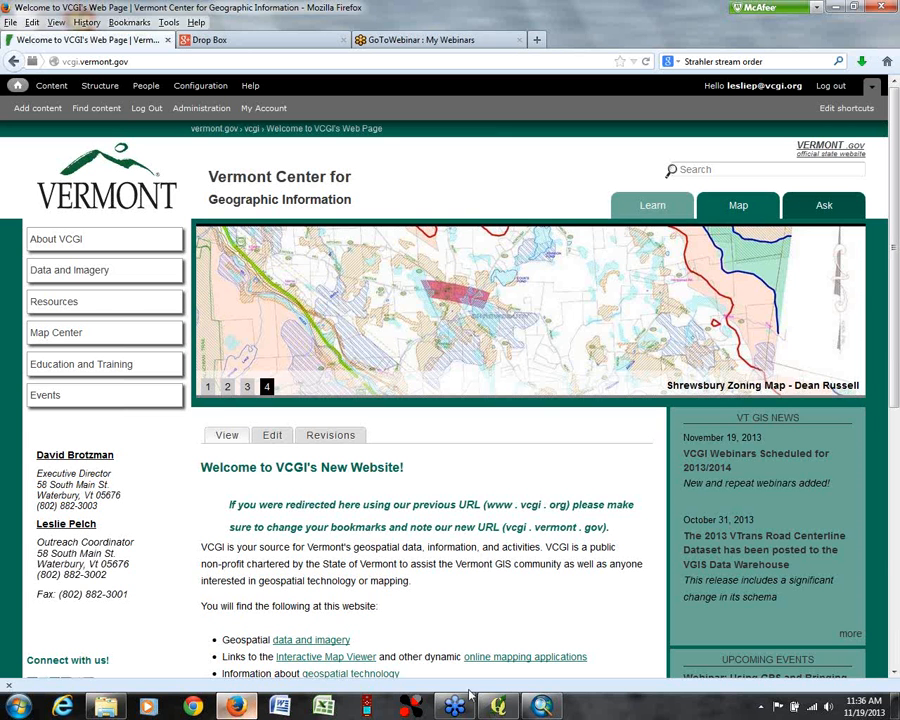
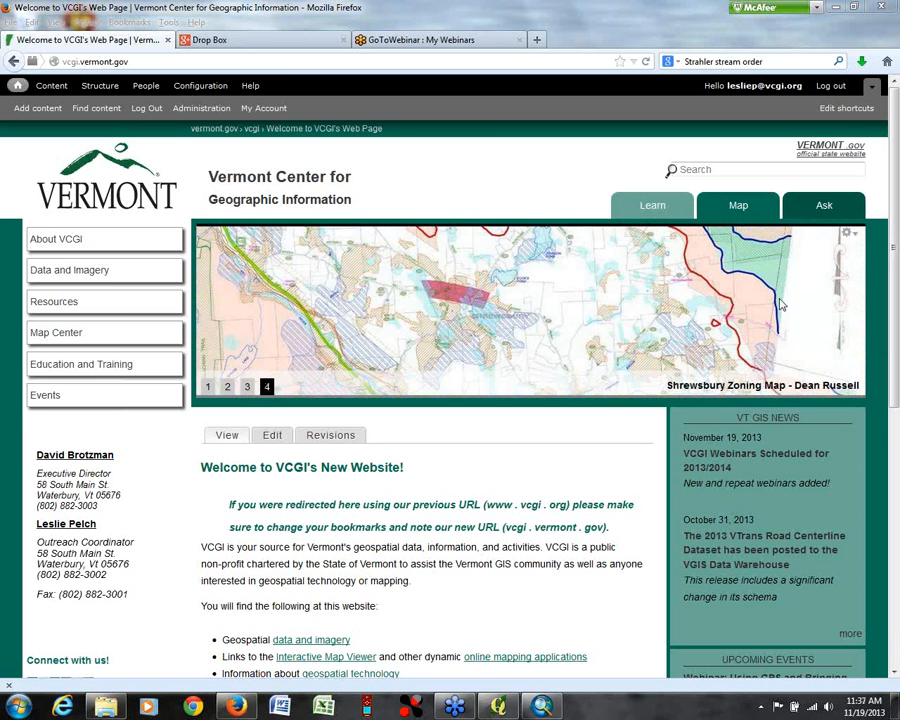
Step: Switch to ArcMap and review the current session's GPX To Features entry in the geoprocessing results, then close the results
{"action": "mouse_move", "coordinate": [545, 709]}
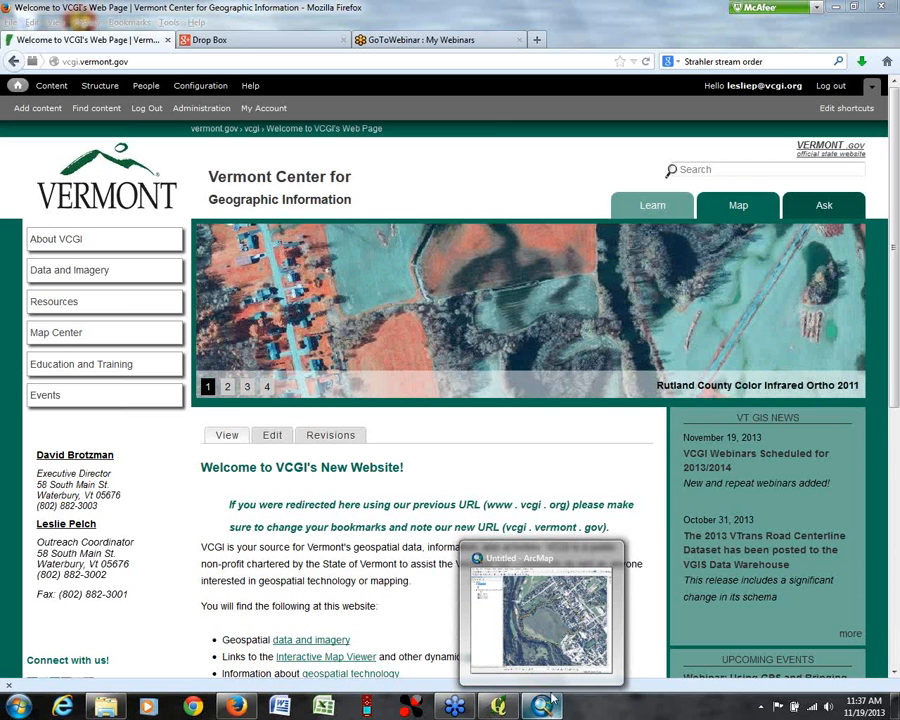
{"action": "left_click", "coordinate": [556, 644]}
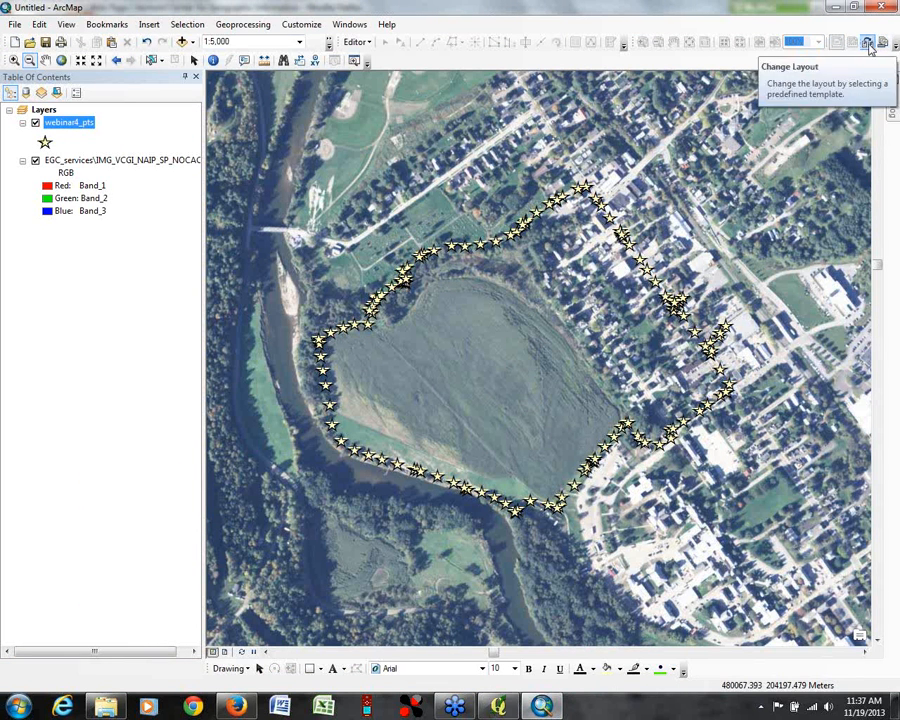
{"action": "left_click", "coordinate": [253, 27]}
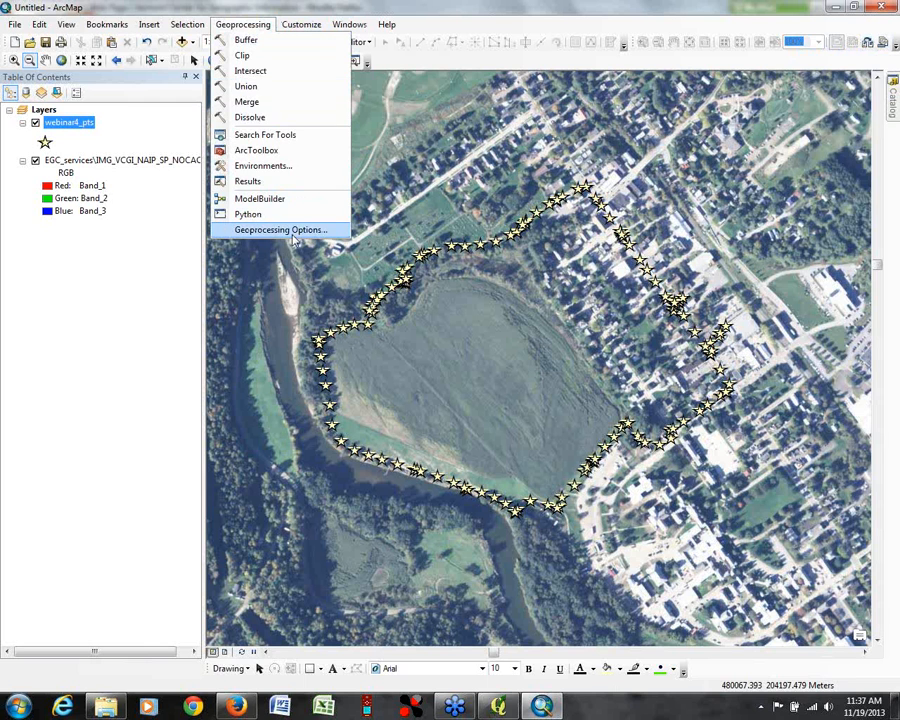
{"action": "left_click", "coordinate": [250, 181]}
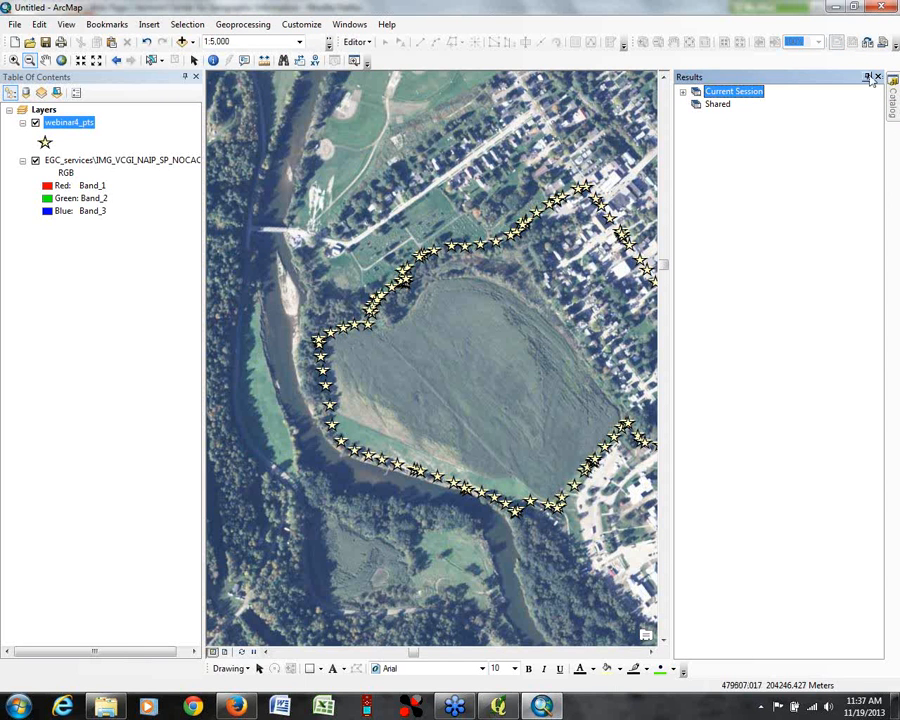
{"action": "left_click", "coordinate": [684, 92]}
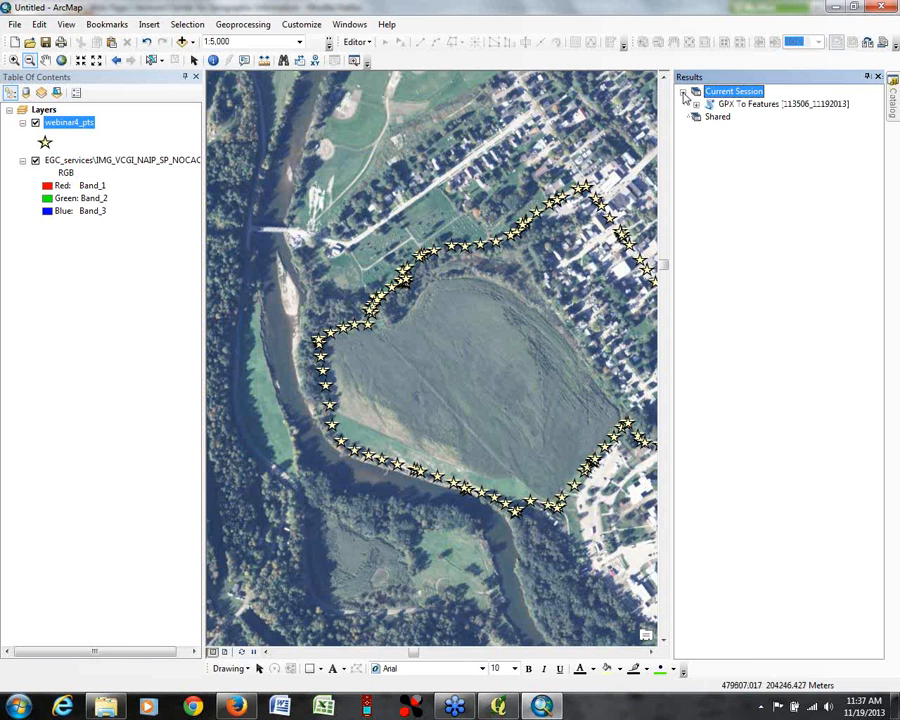
{"action": "left_click", "coordinate": [696, 104]}
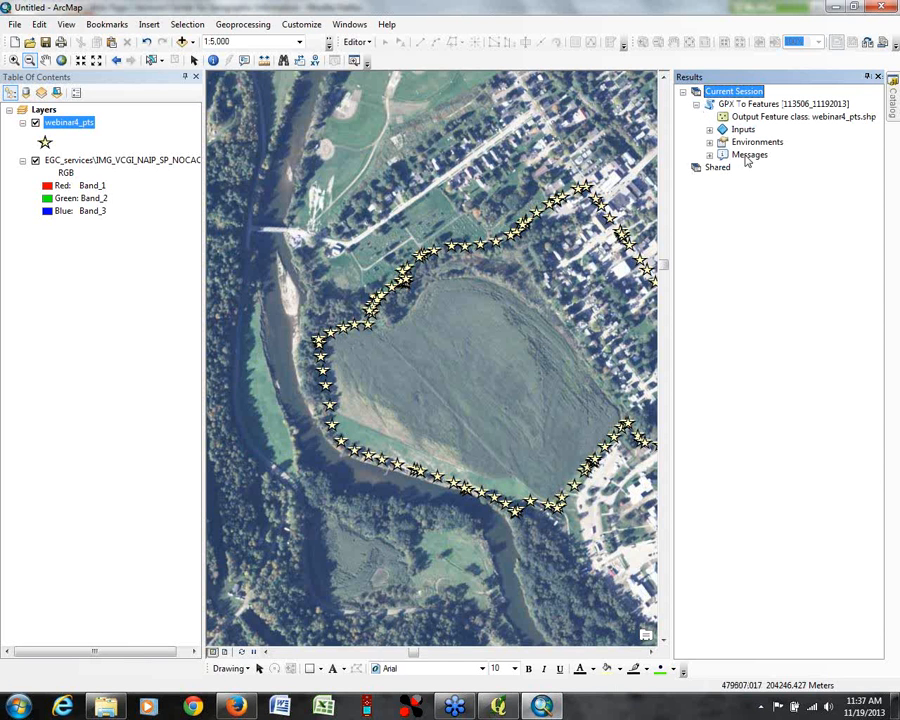
{"action": "left_click", "coordinate": [878, 77]}
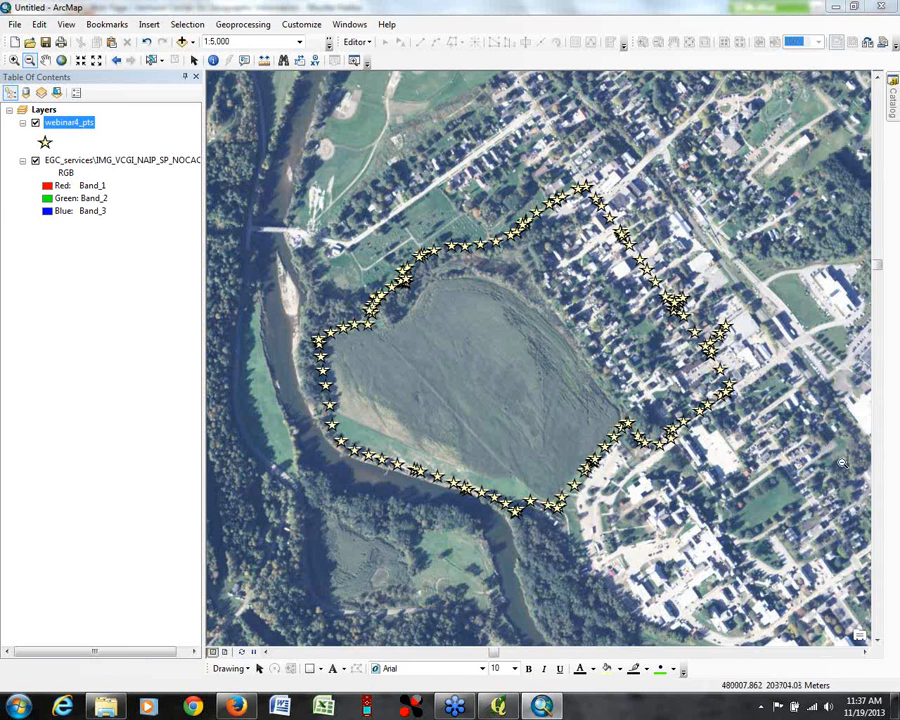
Step: Minimize ArcMap, load the arcgis.com site in a new Firefox tab and open its map viewer
{"action": "left_click", "coordinate": [836, 7]}
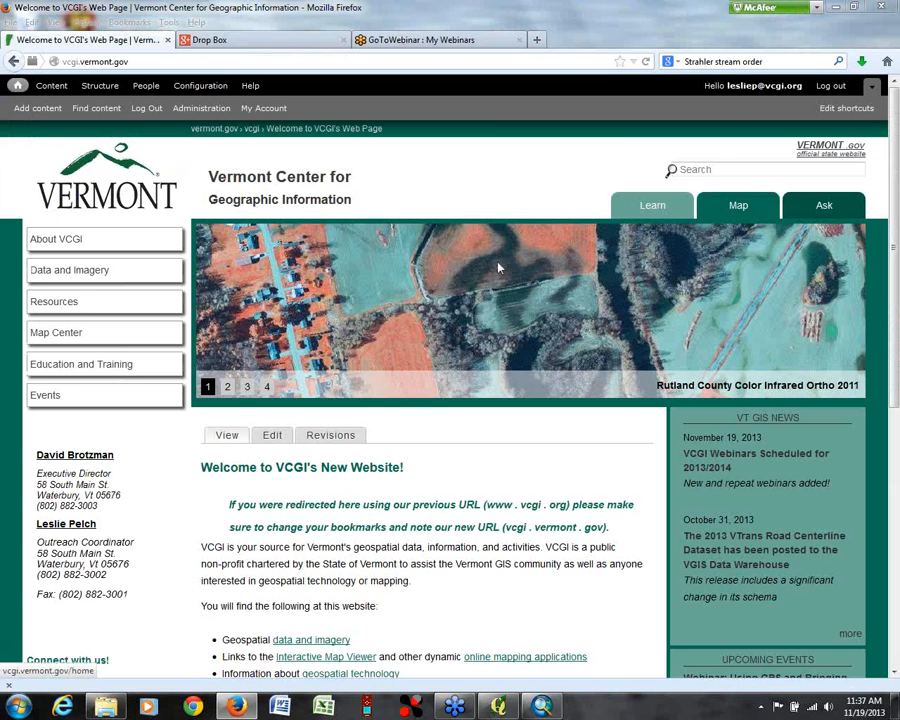
{"action": "left_click", "coordinate": [537, 40]}
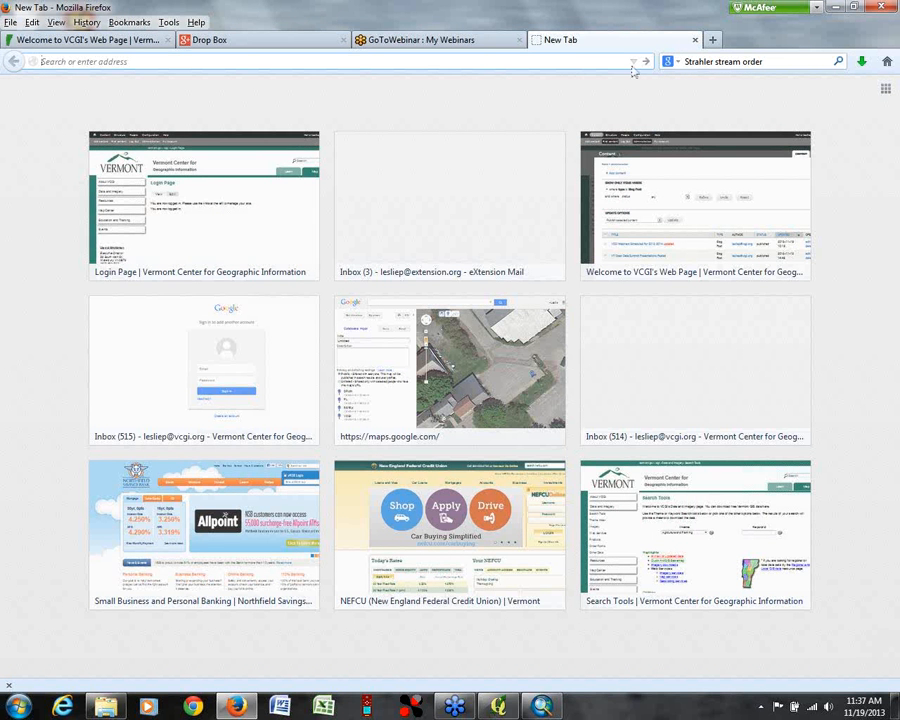
{"action": "type", "text": "az"}
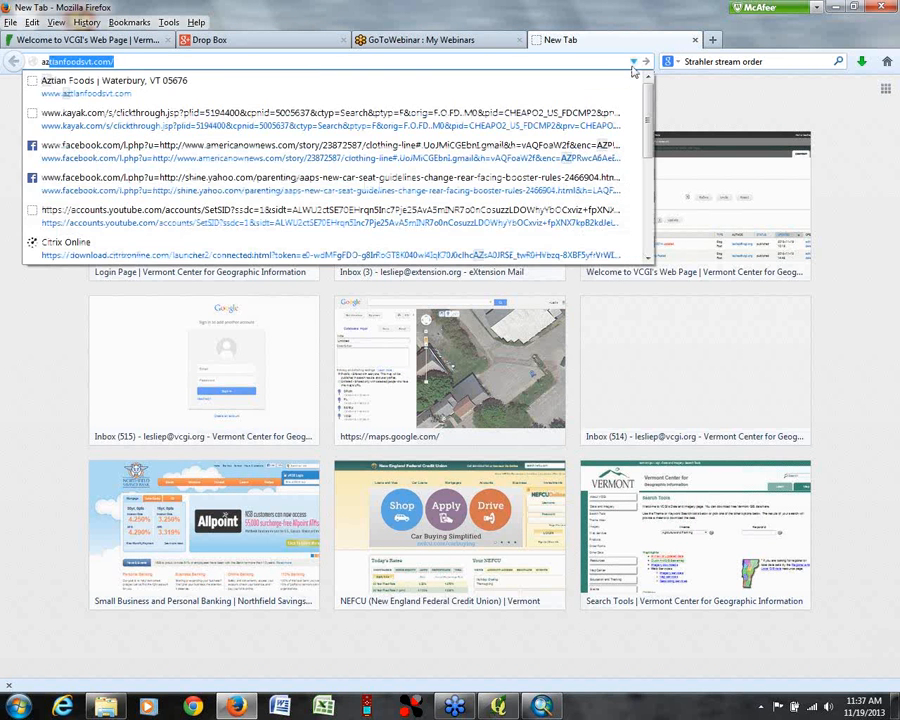
{"action": "key", "text": "BackSpace"}
{"action": "key", "text": "BackSpace"}
{"action": "type", "text": "rc"}
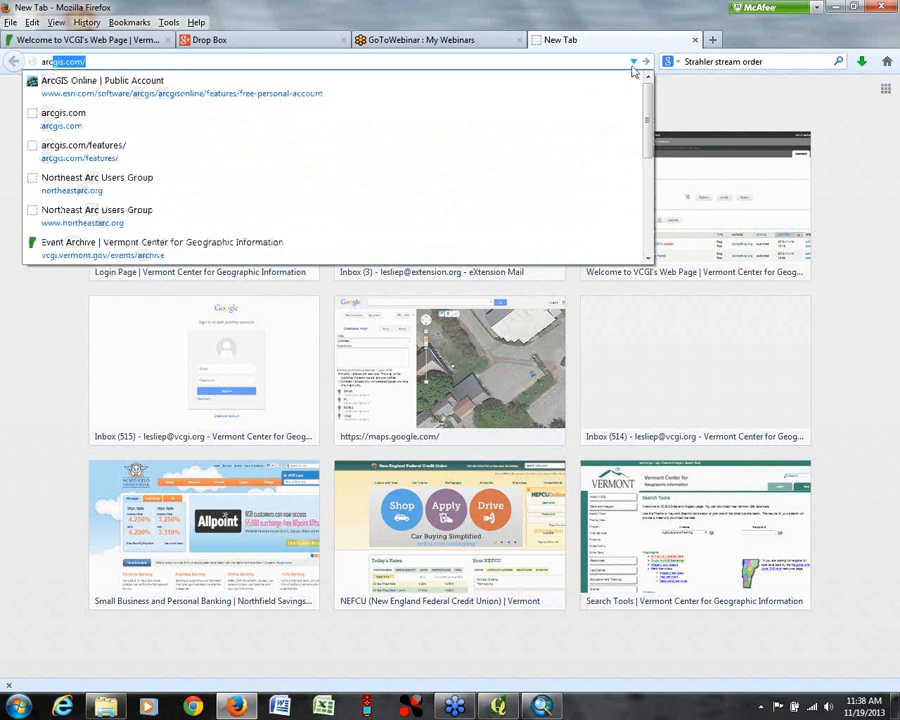
{"action": "type", "text": "gis"}
{"action": "key", "text": "Return"}
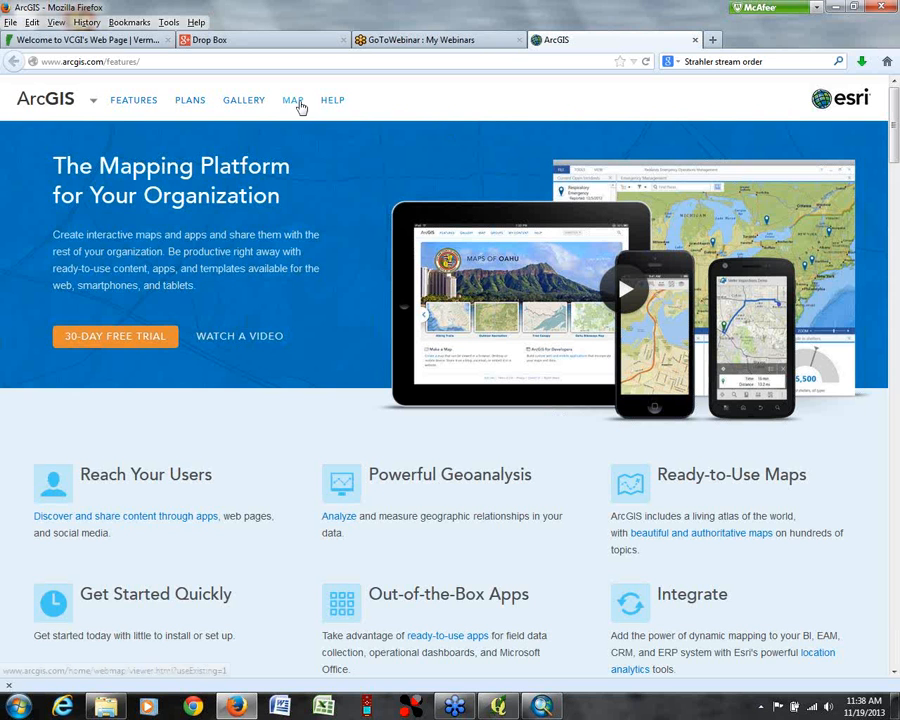
{"action": "left_click", "coordinate": [892, 491]}
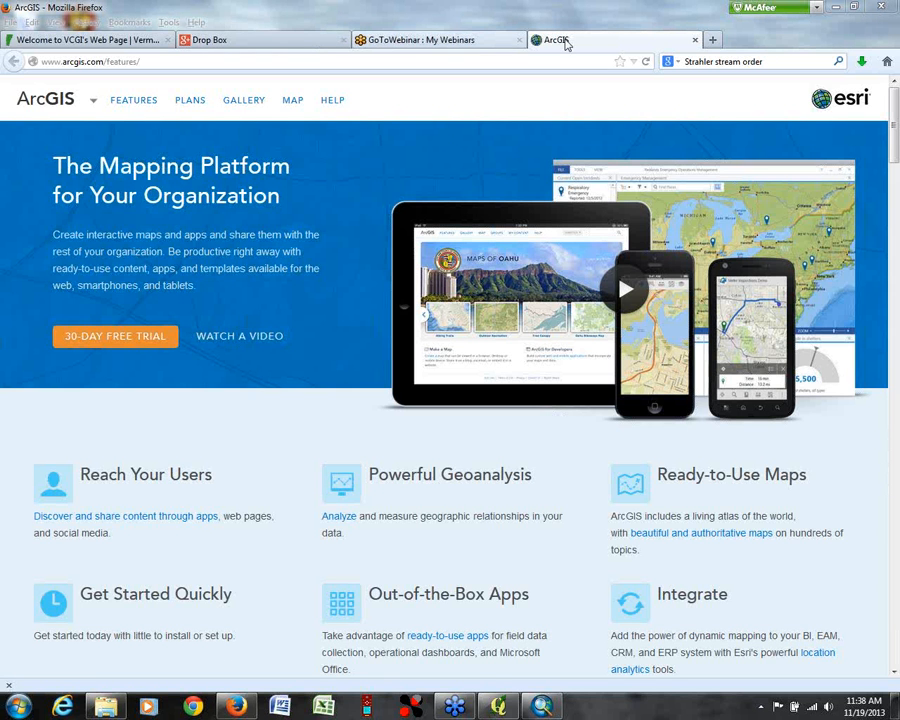
{"action": "left_click", "coordinate": [289, 105]}
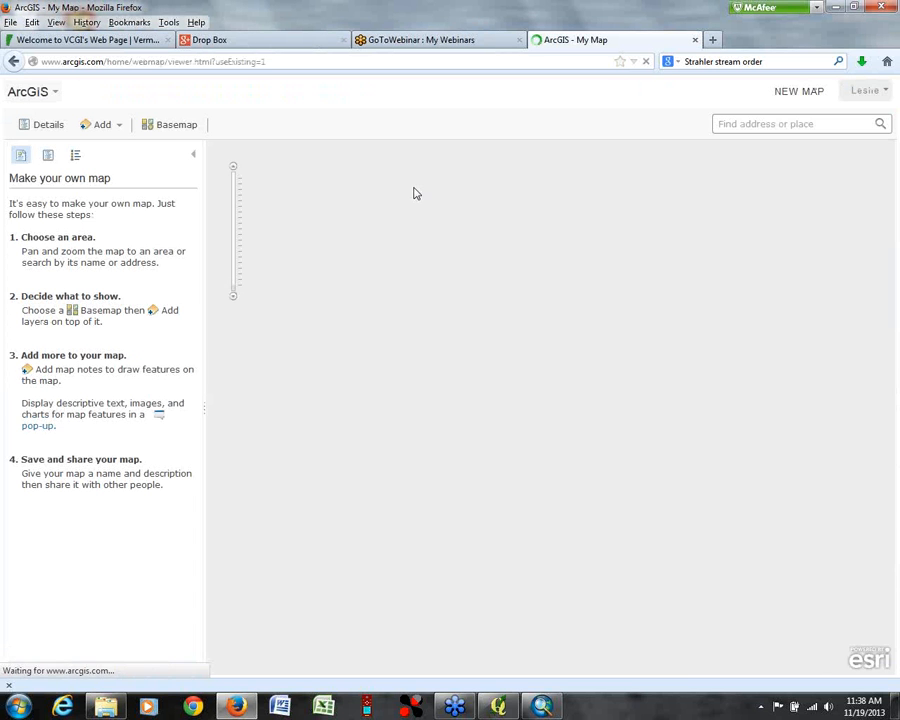
Step: Inspect the photo pop-up of the pin in the western United States and close it
{"action": "mouse_move", "coordinate": [872, 94]}
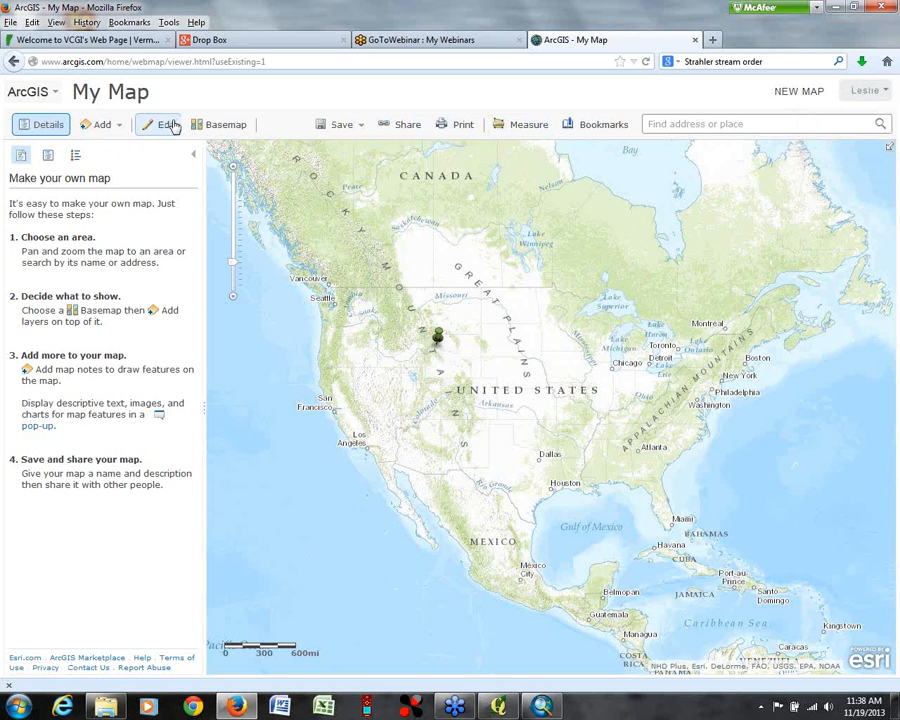
{"action": "left_click", "coordinate": [868, 92]}
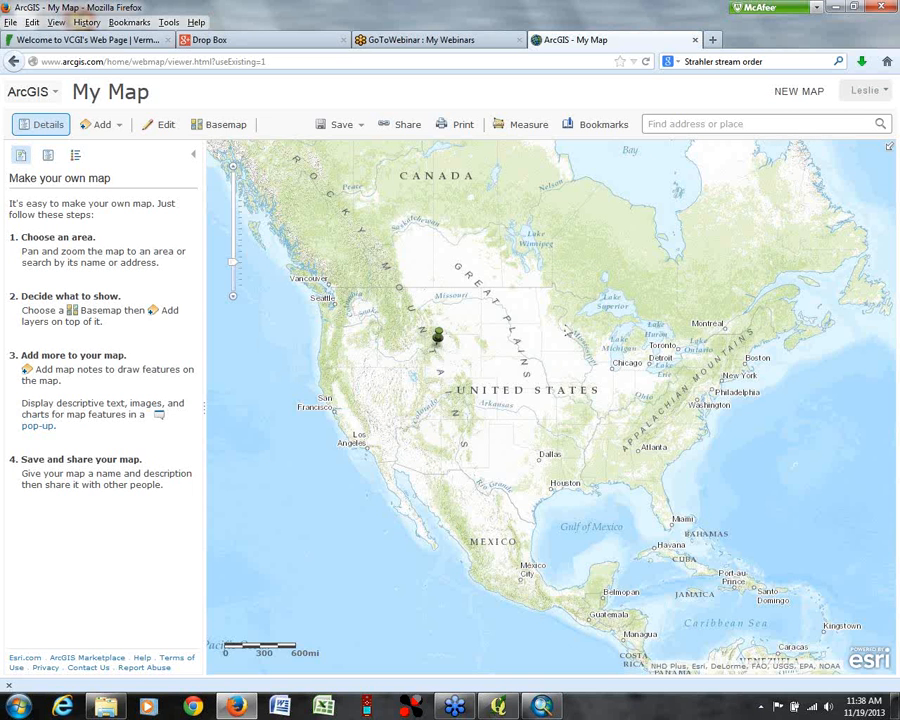
{"action": "left_click", "coordinate": [437, 336]}
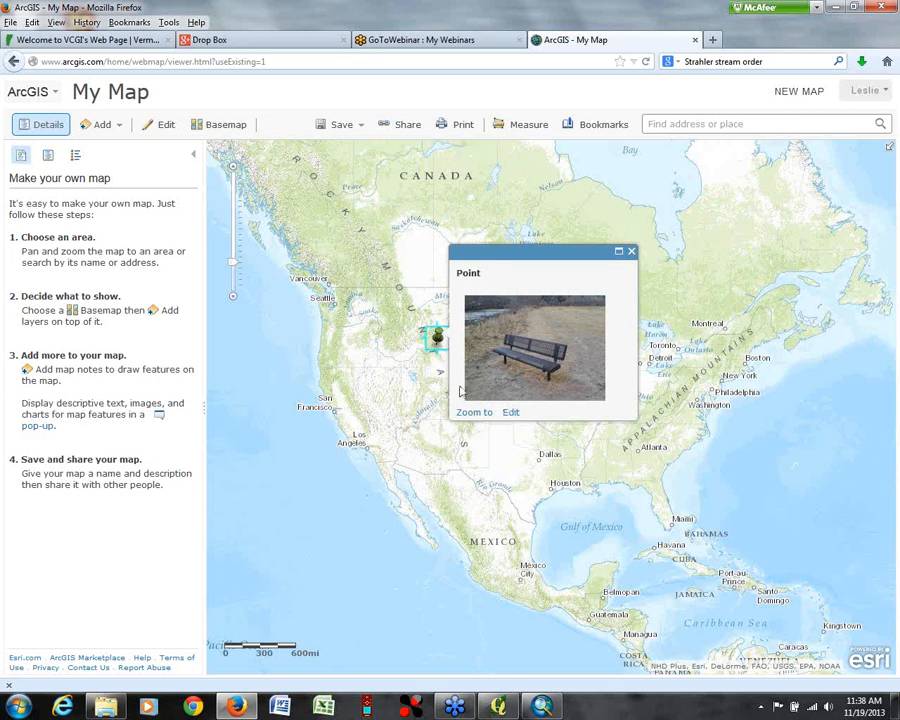
{"action": "left_click", "coordinate": [631, 251]}
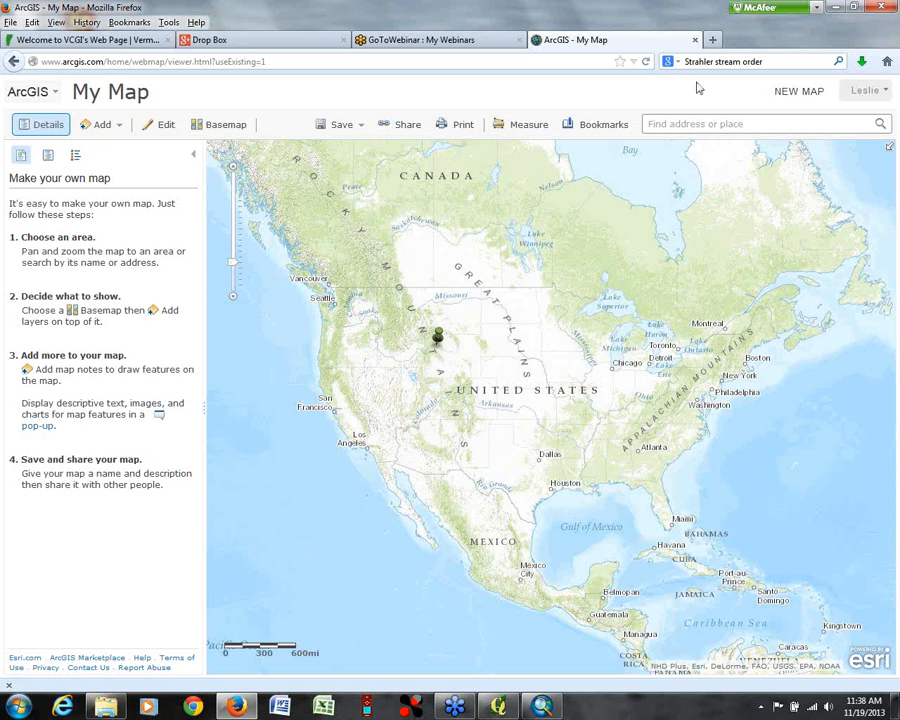
Step: Start a new map and import webinar1_trk.gpx from the gps folder as a layer
{"action": "left_click", "coordinate": [799, 92]}
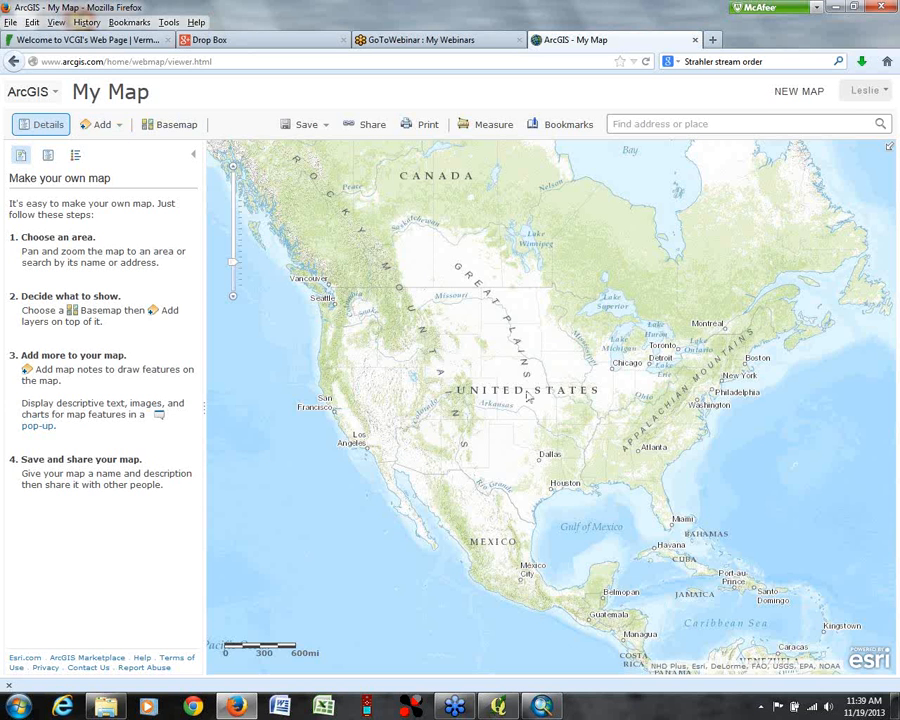
{"action": "left_click", "coordinate": [119, 130]}
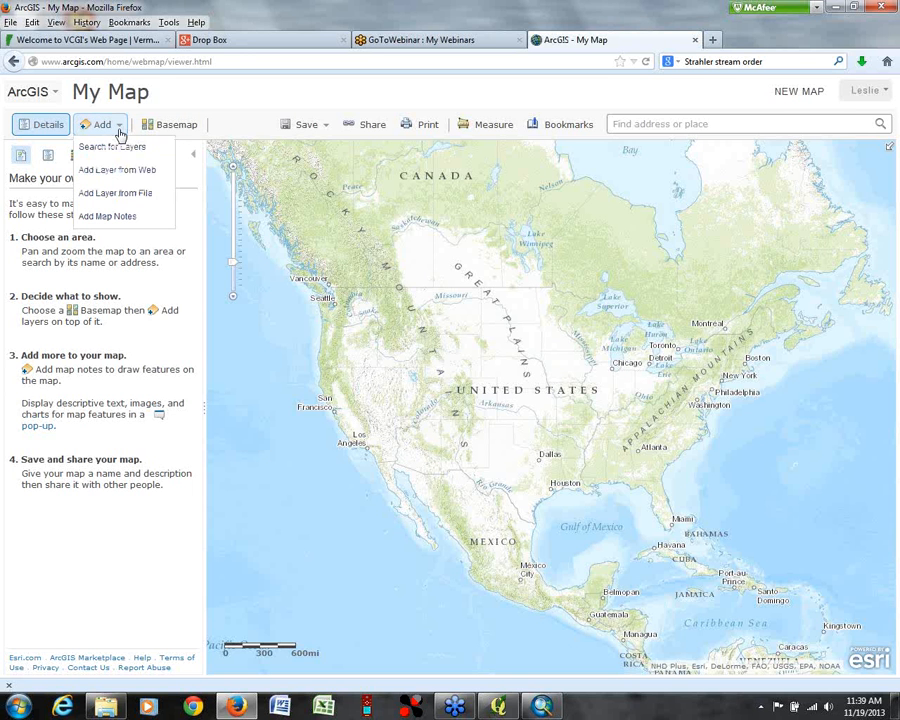
{"action": "left_click", "coordinate": [98, 196]}
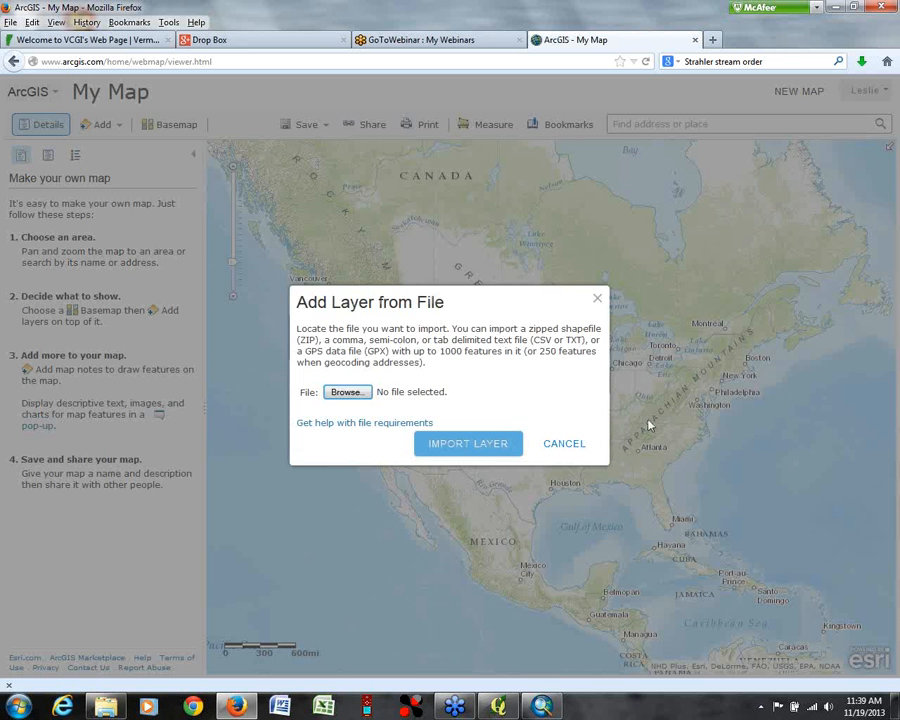
{"action": "left_click", "coordinate": [340, 393]}
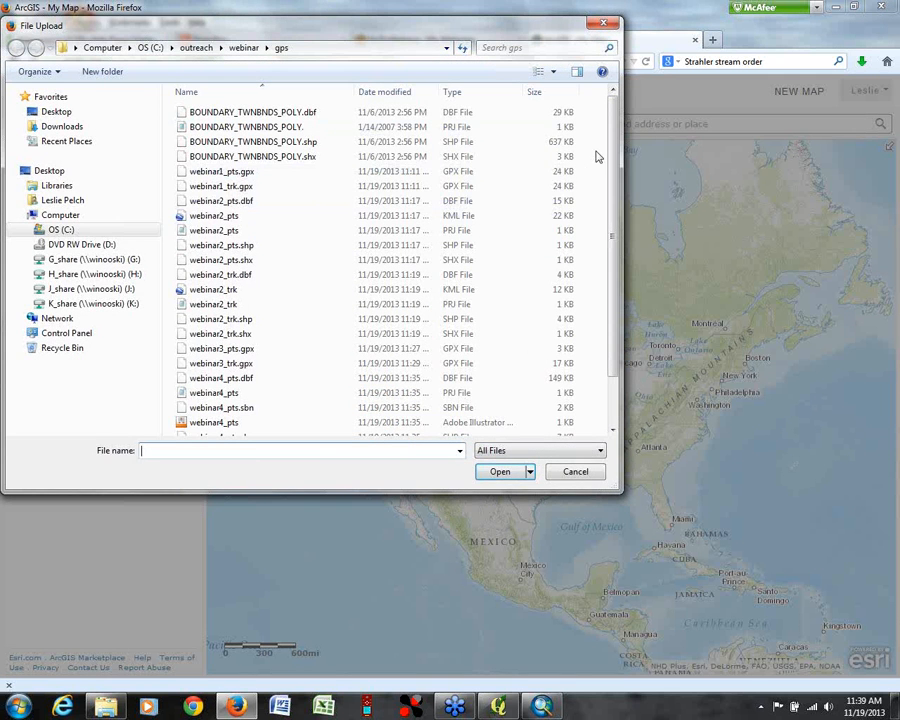
{"action": "mouse_move", "coordinate": [612, 146]}
{"action": "left_mouse_down"}
{"action": "mouse_move", "coordinate": [614, 157]}
{"action": "mouse_move", "coordinate": [612, 146]}
{"action": "left_mouse_up"}
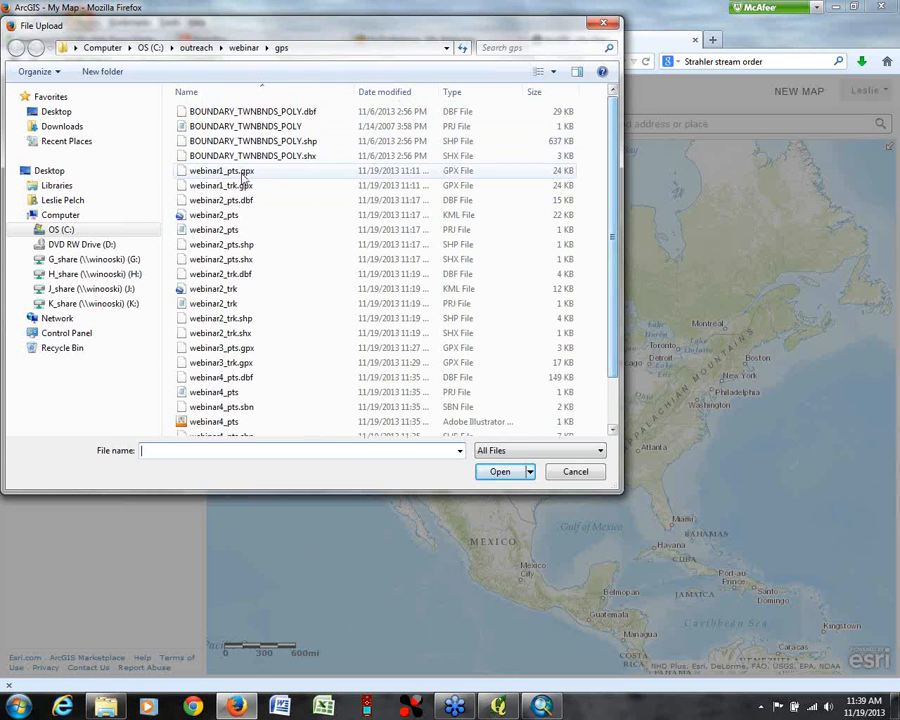
{"action": "left_click", "coordinate": [240, 185]}
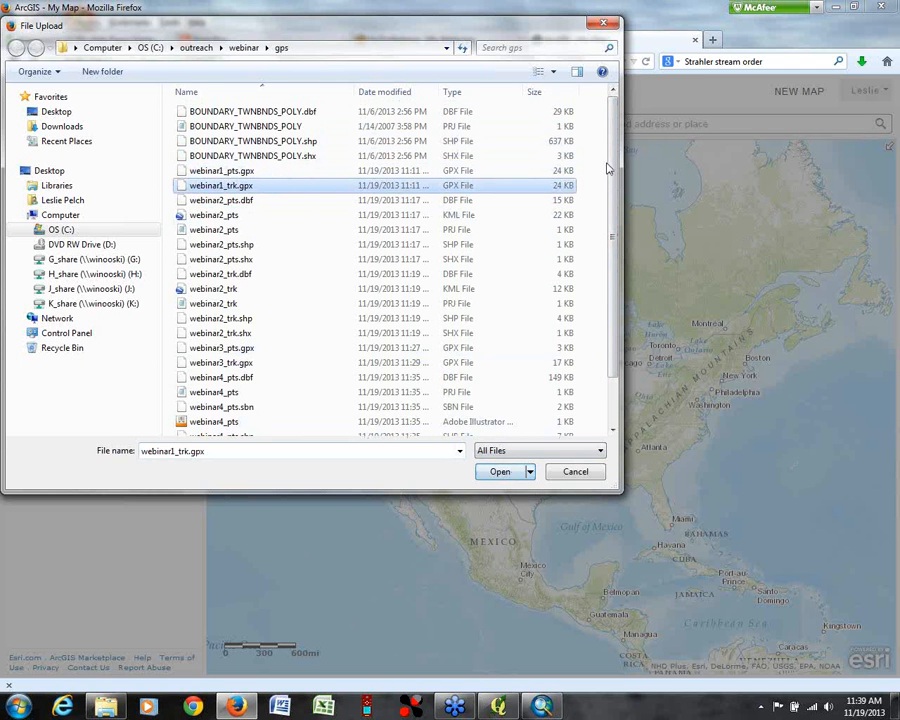
{"action": "left_click_drag", "start_coordinate": [610, 172], "coordinate": [613, 262]}
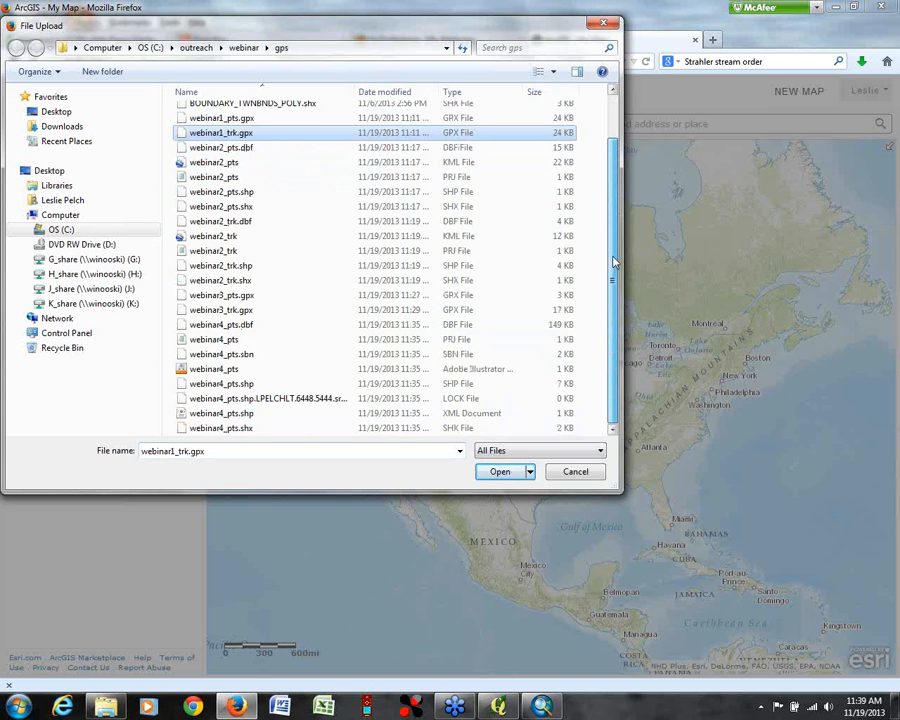
{"action": "scroll", "coordinate": [614, 262], "scroll_direction": "up", "scroll_amount": 2}
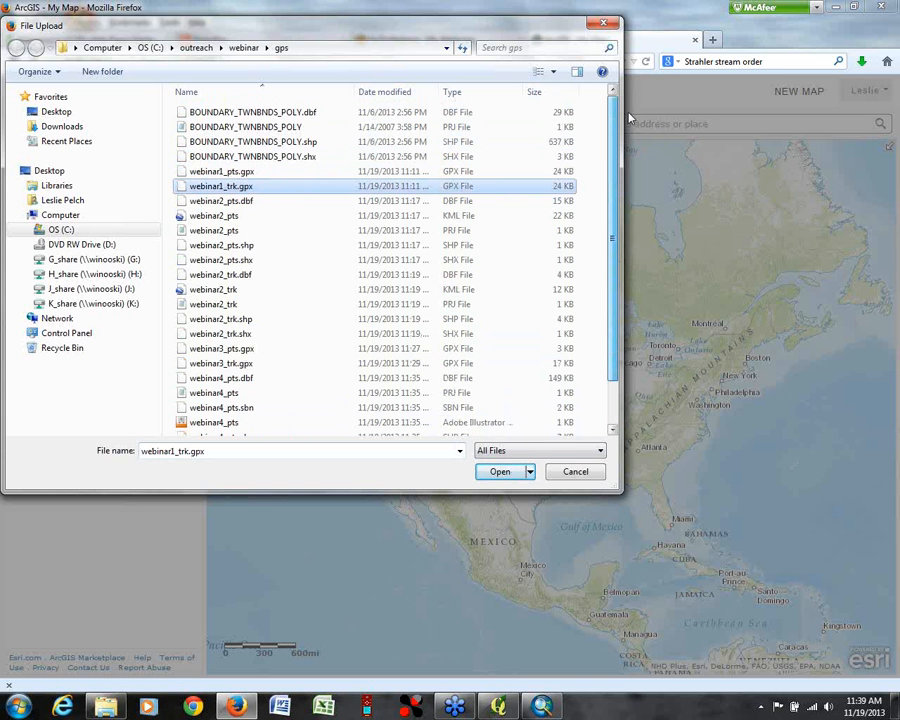
{"action": "left_click", "coordinate": [497, 473]}
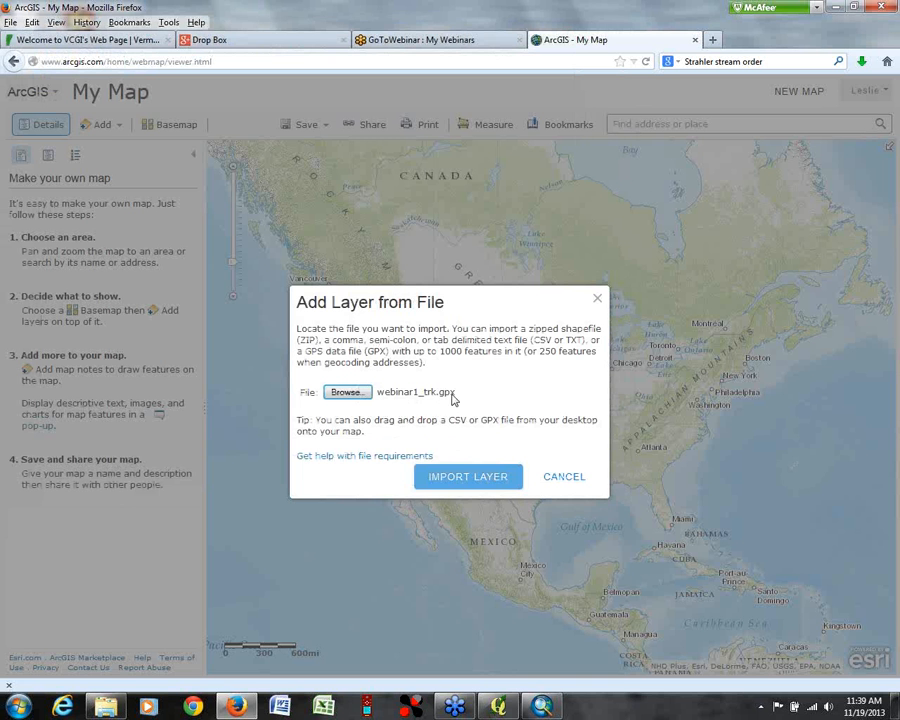
{"action": "left_click", "coordinate": [467, 489]}
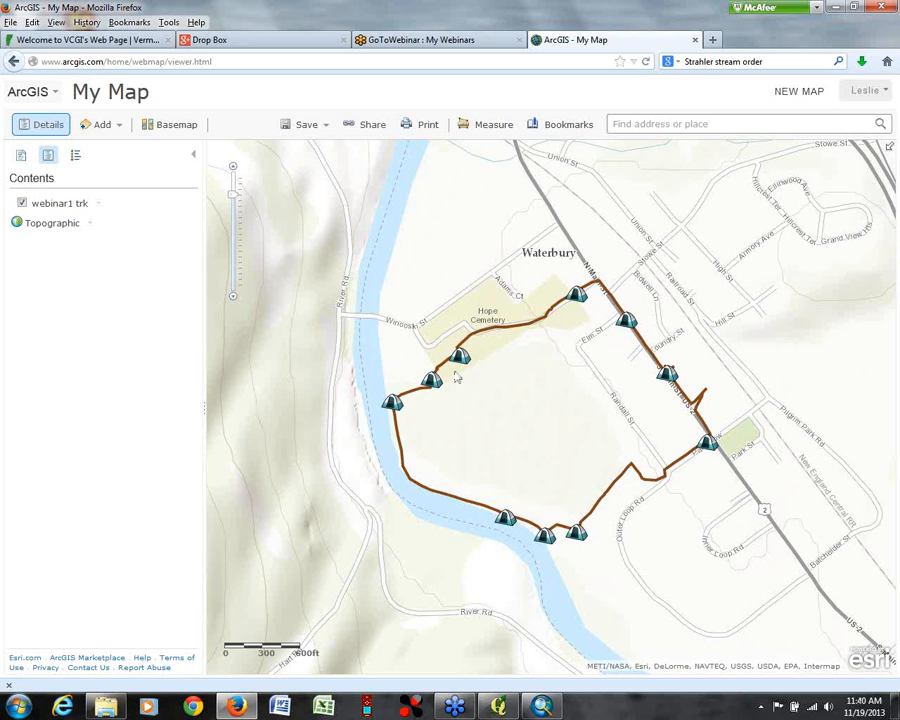
Step: Enable editing for the webinar1 trk layer in the map contents
{"action": "left_click", "coordinate": [22, 156]}
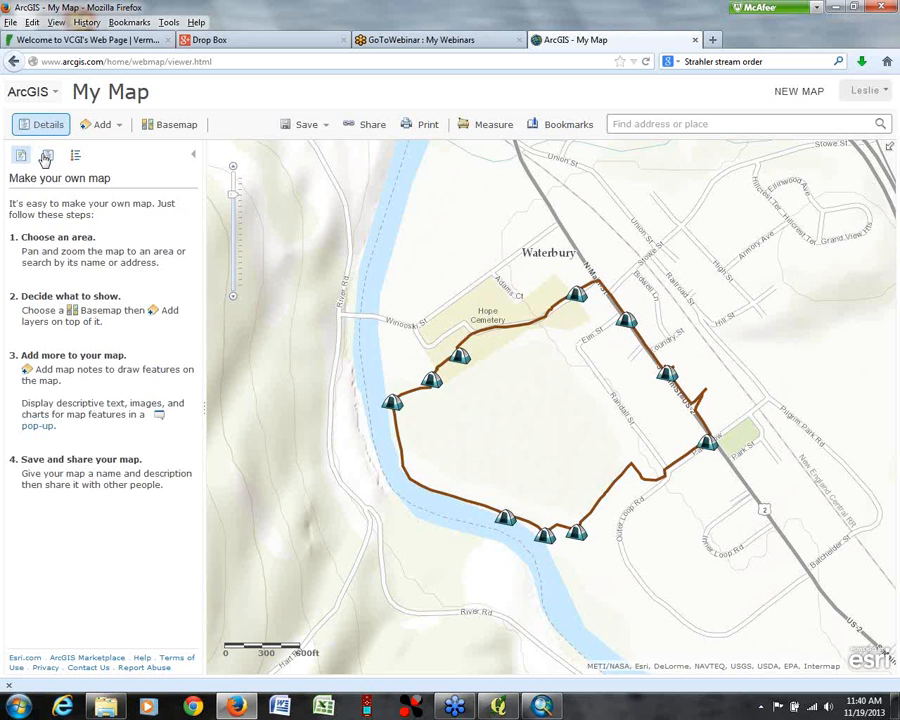
{"action": "left_click", "coordinate": [46, 155]}
{"action": "left_click", "coordinate": [97, 204]}
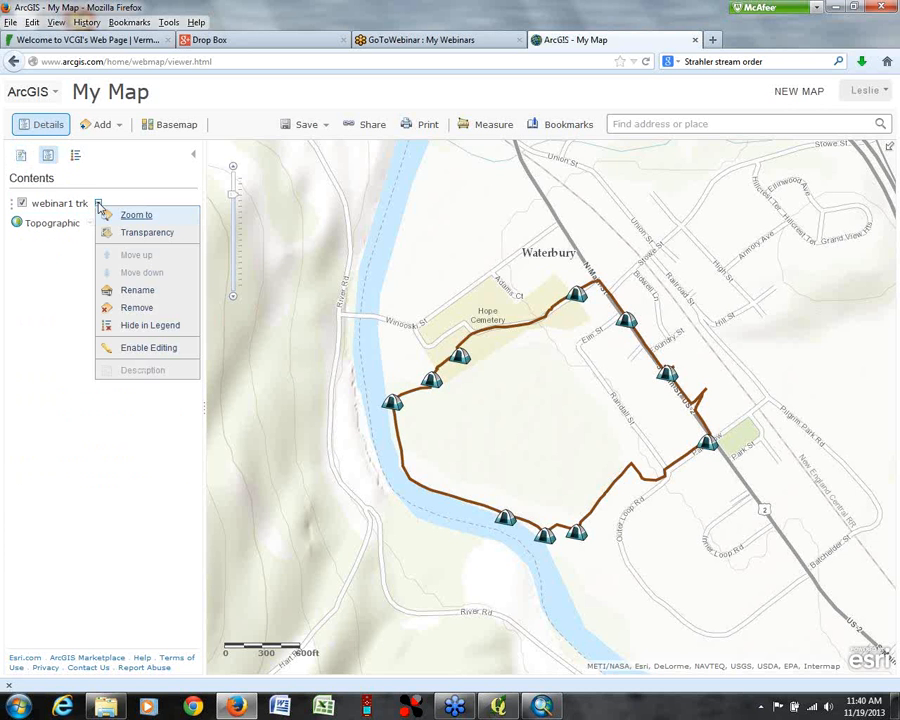
{"action": "left_click", "coordinate": [130, 348]}
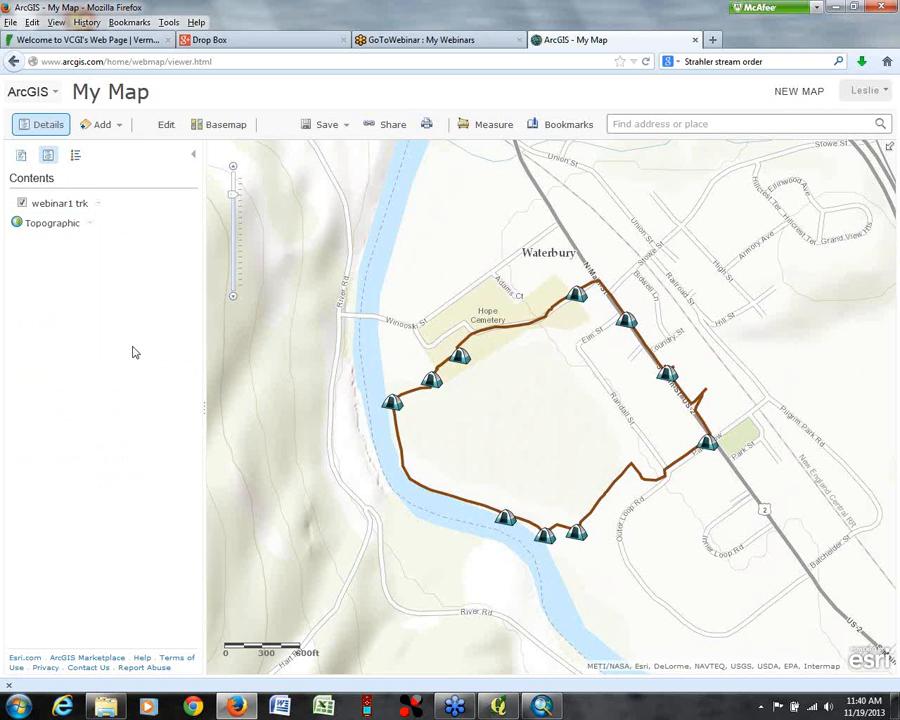
Step: Check the map legend and the available layer options for webinar1 trk
{"action": "left_click", "coordinate": [97, 204]}
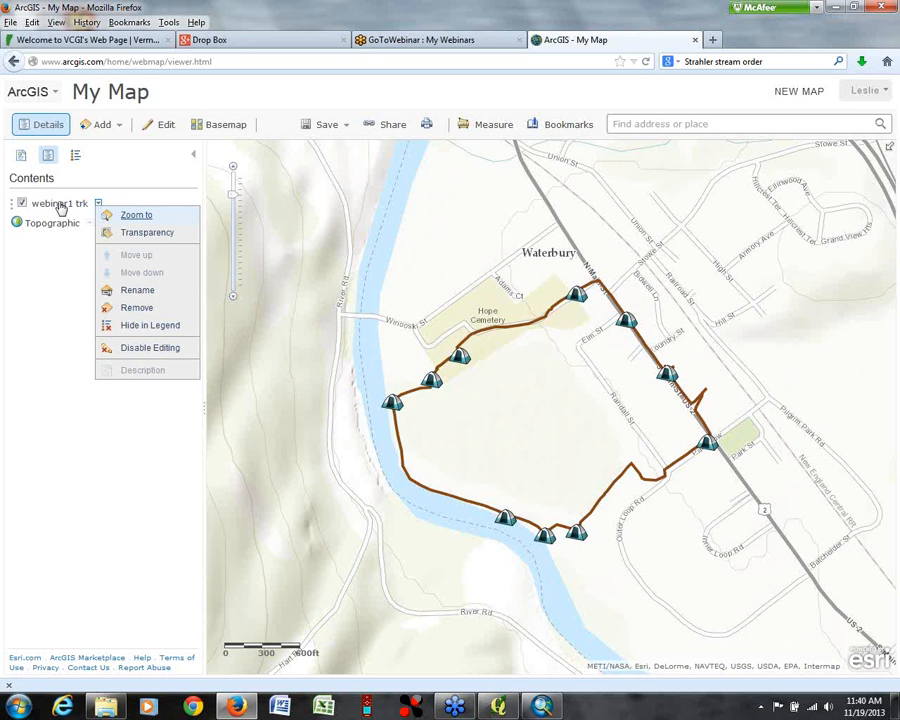
{"action": "left_click", "coordinate": [75, 155]}
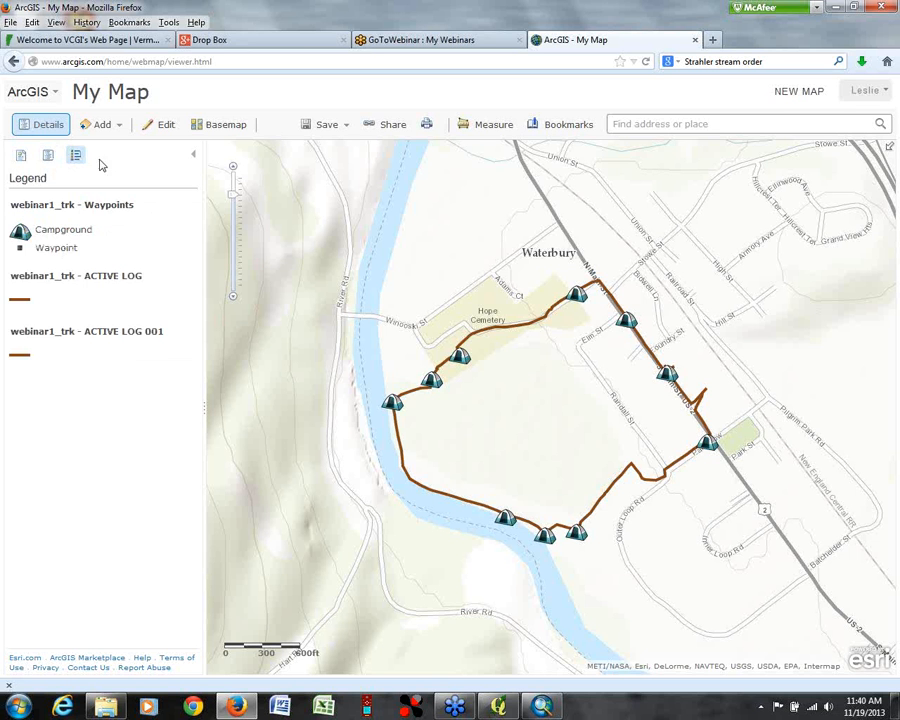
{"action": "left_click", "coordinate": [48, 157]}
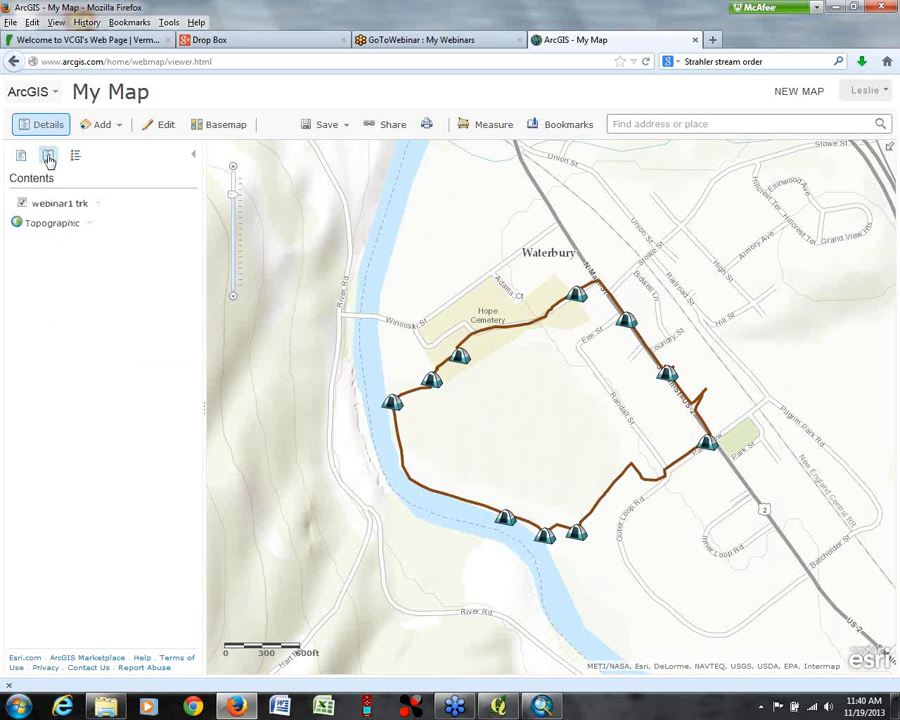
{"action": "left_click", "coordinate": [99, 205]}
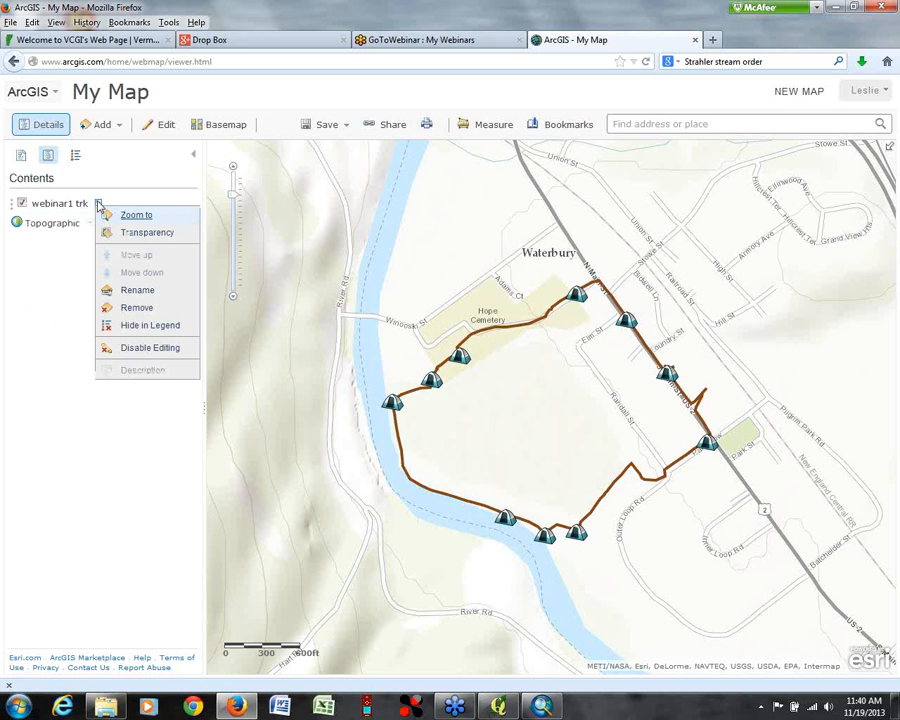
Step: Try the Imagery with Labels, Light Gray Canvas, OpenStreetMap and National Geographic basemaps beneath the webinar1 trk layer
{"action": "left_click", "coordinate": [28, 281]}
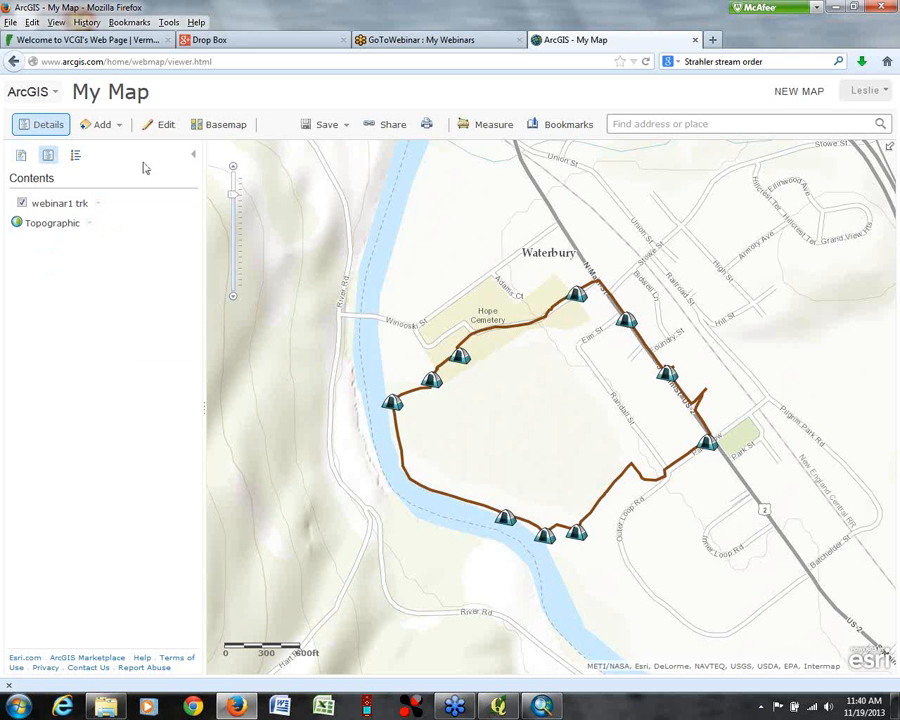
{"action": "left_click", "coordinate": [218, 125]}
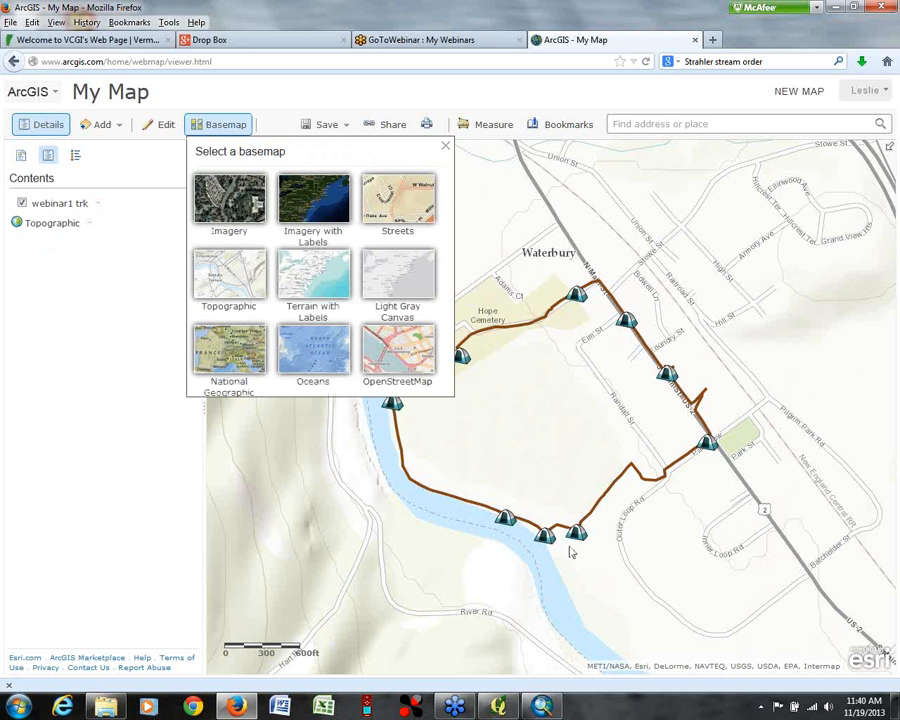
{"action": "left_click", "coordinate": [312, 199]}
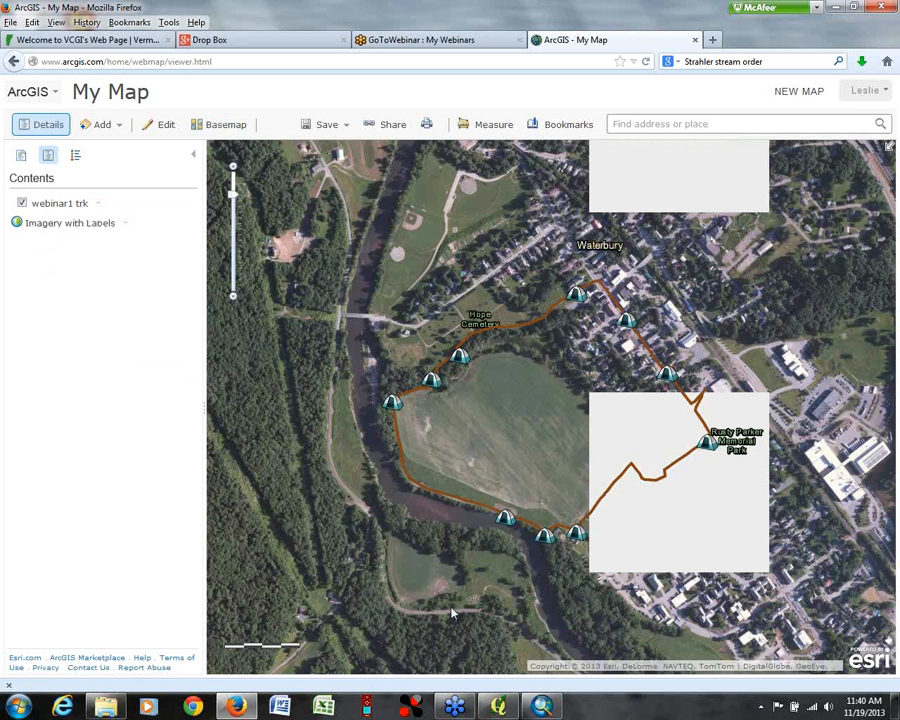
{"action": "left_click", "coordinate": [236, 127]}
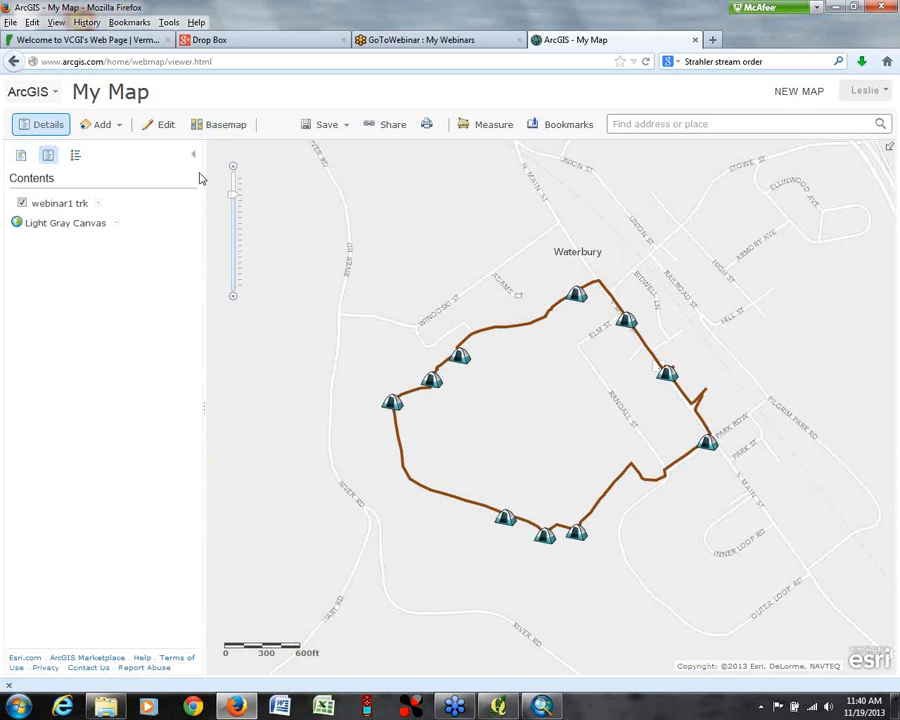
{"action": "left_click", "coordinate": [218, 125]}
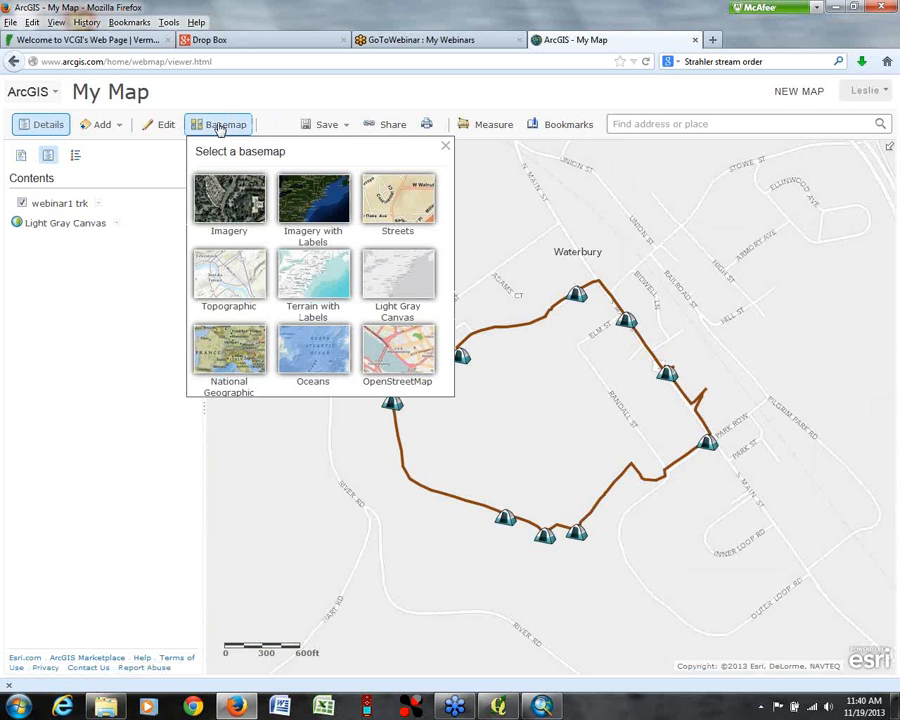
{"action": "left_click", "coordinate": [376, 370]}
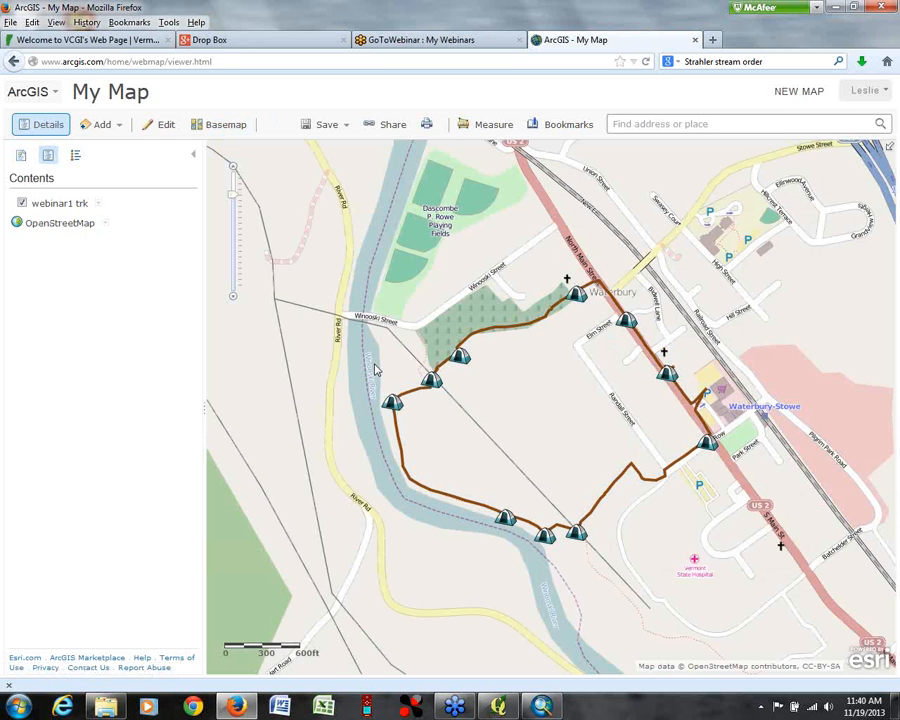
{"action": "left_click", "coordinate": [211, 125]}
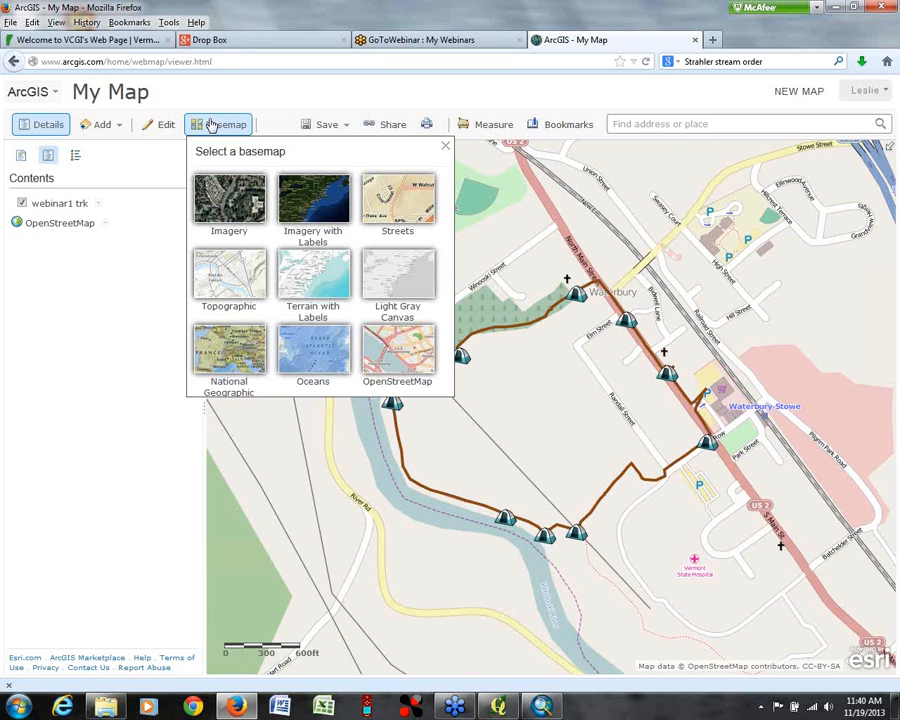
{"action": "left_click", "coordinate": [238, 348]}
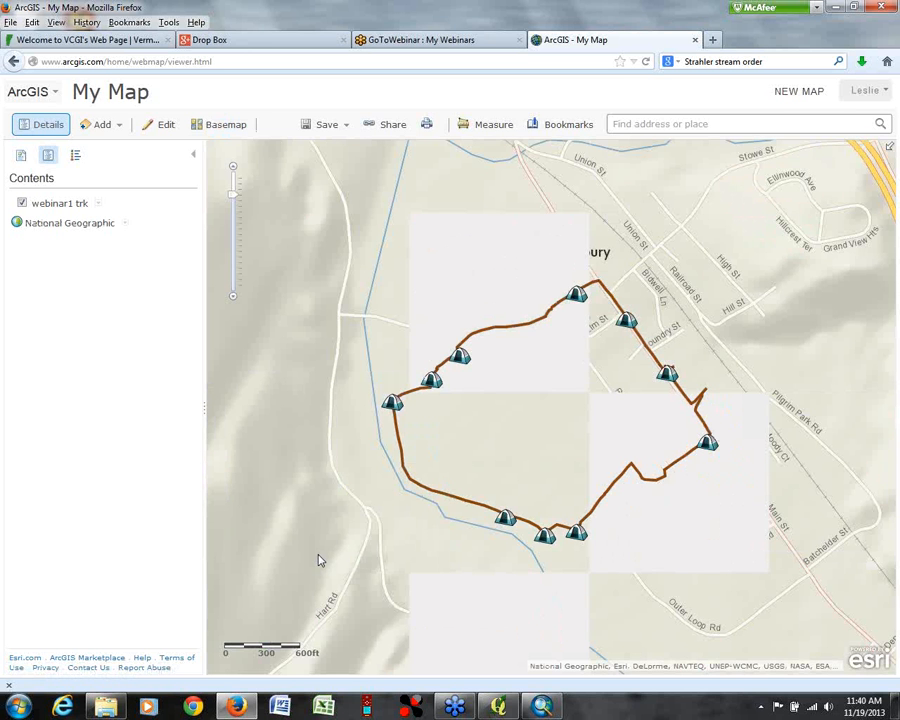
Step: Set the map's basemap to OpenStreetMap
{"action": "left_click", "coordinate": [221, 125]}
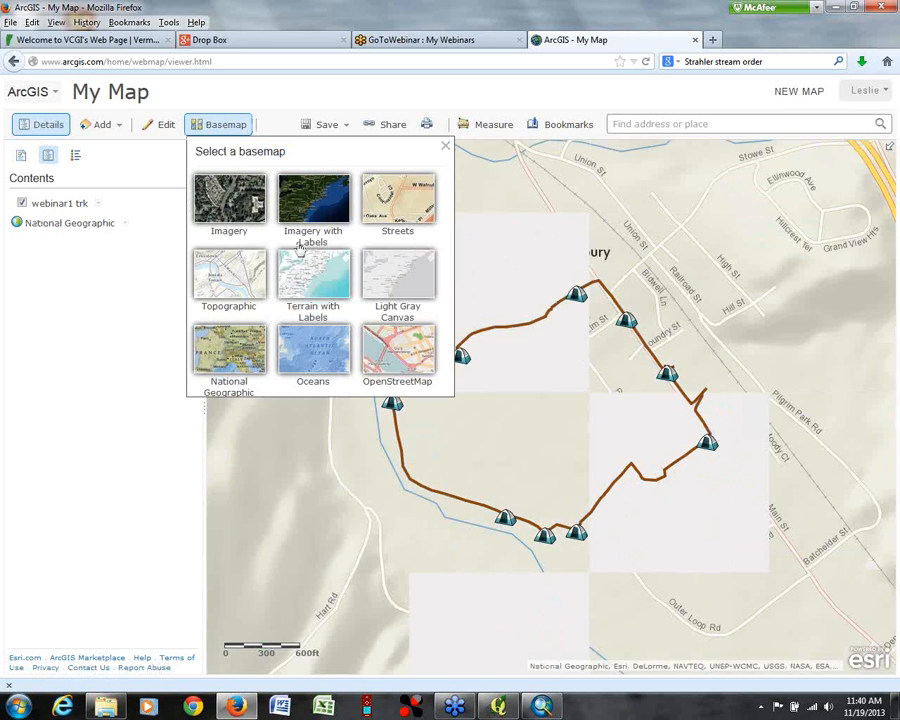
{"action": "left_click", "coordinate": [385, 366]}
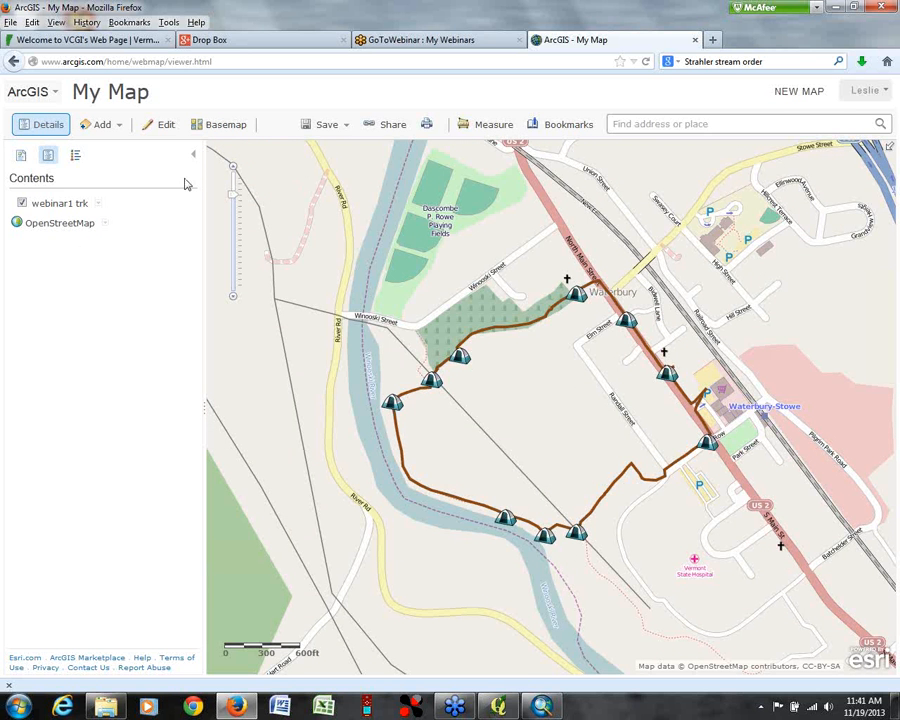
Step: Check the webinar1 trk layer options, inspect the pop-up of the ANGEL waypoint near the cemetery, and close it
{"action": "left_click", "coordinate": [98, 204]}
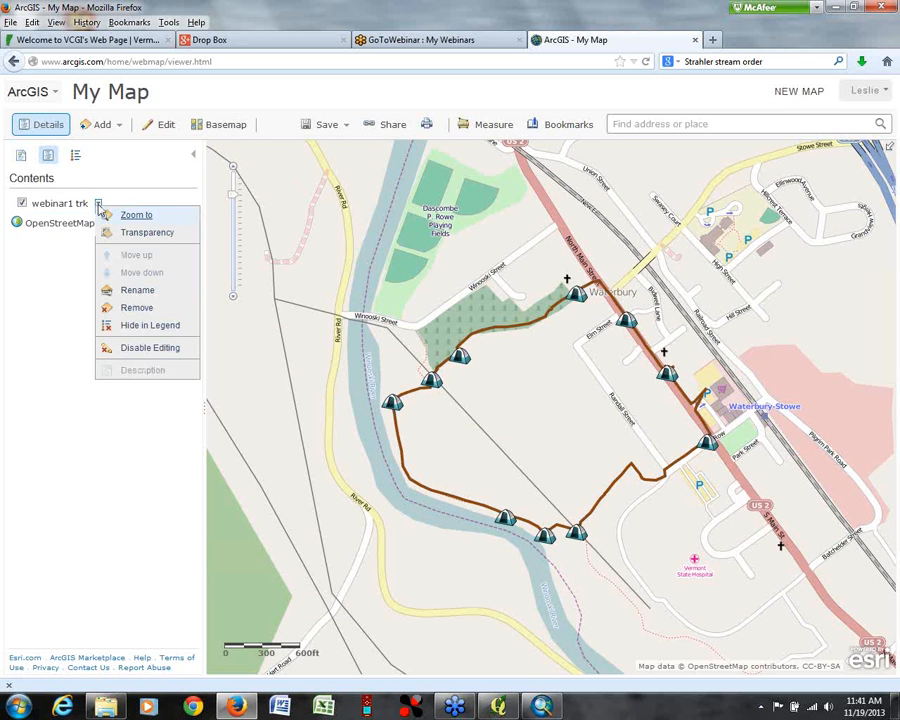
{"action": "left_click", "coordinate": [461, 360]}
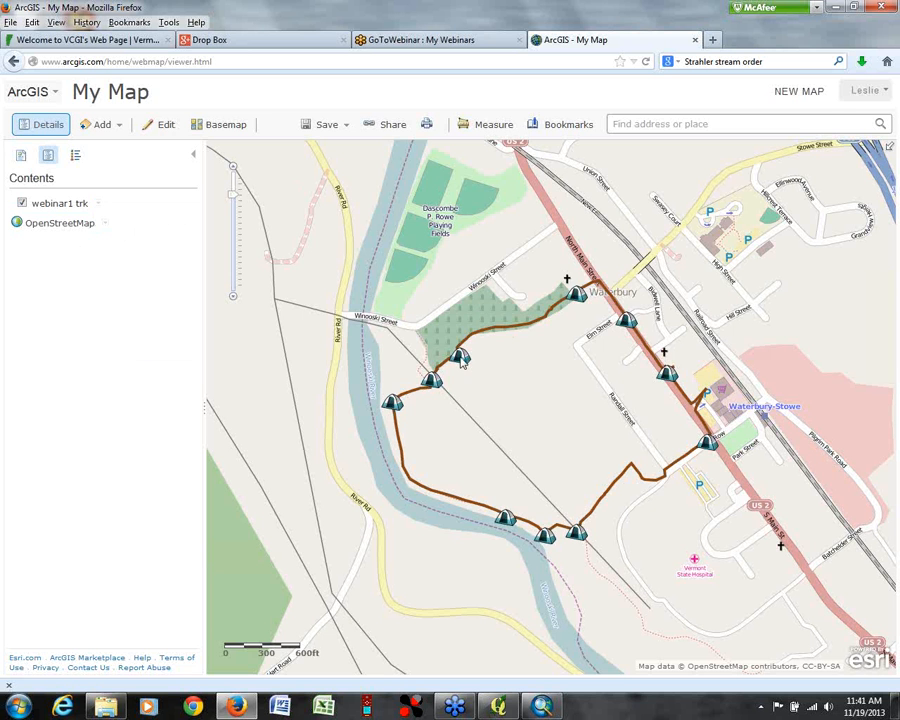
{"action": "left_click", "coordinate": [461, 360]}
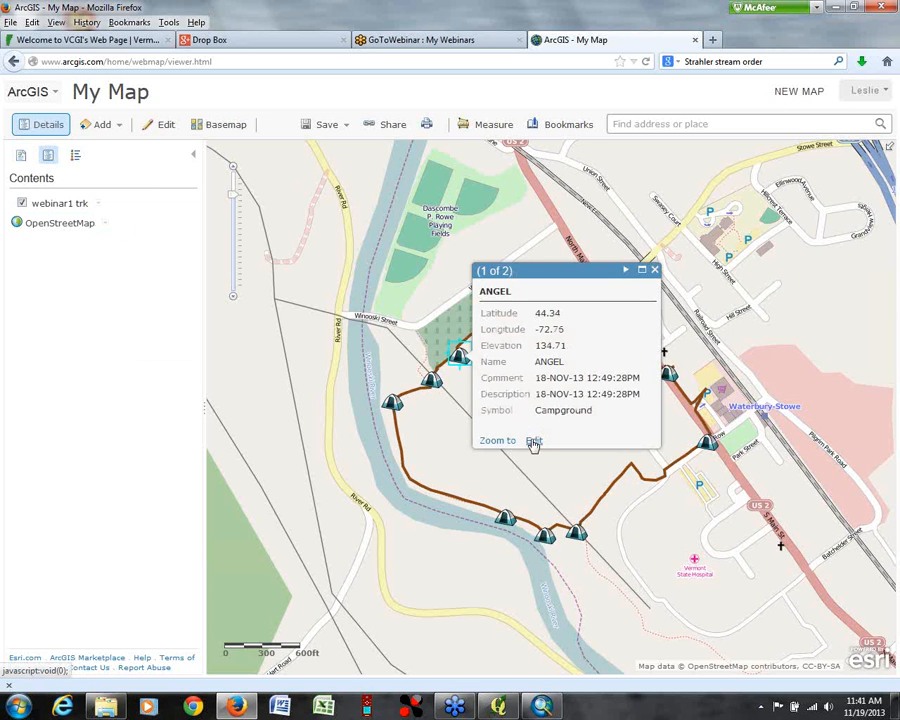
{"action": "left_click", "coordinate": [655, 270]}
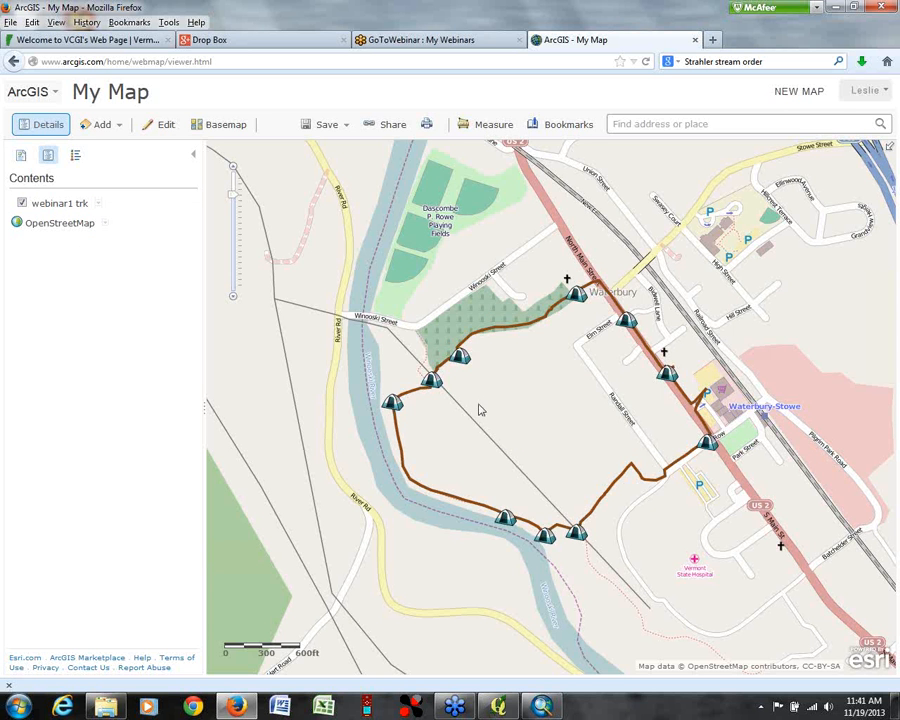
Step: Open the BENCH1 waypoint for editing, check which symbols it offers, keep Campground, and close the form
{"action": "left_click", "coordinate": [391, 403]}
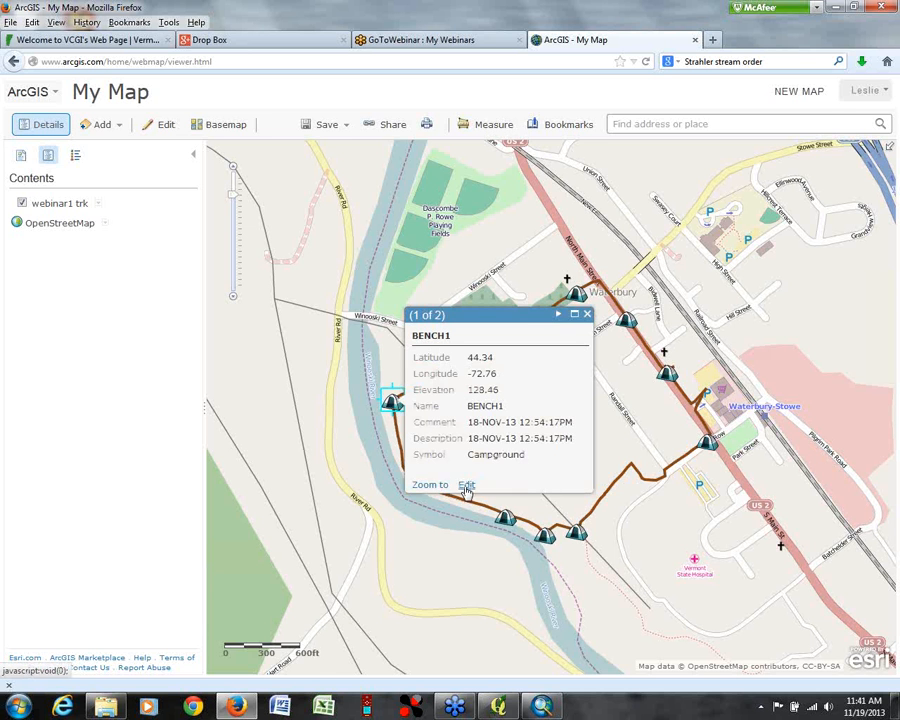
{"action": "left_click", "coordinate": [466, 486]}
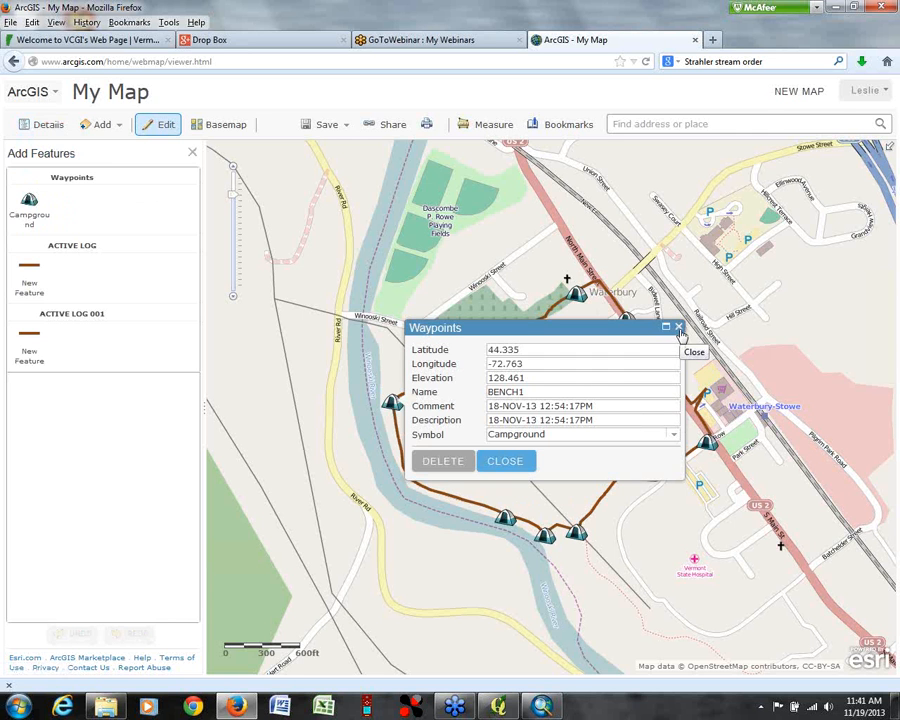
{"action": "left_click", "coordinate": [673, 437]}
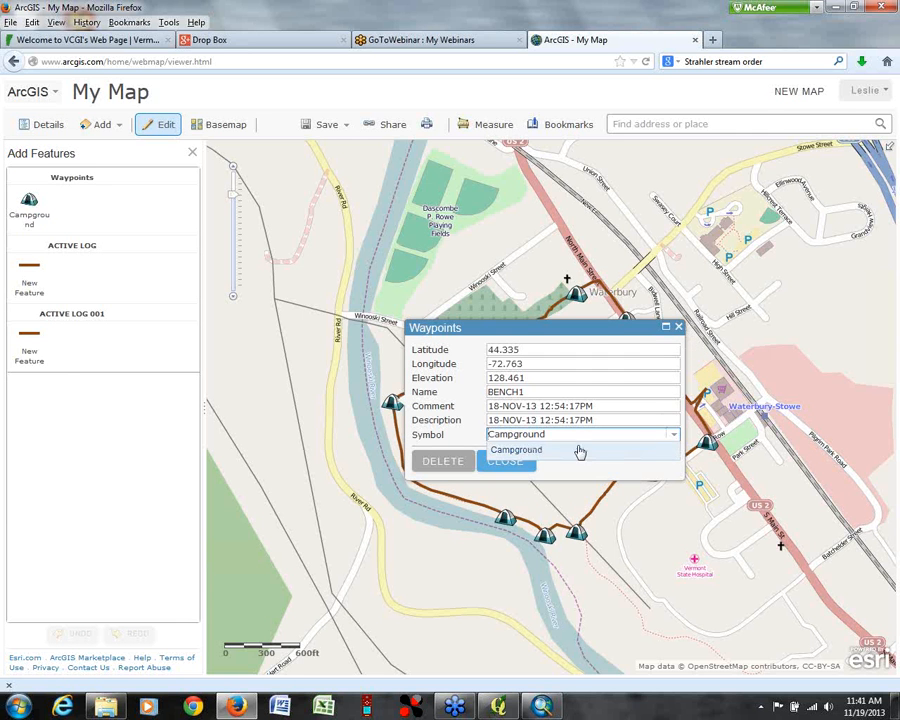
{"action": "left_click", "coordinate": [674, 436]}
{"action": "left_click", "coordinate": [674, 436]}
{"action": "left_click", "coordinate": [533, 452]}
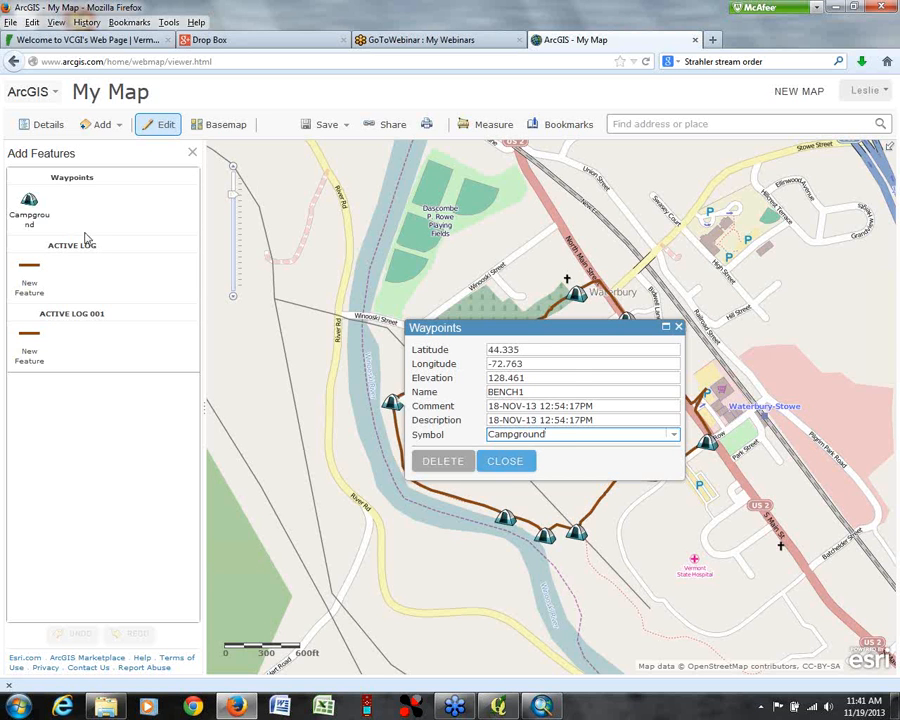
{"action": "left_click", "coordinate": [505, 461]}
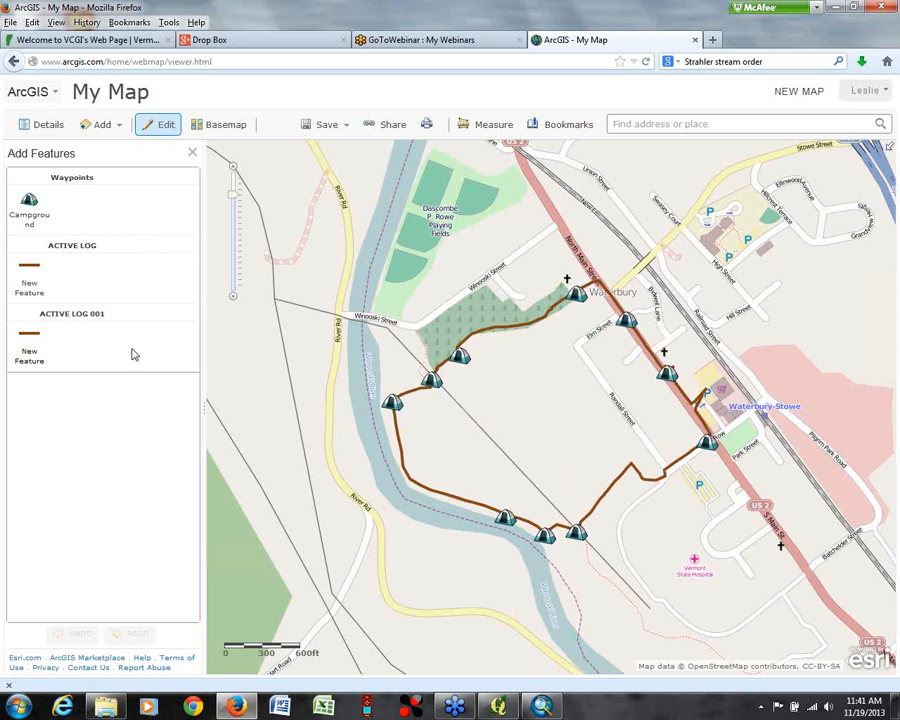
Step: Inspect the HOPE waypoint's attributes, then return to the map contents and check the webinar1 trk layer options
{"action": "left_click", "coordinate": [576, 294]}
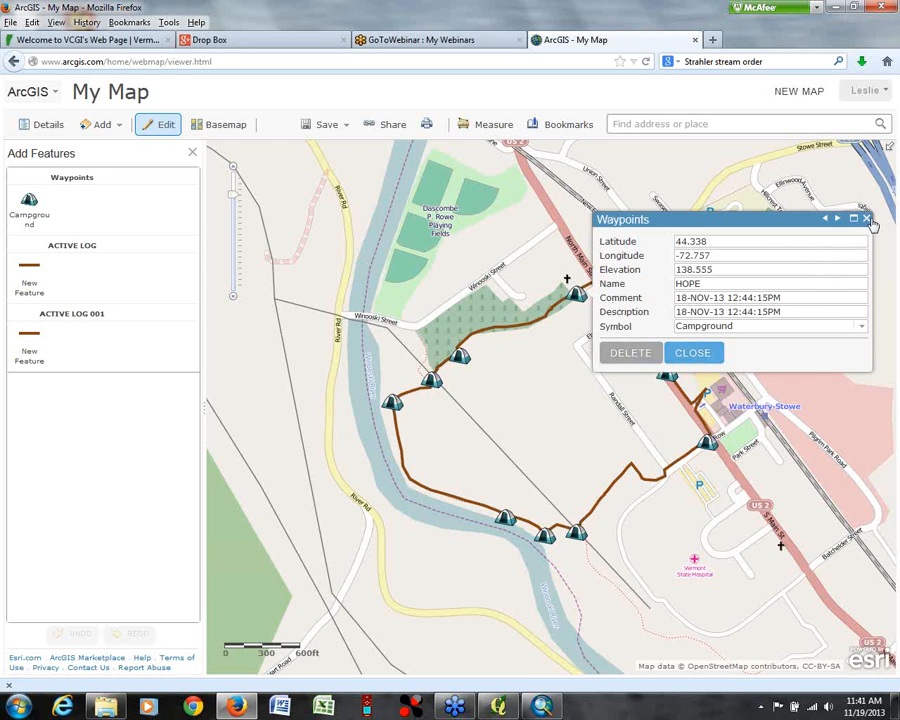
{"action": "left_click", "coordinate": [46, 125]}
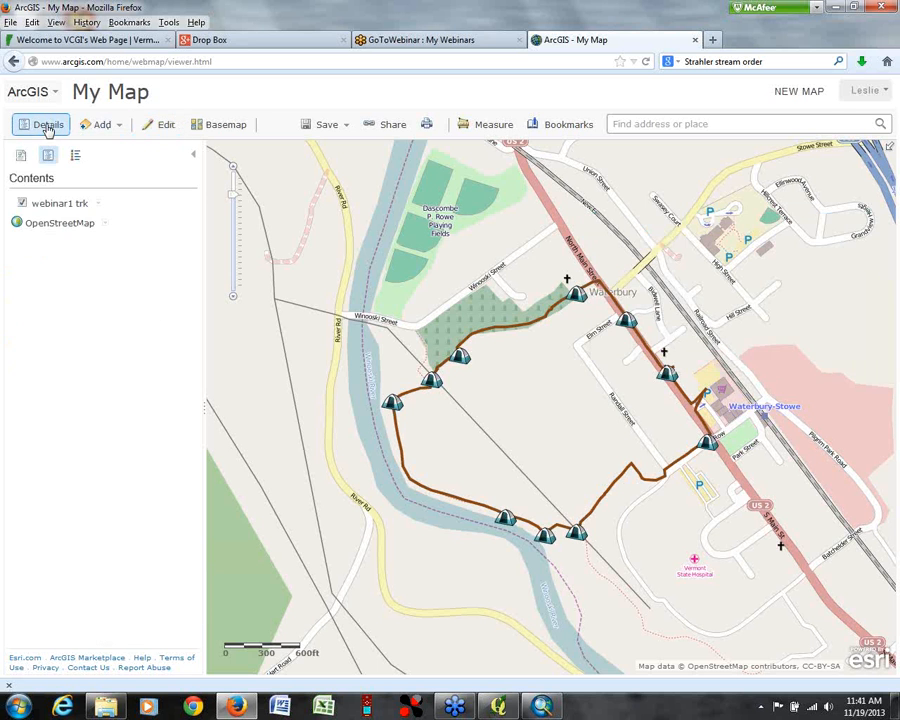
{"action": "left_click", "coordinate": [98, 203]}
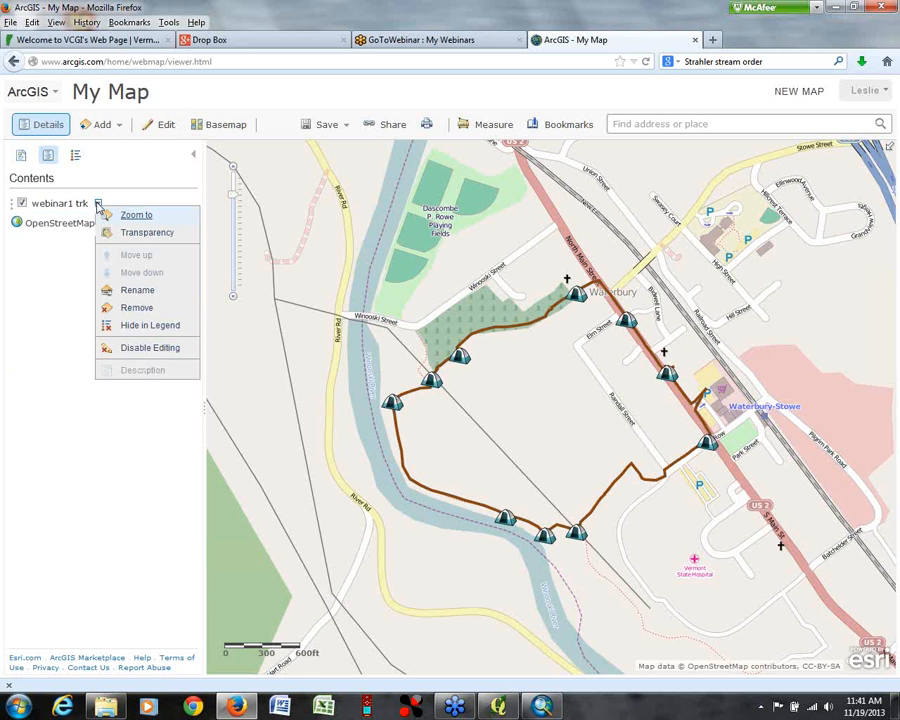
{"action": "left_click", "coordinate": [70, 390]}
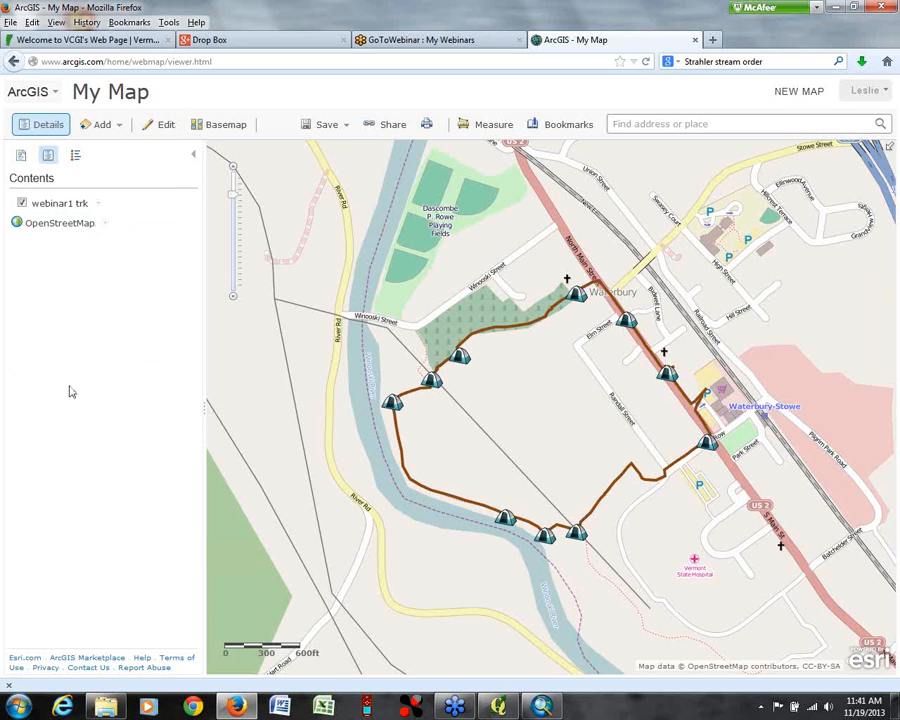
Step: Add a Map Notes layer to the map
{"action": "left_click", "coordinate": [118, 125]}
{"action": "left_click", "coordinate": [107, 216]}
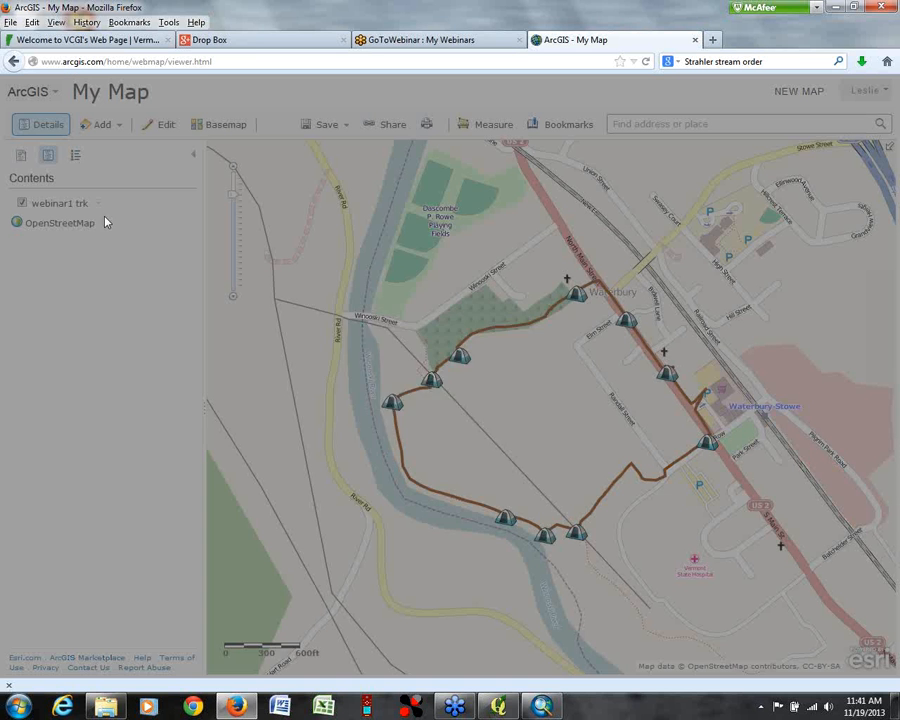
{"action": "left_click", "coordinate": [466, 440]}
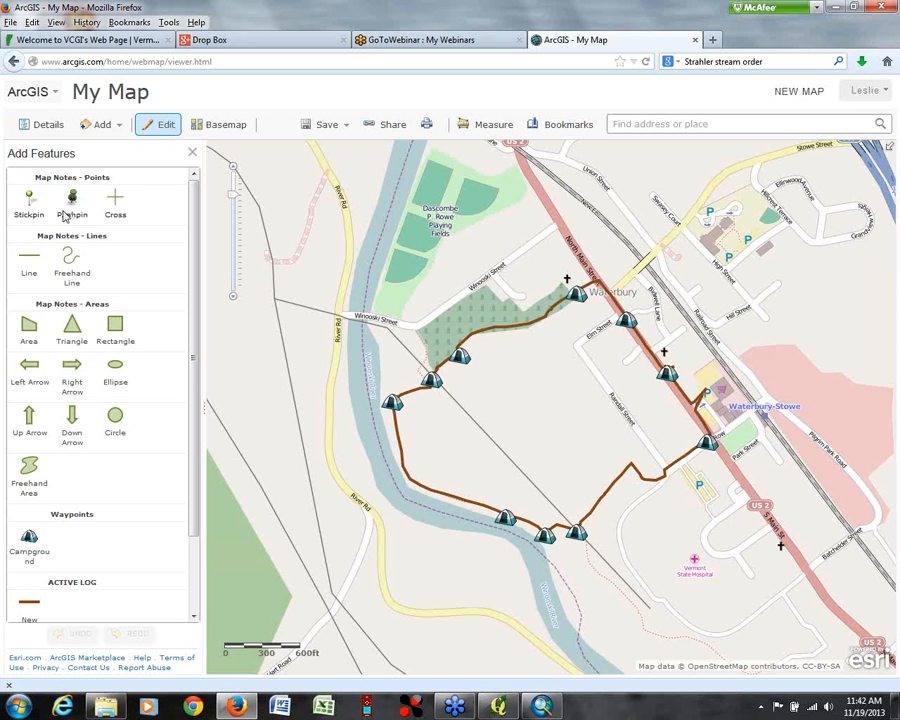
Step: Place a pushpin map note beside the BENCH1 waypoint by the river and title it bench1
{"action": "left_click", "coordinate": [73, 198]}
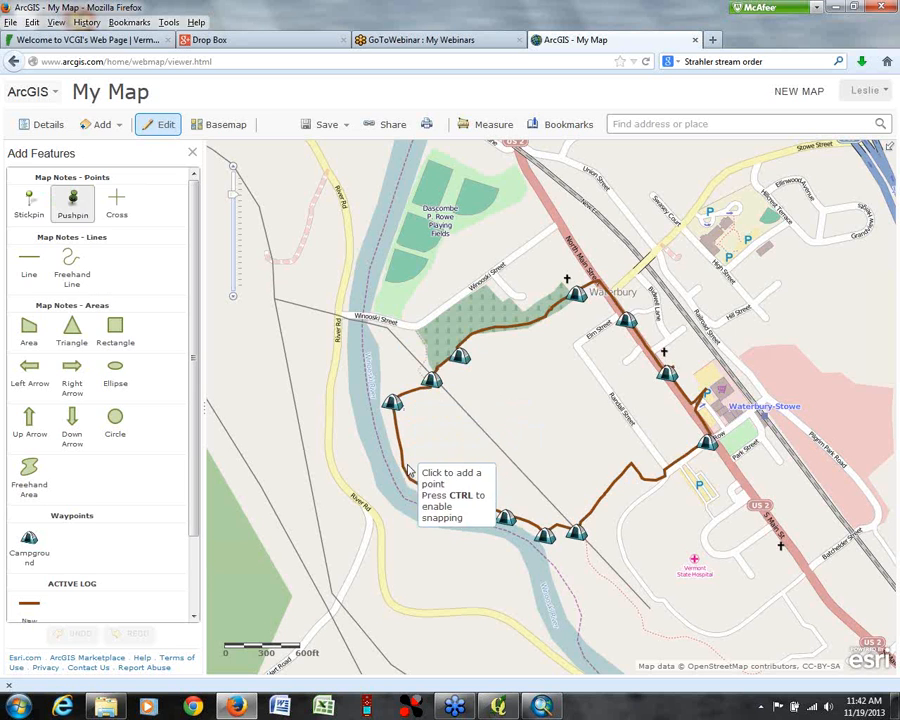
{"action": "left_click", "coordinate": [409, 394]}
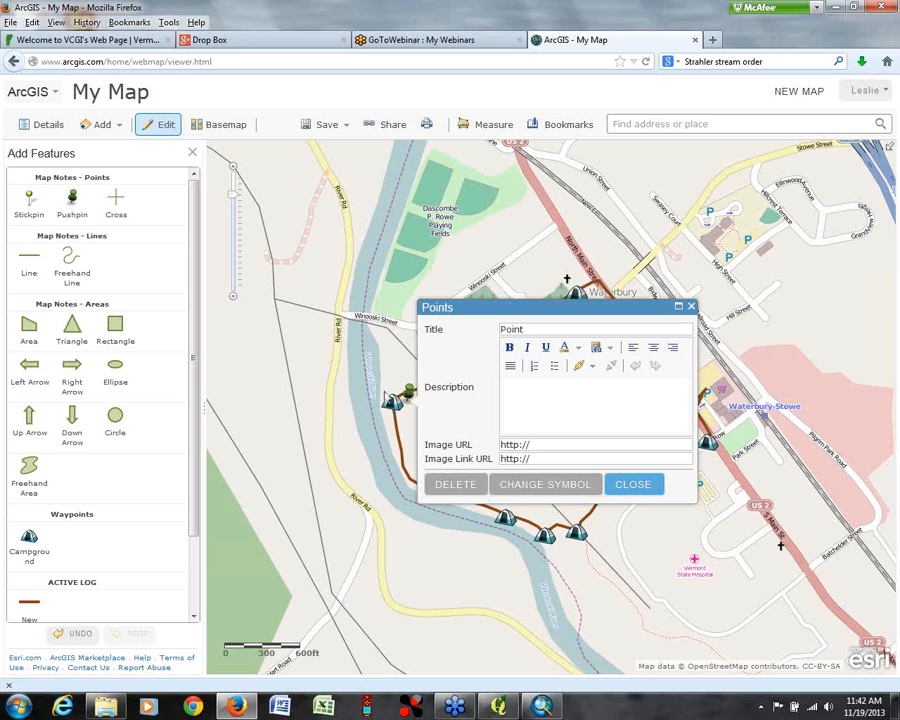
{"action": "double_click", "coordinate": [533, 328]}
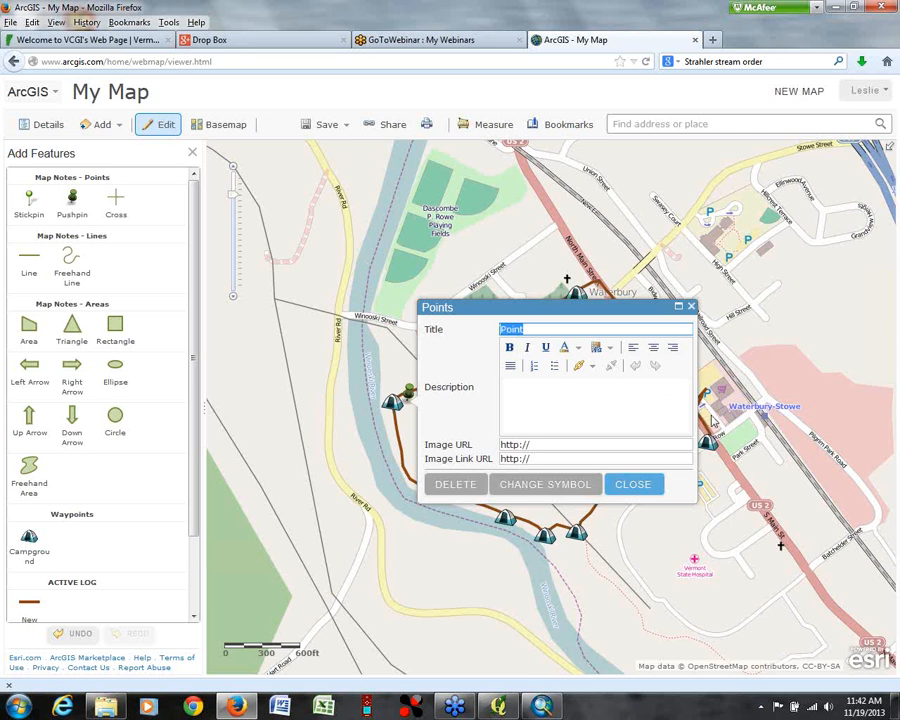
{"action": "type", "text": "bench1"}
Step: Switch to the Drop Box web album and open the bench photo with its image options
{"action": "left_click", "coordinate": [227, 41]}
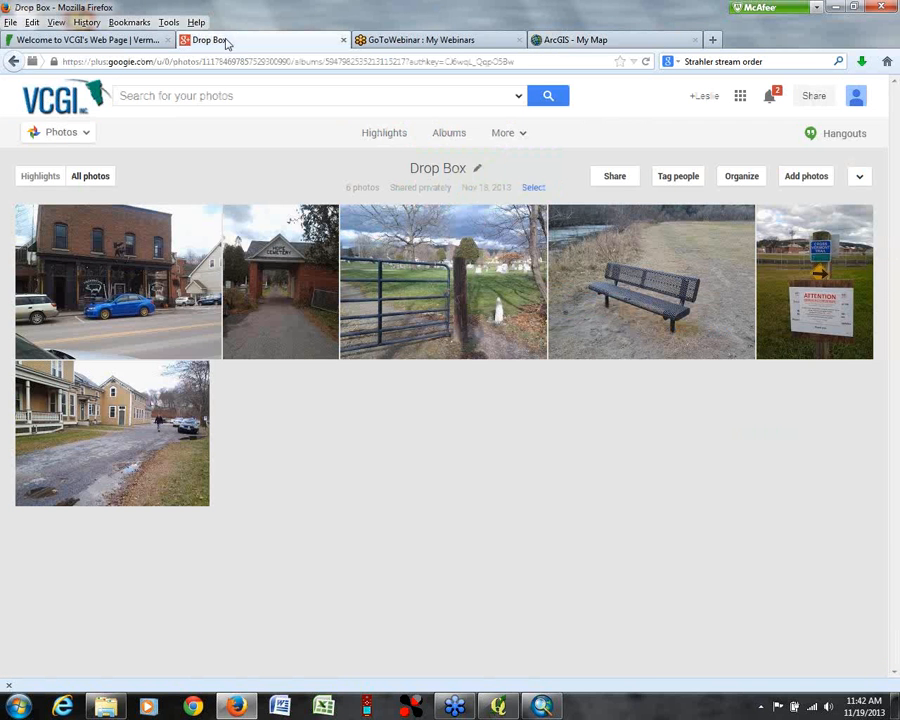
{"action": "left_click", "coordinate": [657, 297]}
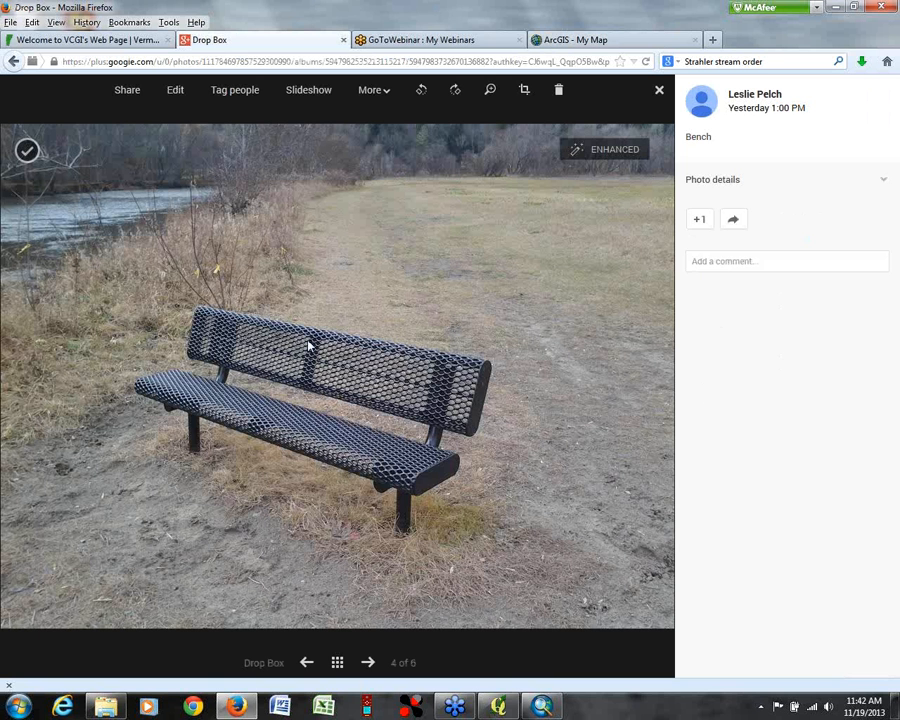
{"action": "right_click", "coordinate": [309, 345]}
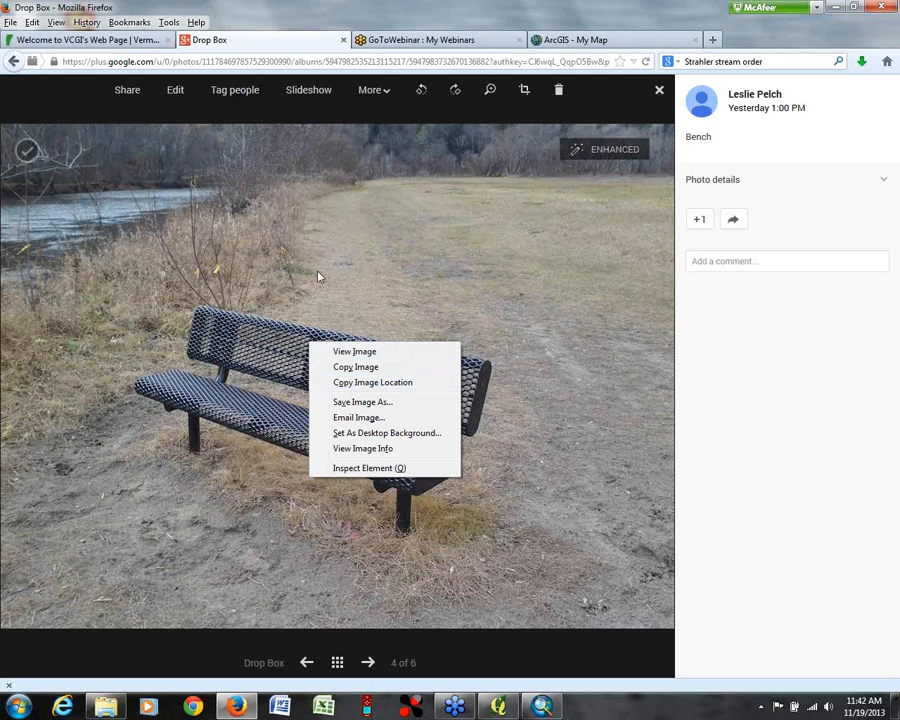
{"action": "left_click", "coordinate": [440, 270]}
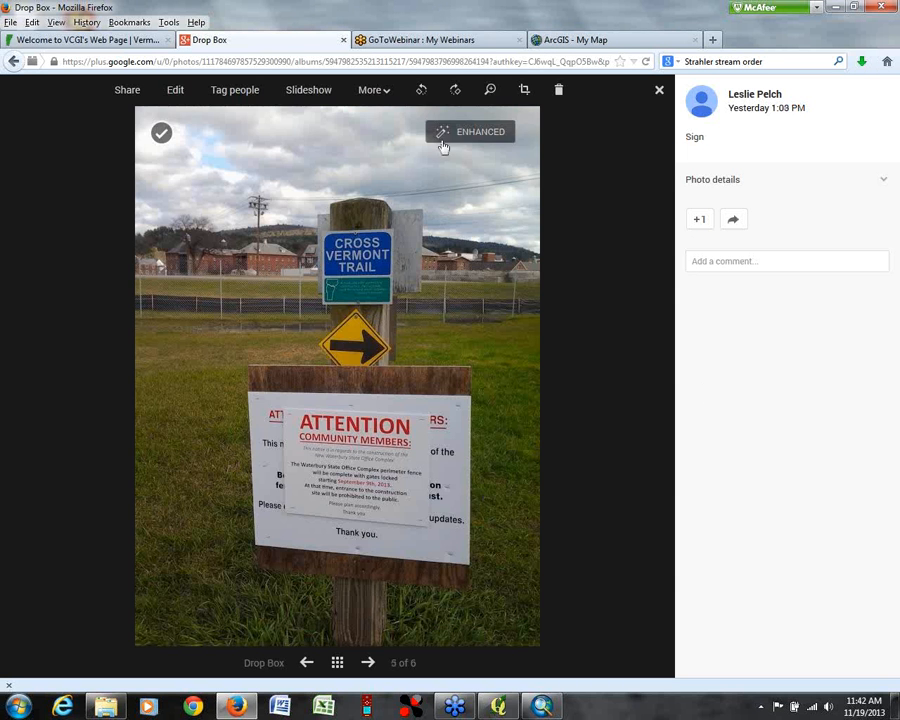
{"action": "left_click", "coordinate": [67, 342]}
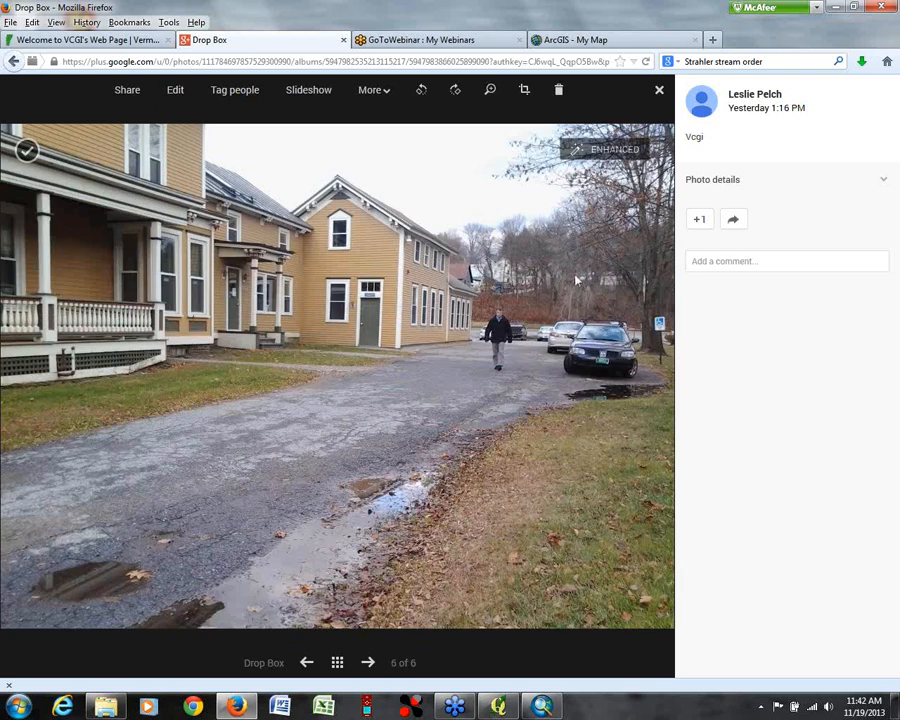
{"action": "left_click", "coordinate": [619, 332]}
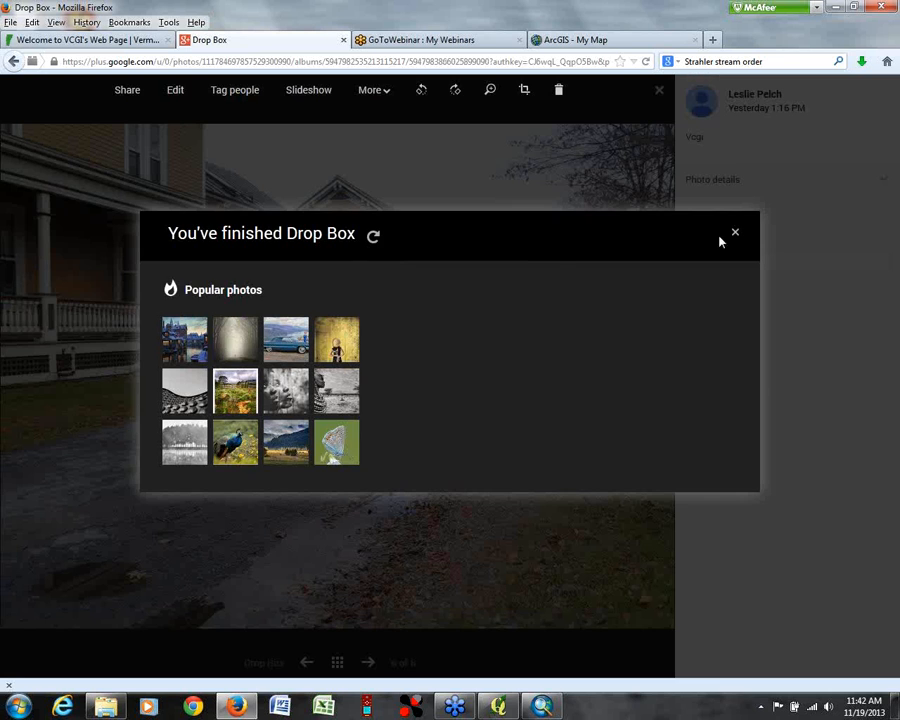
{"action": "left_click", "coordinate": [736, 233]}
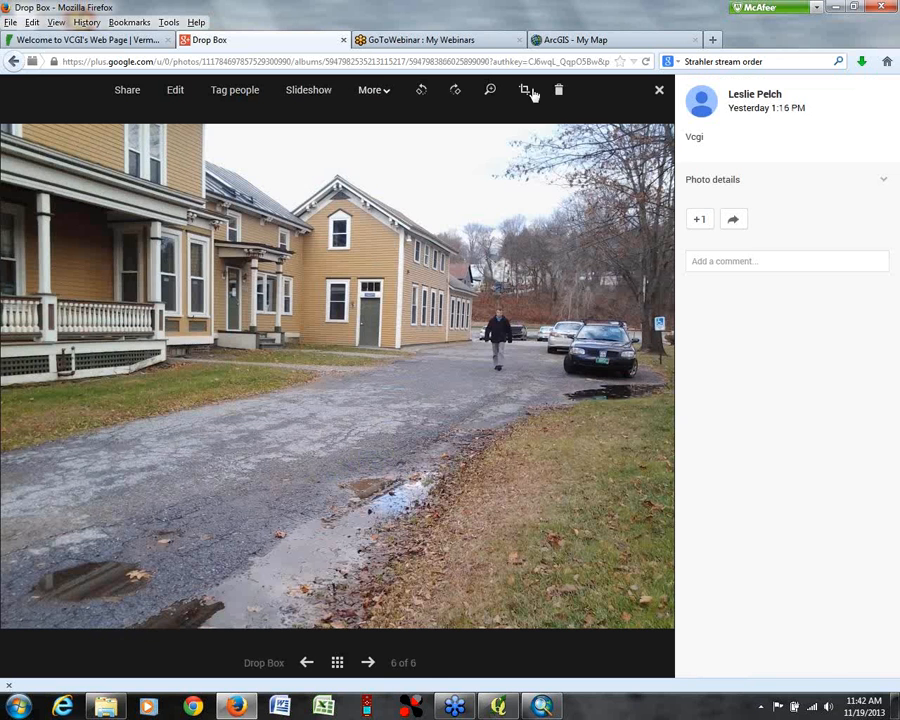
{"action": "left_click", "coordinate": [659, 90]}
Step: Reopen the bench photo from the album and copy its image location
{"action": "left_click", "coordinate": [630, 290]}
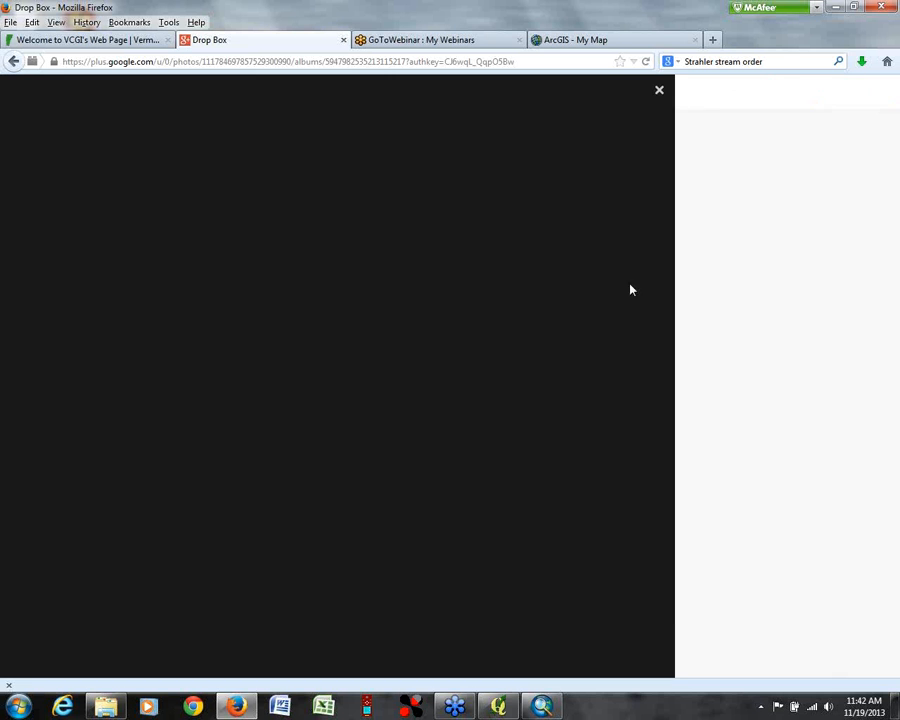
{"action": "right_click", "coordinate": [358, 372]}
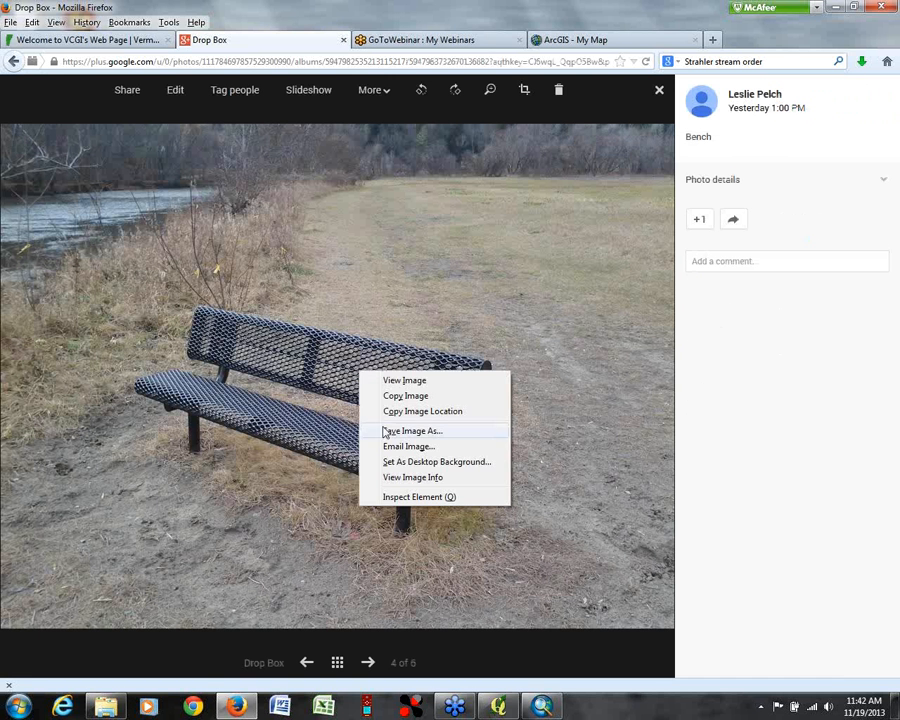
{"action": "left_click", "coordinate": [385, 411]}
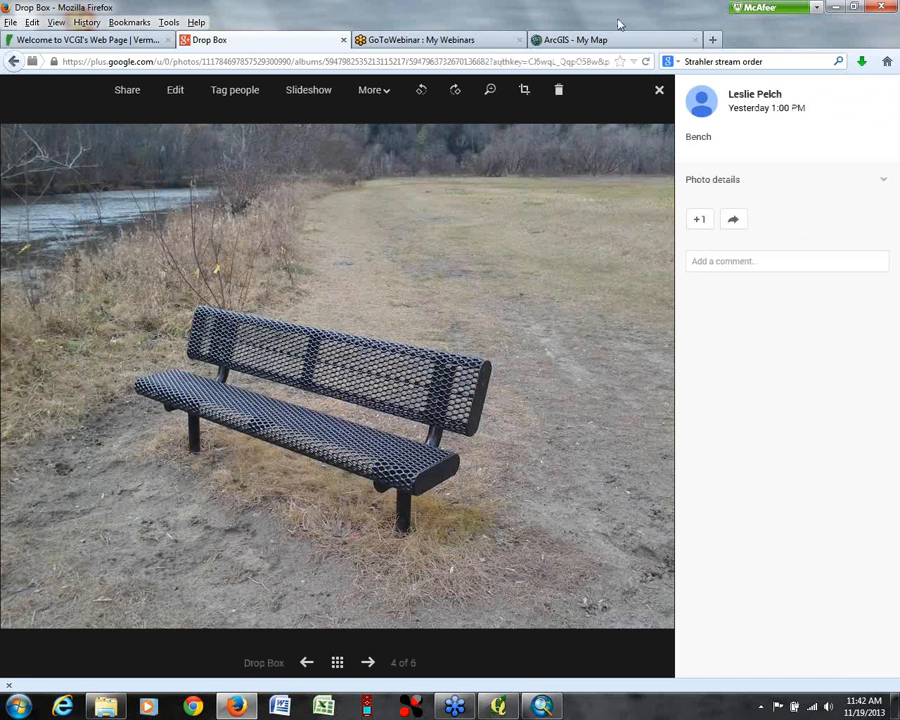
Step: Back in the online map, replace the bench1 note's Image URL with the copied photo address and close the form
{"action": "left_click", "coordinate": [592, 40]}
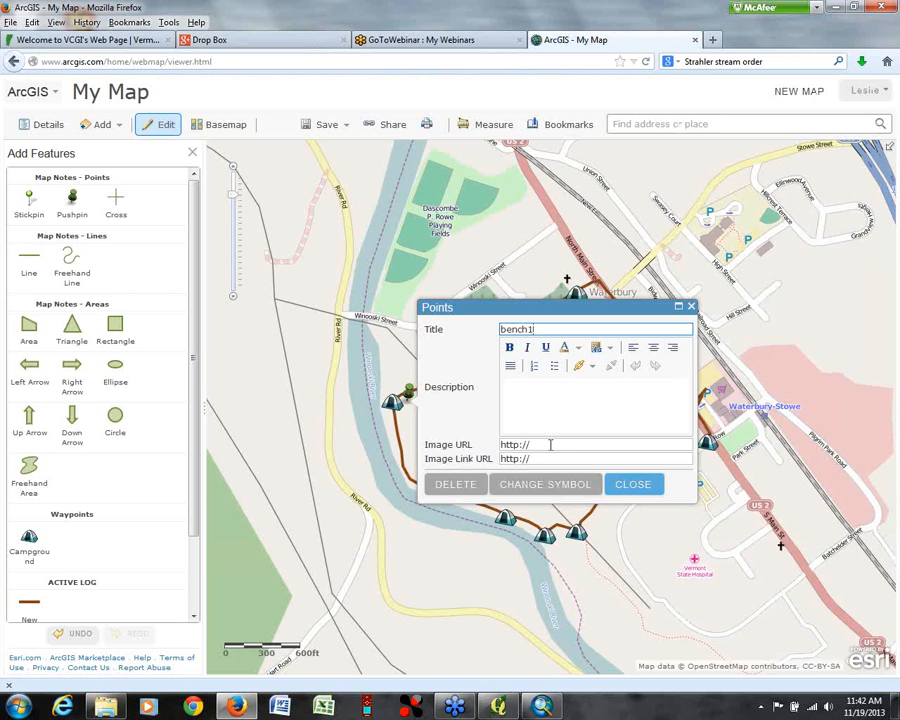
{"action": "left_click_drag", "start_coordinate": [550, 444], "coordinate": [477, 444]}
{"action": "right_click", "coordinate": [515, 446]}
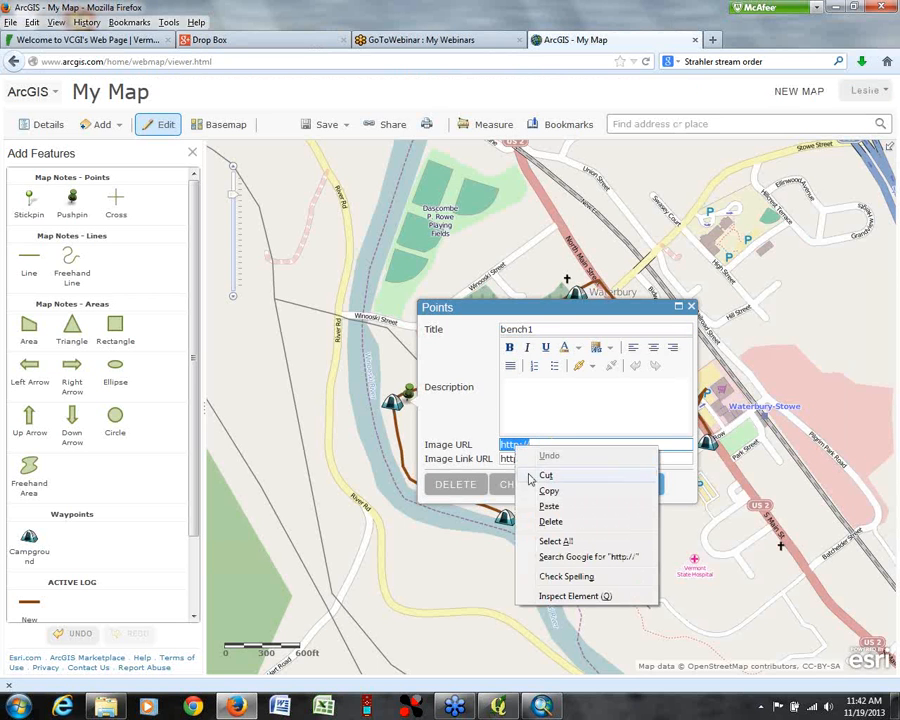
{"action": "left_click", "coordinate": [530, 505]}
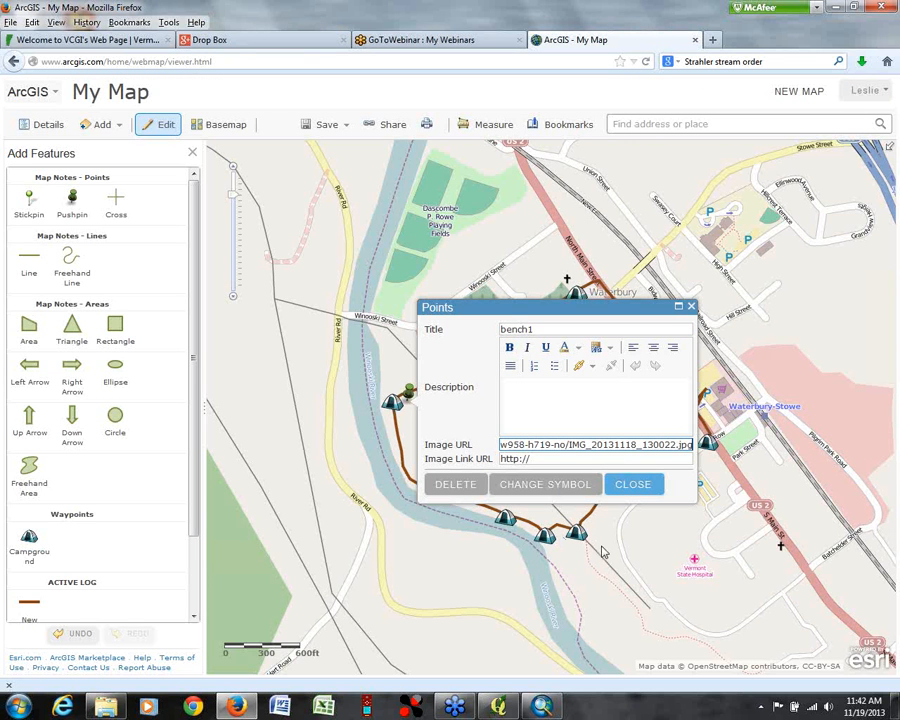
{"action": "left_click", "coordinate": [630, 485]}
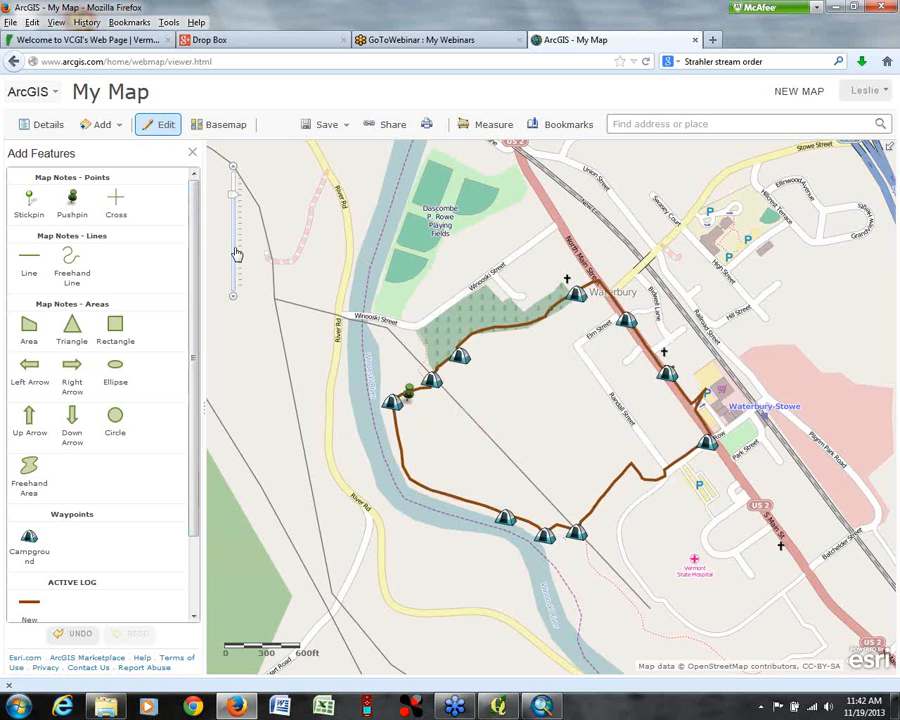
Step: Leave editing and check the linked photo in the bench1 note's pop-up
{"action": "left_click", "coordinate": [191, 157]}
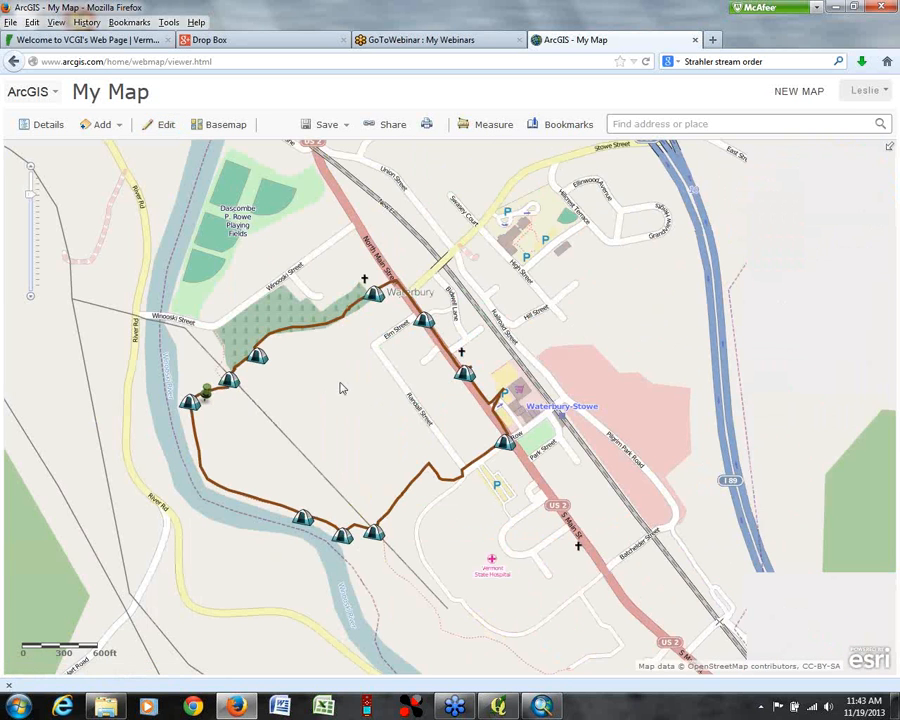
{"action": "left_click", "coordinate": [204, 392]}
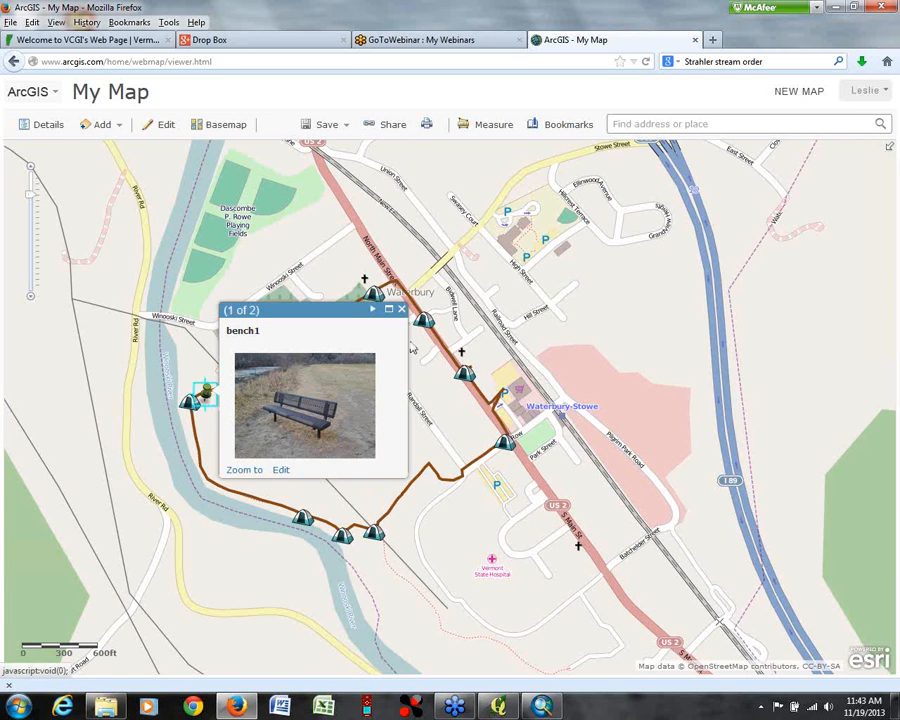
{"action": "left_click", "coordinate": [401, 311]}
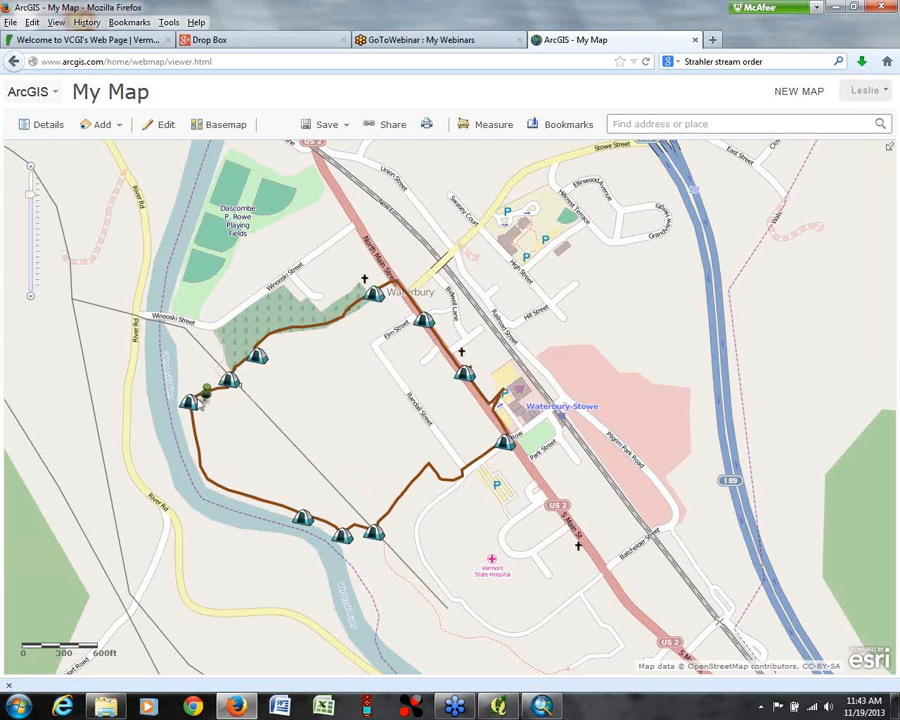
Step: Import webinar1_pts.gpx from the gps folder as a new map layer
{"action": "left_click", "coordinate": [50, 127]}
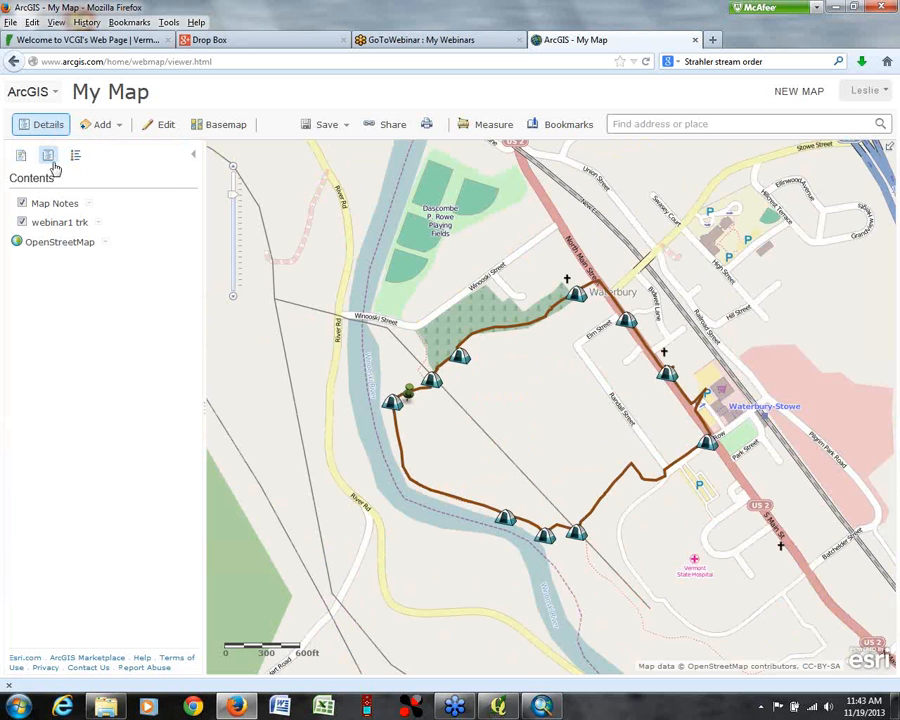
{"action": "left_click", "coordinate": [118, 126]}
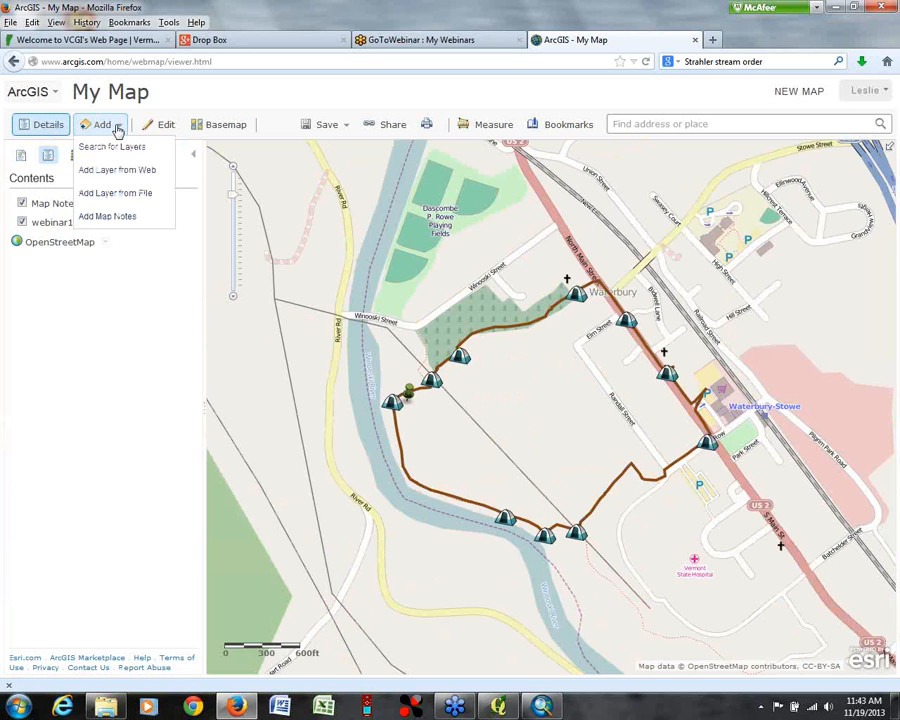
{"action": "left_click", "coordinate": [118, 194]}
{"action": "left_click", "coordinate": [350, 393]}
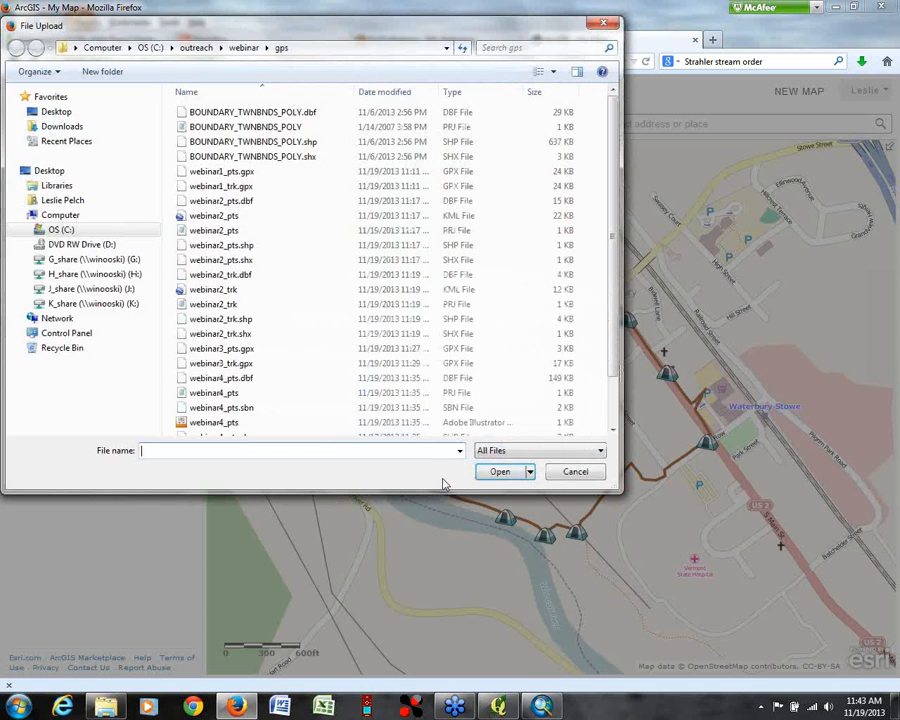
{"action": "left_click", "coordinate": [240, 171]}
{"action": "left_click", "coordinate": [500, 473]}
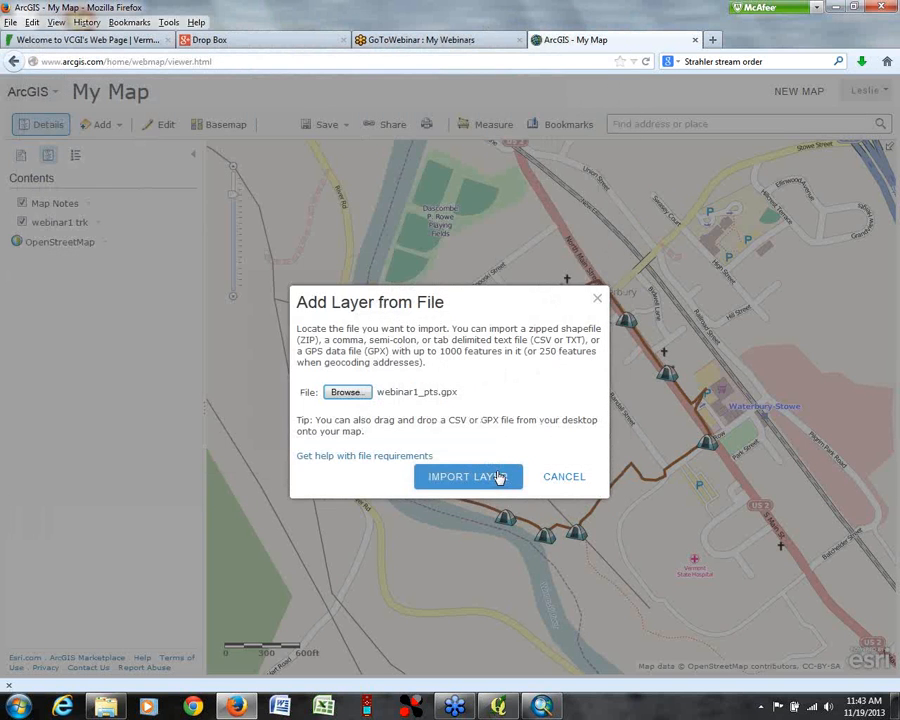
{"action": "left_click", "coordinate": [500, 482]}
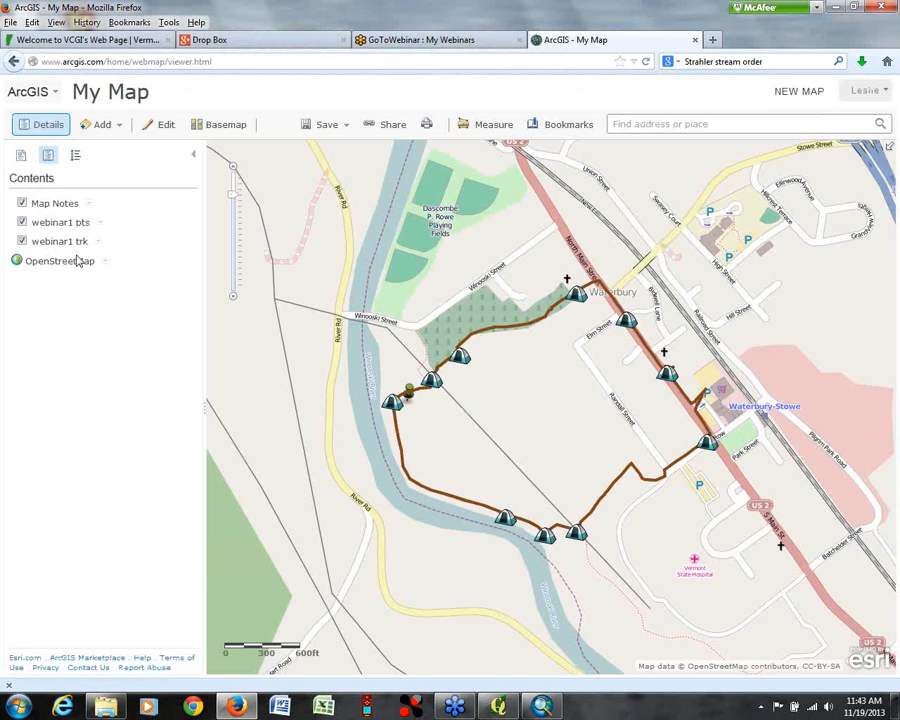
Step: Check the map legend, then hide the Map Notes layer and expand the webinar1 pts layer in the contents
{"action": "left_click", "coordinate": [75, 156]}
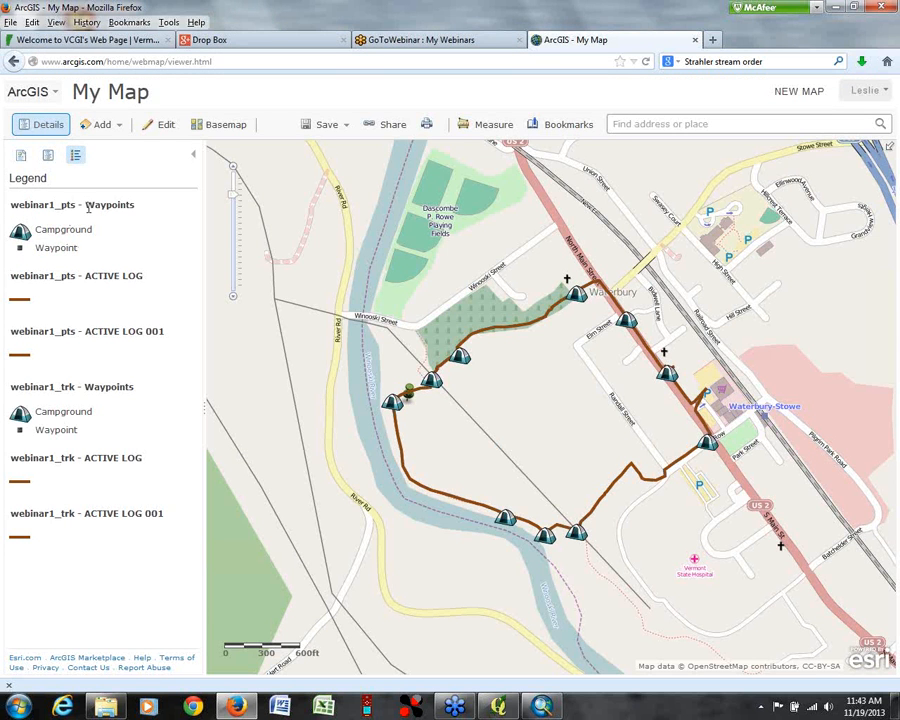
{"action": "left_click", "coordinate": [48, 157]}
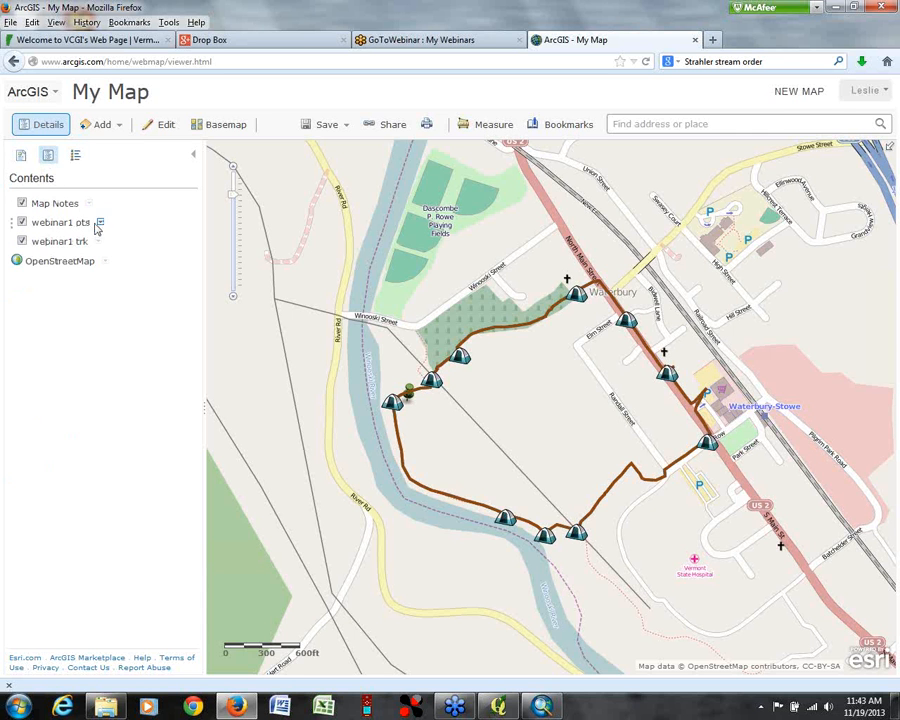
{"action": "left_click", "coordinate": [22, 203]}
{"action": "left_click", "coordinate": [74, 223]}
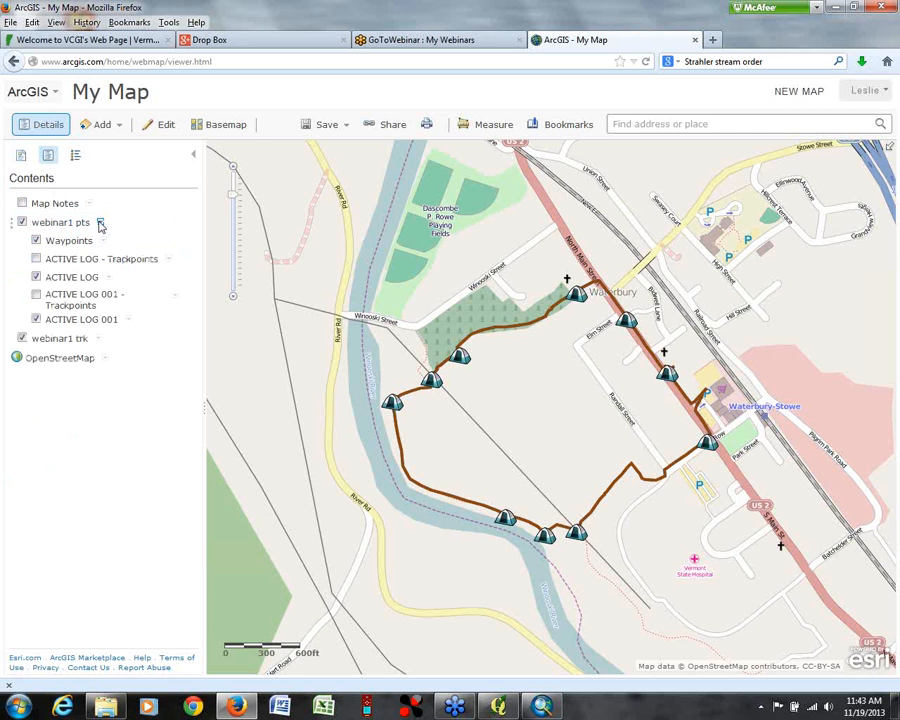
Step: Look over the Waypoints sublayer's options and the attributes of the GATE waypoint
{"action": "left_click", "coordinate": [103, 241]}
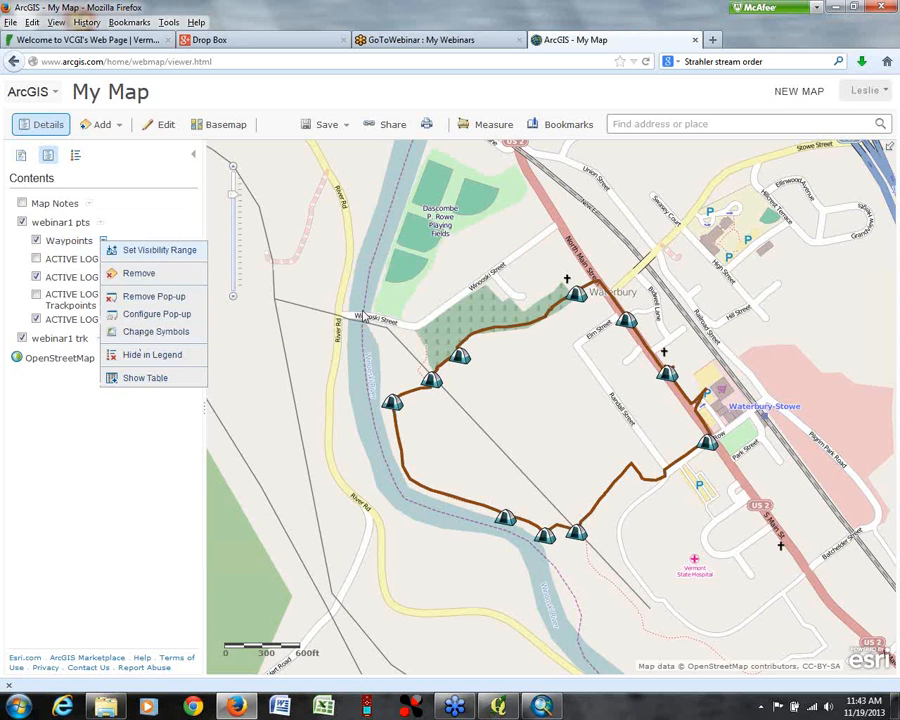
{"action": "left_click", "coordinate": [433, 384]}
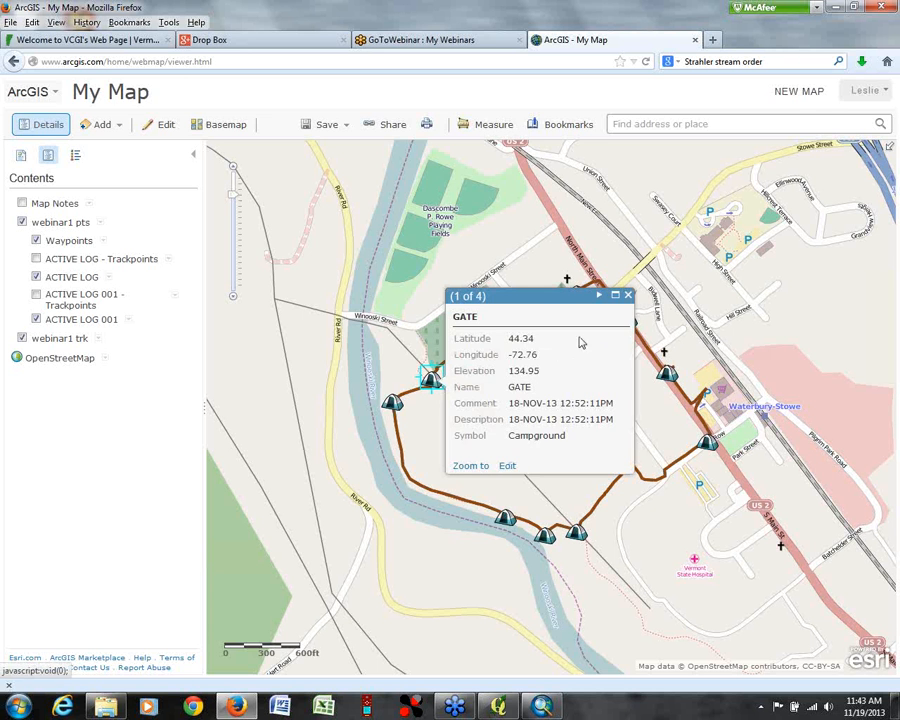
{"action": "left_click", "coordinate": [628, 295]}
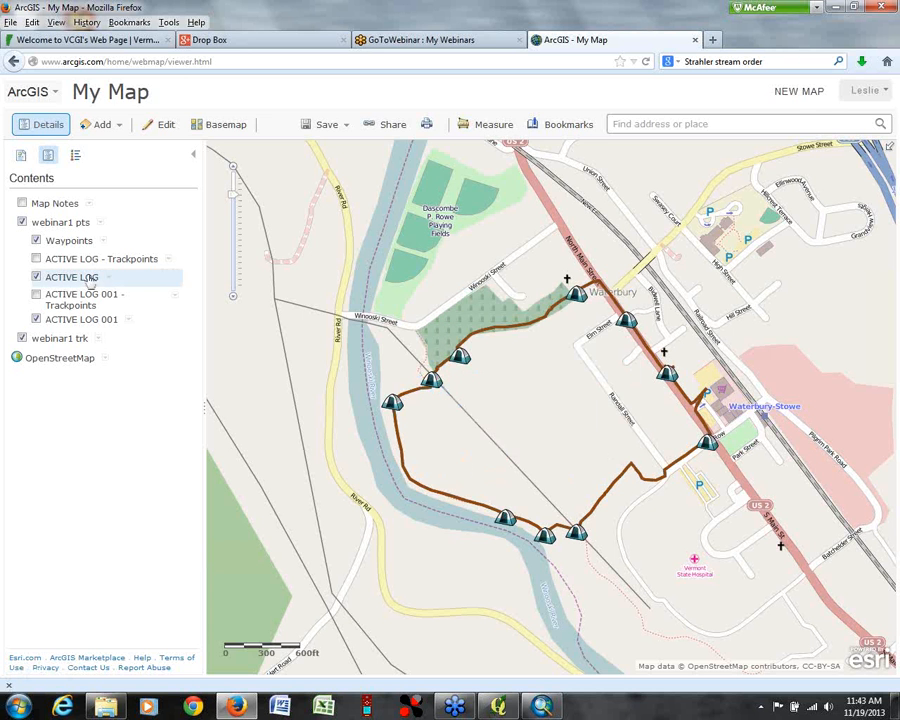
Step: Hide the webinar1 trk layer and the ACTIVE LOG and ACTIVE LOG 001 tracks of webinar1 pts
{"action": "left_click", "coordinate": [21, 339]}
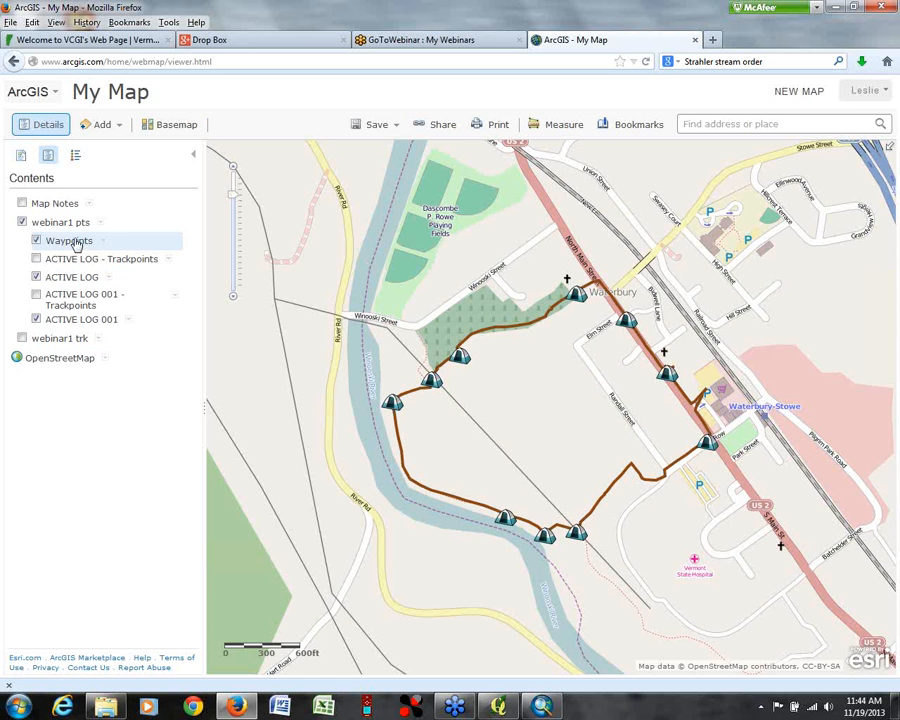
{"action": "left_click", "coordinate": [36, 278]}
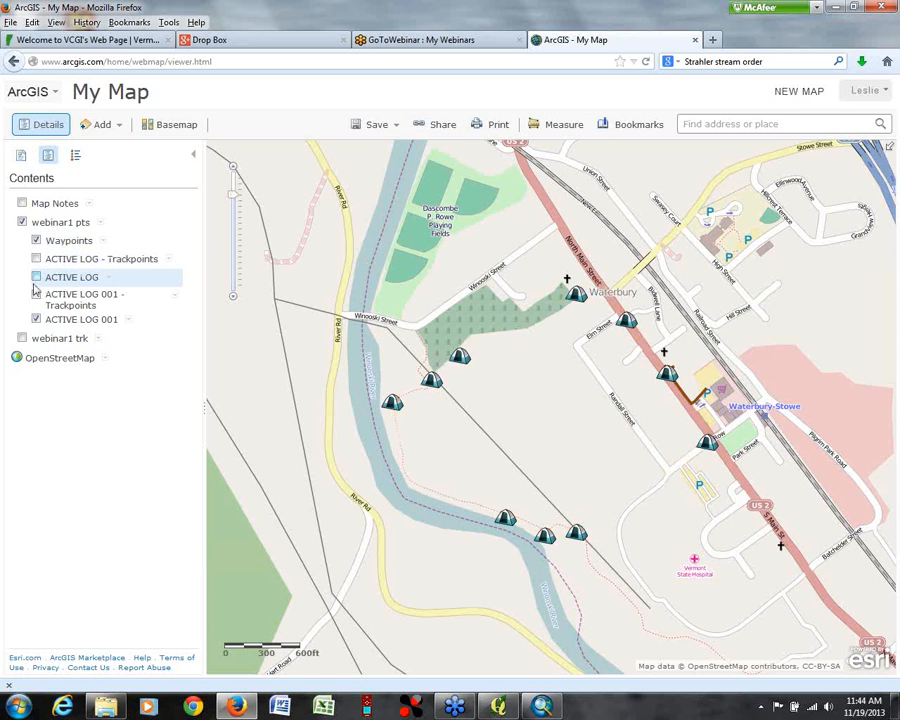
{"action": "left_click", "coordinate": [36, 319]}
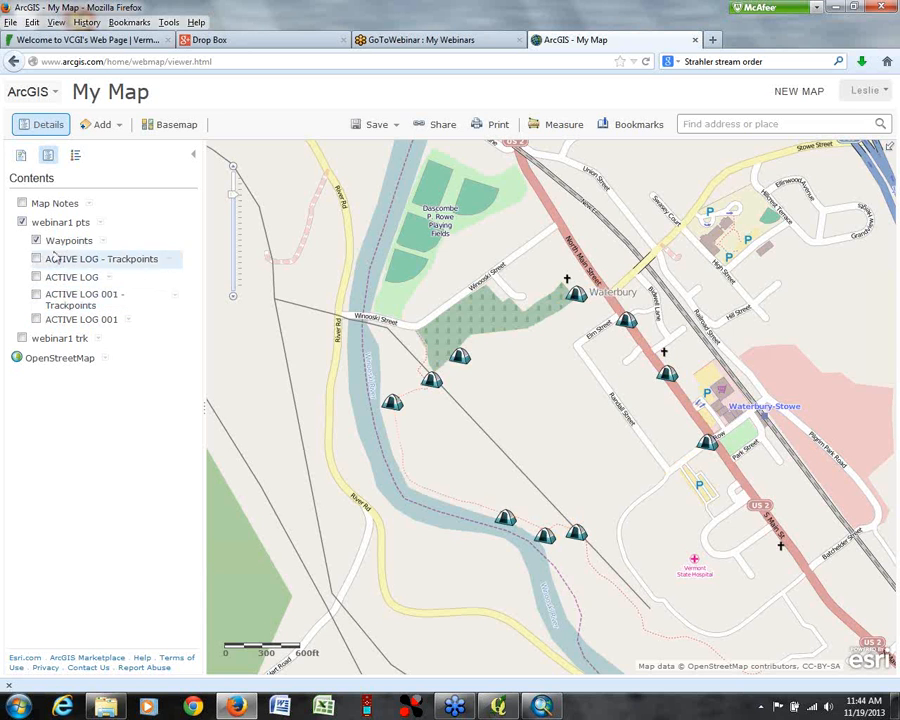
Step: Recheck the GATE waypoint's attributes with the tracks hidden, then view the Waypoints legend
{"action": "left_click", "coordinate": [433, 383]}
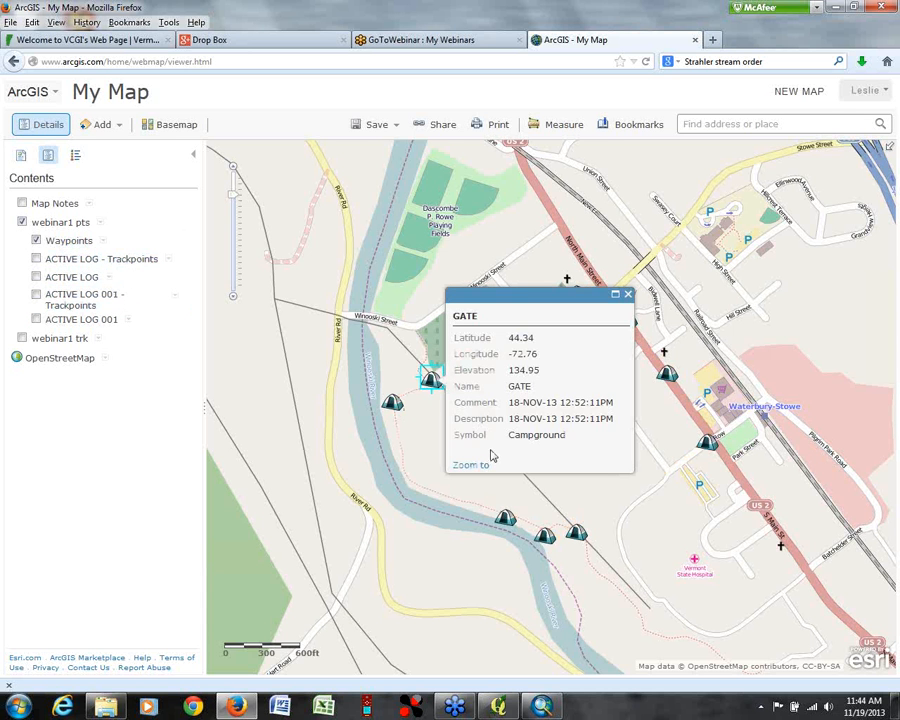
{"action": "left_click", "coordinate": [628, 294]}
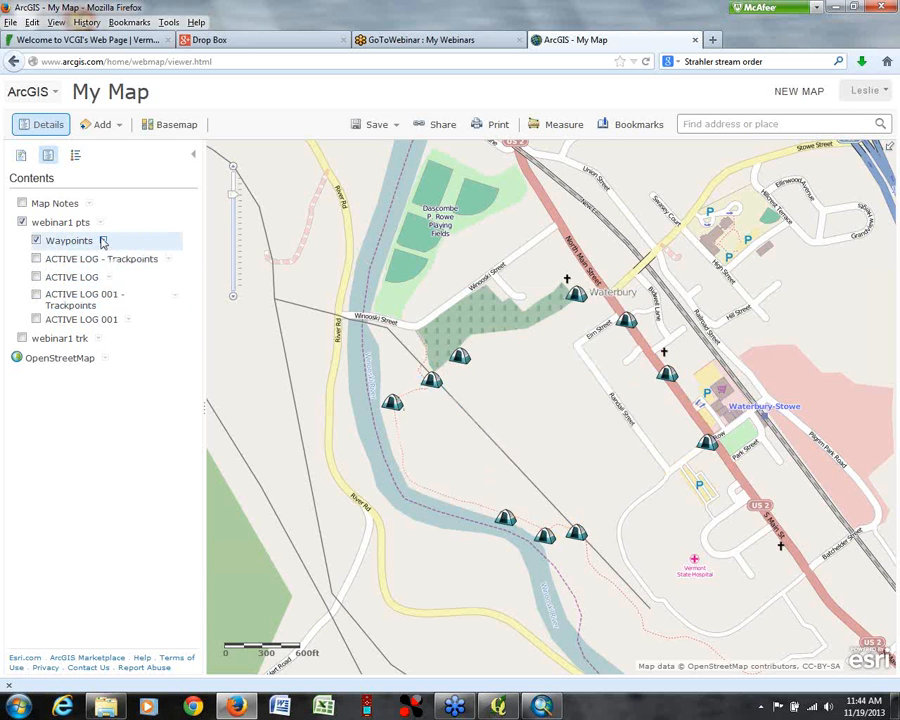
{"action": "left_click", "coordinate": [103, 242]}
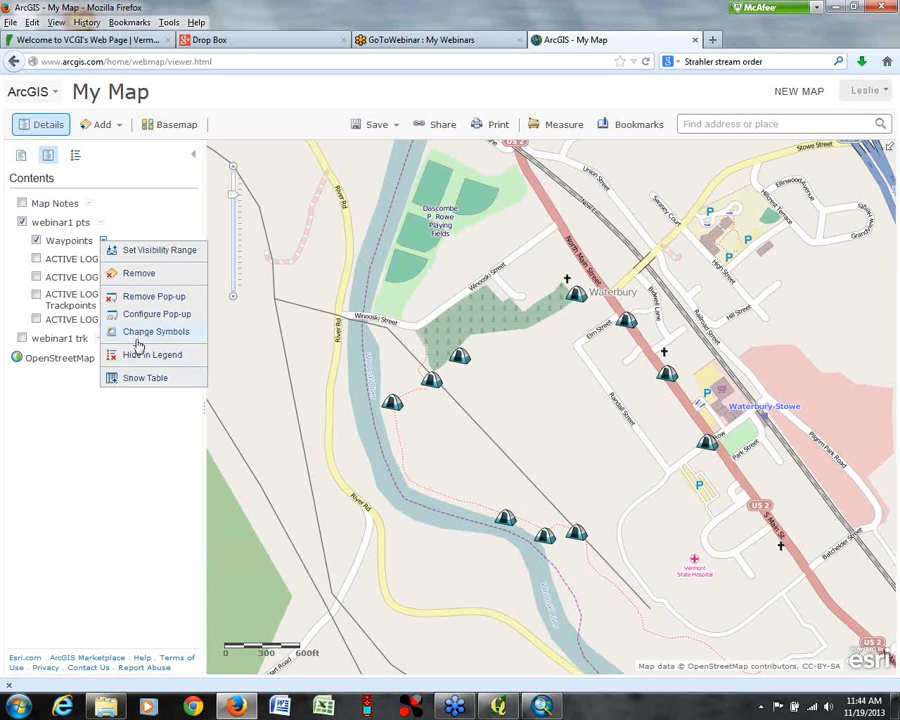
{"action": "left_click", "coordinate": [75, 155]}
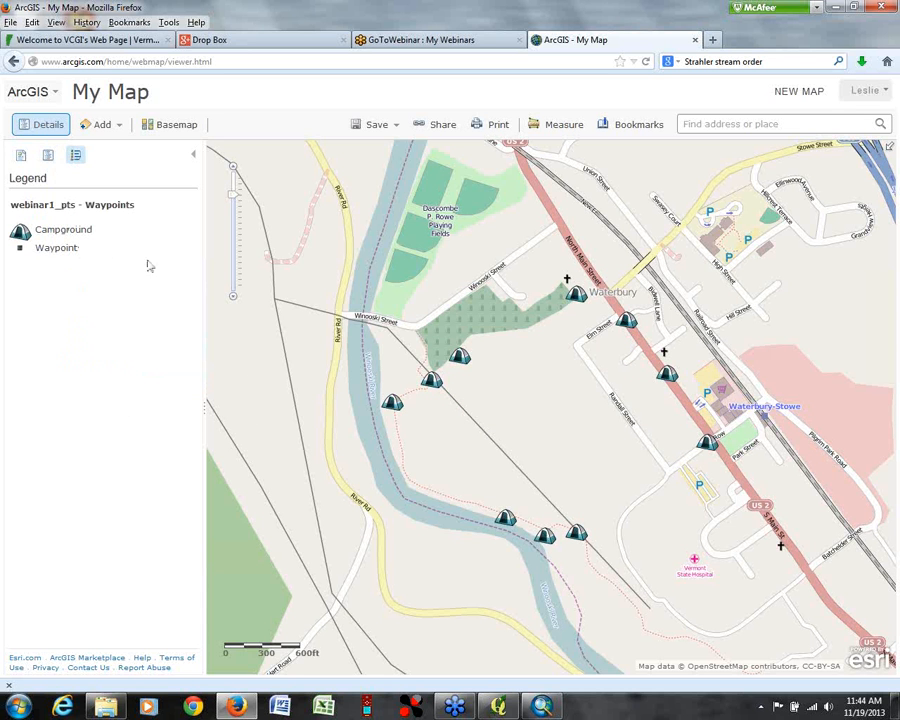
{"action": "left_click", "coordinate": [48, 155]}
{"action": "left_click", "coordinate": [21, 155]}
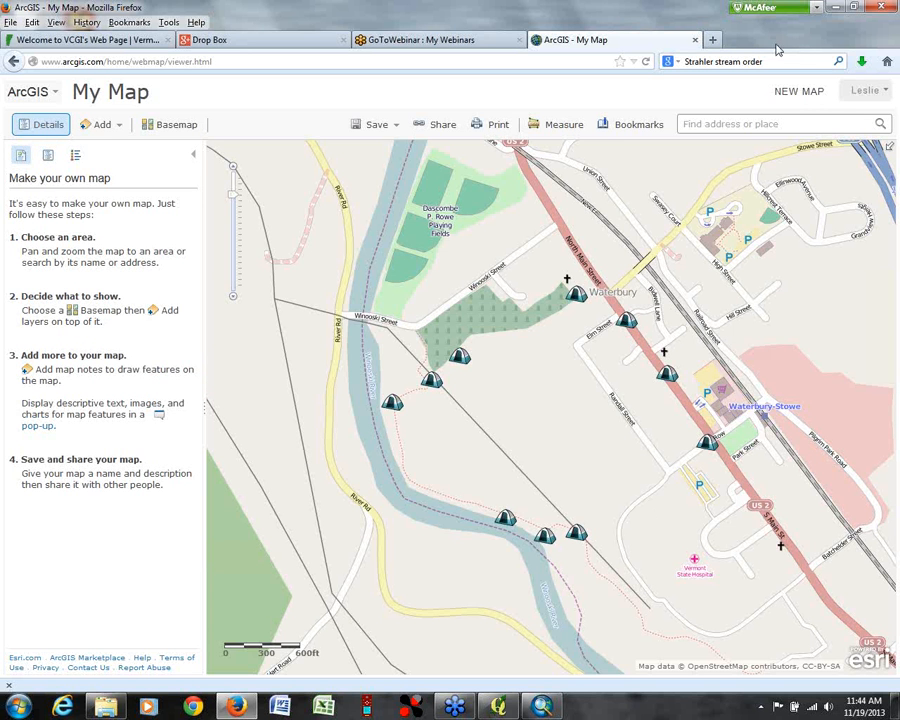
Step: Open maps.google.com in a new browser tab and list the saved places
{"action": "left_click", "coordinate": [713, 42]}
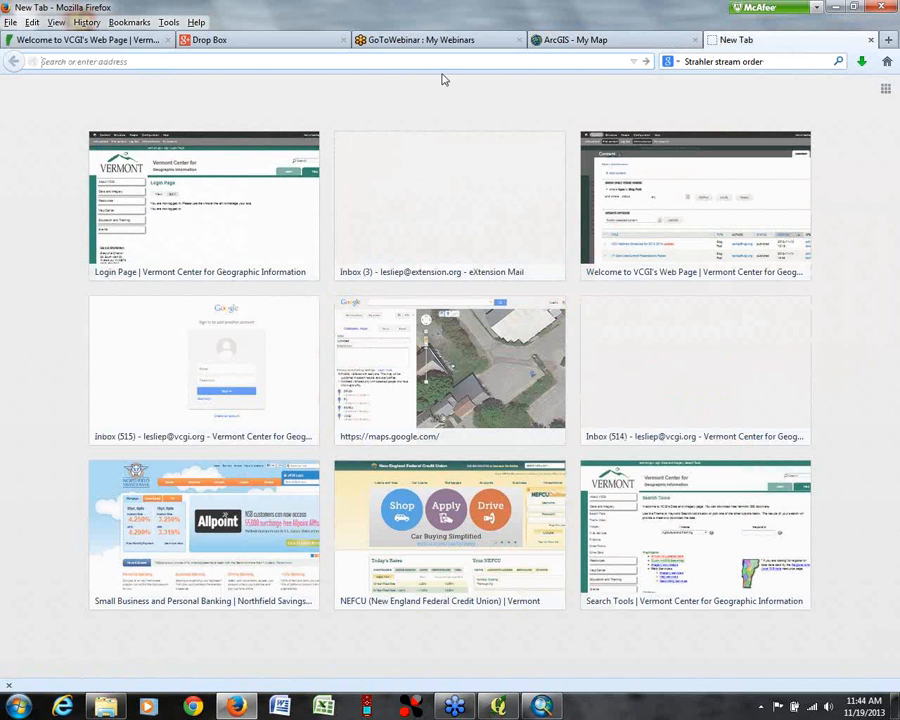
{"action": "type", "text": "maps.google.com/"}
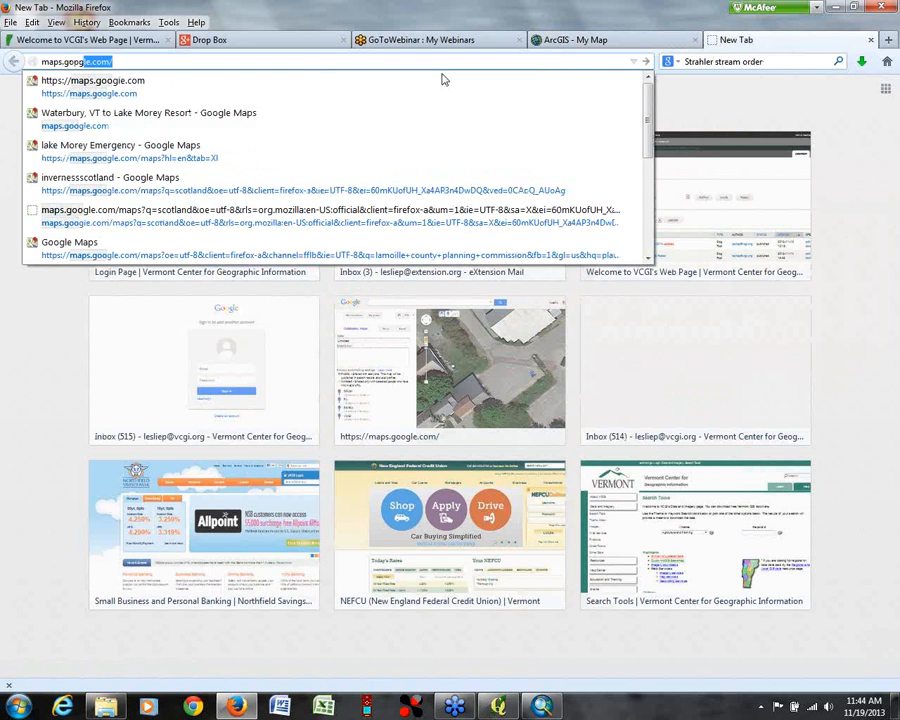
{"action": "key", "text": "Return"}
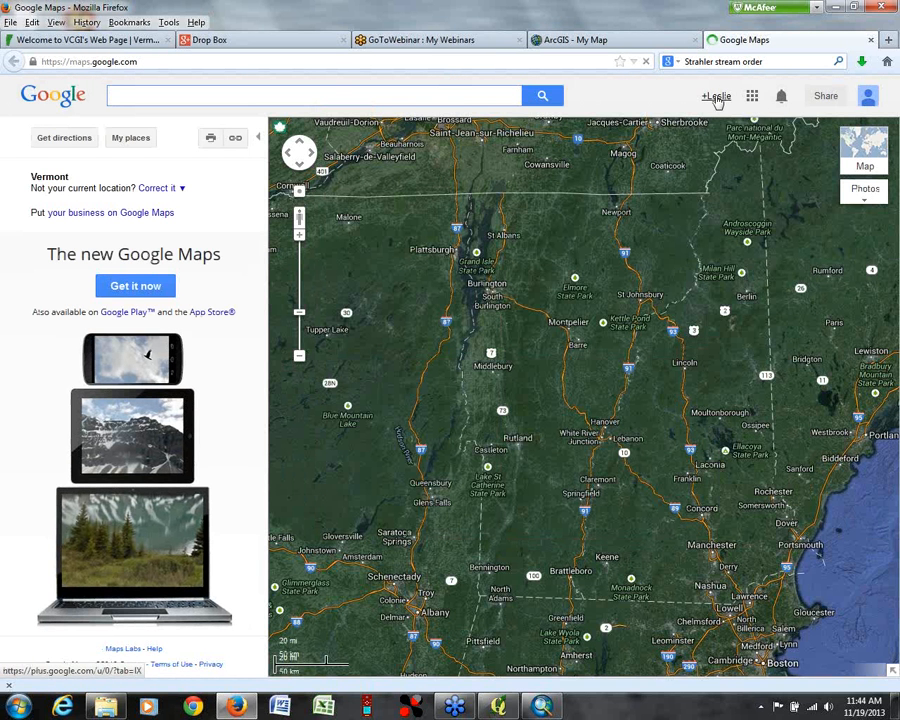
{"action": "left_click", "coordinate": [131, 139]}
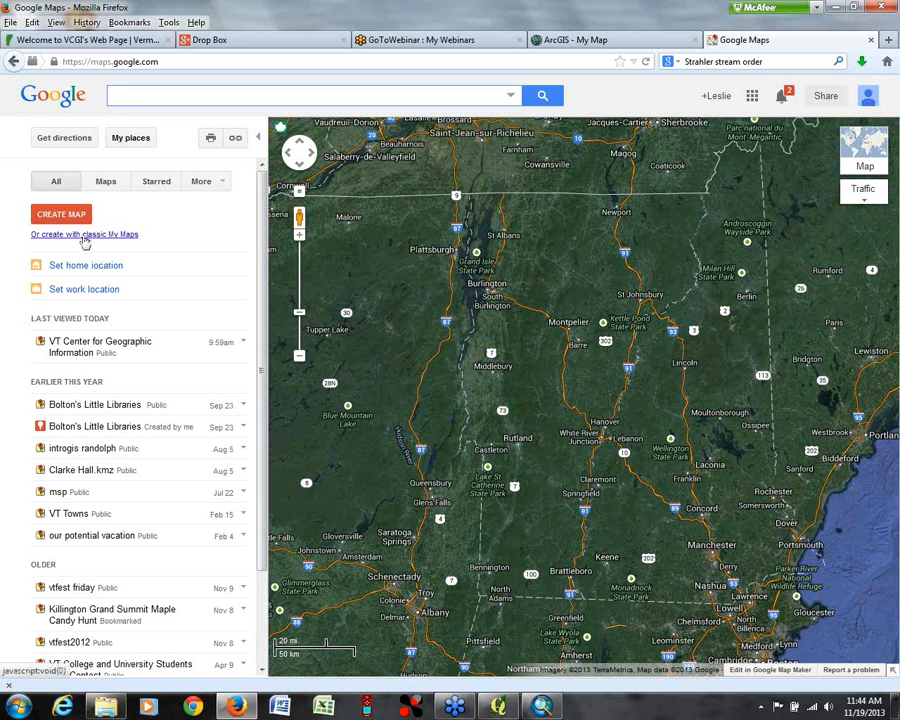
Step: Open the saved VT Center for Geographic Information map and look at the VCGI placemark's photo and description
{"action": "left_click", "coordinate": [100, 342]}
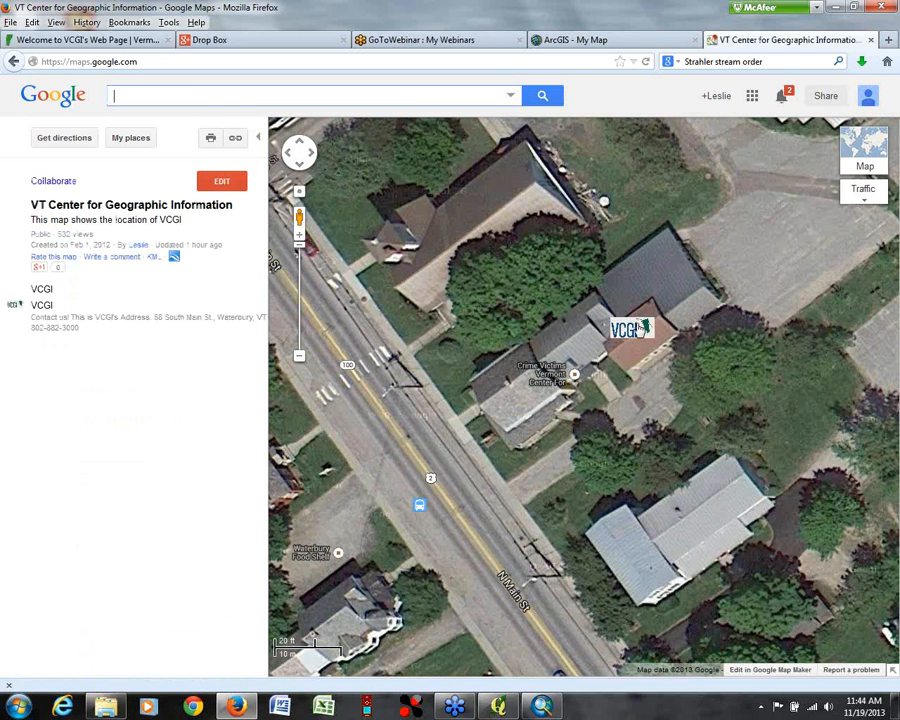
{"action": "left_click", "coordinate": [635, 332]}
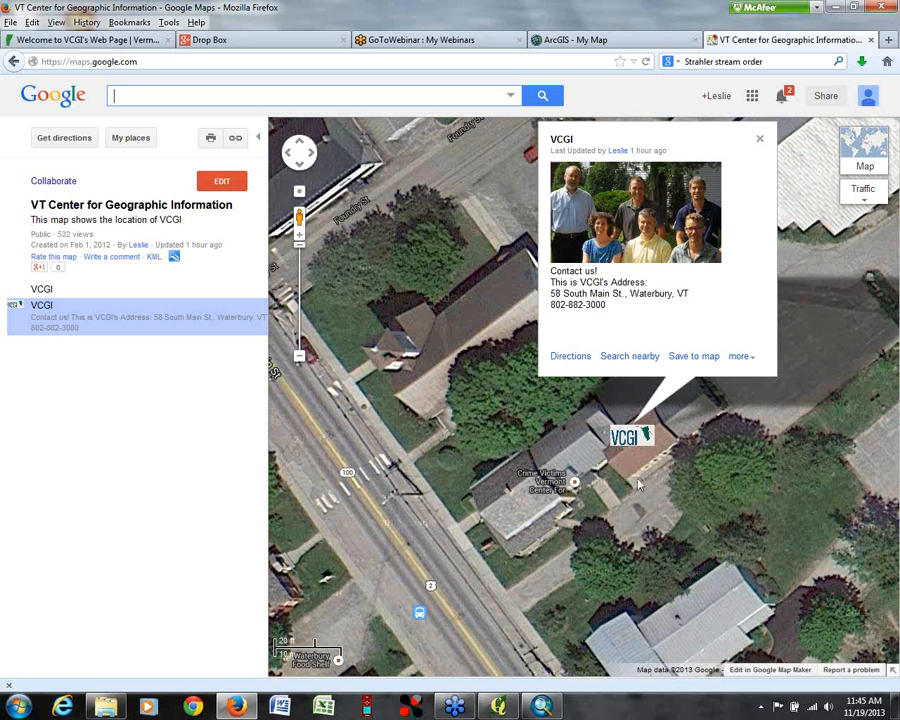
{"action": "left_click", "coordinate": [702, 390]}
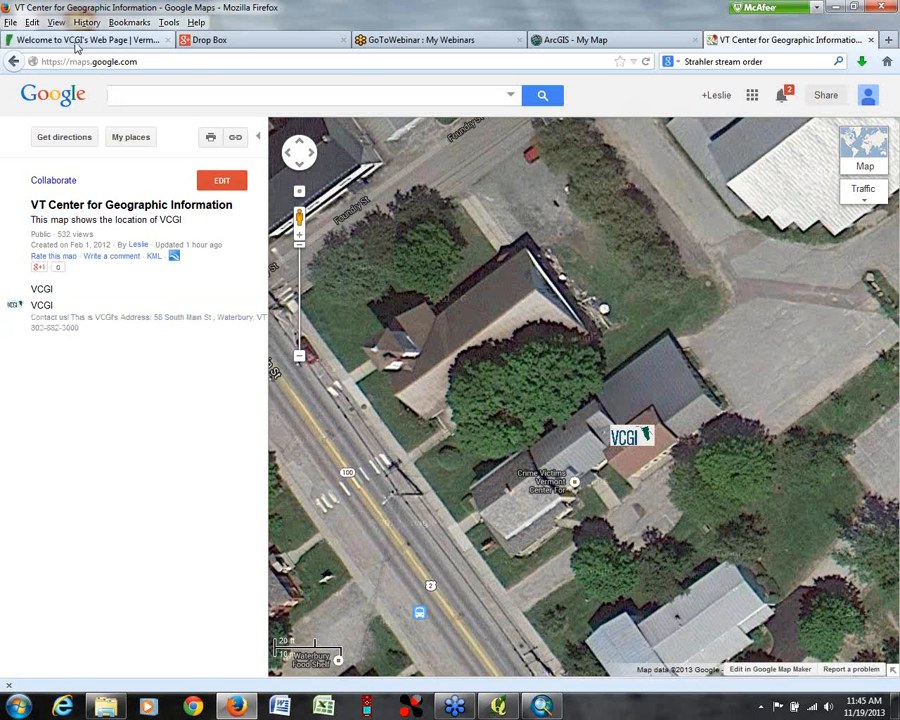
Step: On the VCGI website, go to the Directions to VCGI page under About VCGI and find its embedded map
{"action": "left_click", "coordinate": [75, 40]}
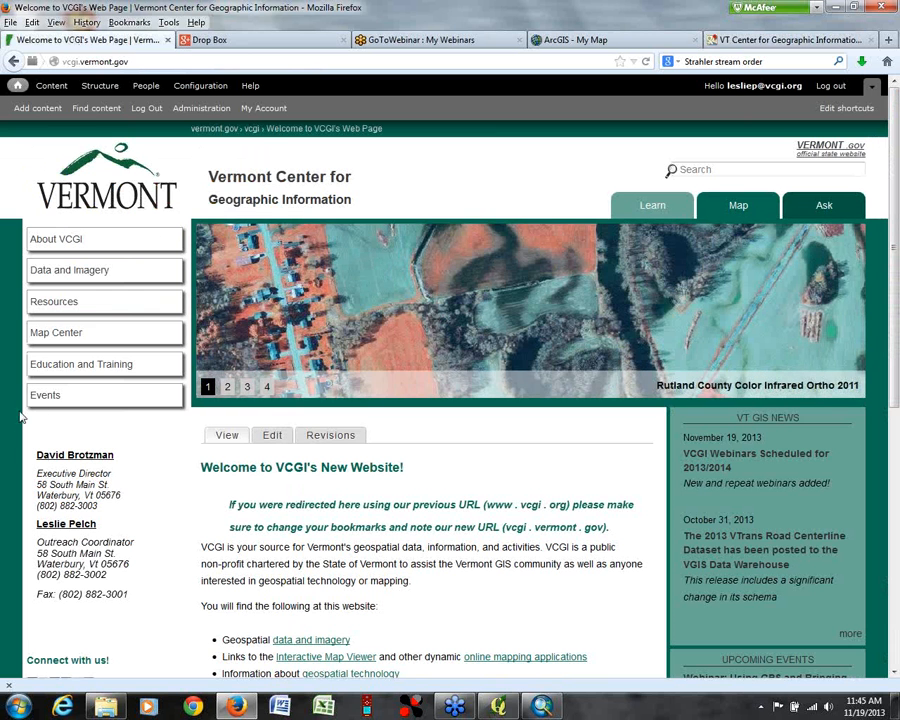
{"action": "left_click", "coordinate": [58, 242]}
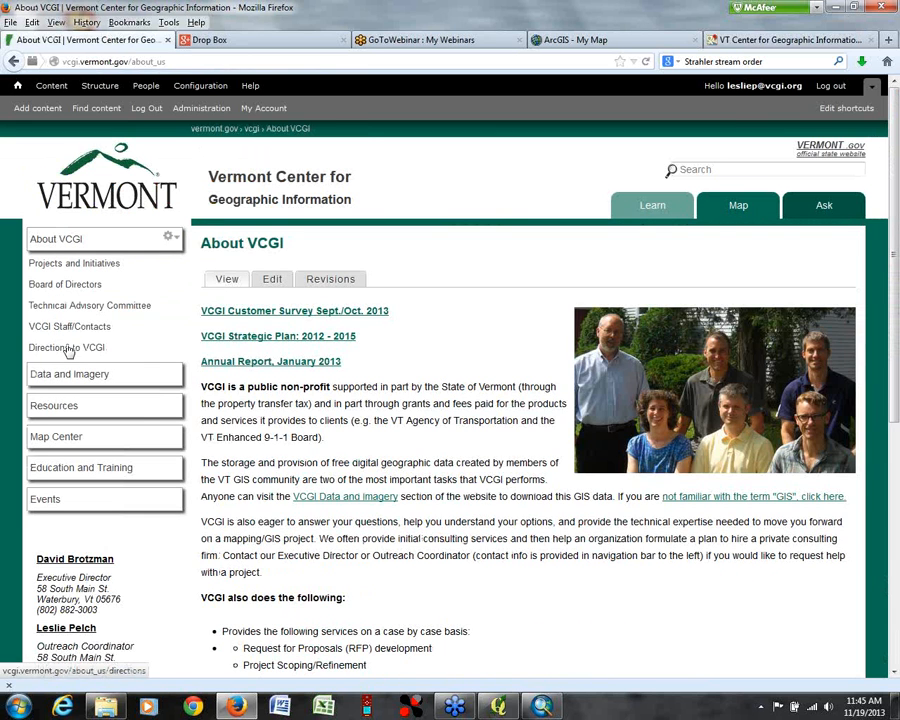
{"action": "left_click", "coordinate": [68, 348]}
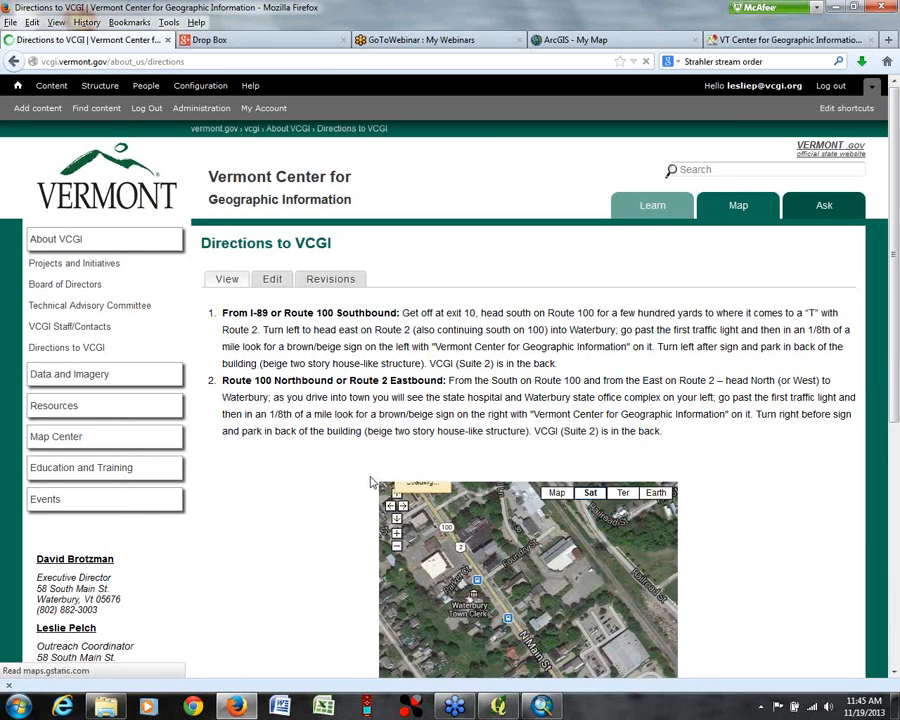
{"action": "scroll", "coordinate": [885, 330], "scroll_direction": "down", "scroll_amount": 4}
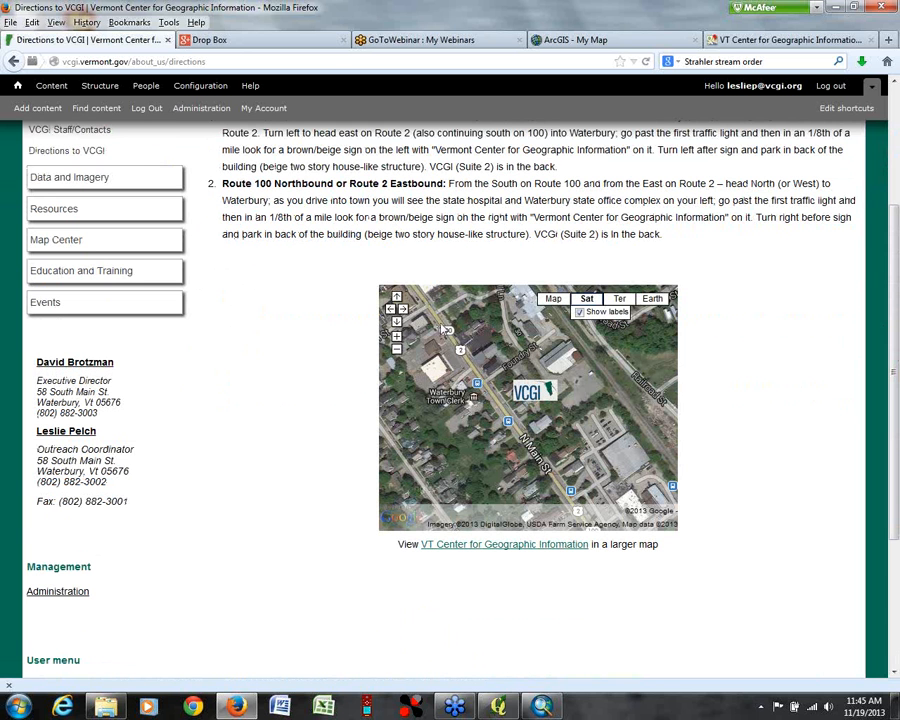
Step: Check the embedded map at different zoom levels and view the VCGI placemark's details
{"action": "left_click", "coordinate": [396, 348]}
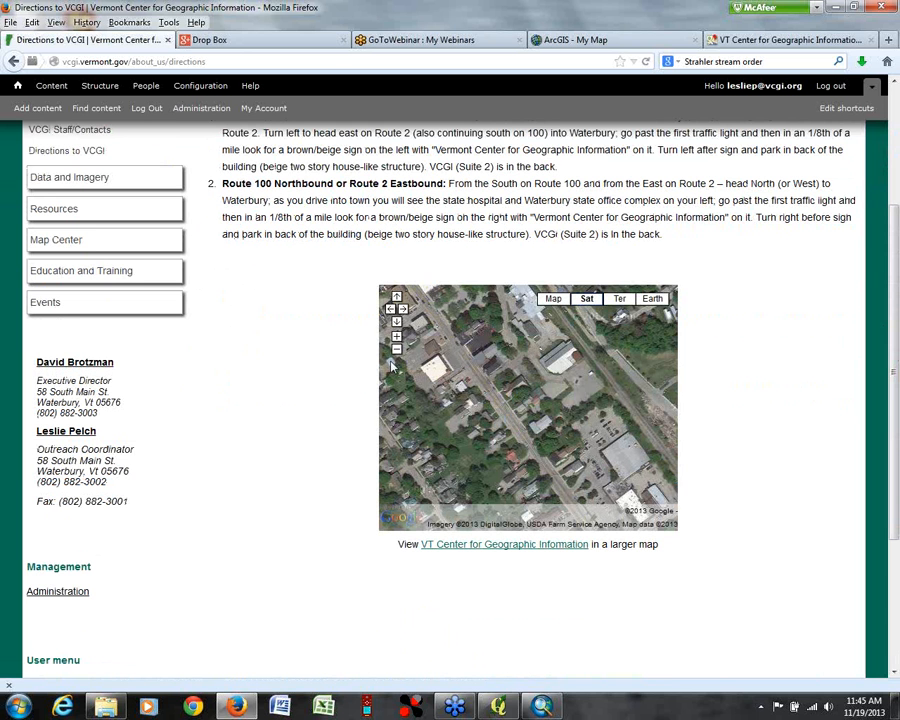
{"action": "left_click", "coordinate": [396, 337]}
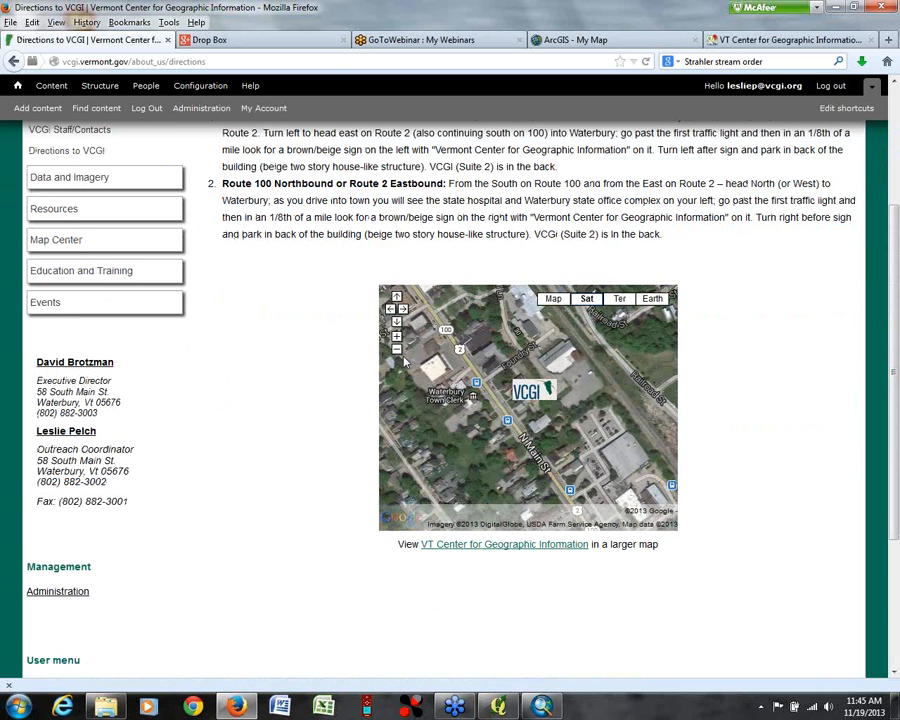
{"action": "left_click", "coordinate": [524, 397]}
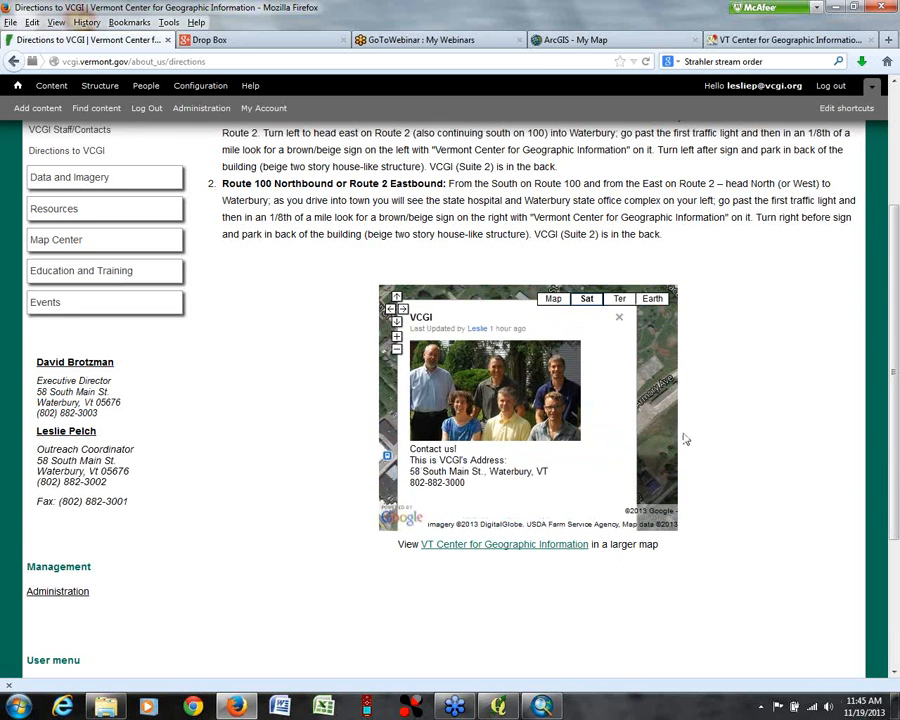
{"action": "left_click", "coordinate": [620, 321]}
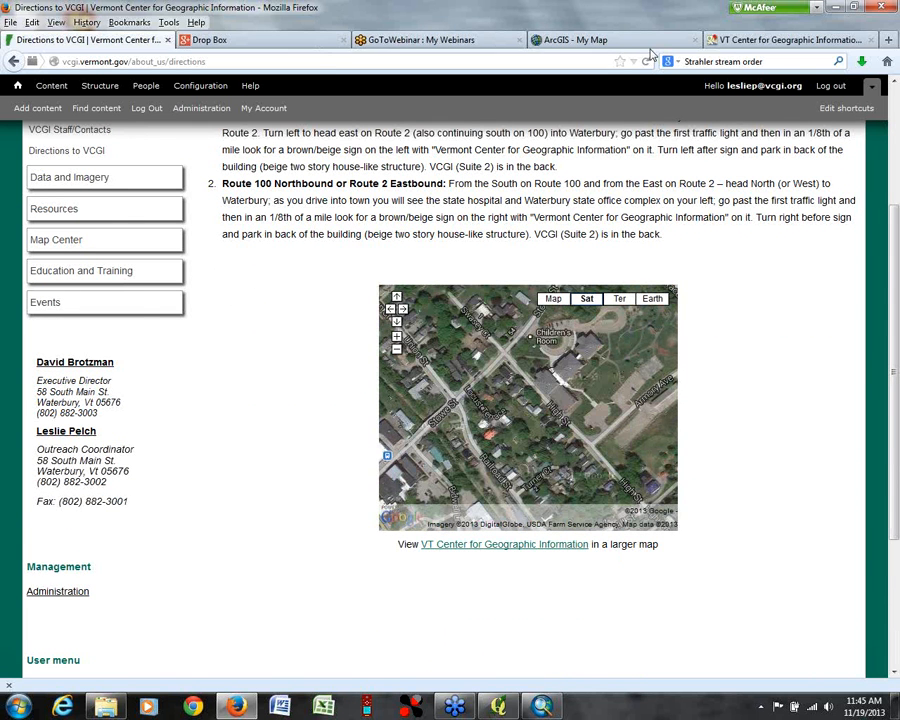
Step: Return to Google Maps and create a new map with classic My Maps
{"action": "left_click", "coordinate": [756, 40]}
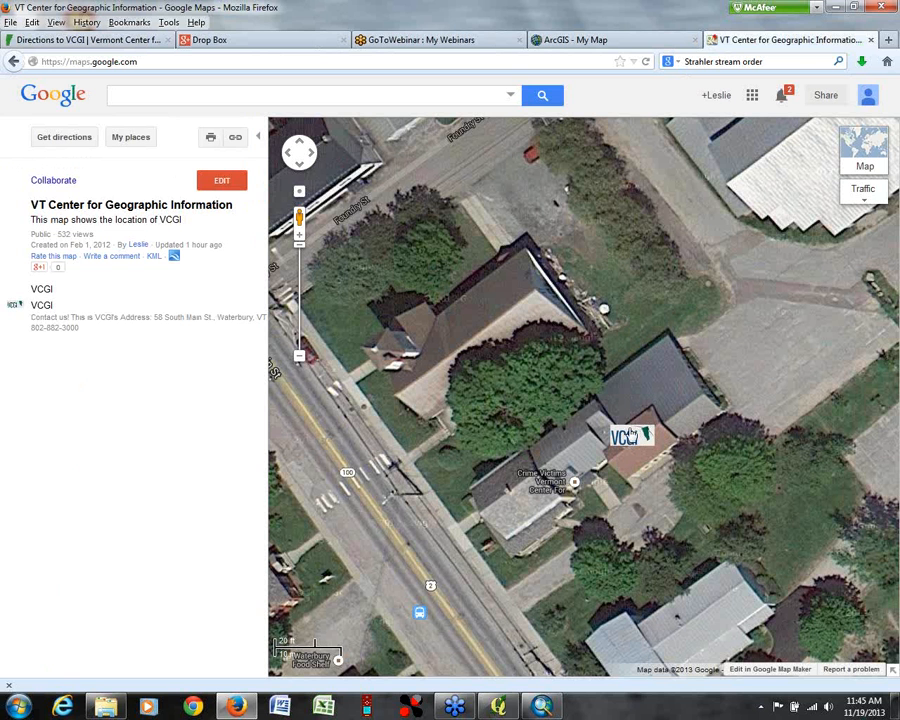
{"action": "left_click", "coordinate": [124, 139]}
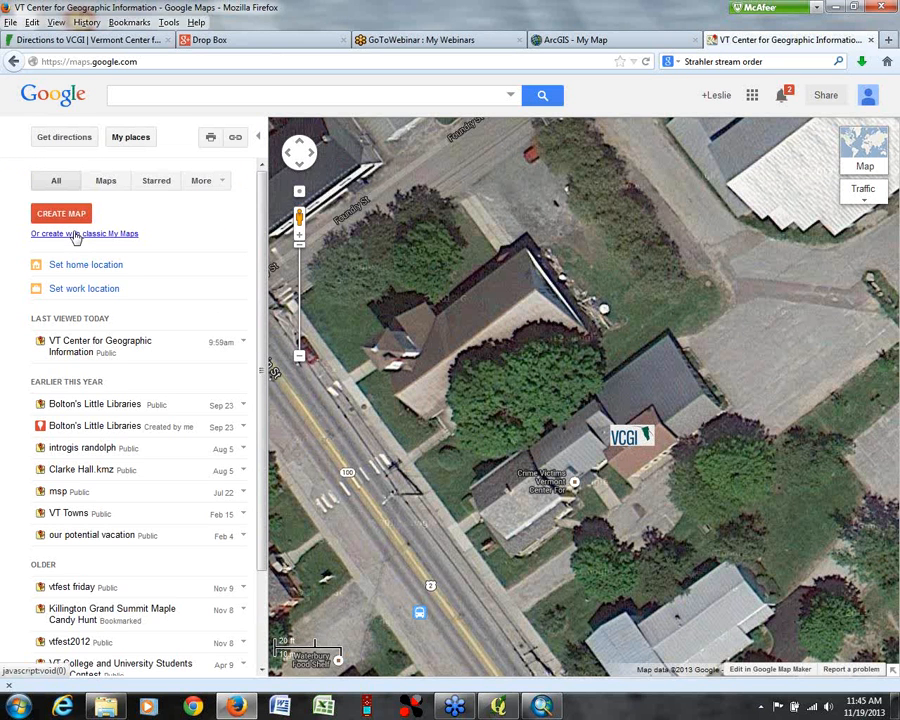
{"action": "left_click", "coordinate": [72, 236]}
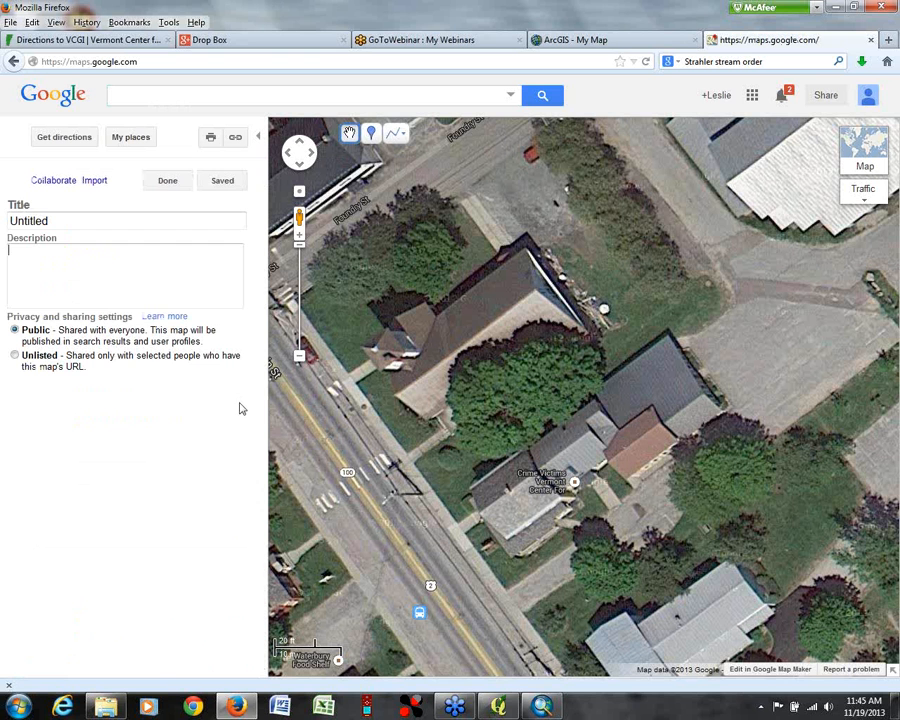
{"action": "left_click", "coordinate": [131, 141]}
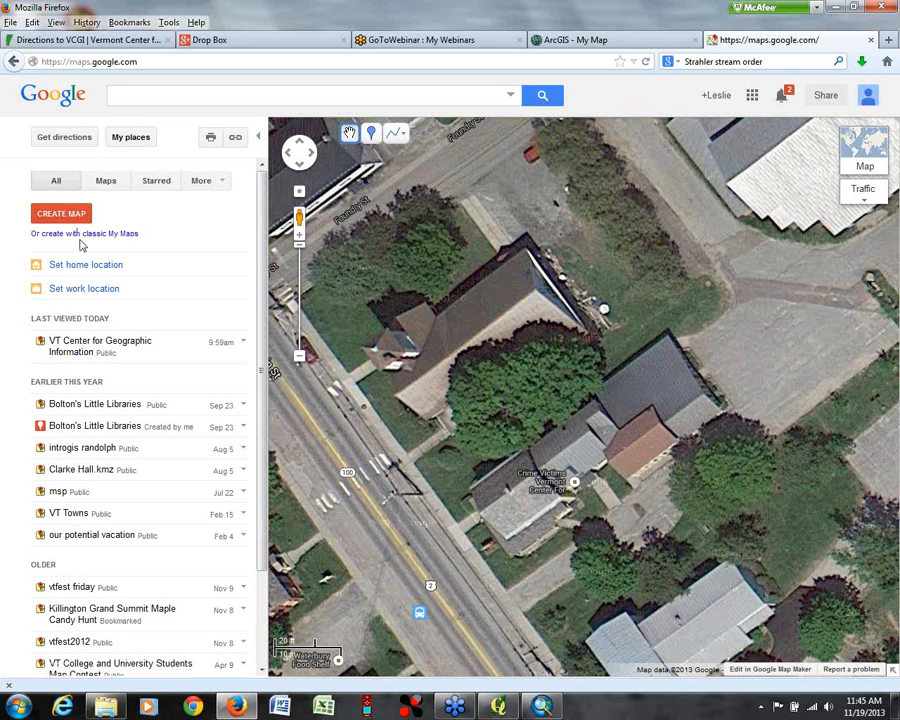
{"action": "left_click", "coordinate": [66, 235]}
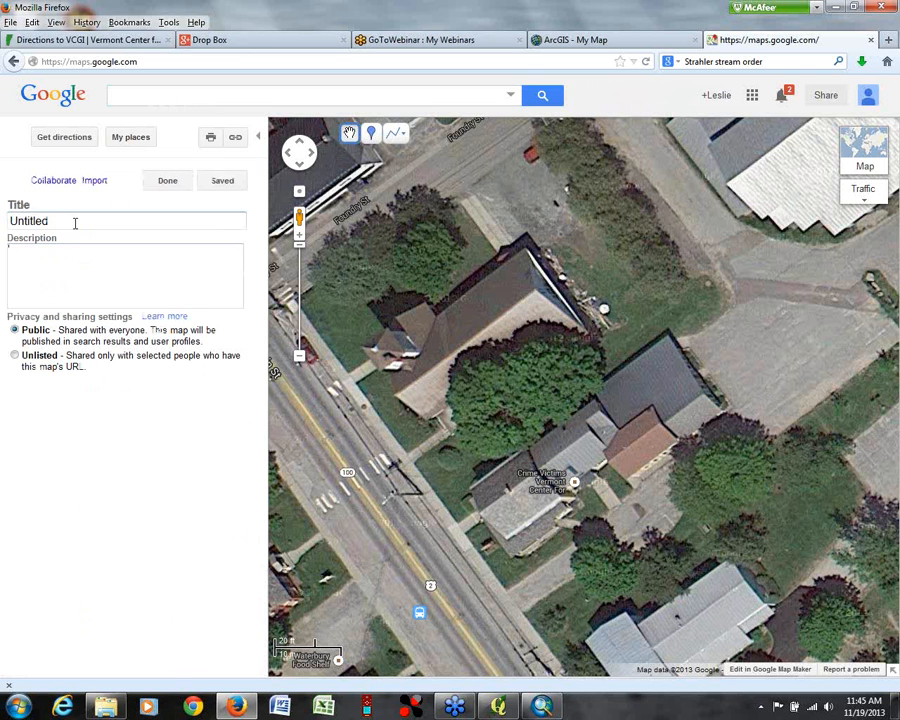
Step: Title the new map "Trail in Waterbury"
{"action": "left_click_drag", "start_coordinate": [75, 222], "coordinate": [9, 221]}
{"action": "type", "text": "Tr"}
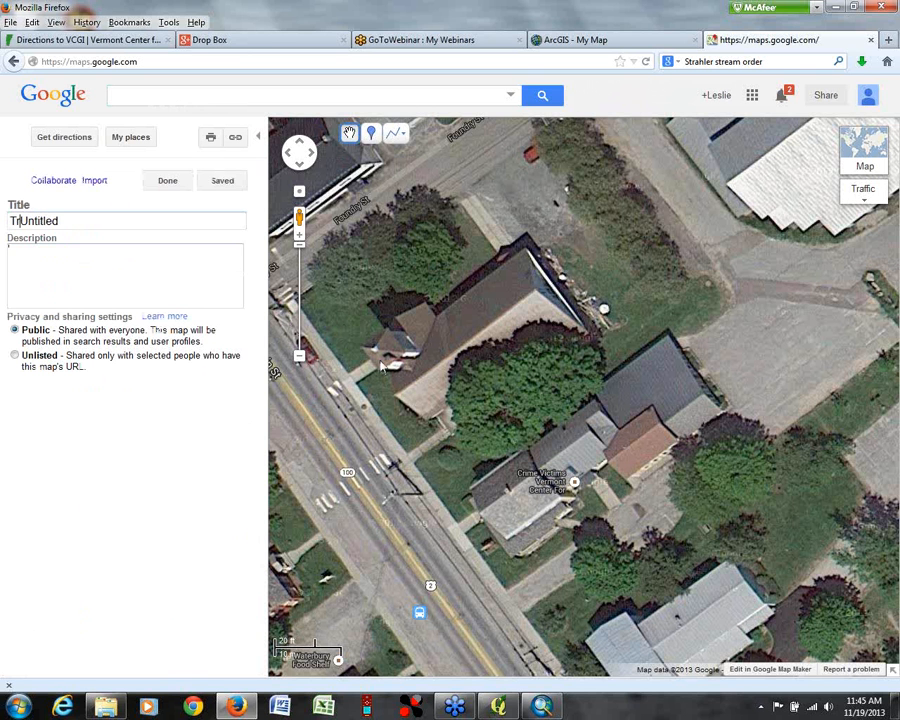
{"action": "type", "text": "il in"}
{"action": "key", "text": "BackSpace"}
{"action": "key", "text": "BackSpace"}
{"action": "key", "text": "BackSpace"}
{"action": "key", "text": "BackSpace"}
{"action": "key", "text": "BackSpace"}
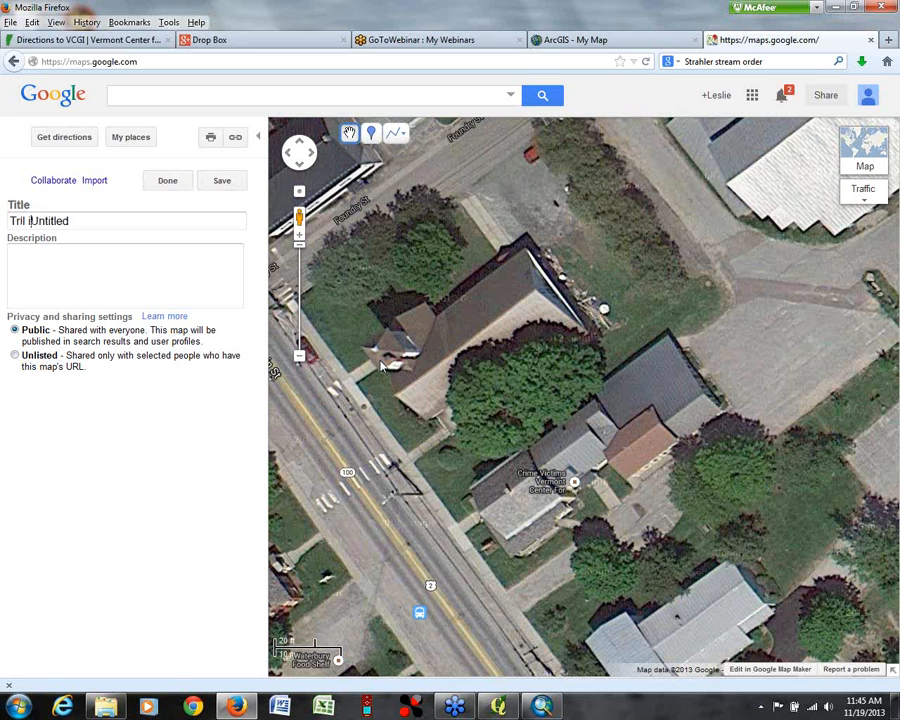
{"action": "type", "text": "ail in Waterbury"}
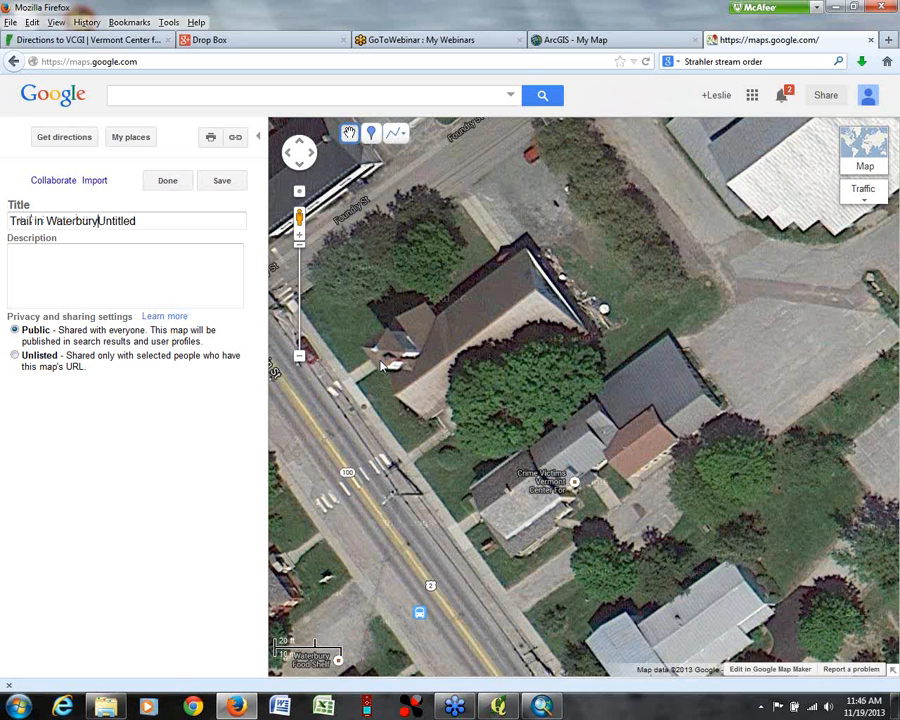
{"action": "key", "text": "Delete"}
{"action": "key", "text": "Delete"}
Step: Place a placemark on the map, leave it unnamed, and try to delete it
{"action": "left_click", "coordinate": [372, 133]}
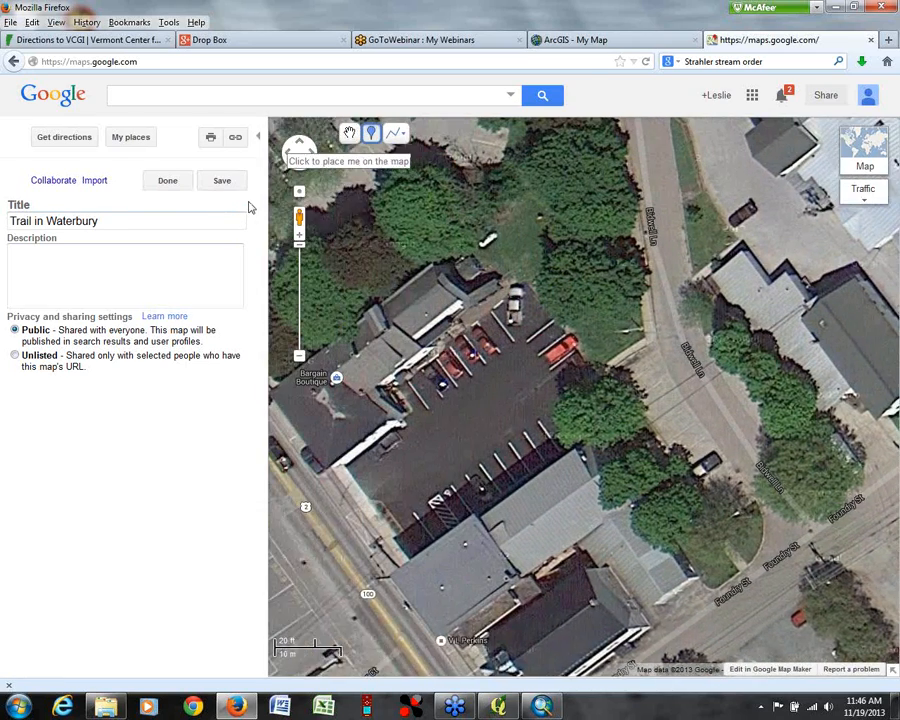
{"action": "left_click", "coordinate": [248, 208]}
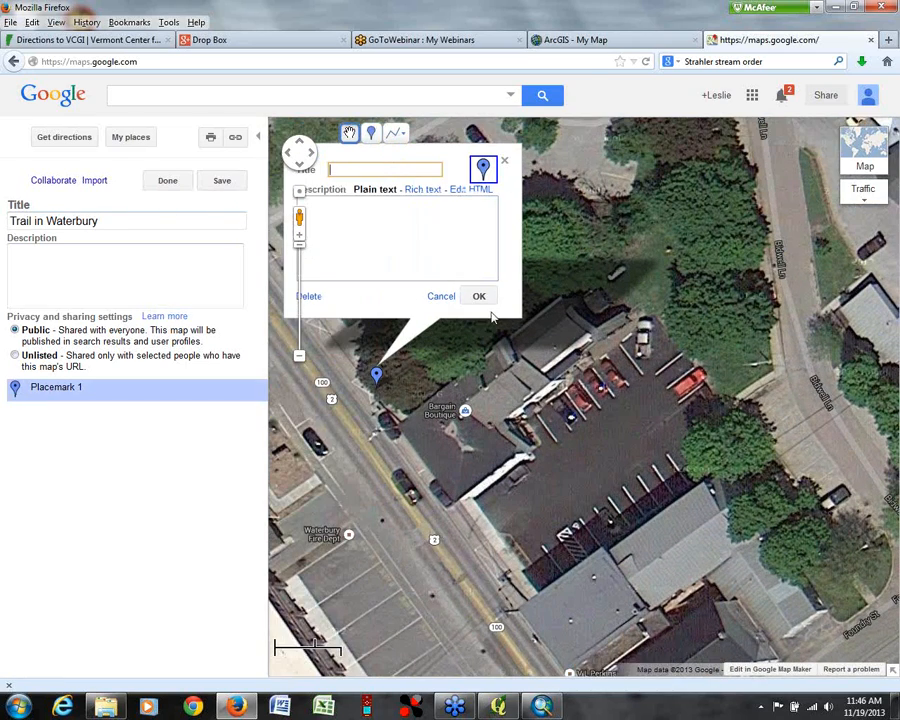
{"action": "left_click", "coordinate": [312, 299]}
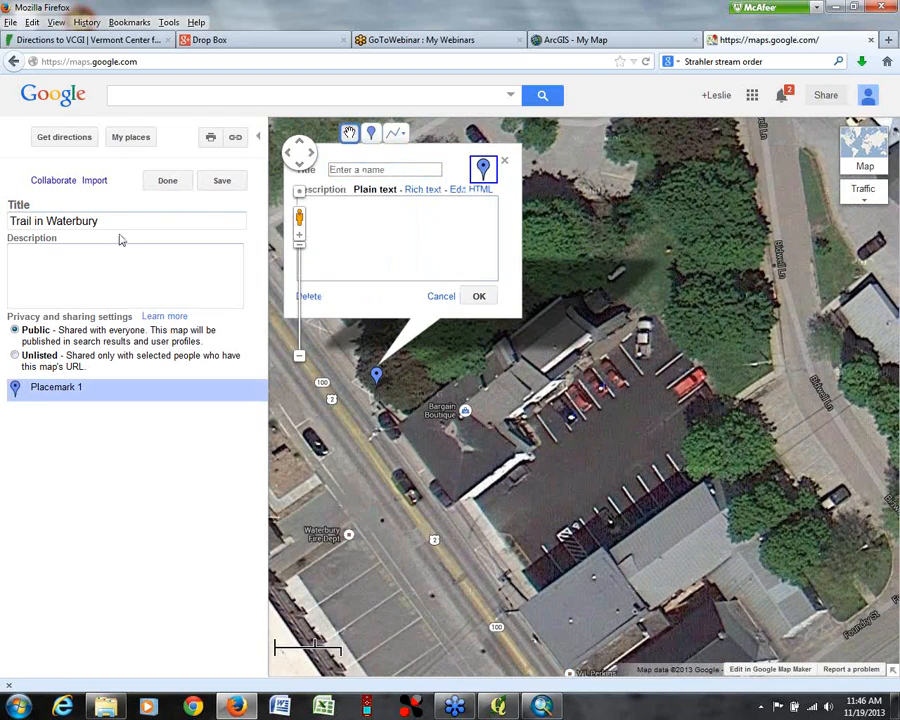
{"action": "left_click", "coordinate": [304, 297]}
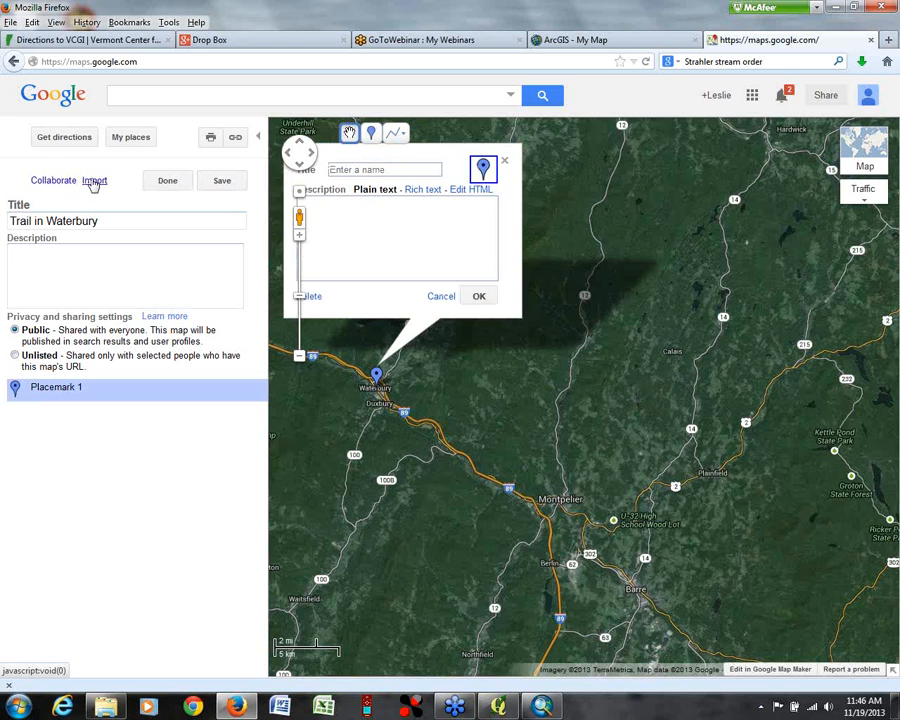
Step: Import the track file webinar2_trk.kml from the gps folder into the Trail in Waterbury map
{"action": "left_click", "coordinate": [93, 182]}
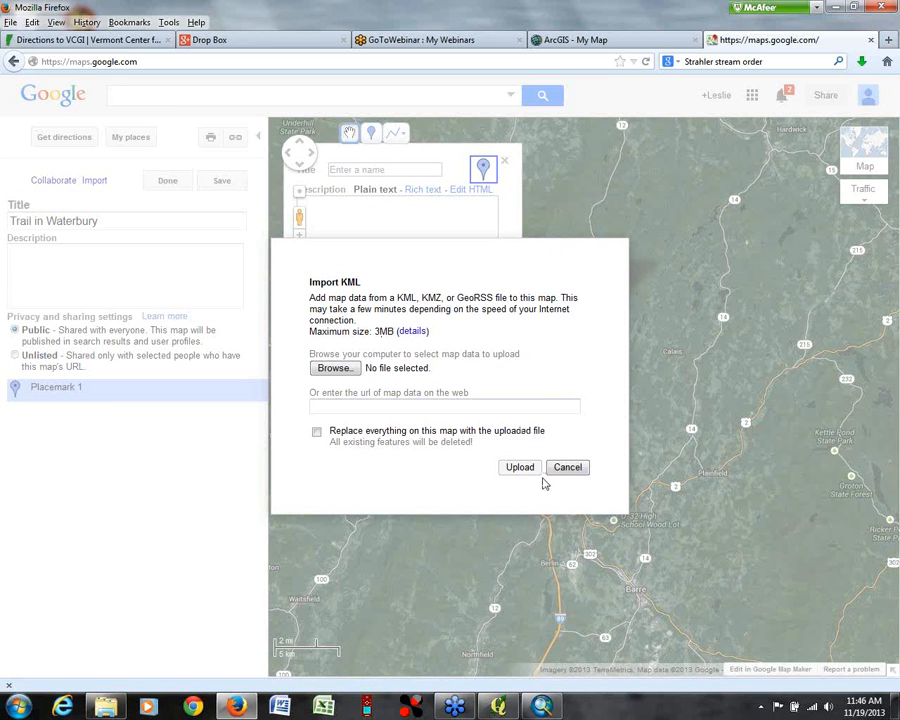
{"action": "left_click", "coordinate": [326, 369]}
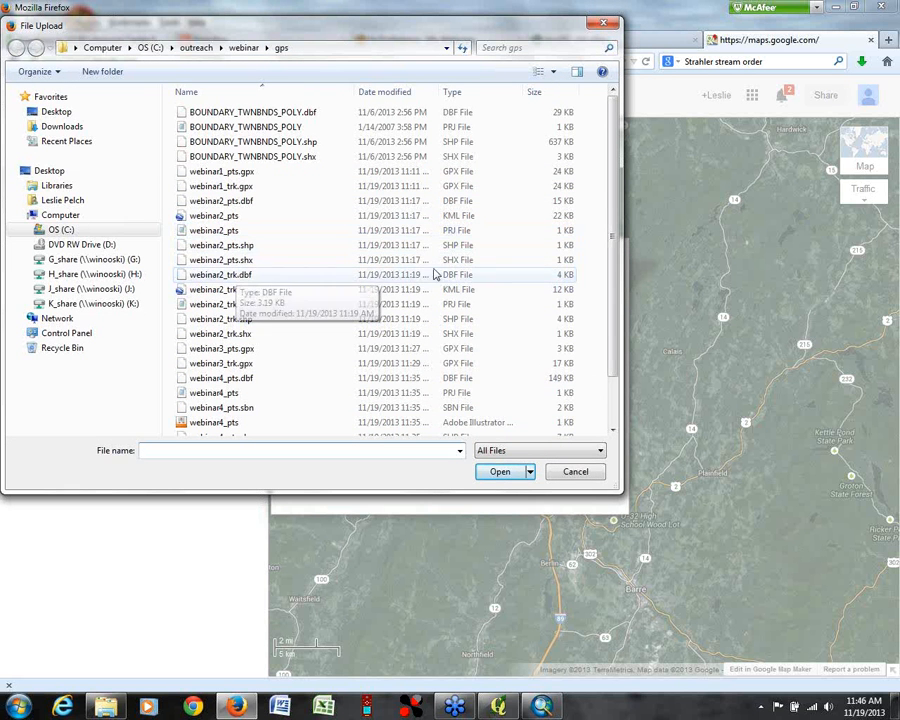
{"action": "scroll", "coordinate": [611, 283], "scroll_direction": "down", "scroll_amount": 2}
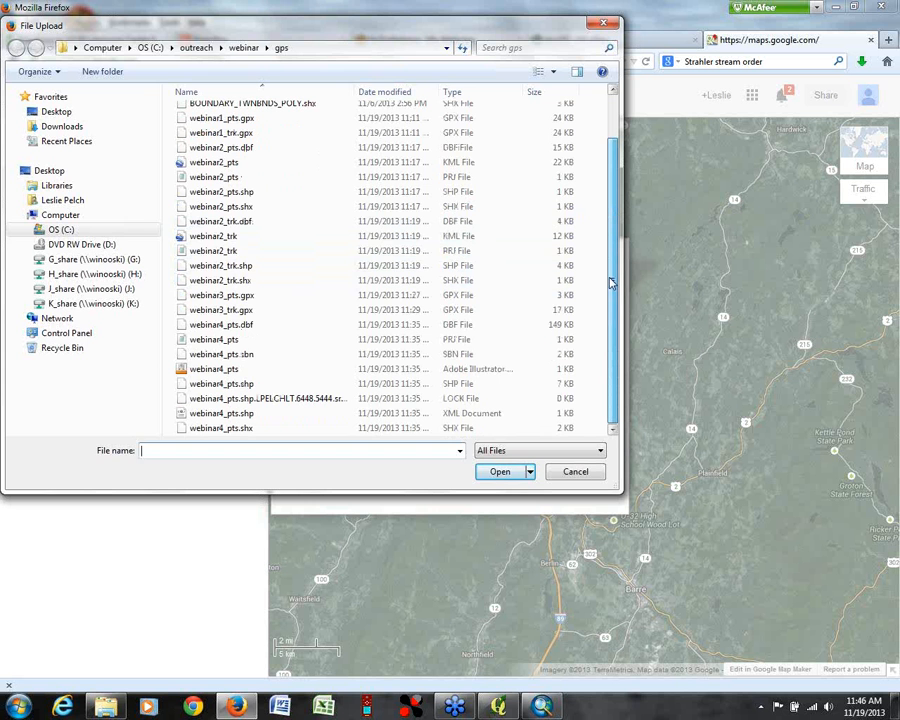
{"action": "left_click", "coordinate": [458, 237]}
{"action": "left_click", "coordinate": [499, 472]}
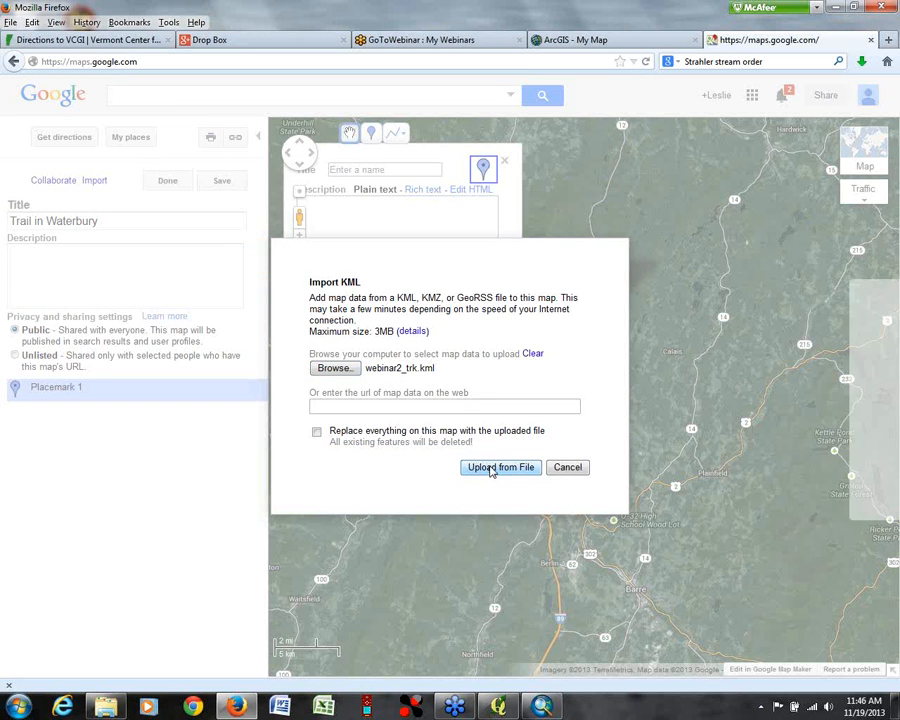
{"action": "left_click", "coordinate": [492, 467]}
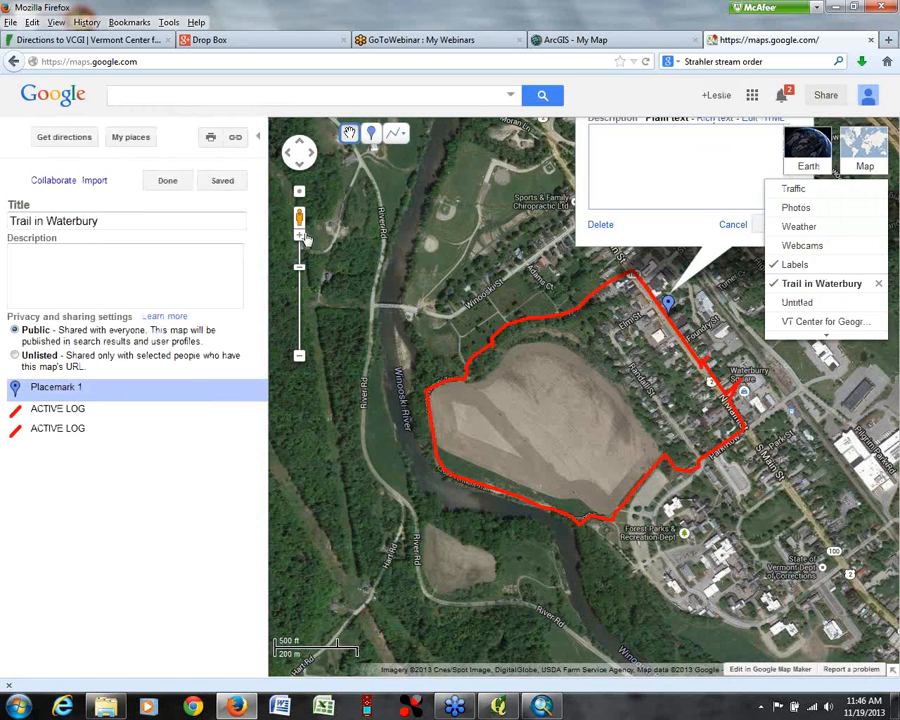
Step: Delete the unnamed placemark from the Trail in Waterbury map
{"action": "left_click", "coordinate": [301, 358]}
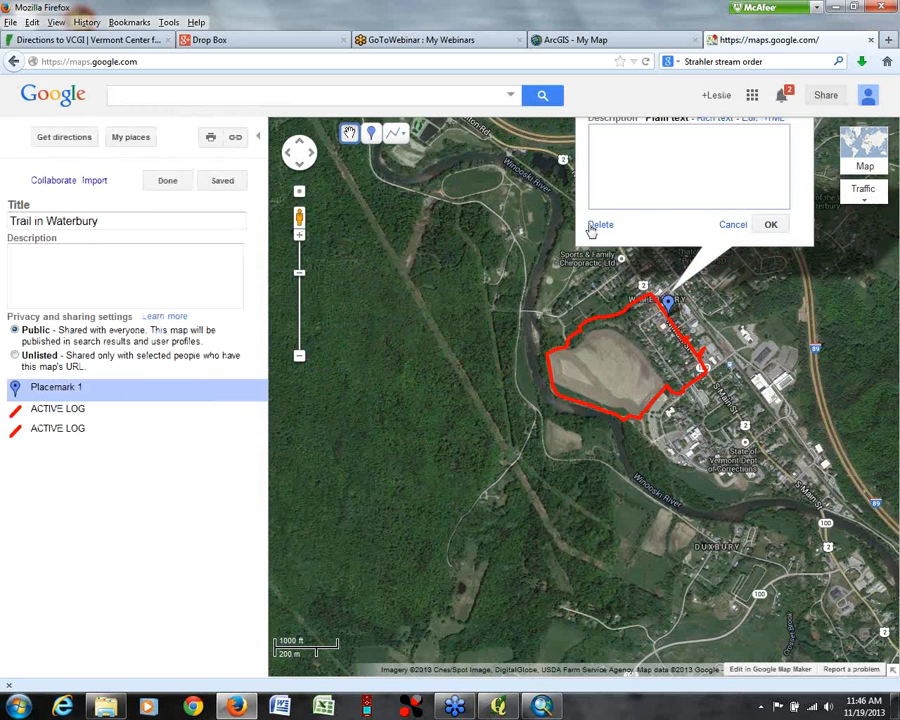
{"action": "left_click", "coordinate": [600, 225]}
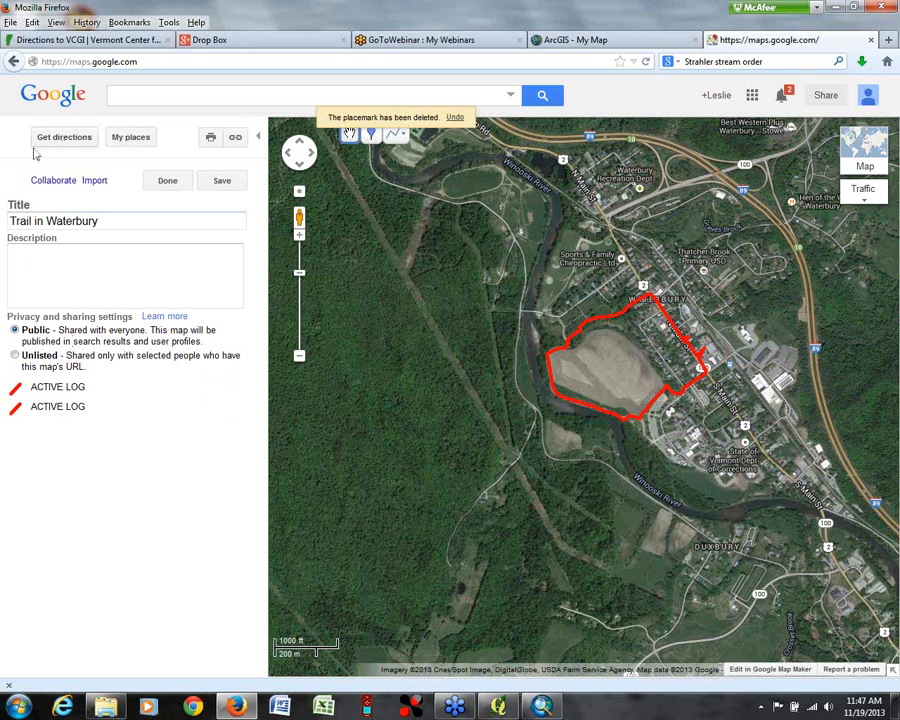
Step: Import the waypoint file webinar2_pts.kml from the gps folder into the Trail in Waterbury map
{"action": "left_click", "coordinate": [94, 181]}
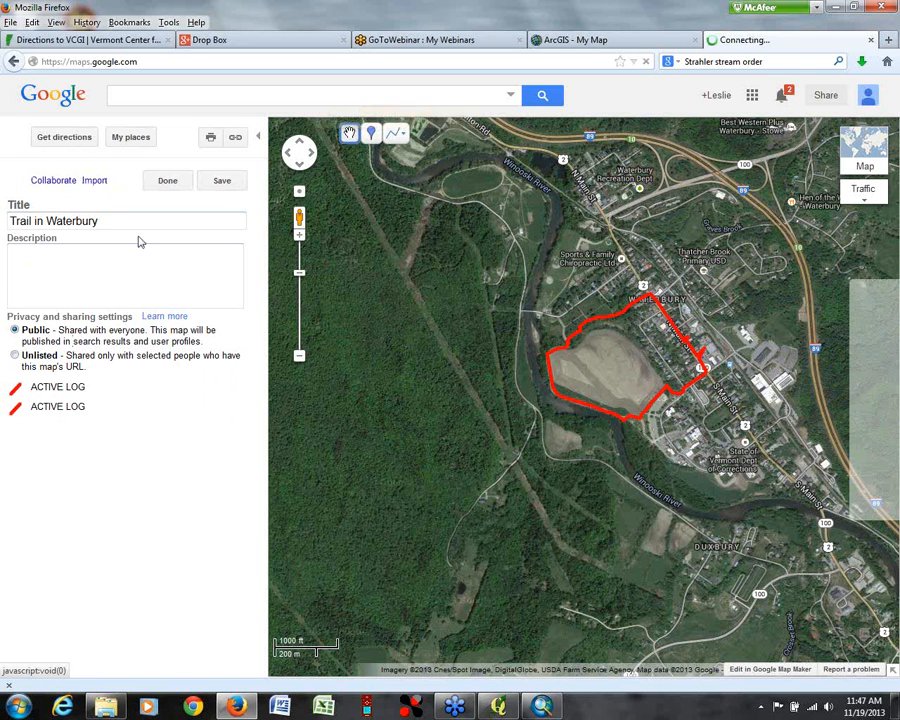
{"action": "left_click", "coordinate": [336, 369]}
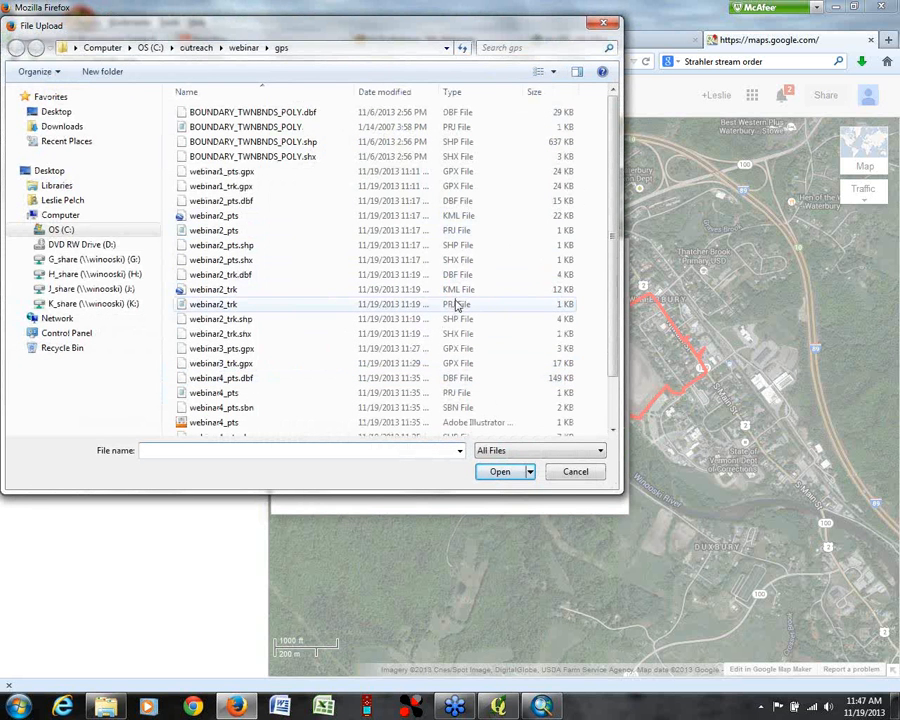
{"action": "left_click", "coordinate": [450, 216]}
{"action": "left_click", "coordinate": [494, 472]}
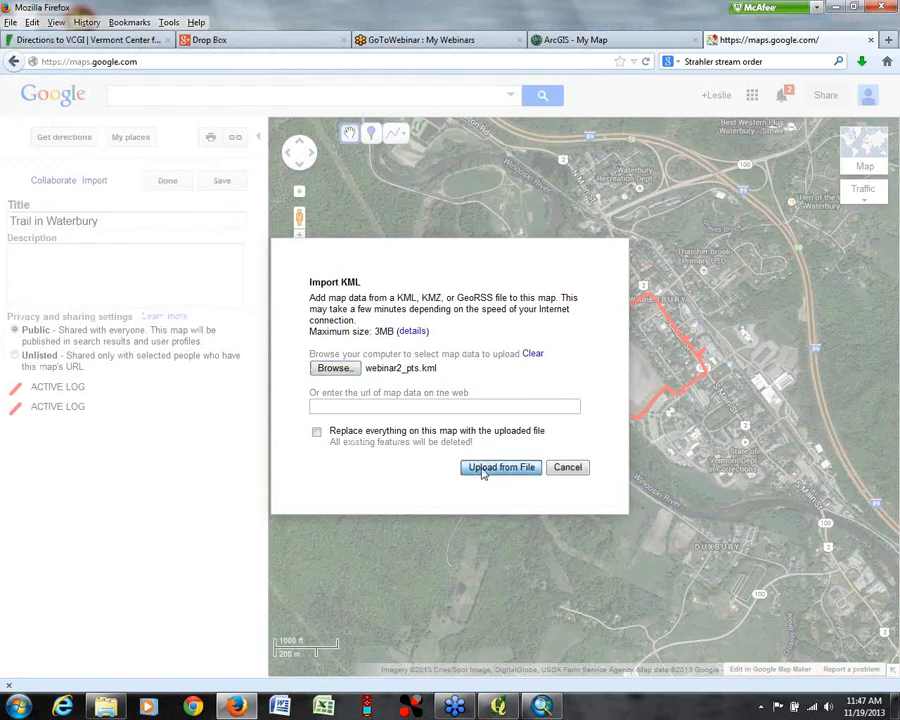
{"action": "left_click", "coordinate": [500, 467]}
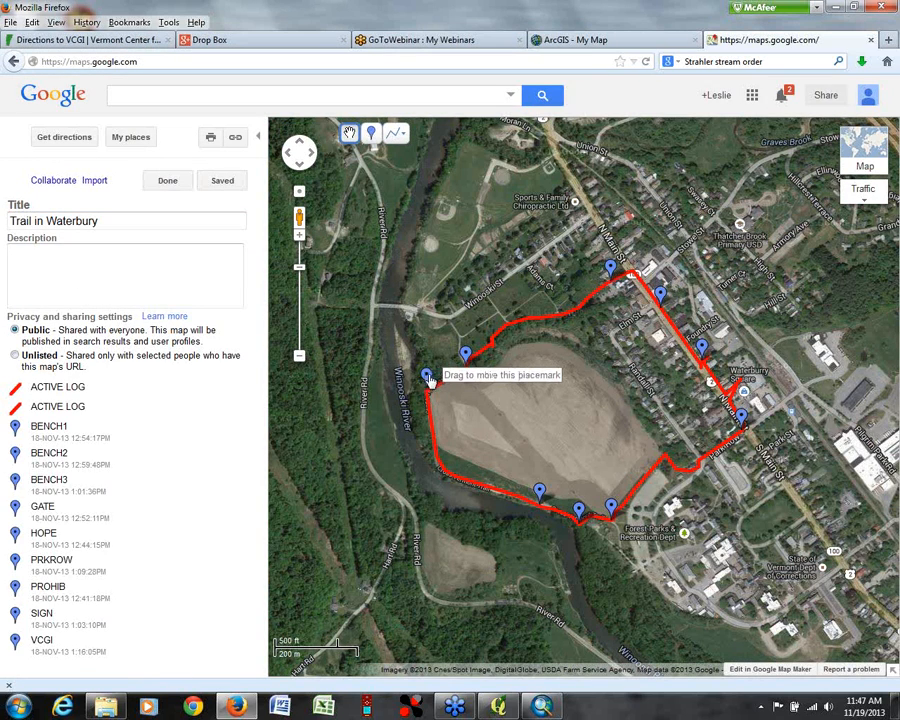
Step: Replace the BENCH2 placemark's description with the photo IMG_20131118_130022.jpg, using rich text and the already copied image URL
{"action": "left_click", "coordinate": [540, 491]}
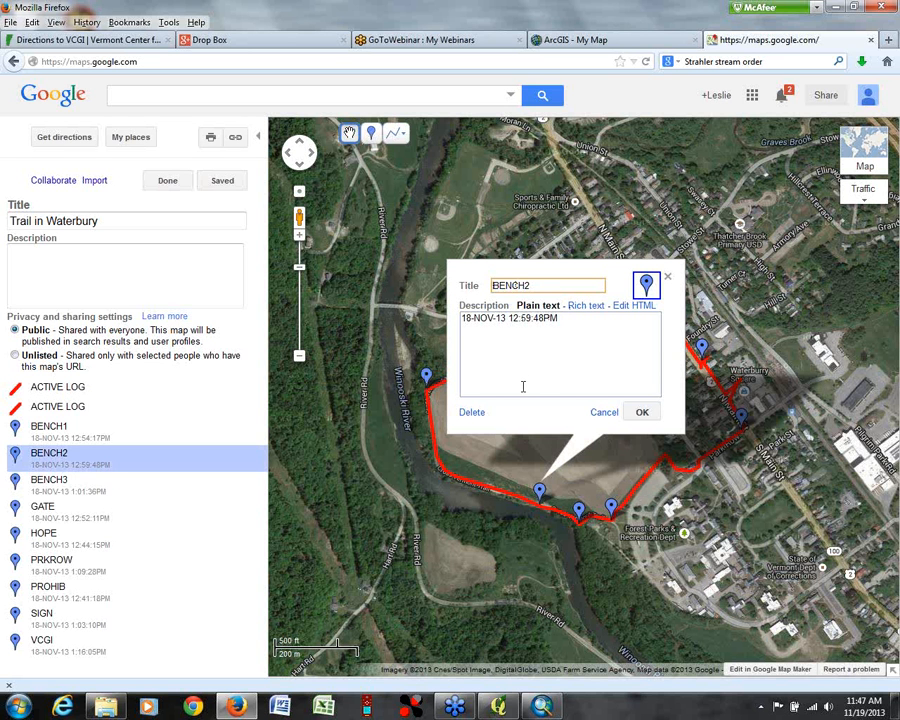
{"action": "left_click", "coordinate": [586, 306]}
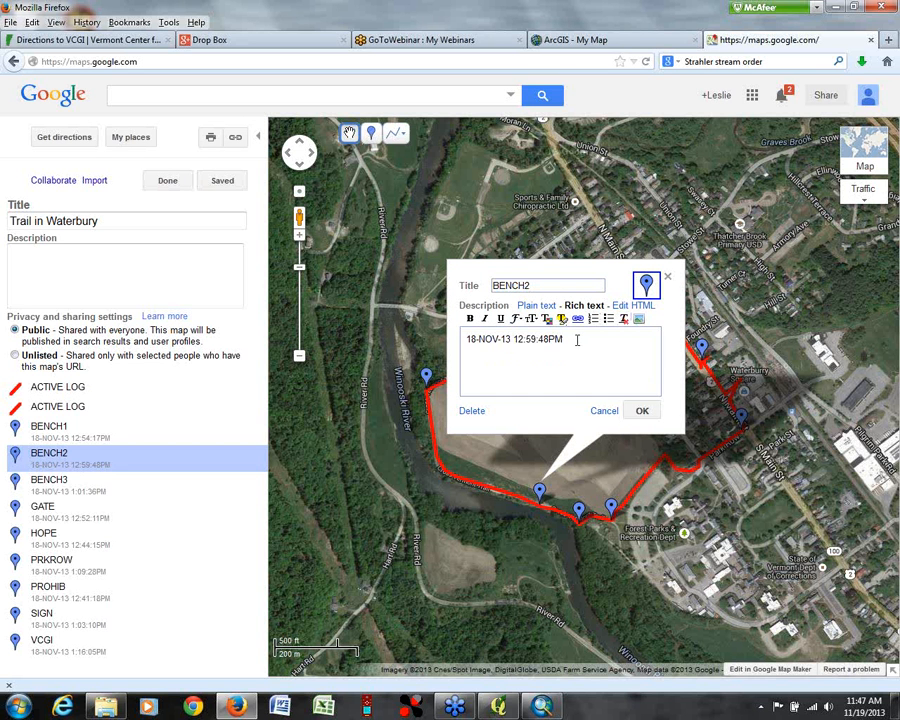
{"action": "key", "text": "ctrl+a"}
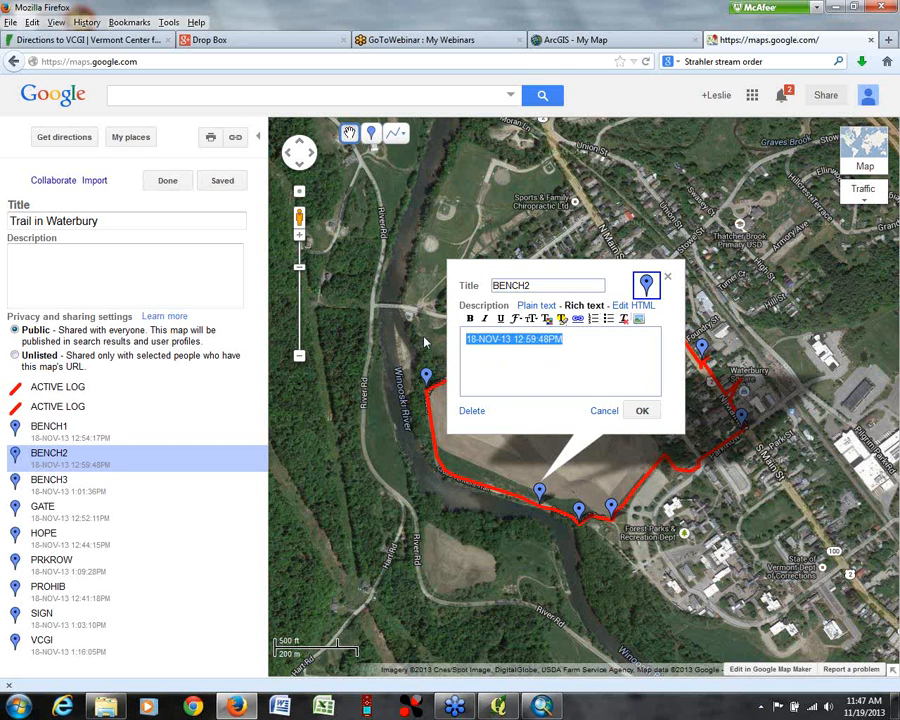
{"action": "key", "text": "Delete"}
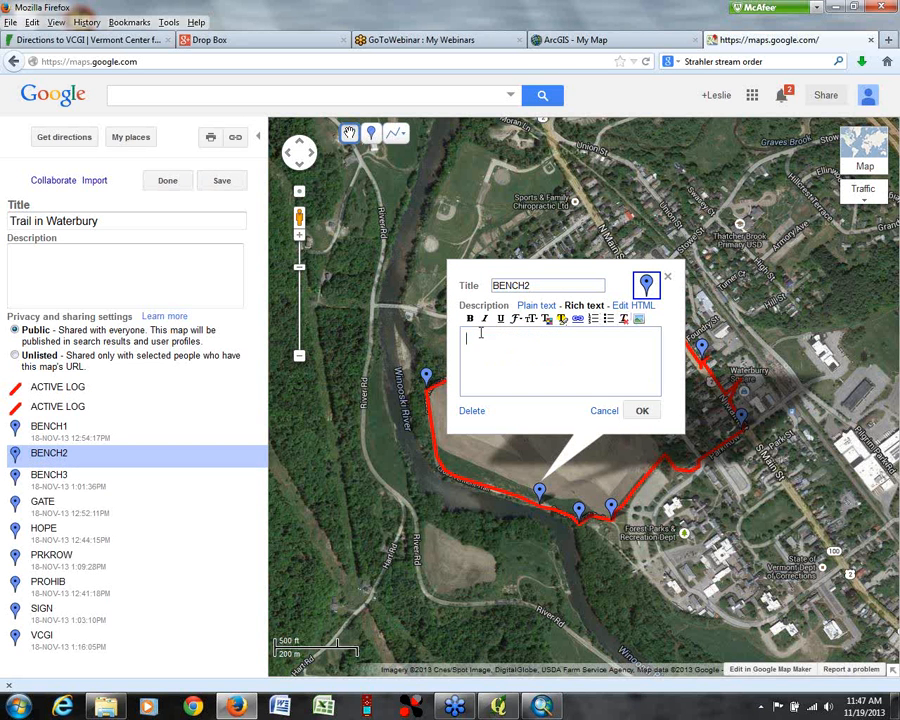
{"action": "left_click", "coordinate": [639, 320]}
{"action": "right_click", "coordinate": [422, 281]}
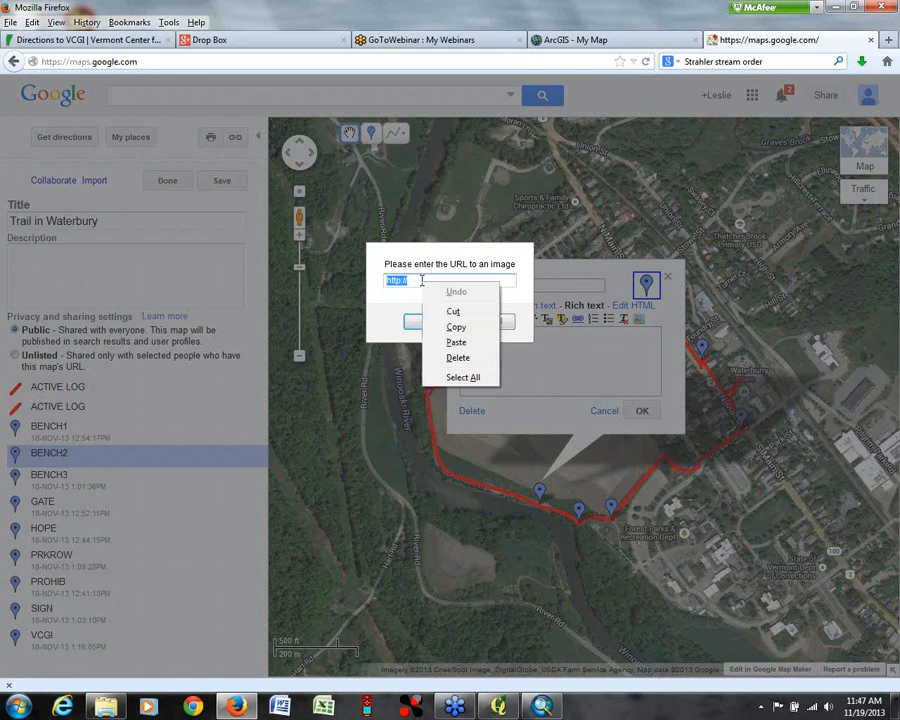
{"action": "left_click", "coordinate": [447, 341]}
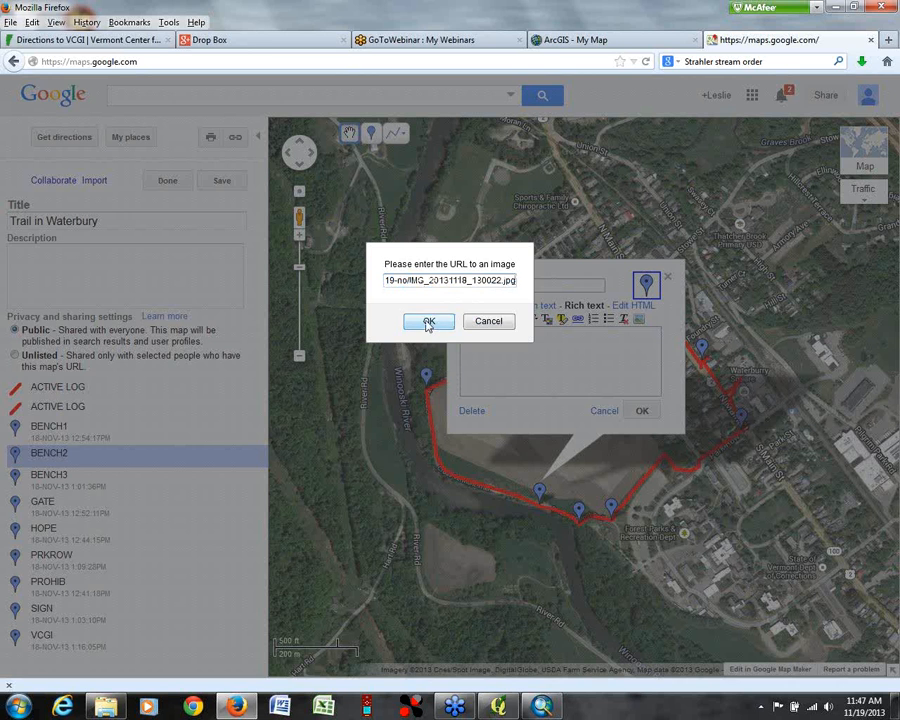
{"action": "left_click", "coordinate": [428, 321]}
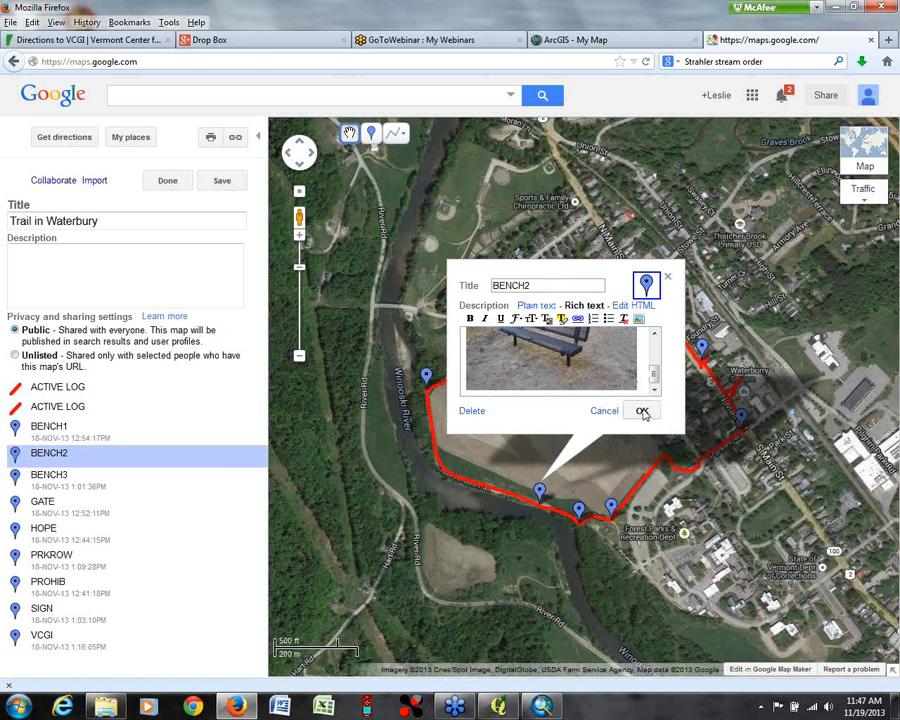
{"action": "left_click", "coordinate": [642, 411]}
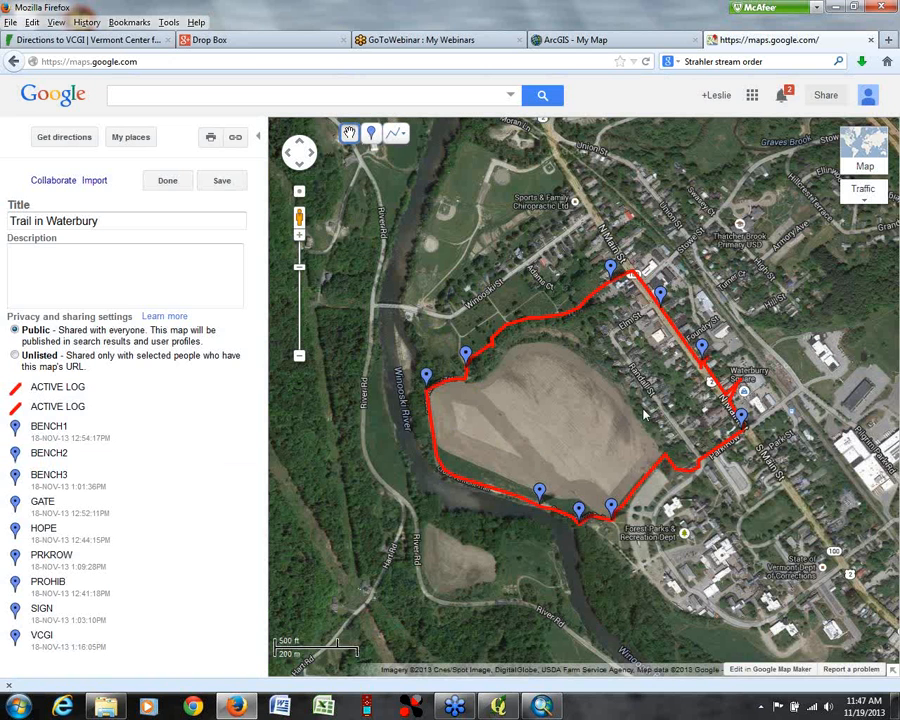
Step: Clear the date and time from the SIGN placemark's description
{"action": "left_click", "coordinate": [612, 507]}
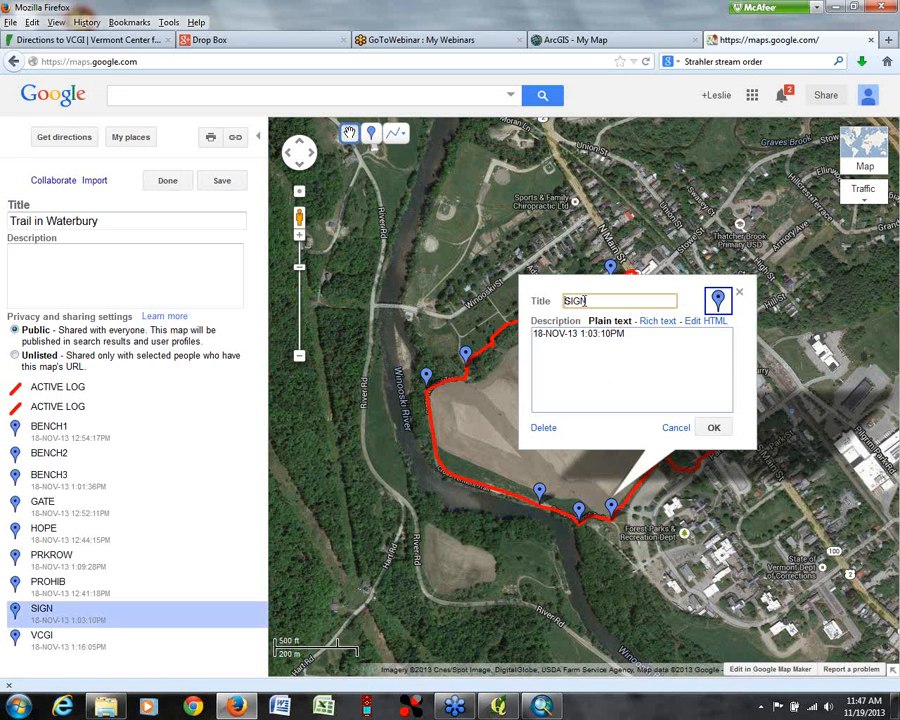
{"action": "triple_click", "coordinate": [639, 339]}
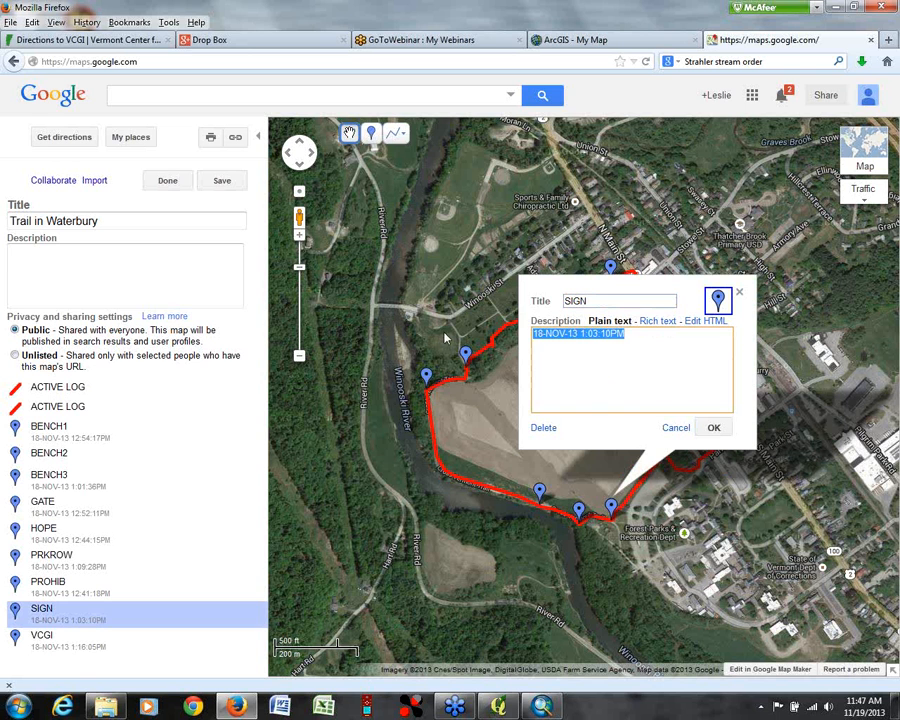
{"action": "key", "text": "BackSpace"}
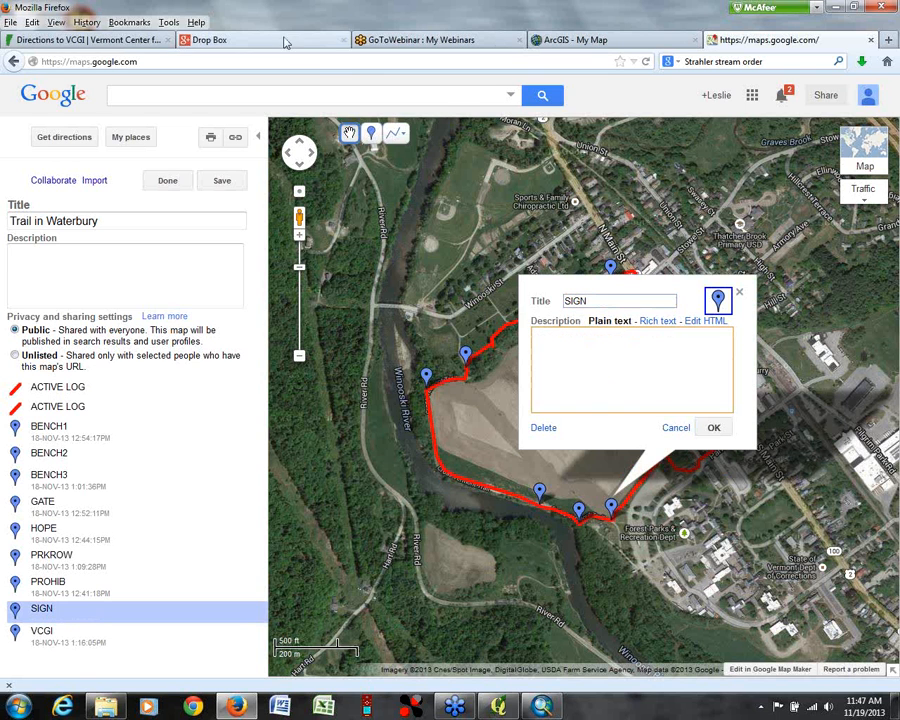
Step: Switch to the Drop Box photo album, open the Cross Vermont Trail sign photo and copy its image URL
{"action": "left_click", "coordinate": [285, 42]}
{"action": "left_click", "coordinate": [659, 91]}
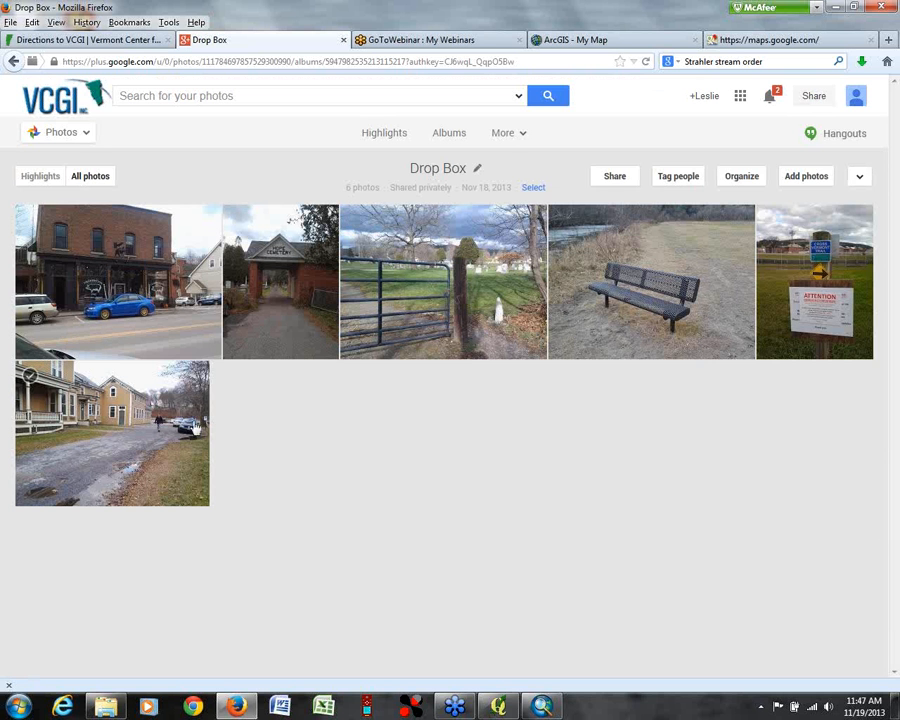
{"action": "left_click", "coordinate": [557, 265]}
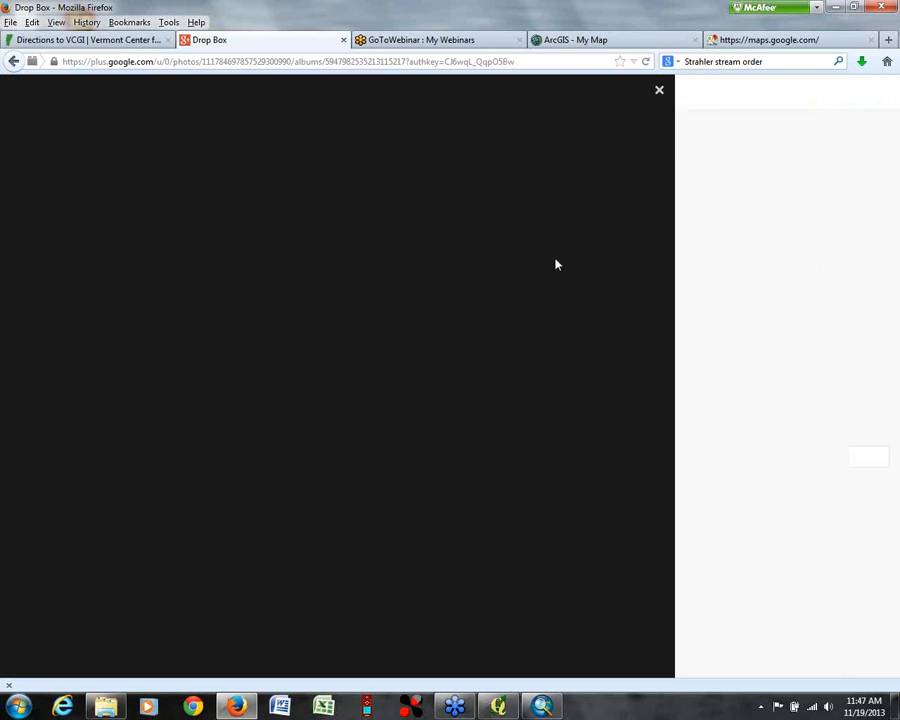
{"action": "right_click", "coordinate": [372, 352]}
{"action": "left_click", "coordinate": [411, 394]}
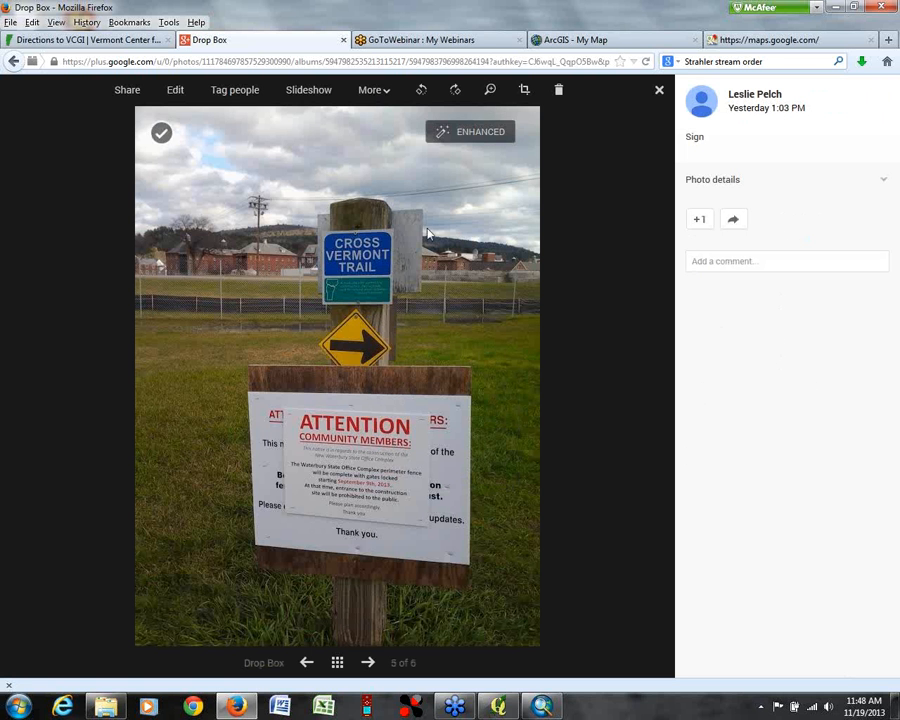
Step: Back in the Trail in Waterbury map, insert the copied photo URL into SIGN's rich text description and finish editing the map
{"action": "left_click", "coordinate": [767, 40]}
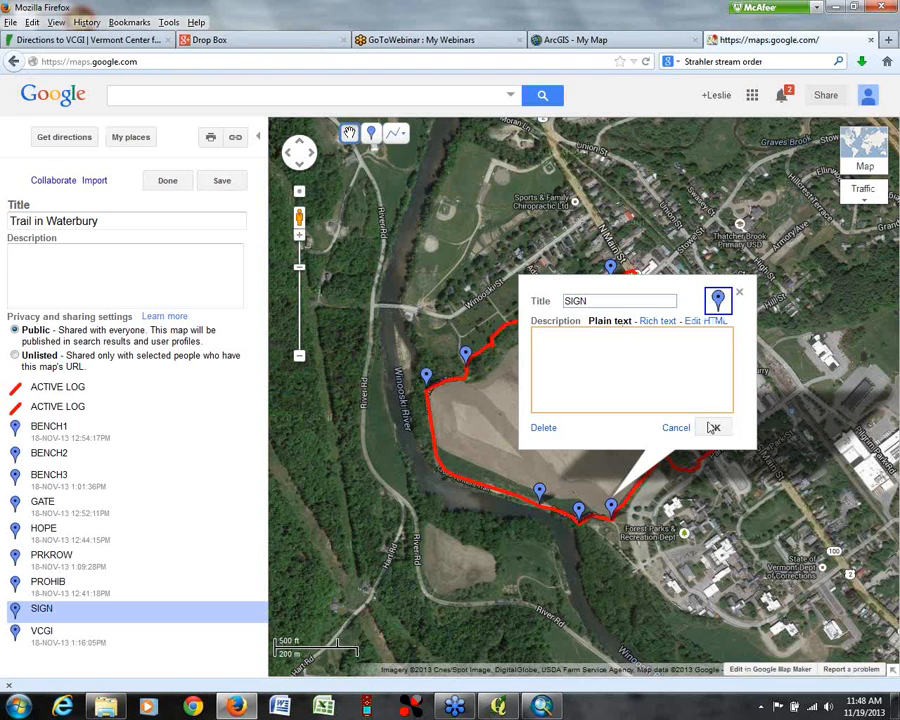
{"action": "left_click", "coordinate": [660, 321]}
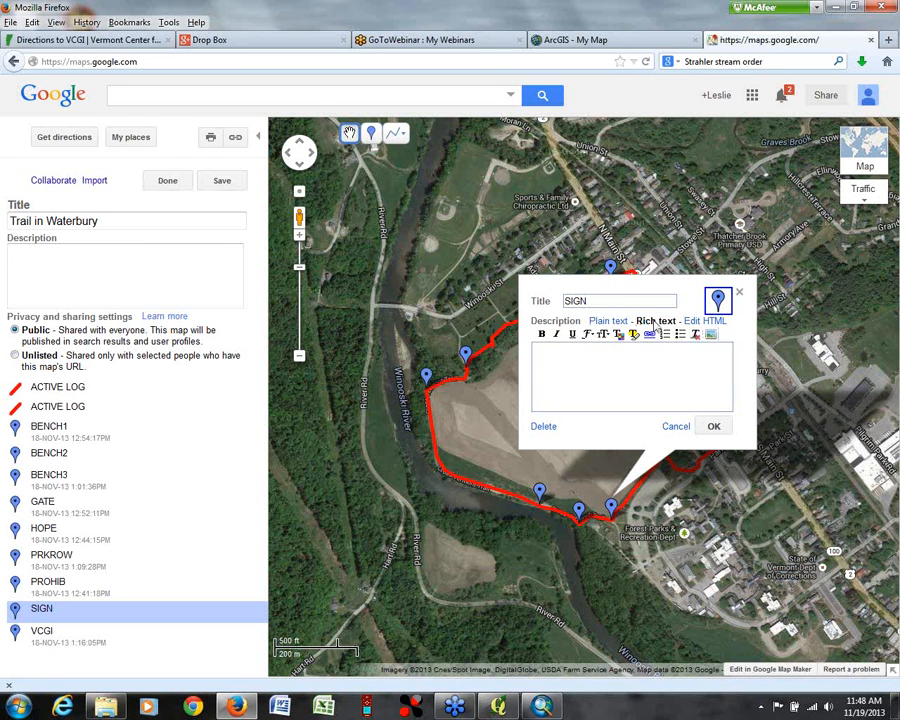
{"action": "left_click", "coordinate": [711, 337]}
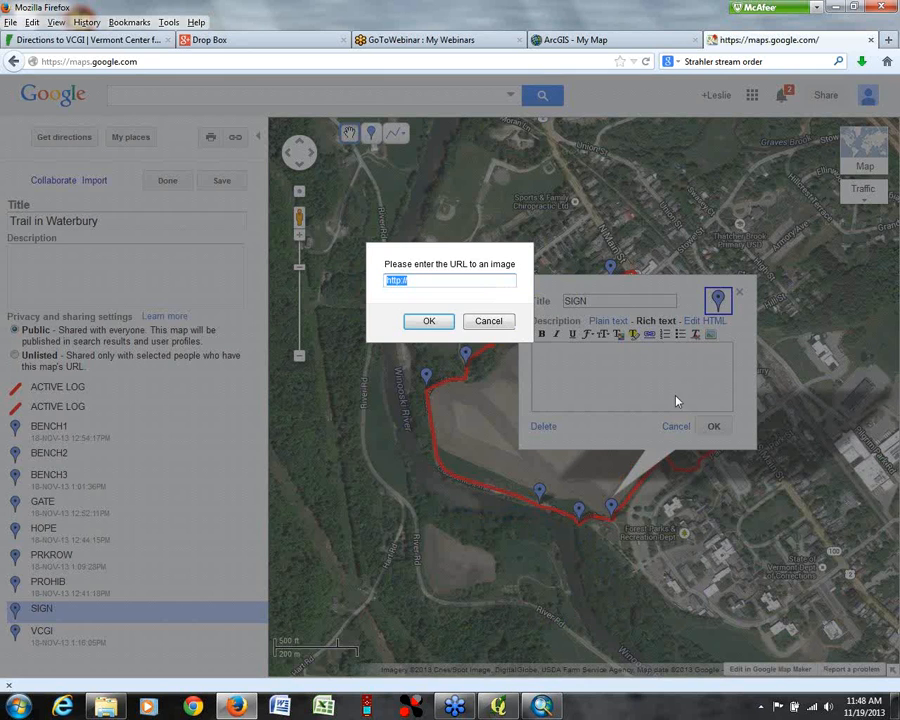
{"action": "key", "text": "ctrl+v"}
{"action": "left_click", "coordinate": [428, 322]}
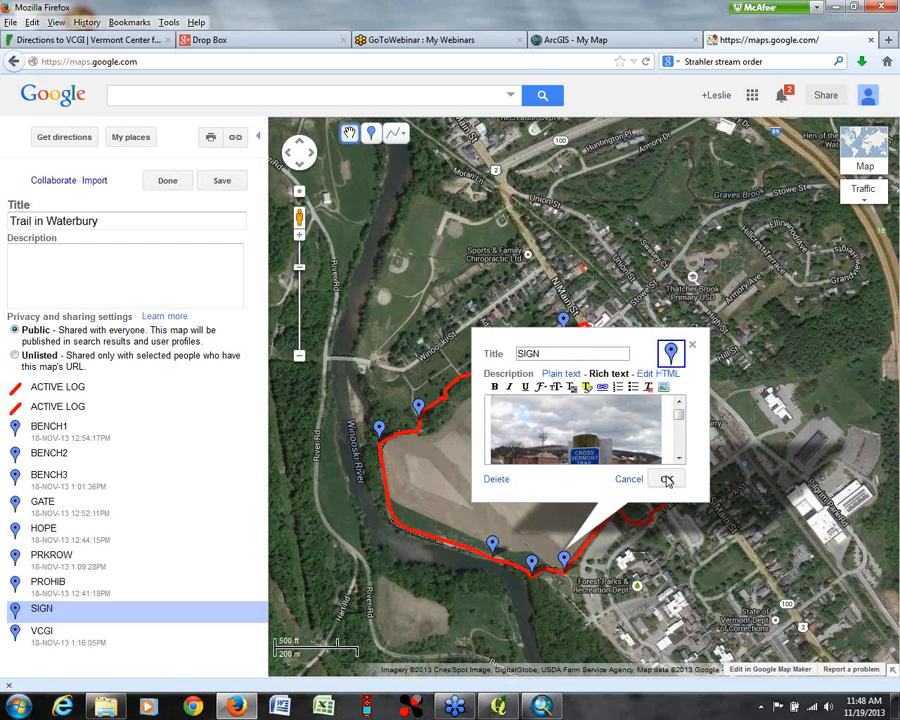
{"action": "left_click", "coordinate": [667, 480]}
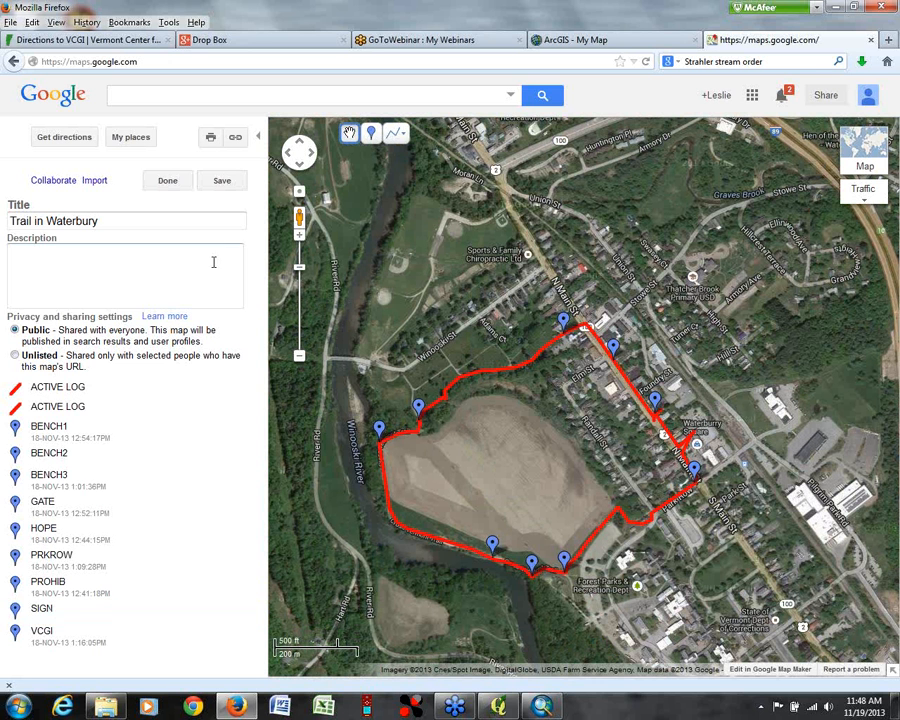
{"action": "left_click", "coordinate": [167, 180]}
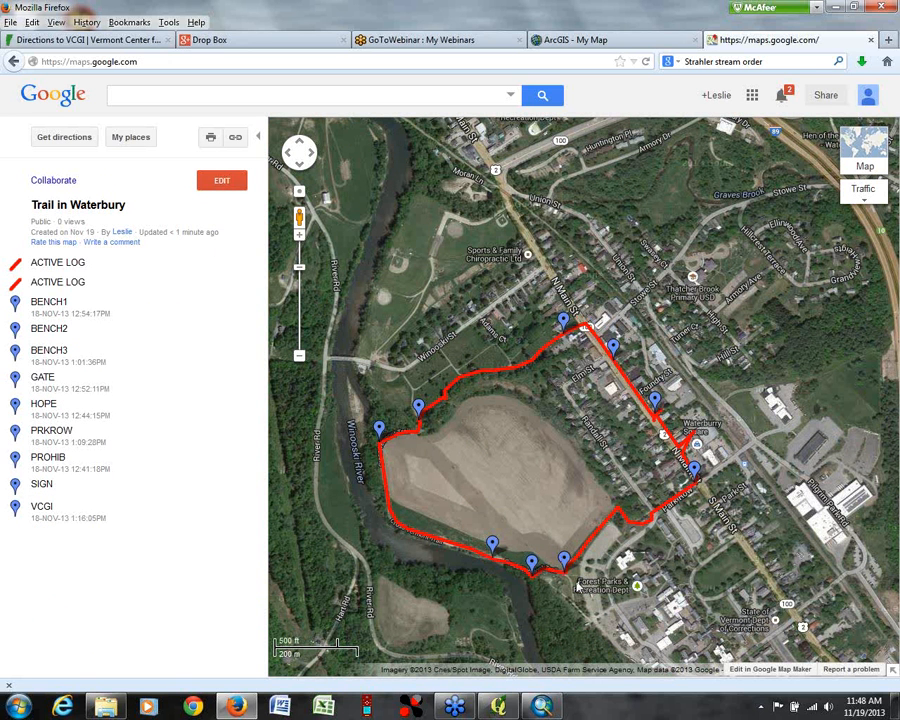
Step: Check how the photos display in the BENCH2 and SIGN placemark pop-ups
{"action": "left_click", "coordinate": [492, 543]}
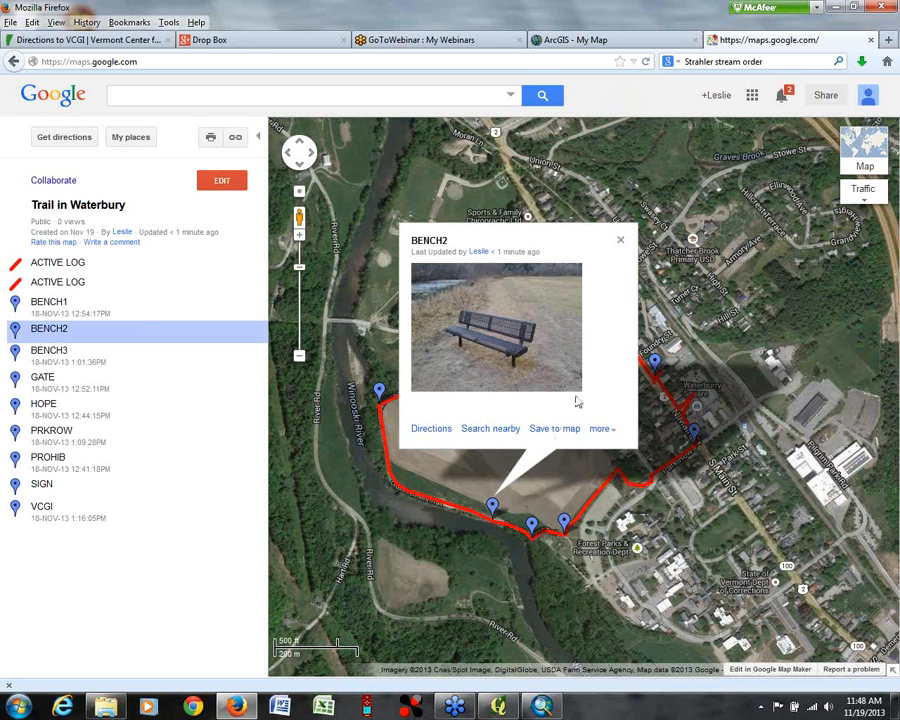
{"action": "left_click", "coordinate": [620, 240]}
{"action": "left_click", "coordinate": [563, 521]}
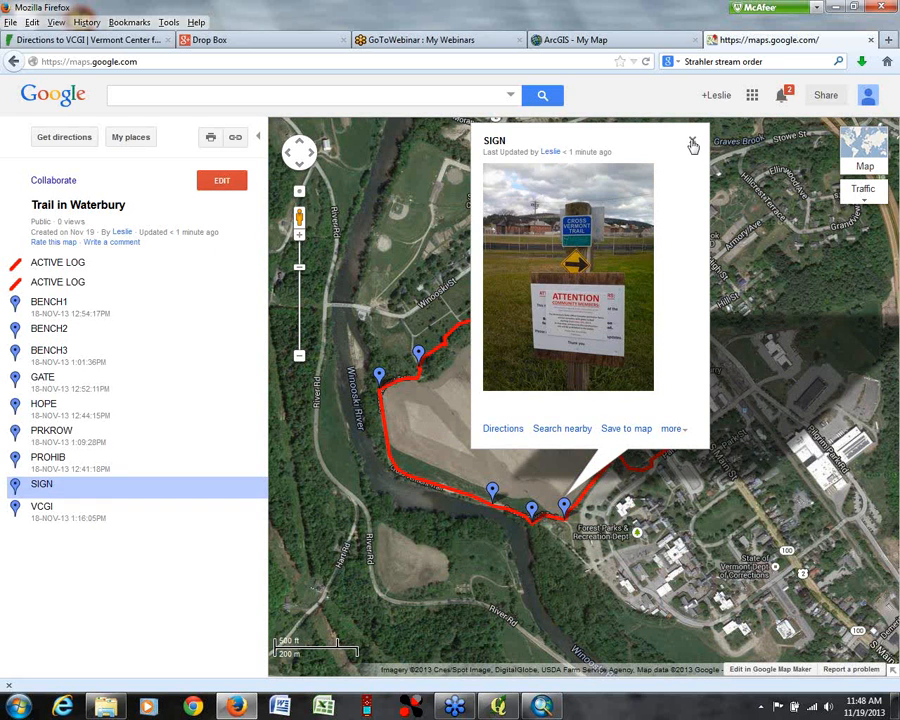
{"action": "left_click", "coordinate": [693, 145]}
Step: Edit the map again and add "This sign points out that the state office complex is fenced and gated!" below SIGN's photo
{"action": "left_click", "coordinate": [240, 180]}
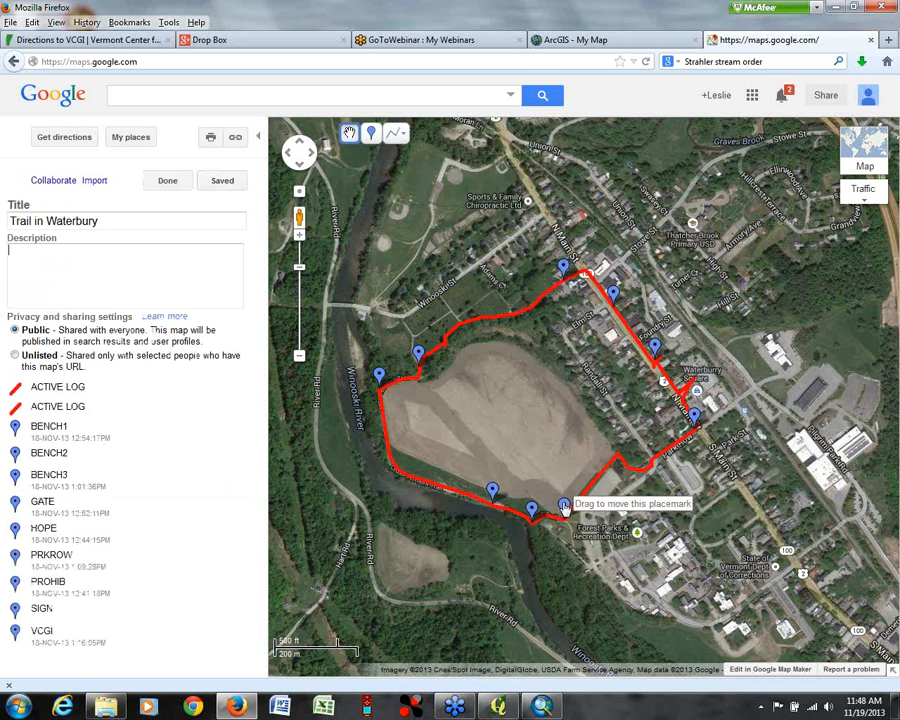
{"action": "left_click", "coordinate": [564, 508]}
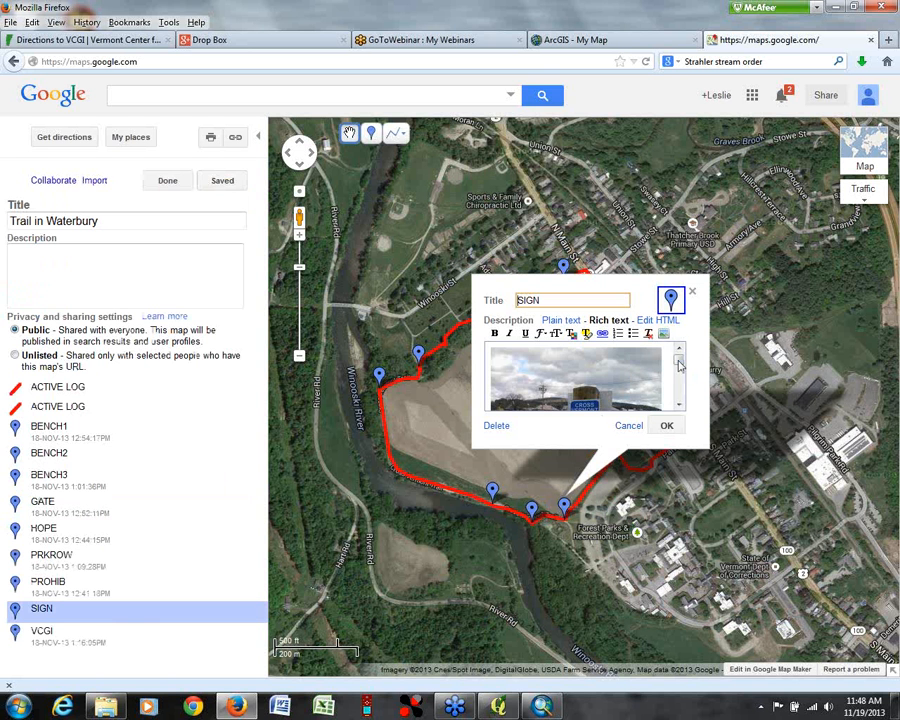
{"action": "left_click_drag", "start_coordinate": [680, 374], "coordinate": [679, 356]}
{"action": "left_click", "coordinate": [495, 345]}
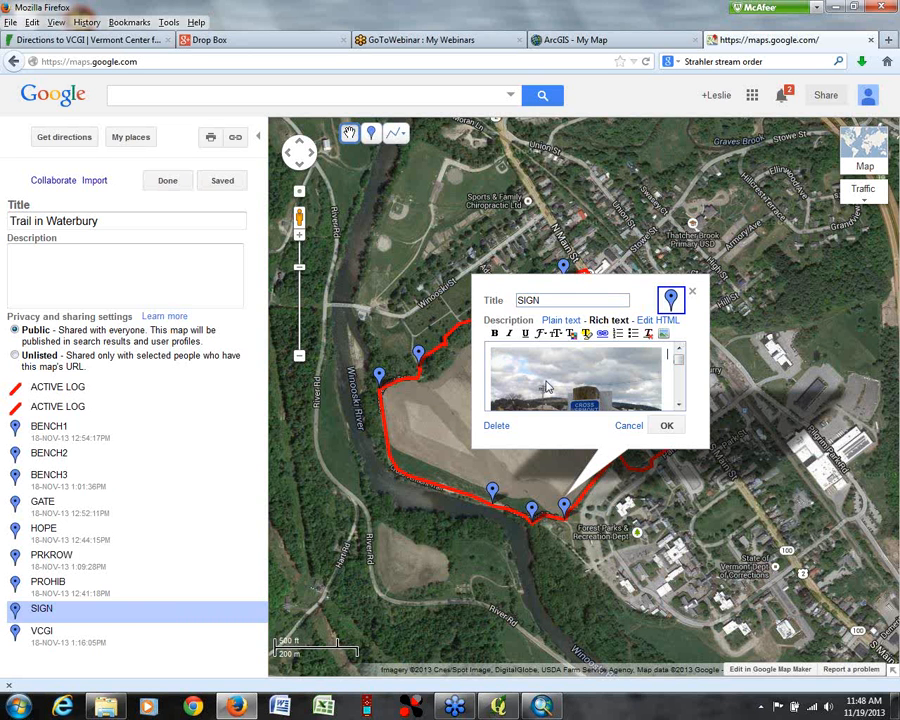
{"action": "scroll", "coordinate": [665, 398], "scroll_direction": "down", "scroll_amount": 5}
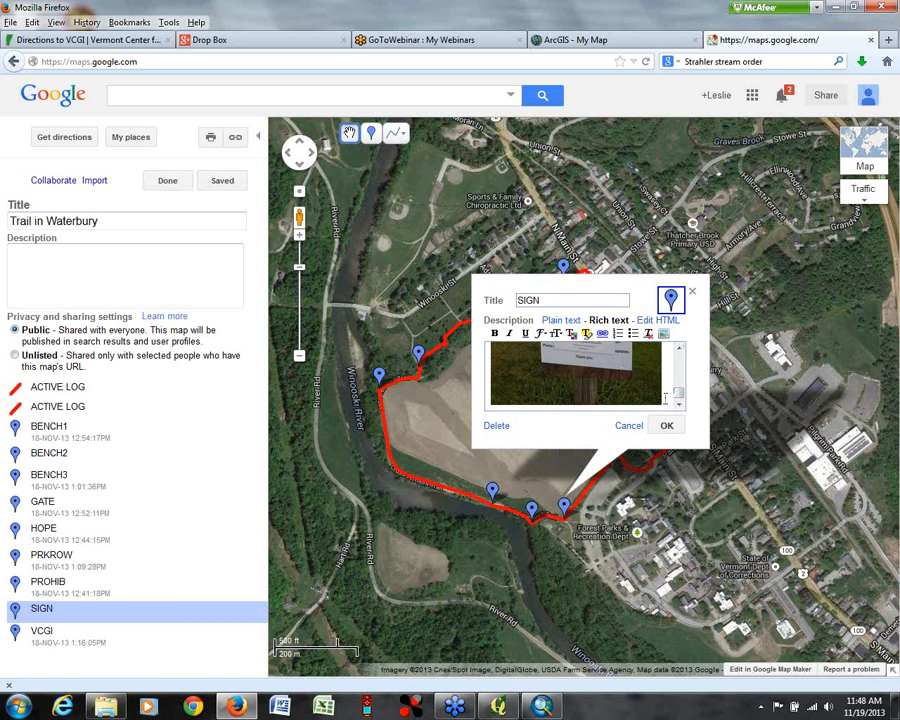
{"action": "key", "text": "Return"}
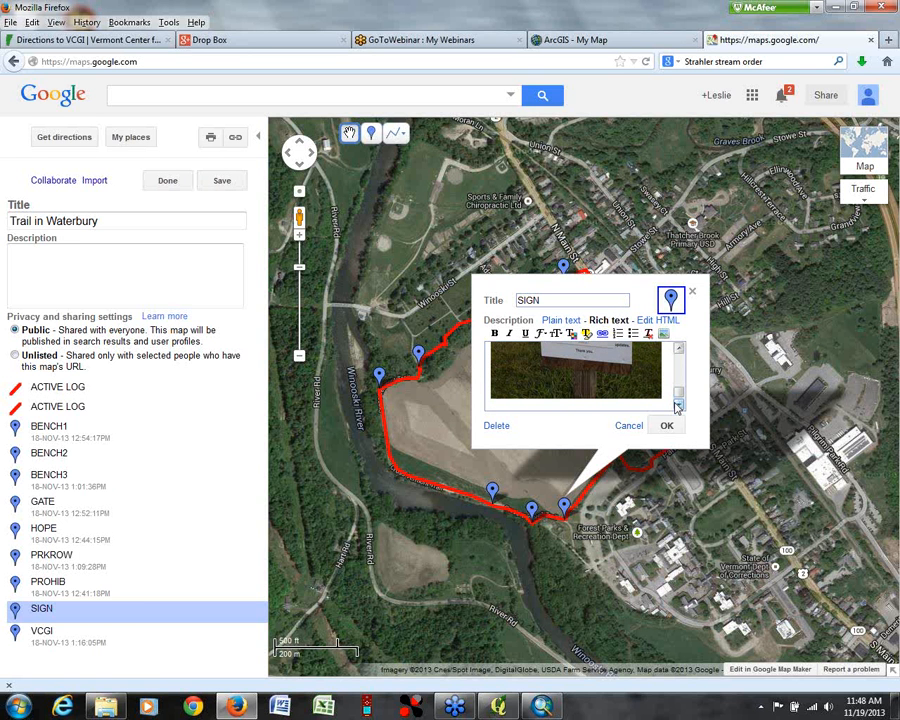
{"action": "type", "text": "This s"}
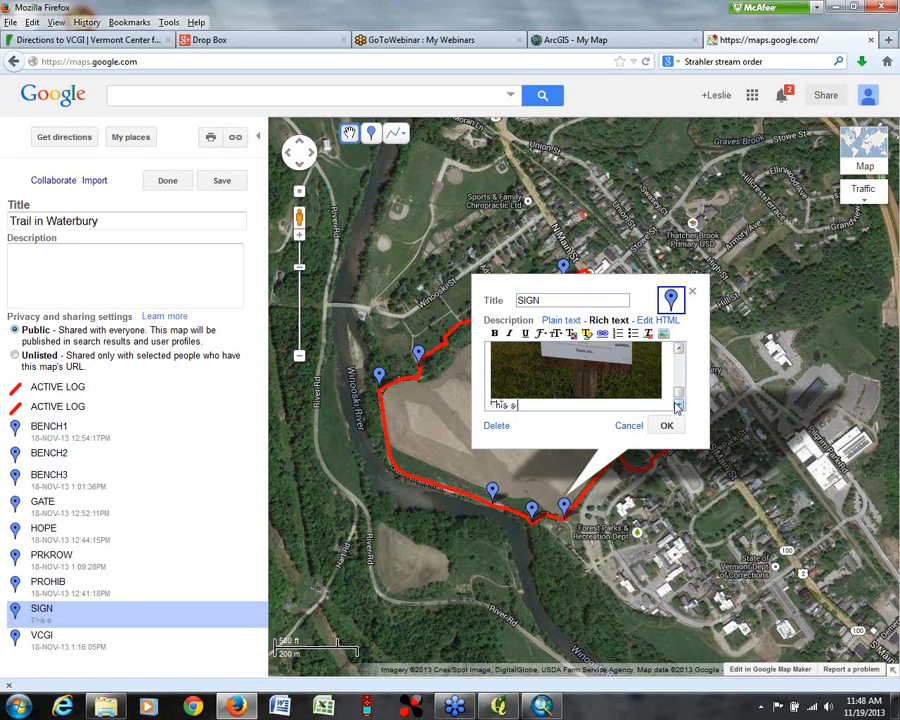
{"action": "type", "text": "ign points out that the state office complex is"}
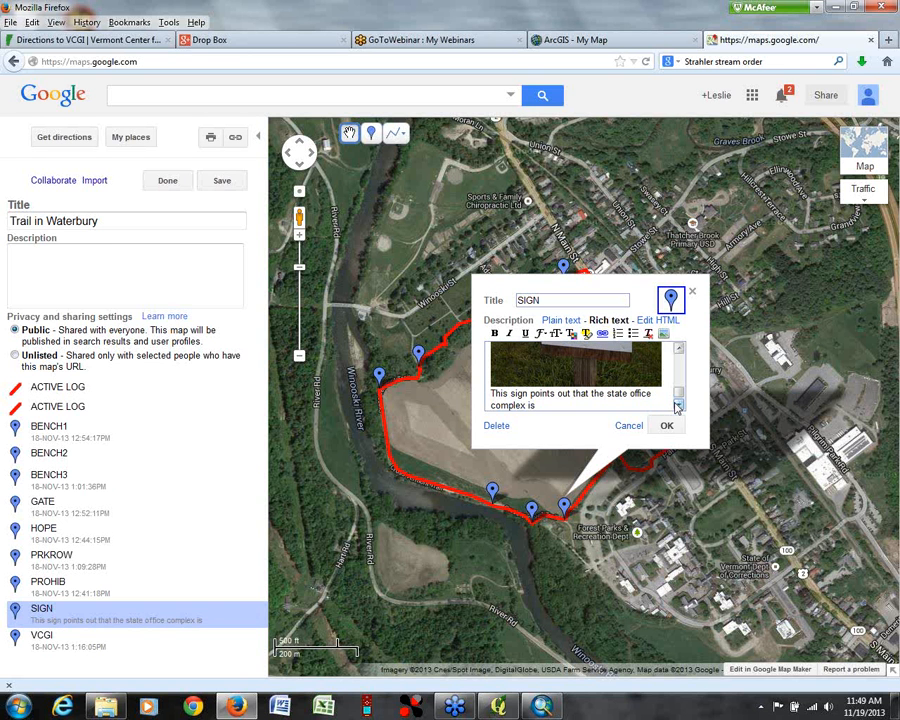
{"action": "type", "text": " fenced and gated."}
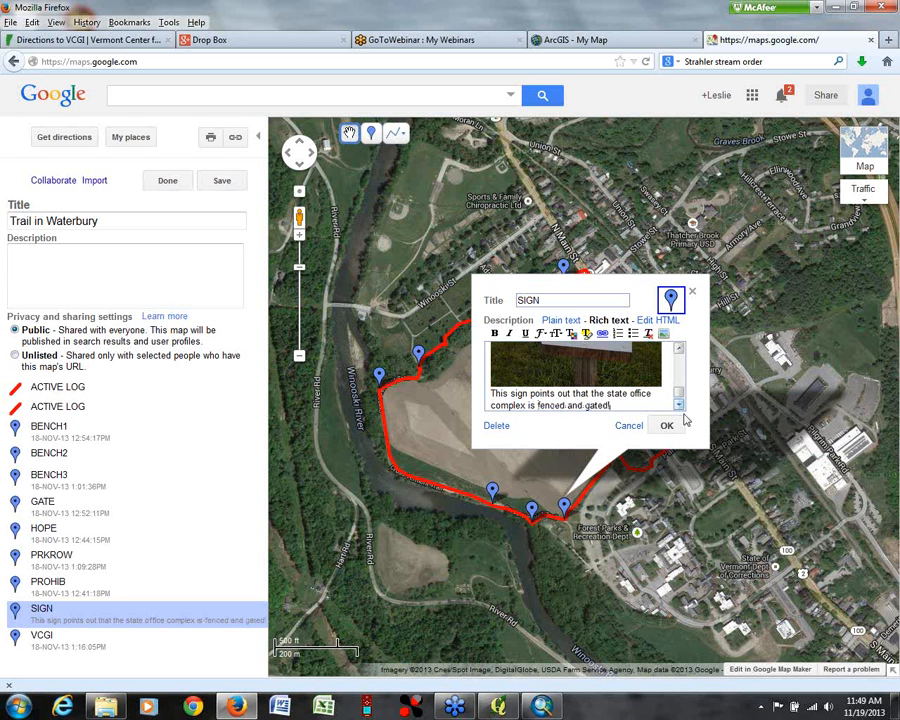
{"action": "left_click", "coordinate": [667, 425]}
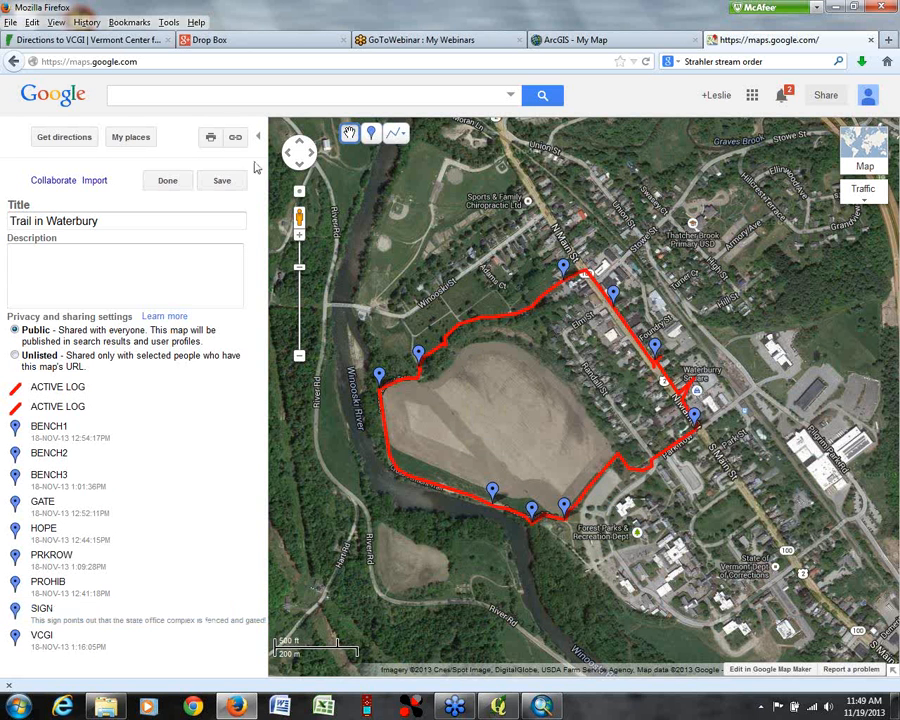
Step: Finish editing the Trail in Waterbury map and check the photo and caption in SIGN's pop-up
{"action": "left_click", "coordinate": [172, 180]}
{"action": "left_click", "coordinate": [565, 508]}
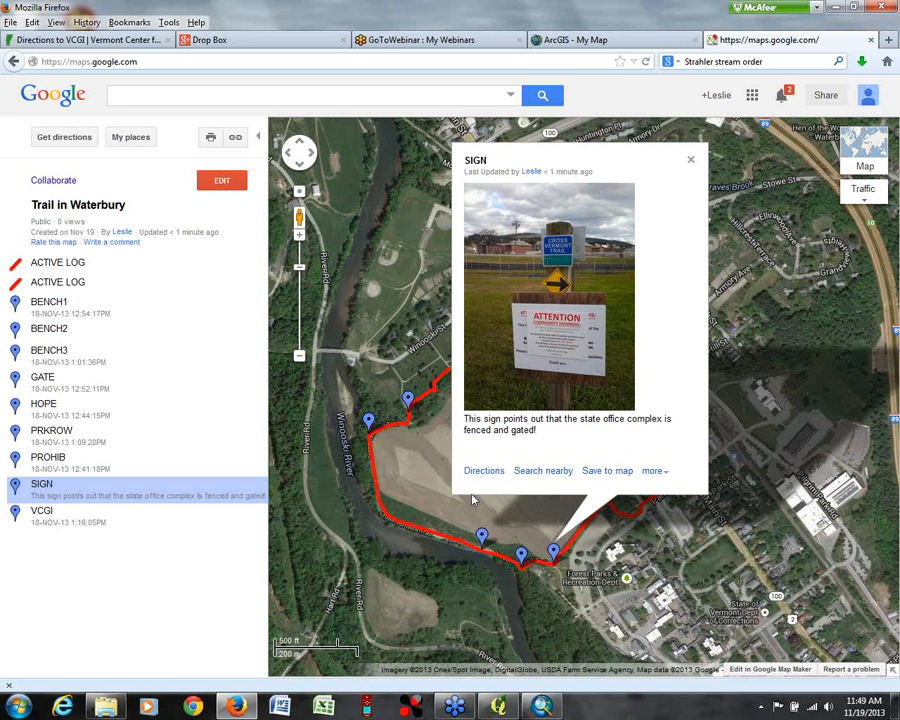
{"action": "left_click", "coordinate": [692, 161]}
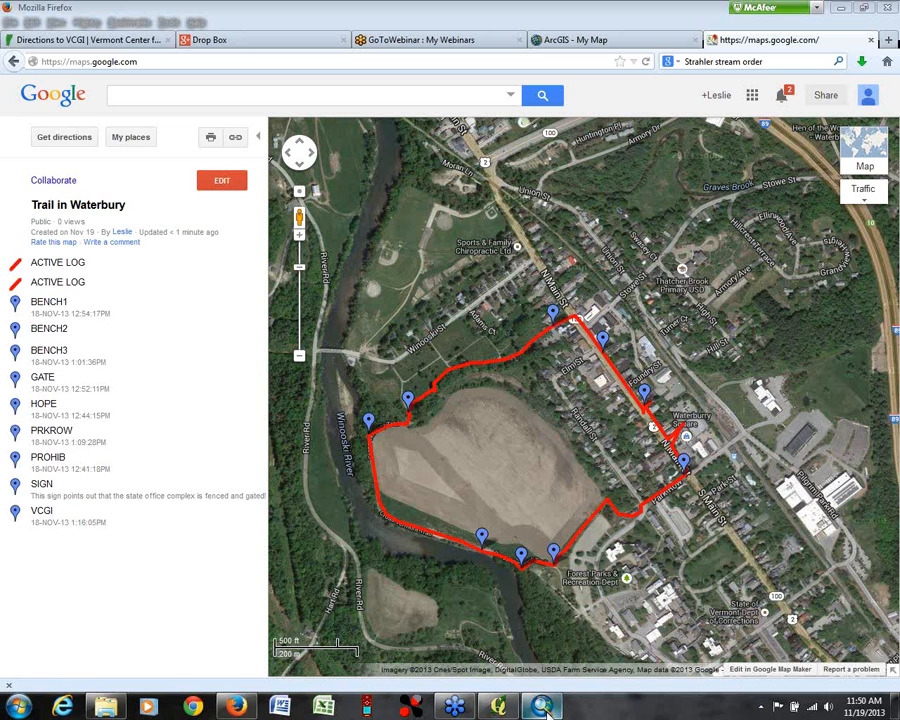
Step: Switch to ArcMap, open the GPX To Features conversion tool and choose webinar3_trk.gpx as the input file
{"action": "mouse_move", "coordinate": [545, 710]}
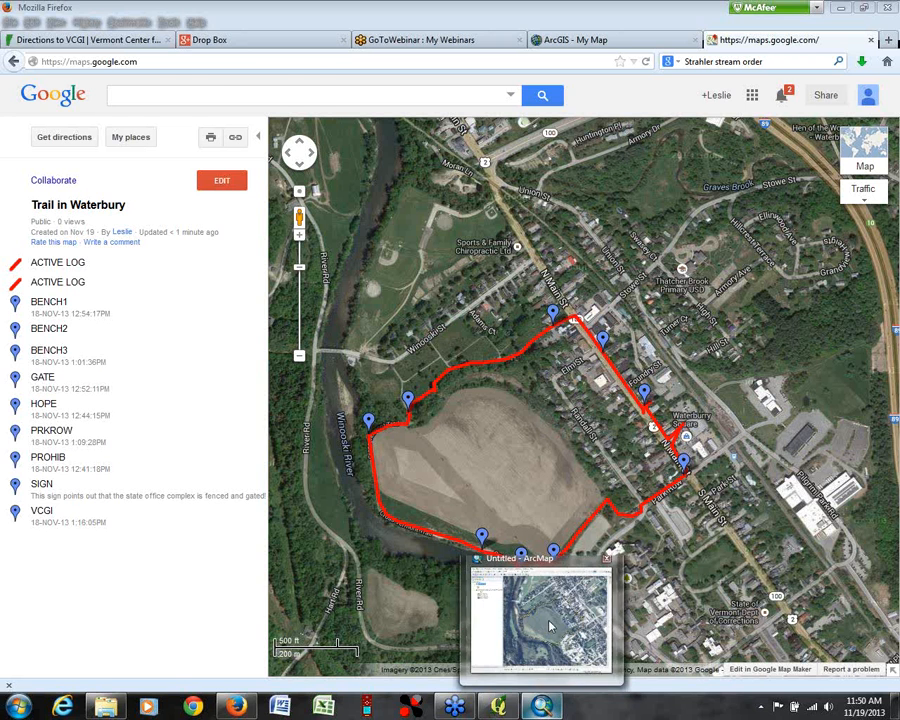
{"action": "left_click", "coordinate": [588, 684]}
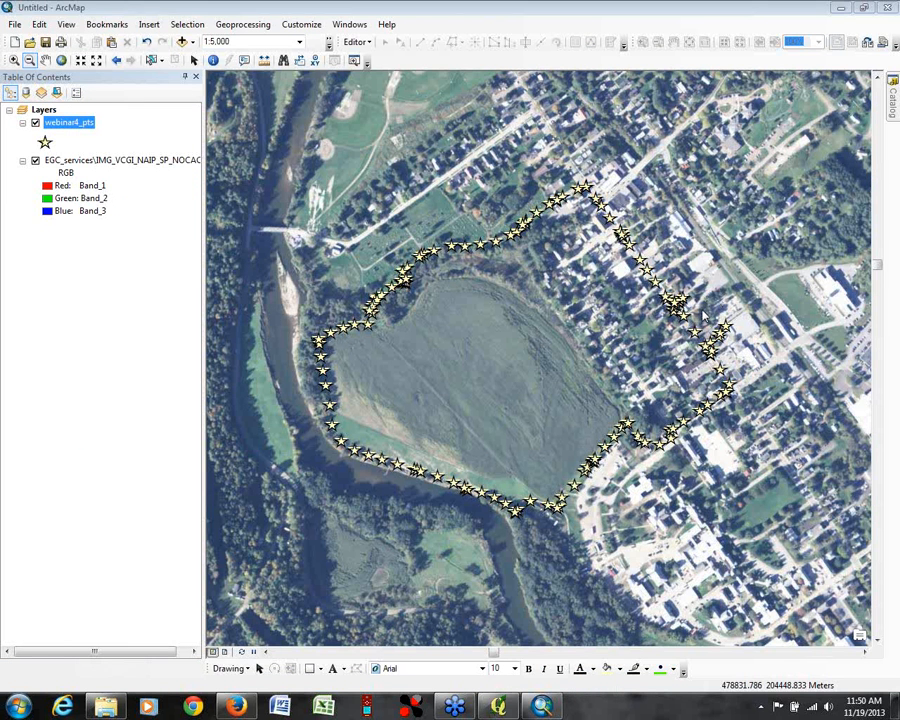
{"action": "left_click", "coordinate": [893, 97]}
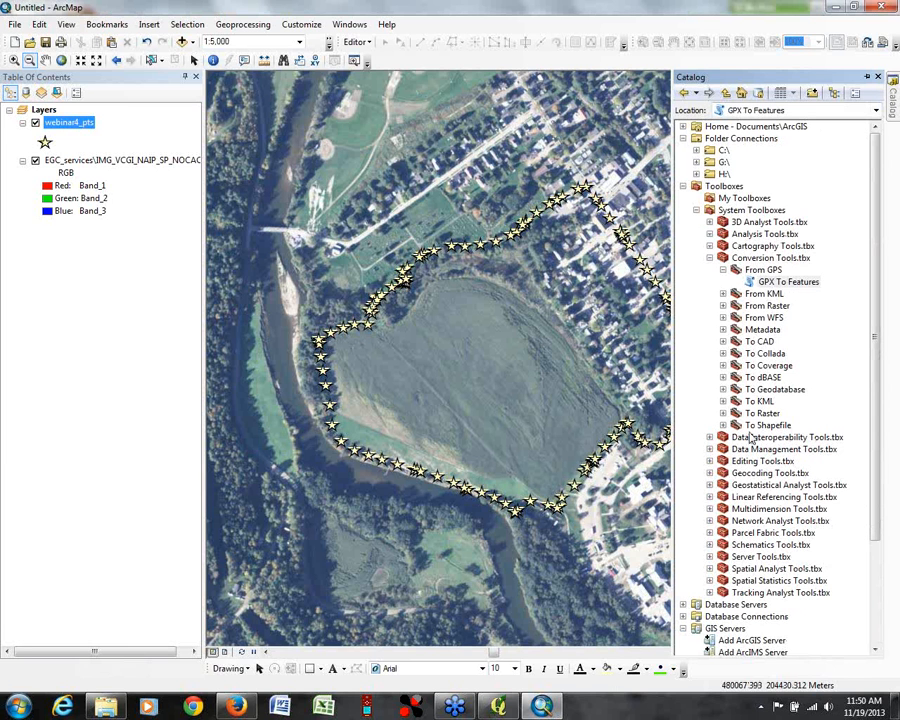
{"action": "left_click", "coordinate": [709, 246]}
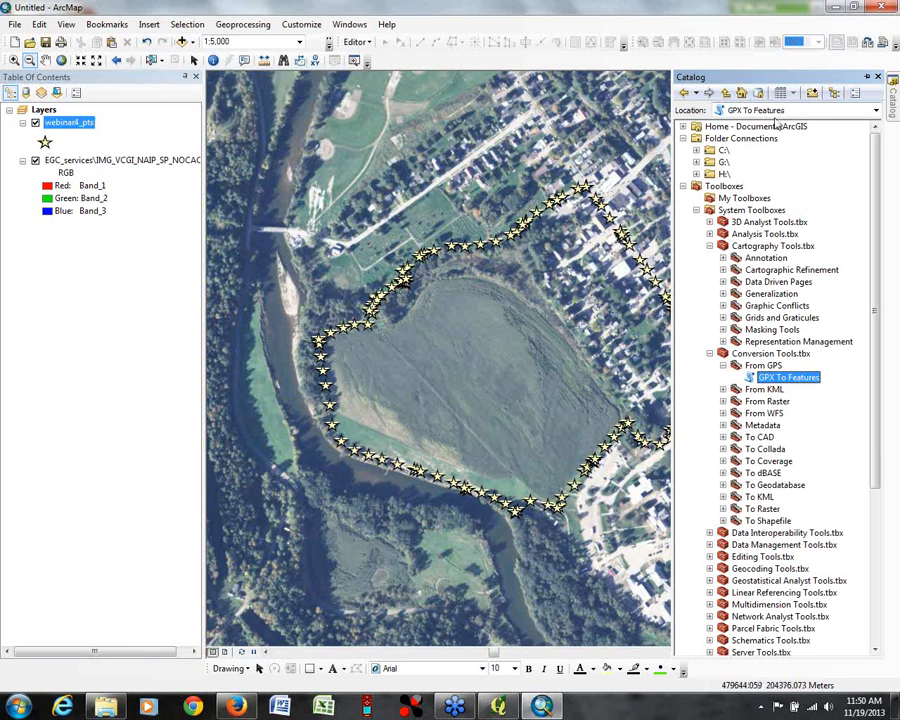
{"action": "double_click", "coordinate": [781, 380]}
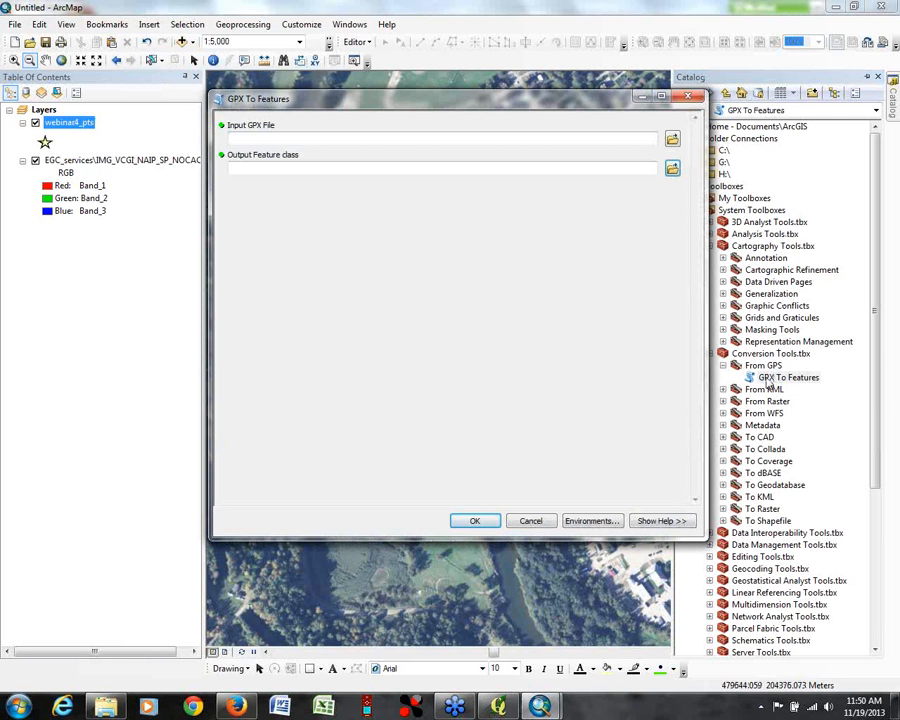
{"action": "left_click", "coordinate": [671, 139]}
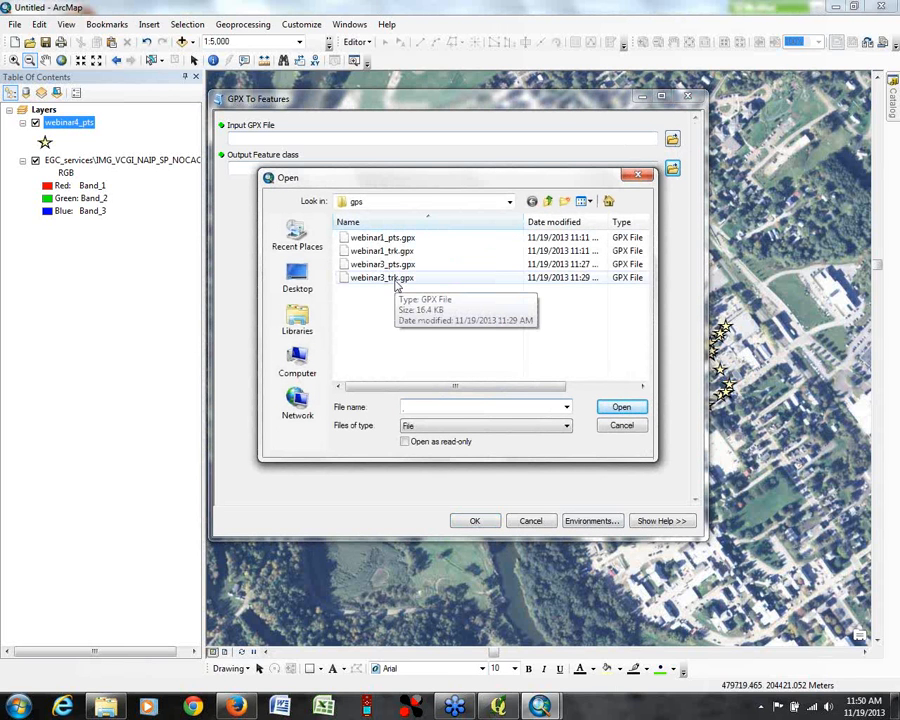
{"action": "left_click", "coordinate": [394, 278]}
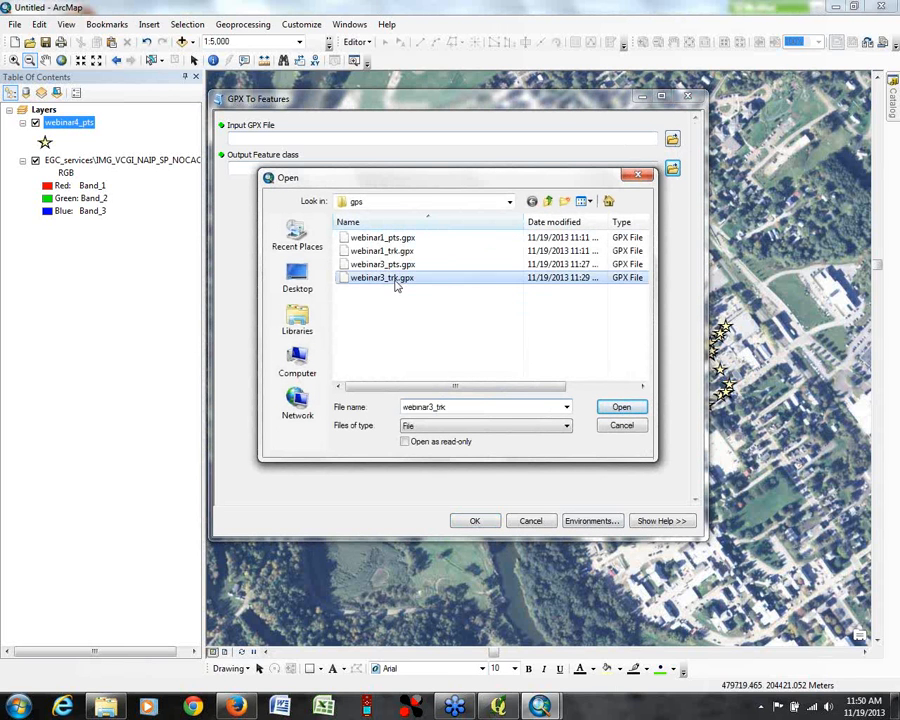
{"action": "left_click", "coordinate": [622, 409]}
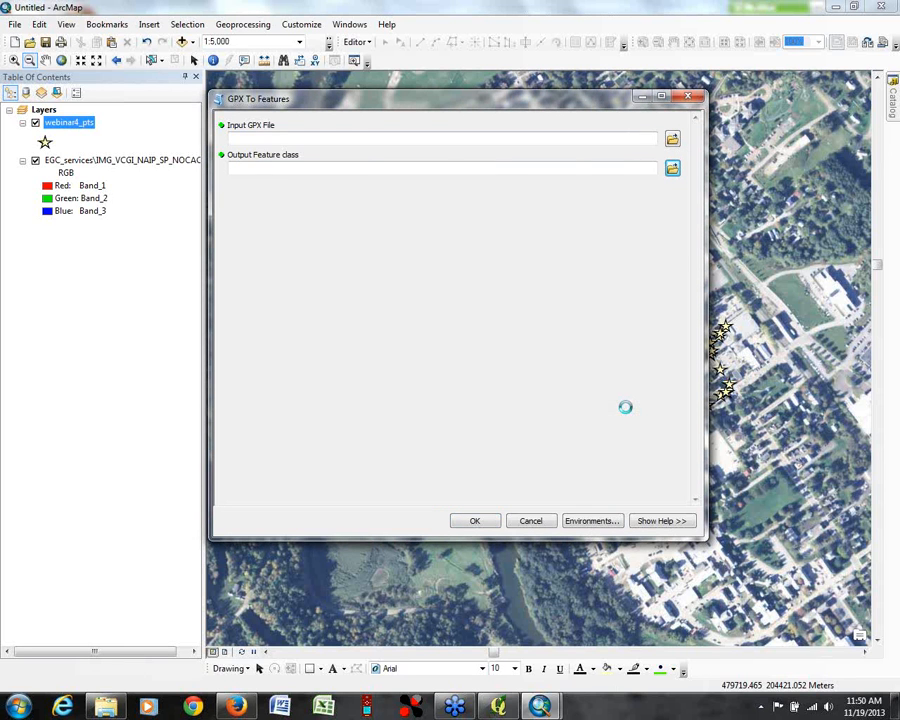
Step: Set the output feature class to webinar3_trk.shp in the gps folder and run the conversion
{"action": "left_click", "coordinate": [672, 169]}
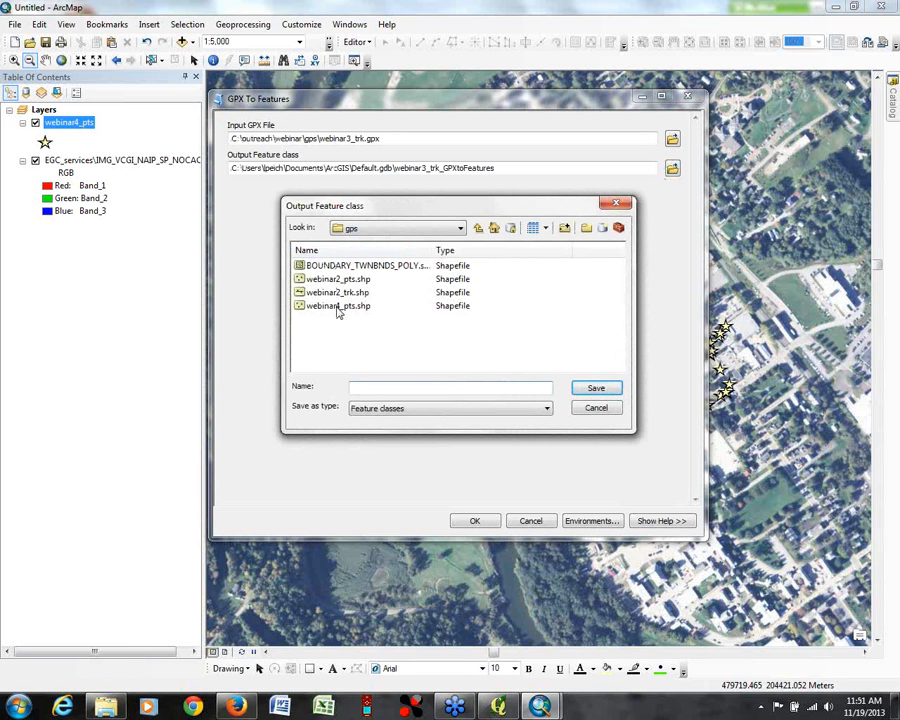
{"action": "left_click", "coordinate": [339, 306]}
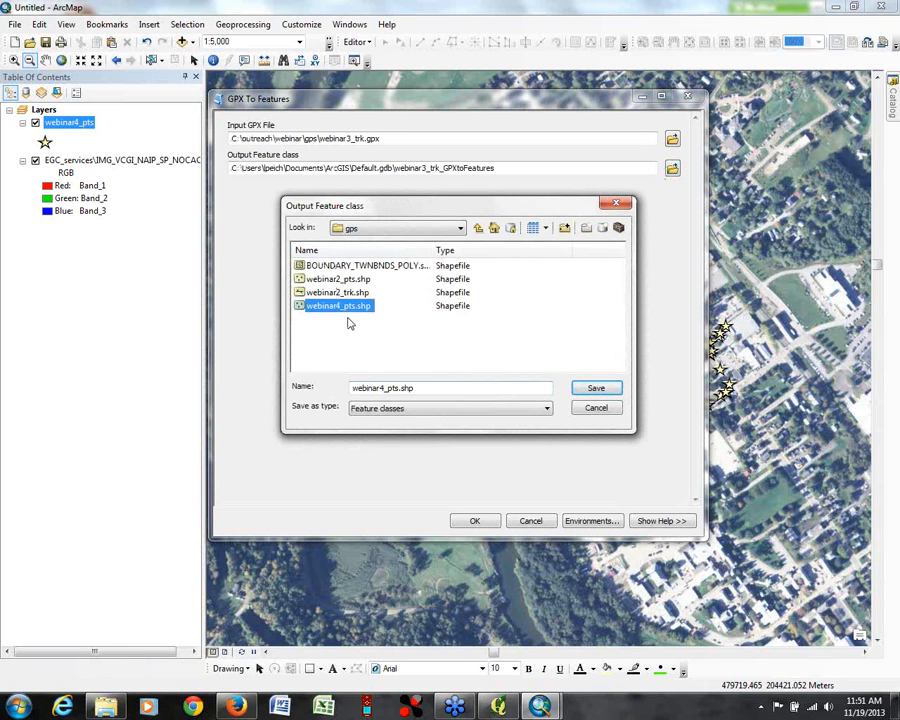
{"action": "left_click", "coordinate": [378, 389]}
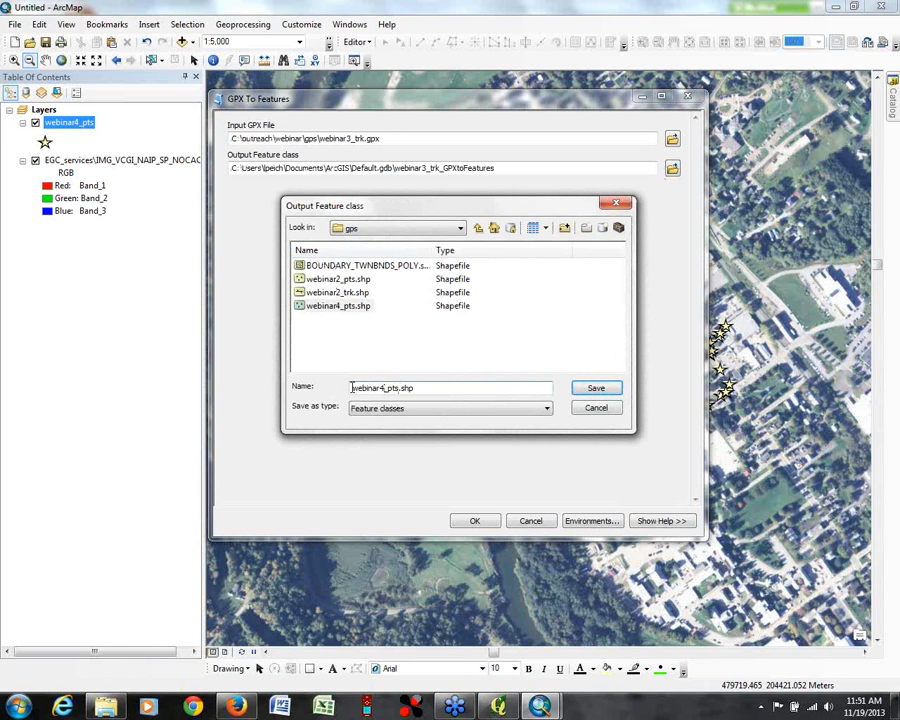
{"action": "left_click", "coordinate": [338, 292]}
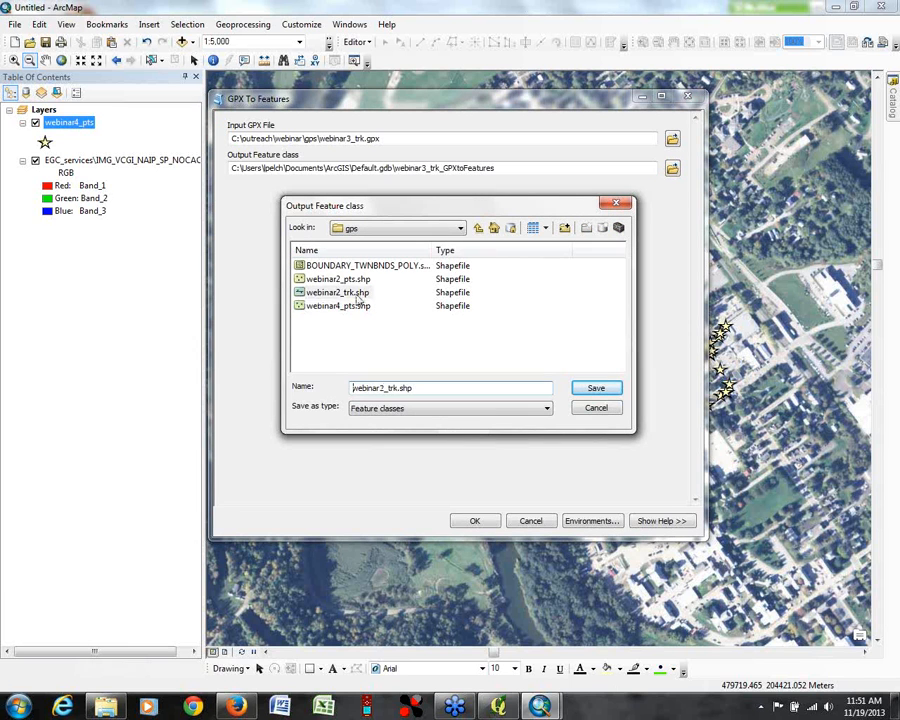
{"action": "left_click", "coordinate": [383, 388]}
{"action": "key", "text": "BackSpace"}
{"action": "type", "text": "3"}
{"action": "left_click", "coordinate": [597, 388]}
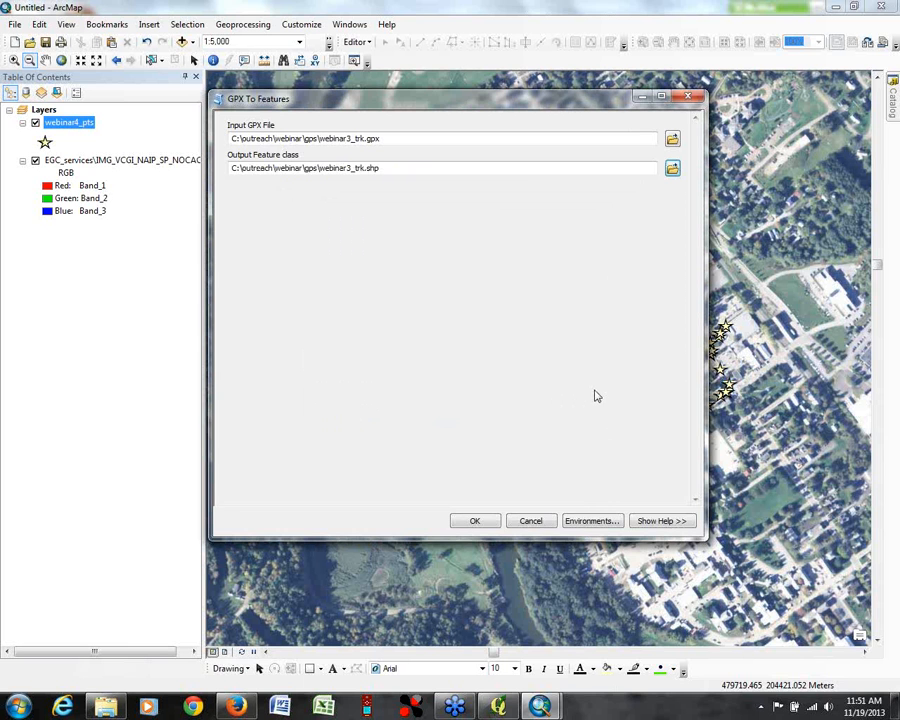
{"action": "left_click", "coordinate": [475, 522]}
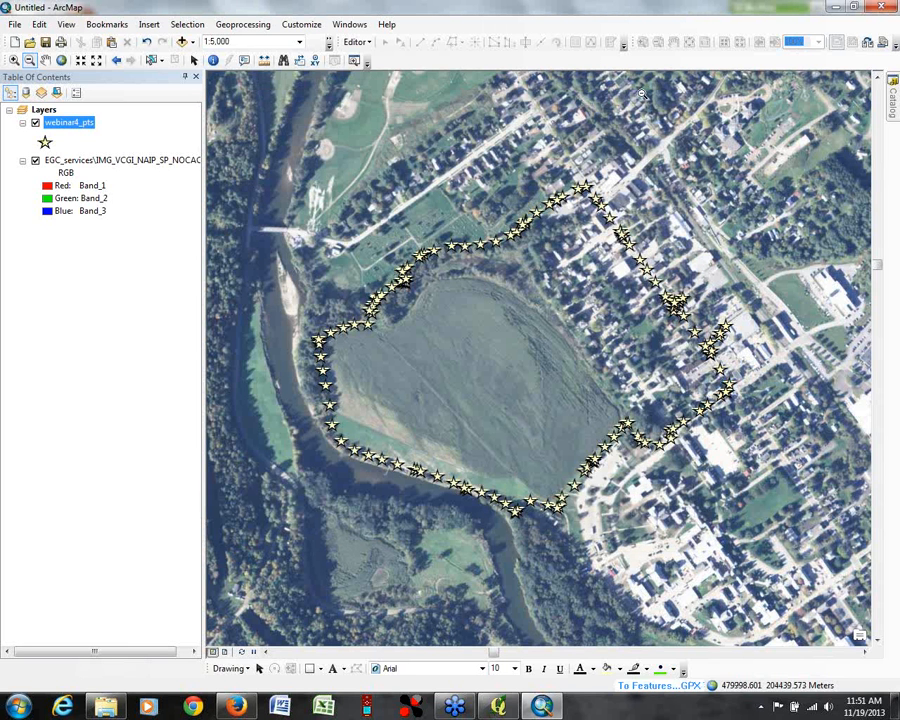
Step: Review the current session's geoprocessing results for the GPX To Features runs, closing the list when done
{"action": "left_click", "coordinate": [243, 24]}
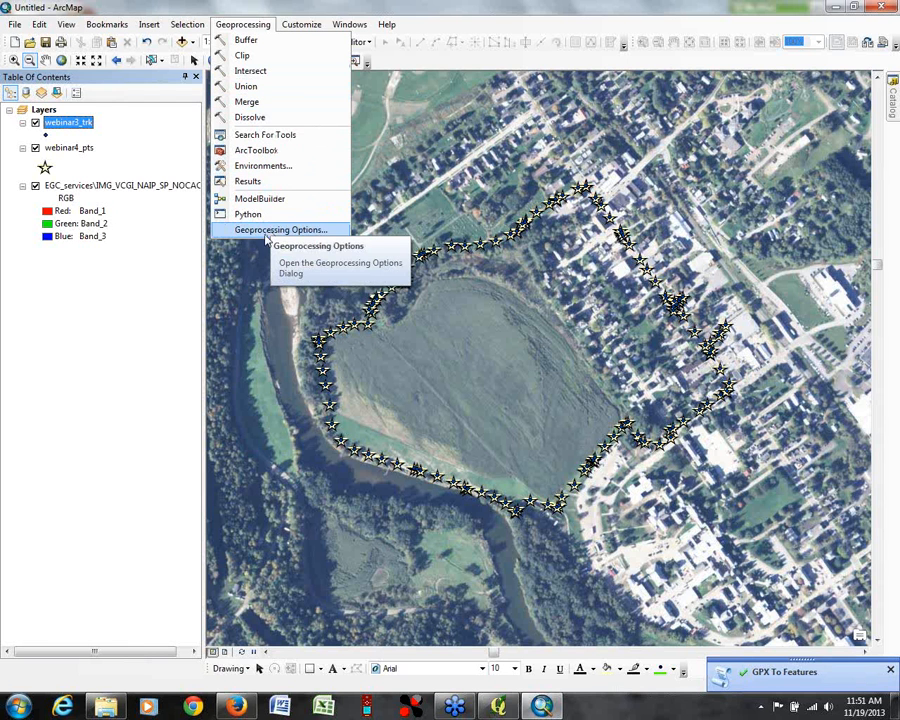
{"action": "left_click", "coordinate": [250, 181]}
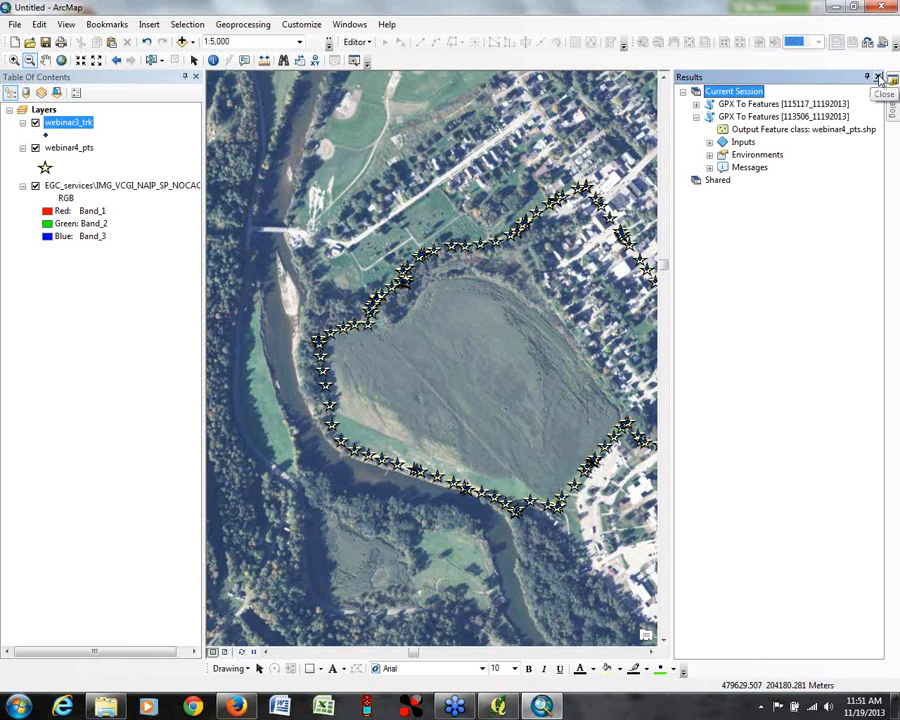
{"action": "left_click", "coordinate": [879, 78]}
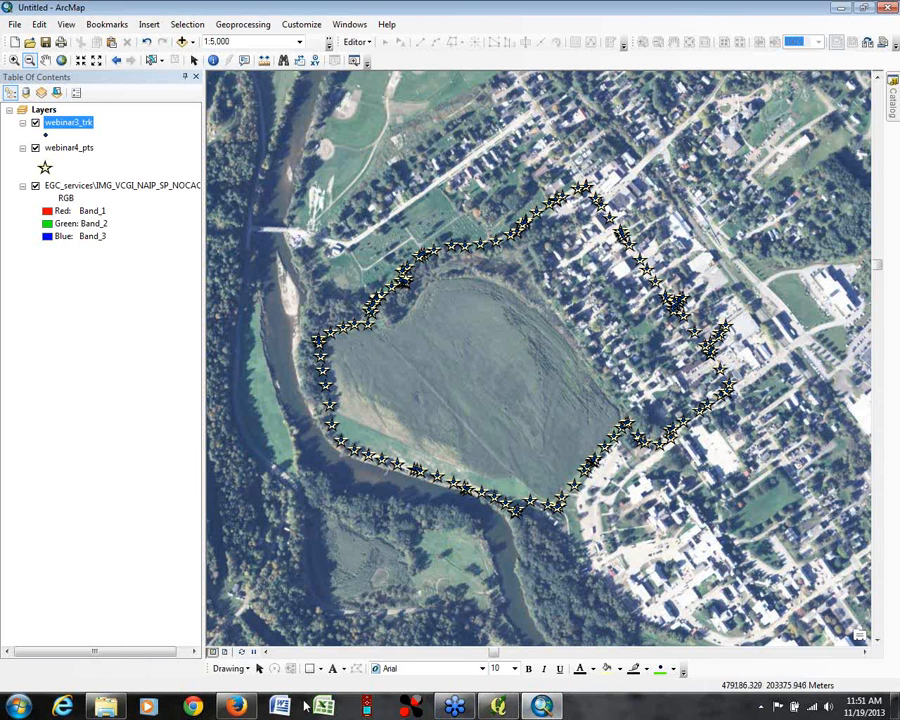
{"action": "mouse_move", "coordinate": [233, 708]}
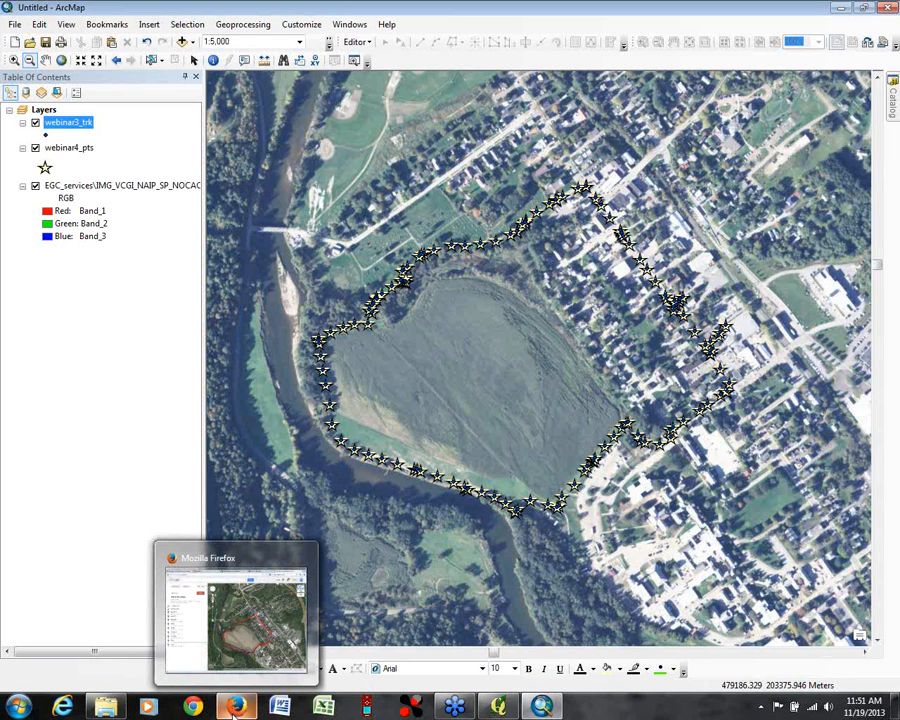
{"action": "mouse_move", "coordinate": [497, 708]}
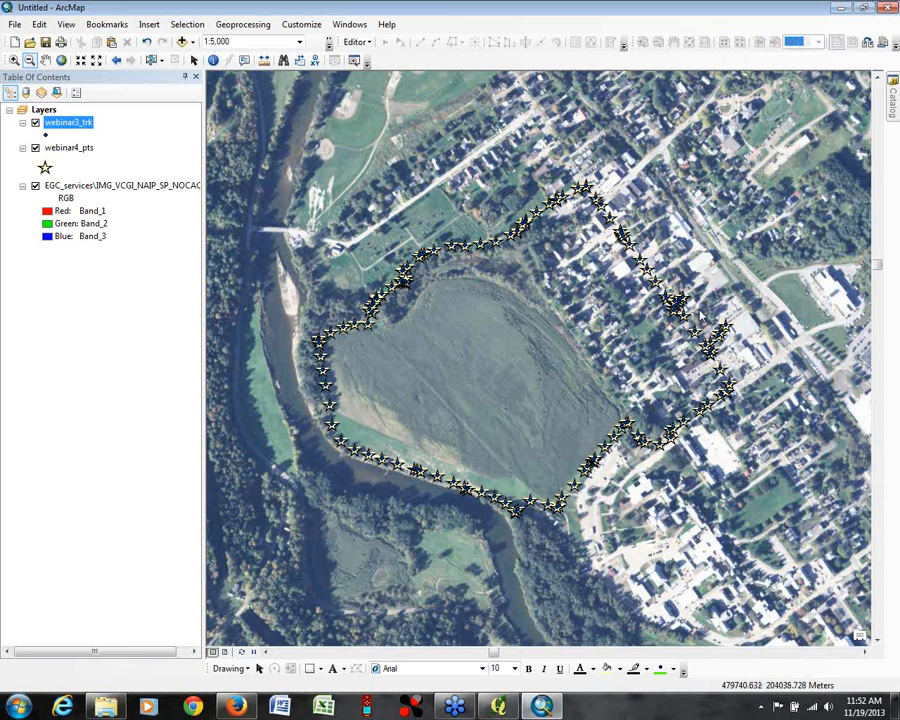
Step: Minimize the open windows, start PowerPoint and open the recent presentation "Intro to Using Consumer-Grade GPS with GIS"
{"action": "left_click", "coordinate": [835, 8]}
{"action": "left_click", "coordinate": [838, 8]}
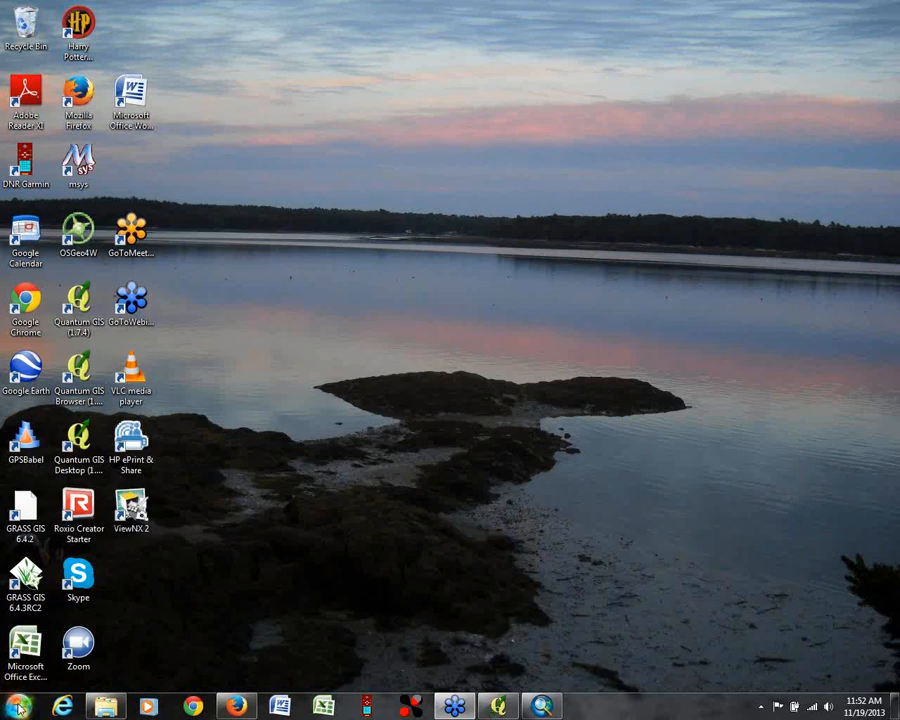
{"action": "key", "text": "super"}
{"action": "left_click", "coordinate": [57, 405]}
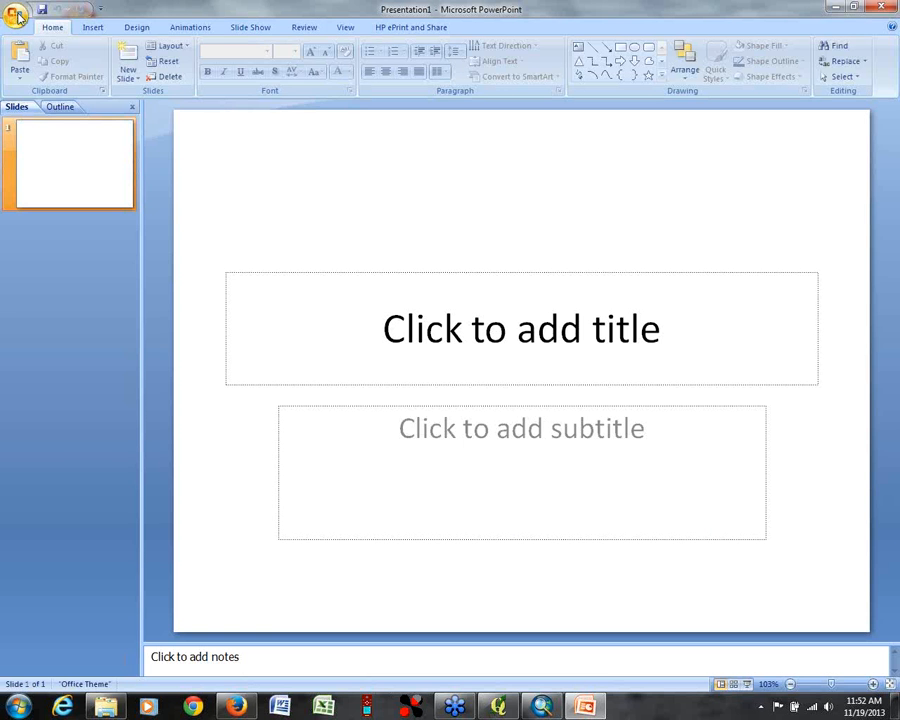
{"action": "left_click", "coordinate": [16, 14]}
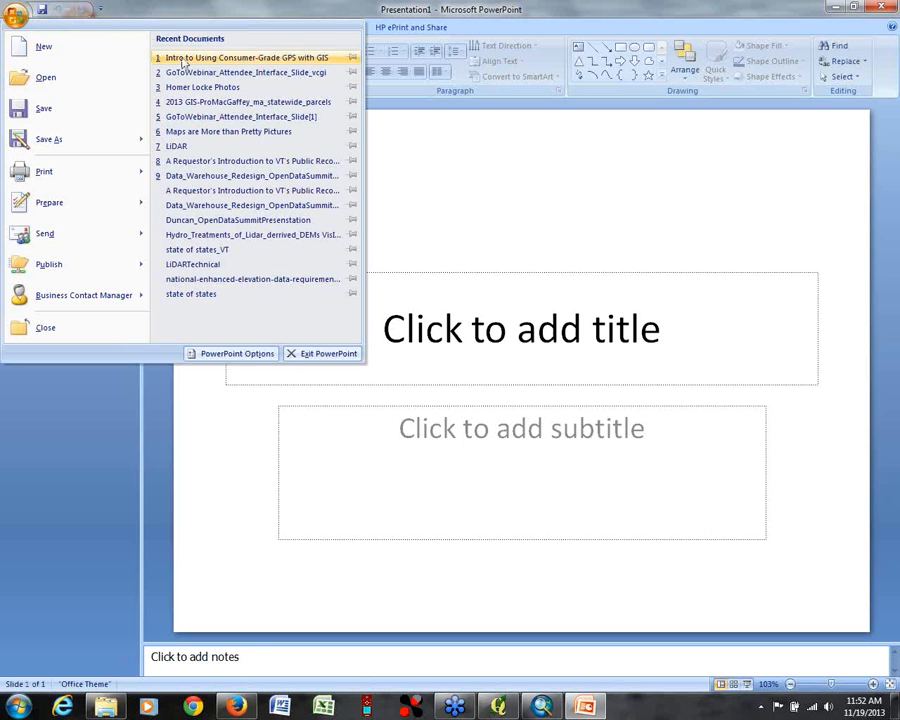
{"action": "left_click", "coordinate": [183, 58]}
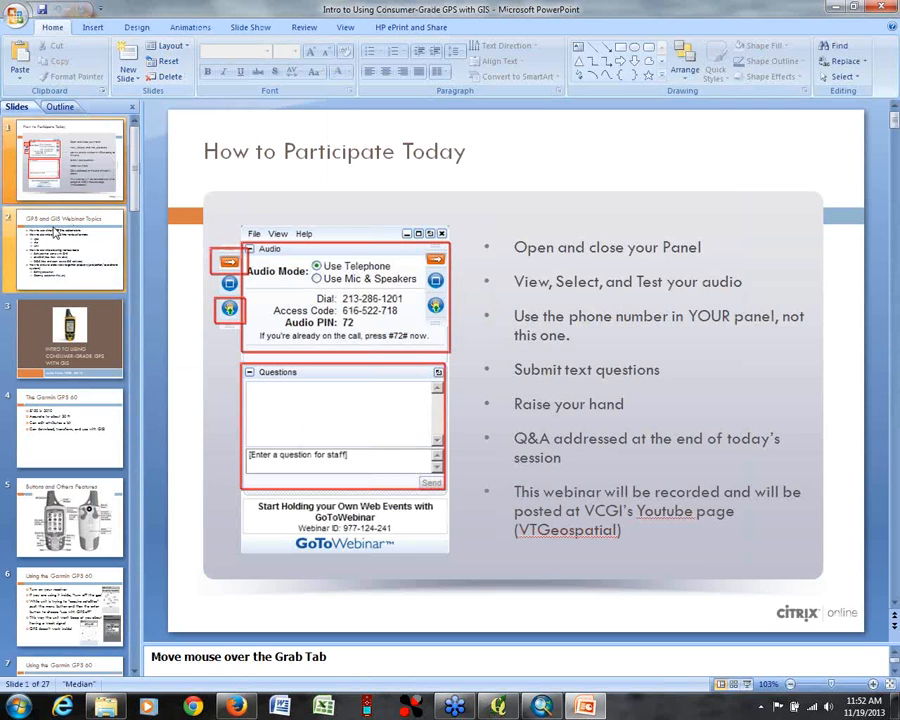
Step: Start the slide show from the "GPS and GIS Webinar Topics" slide and keep that slide showing
{"action": "left_click", "coordinate": [55, 252]}
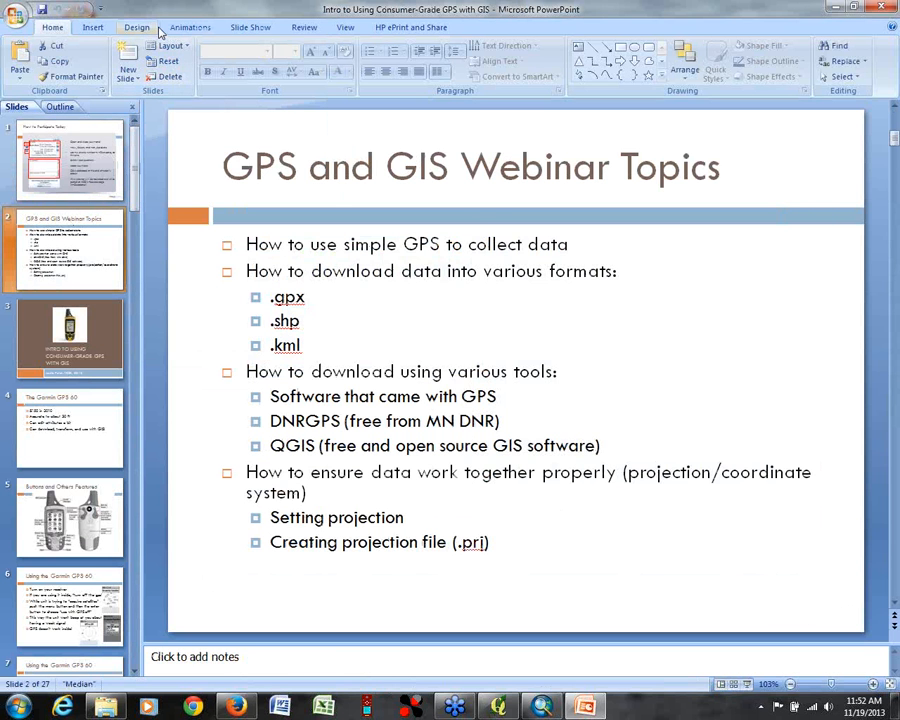
{"action": "left_click", "coordinate": [247, 29]}
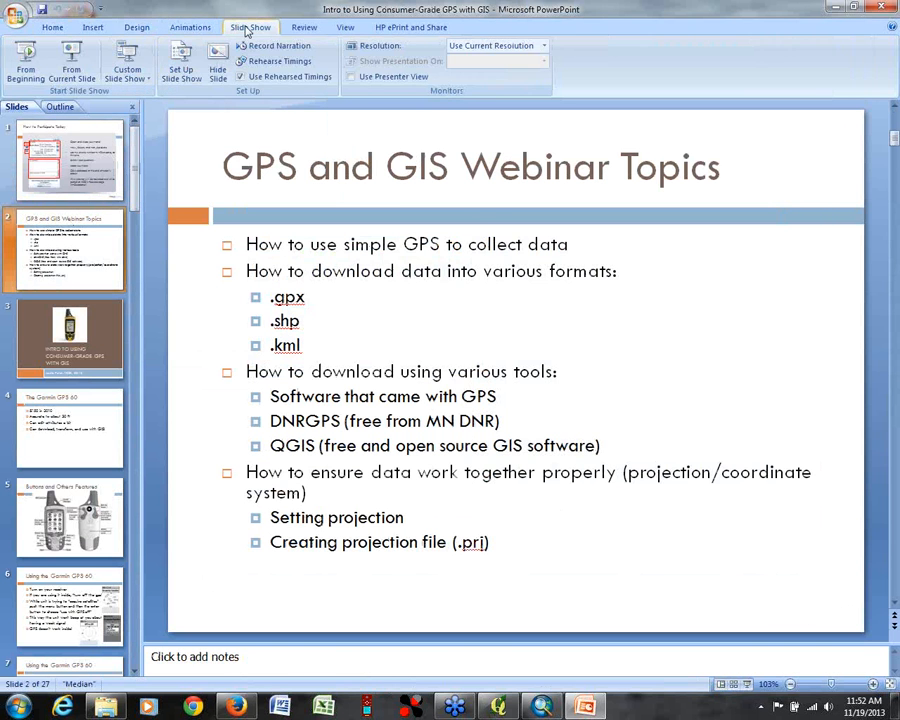
{"action": "left_click", "coordinate": [71, 62]}
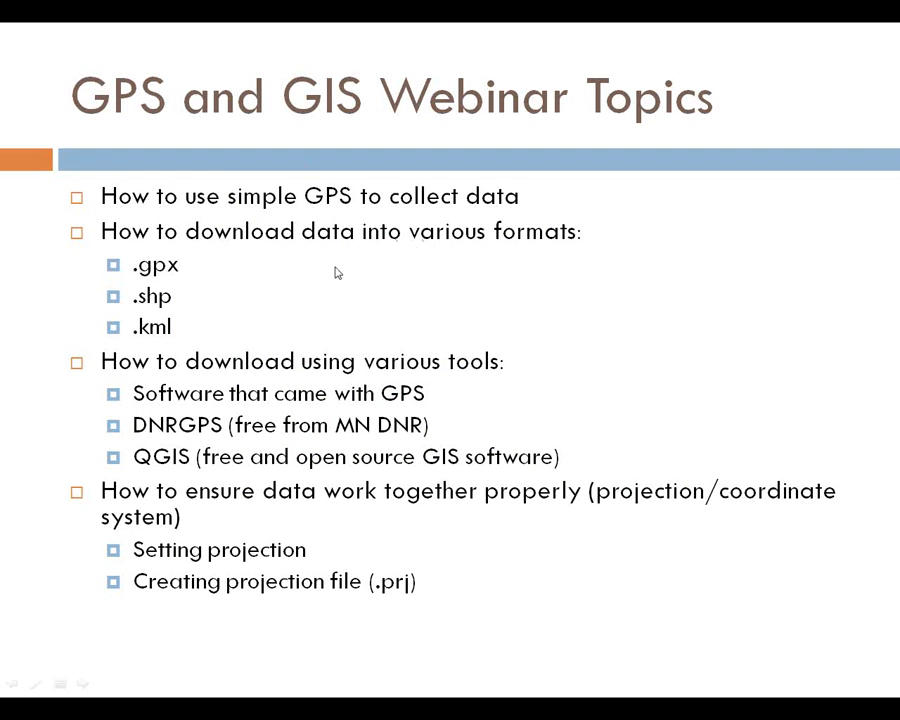
{"action": "scroll", "coordinate": [168, 303], "scroll_direction": "up", "scroll_amount": 1}
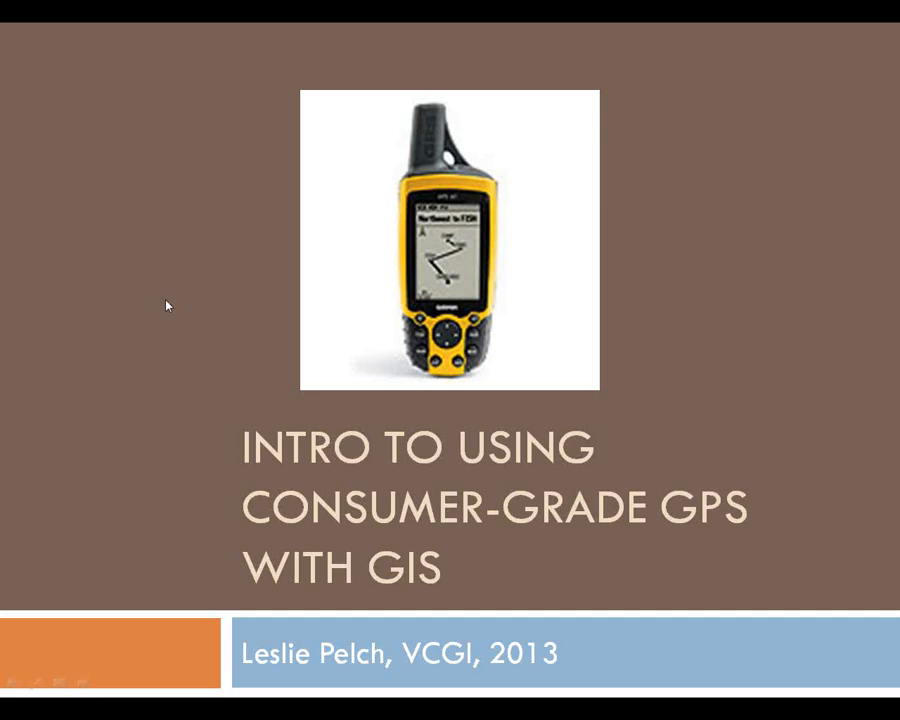
{"action": "scroll", "coordinate": [596, 445], "scroll_direction": "down", "scroll_amount": 1}
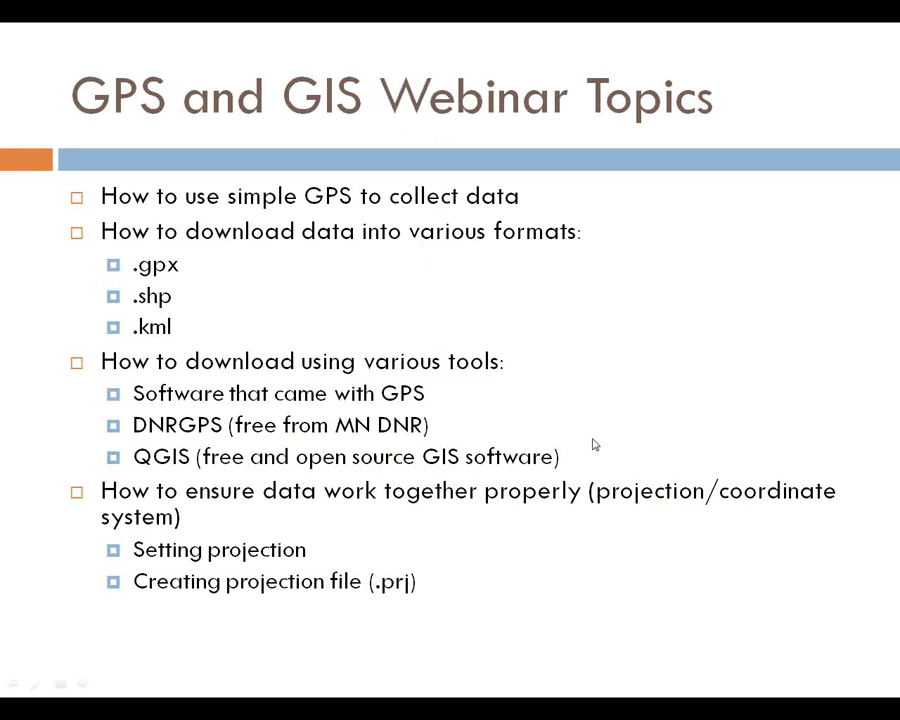